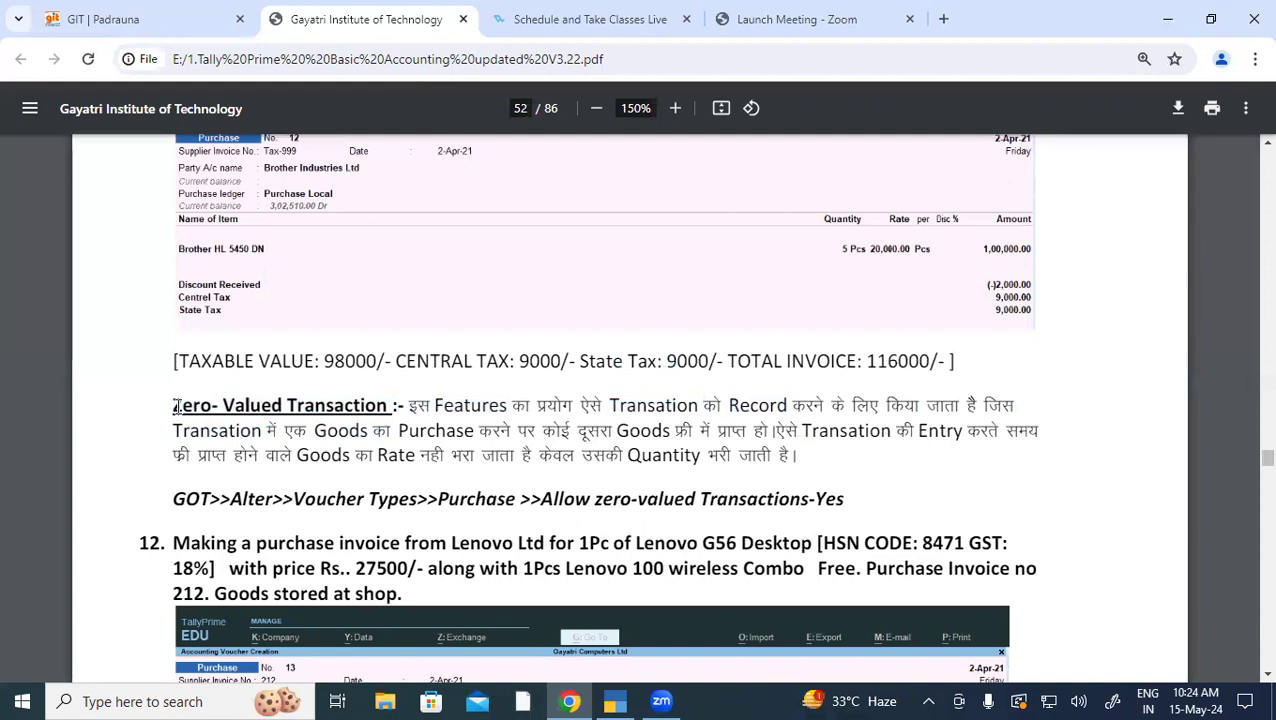
Step: Read the Zero-Valued Transaction explanation in the PDF and the path for allowing such transactions in the Purchase voucher type
{"action": "left_click_drag", "start_coordinate": [173, 405], "coordinate": [386, 406]}
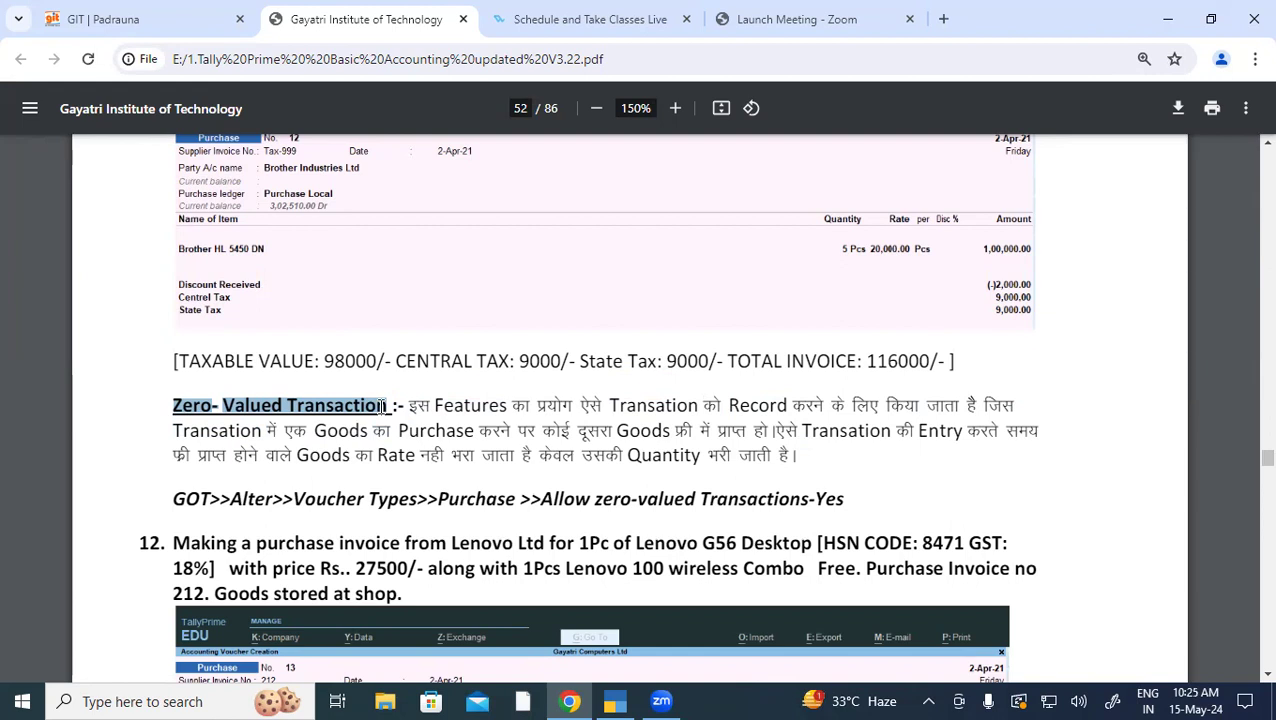
{"action": "scroll", "coordinate": [369, 362], "scroll_direction": "down", "scroll_amount": 2}
{"action": "scroll", "coordinate": [369, 362], "scroll_direction": "down", "scroll_amount": 1}
{"action": "left_click", "coordinate": [287, 220]}
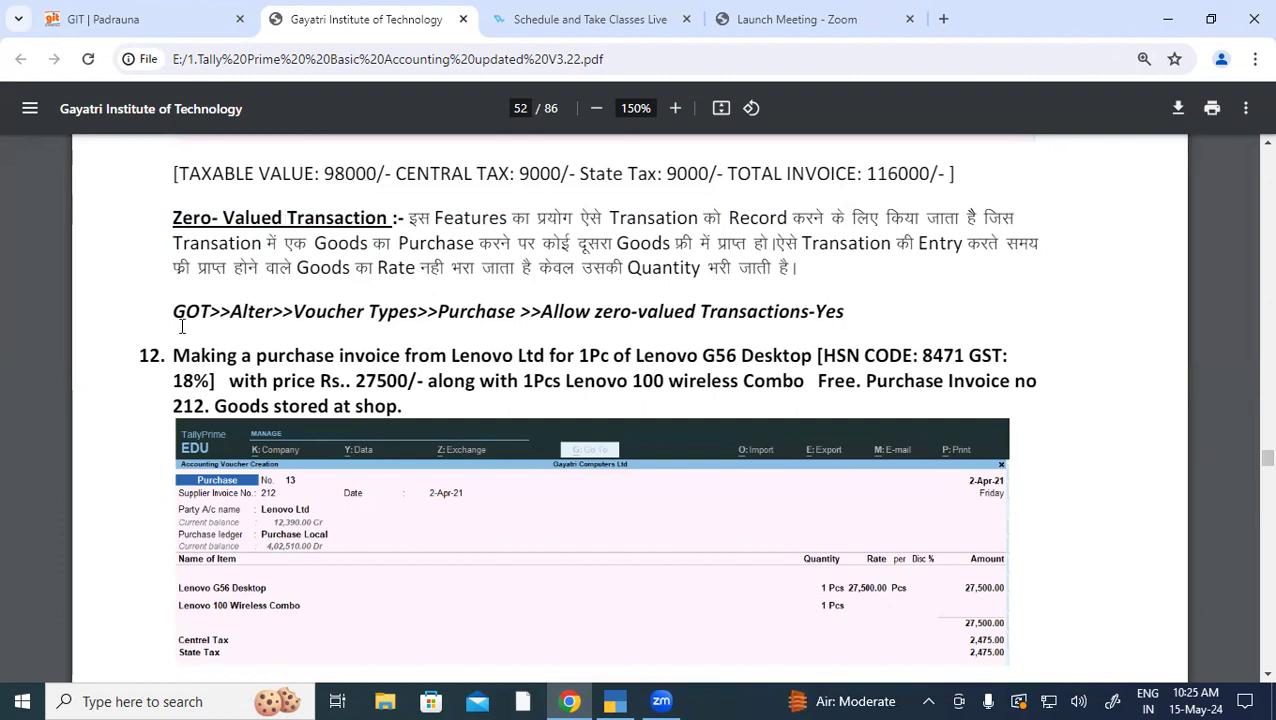
{"action": "left_click_drag", "start_coordinate": [174, 220], "coordinate": [972, 210]}
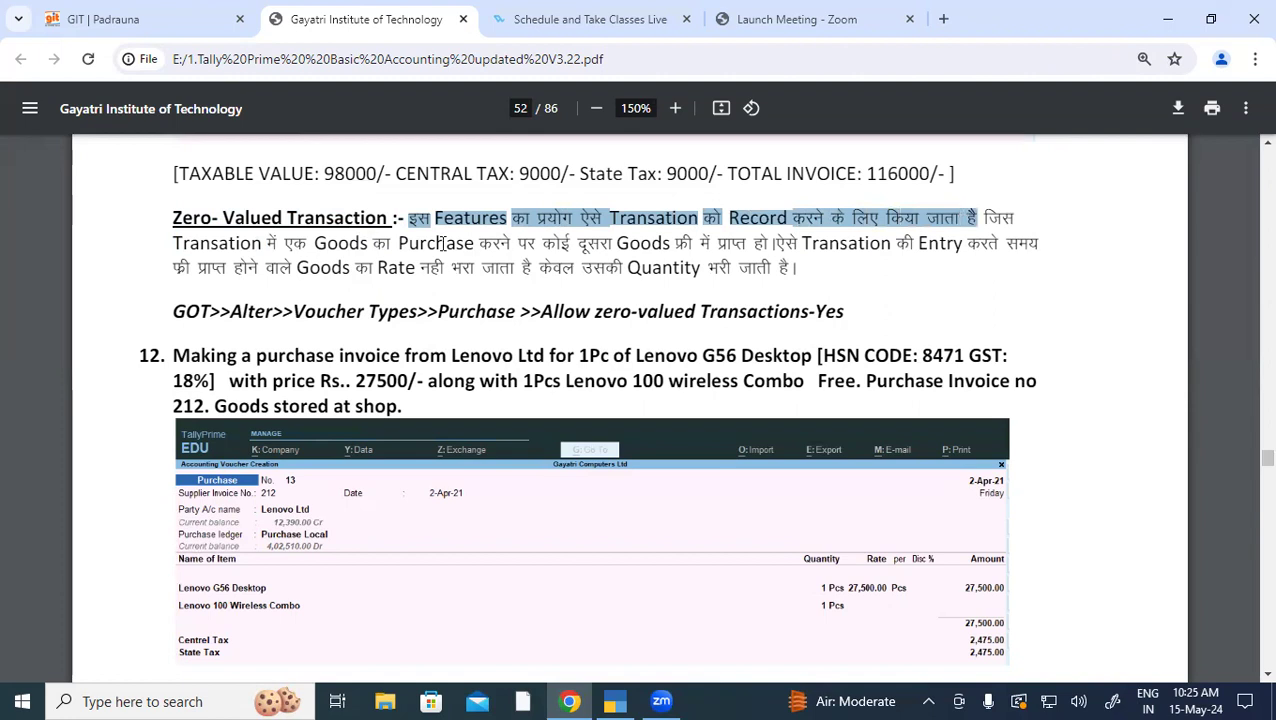
{"action": "left_click", "coordinate": [198, 245]}
{"action": "double_click", "coordinate": [198, 245]}
{"action": "left_click_drag", "start_coordinate": [285, 243], "coordinate": [778, 241]}
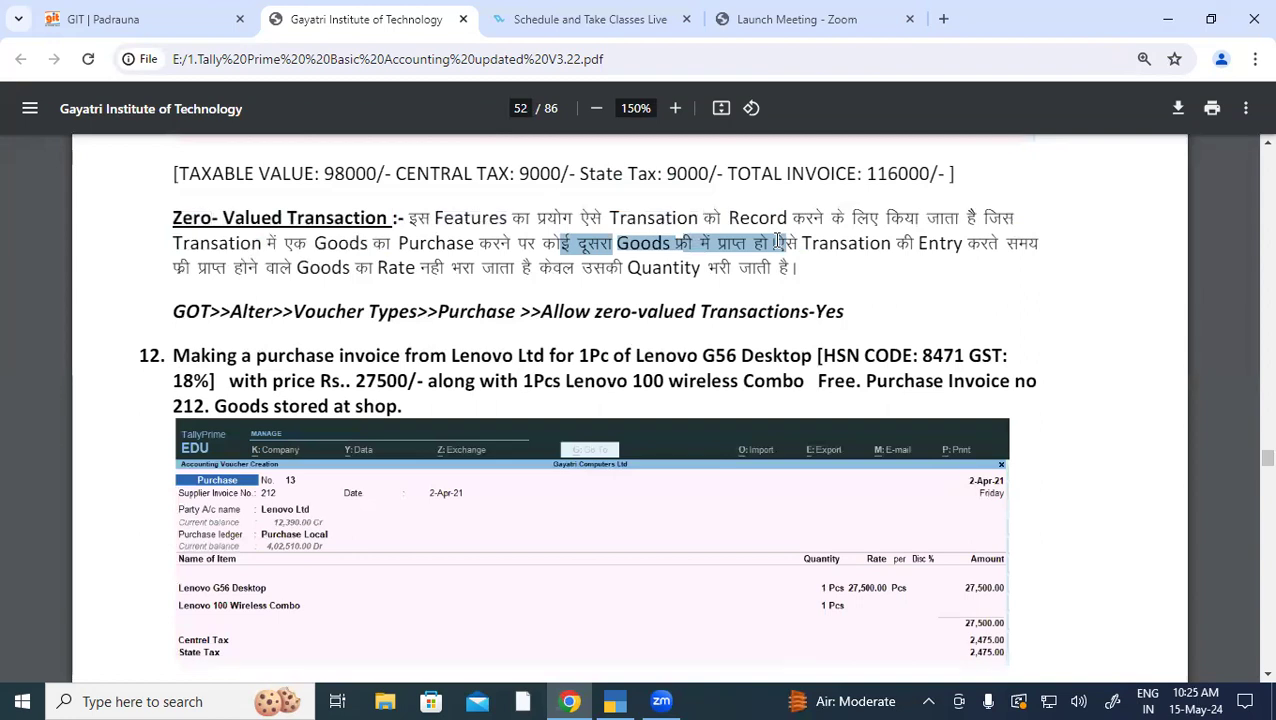
{"action": "left_click", "coordinate": [549, 225]}
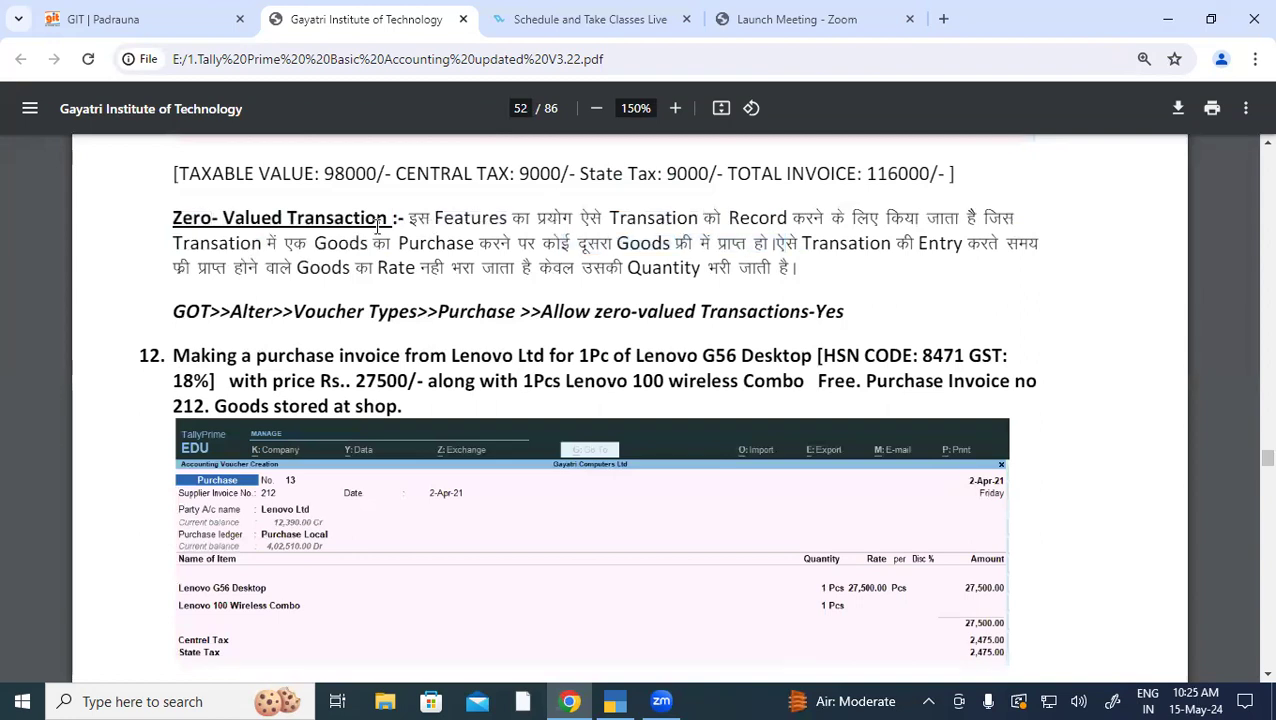
{"action": "left_click_drag", "start_coordinate": [175, 217], "coordinate": [375, 218]}
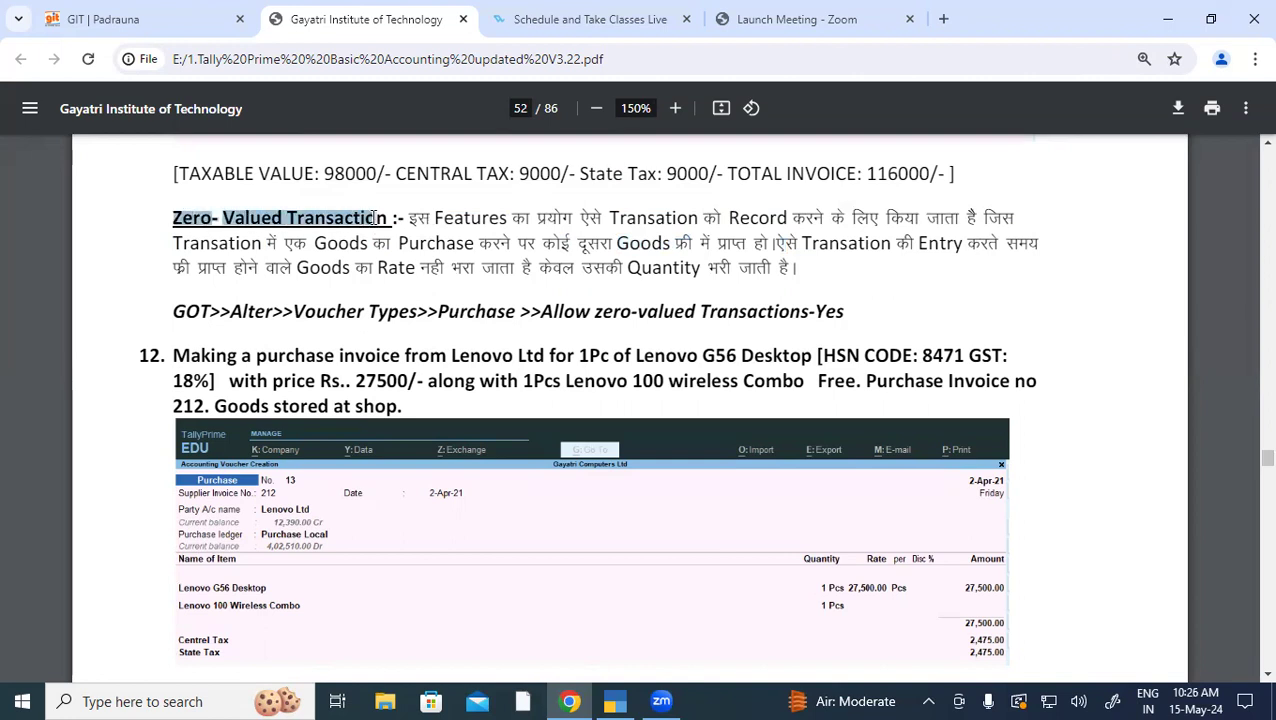
{"action": "left_click_drag", "start_coordinate": [375, 218], "coordinate": [386, 218]}
{"action": "left_click_drag", "start_coordinate": [776, 243], "coordinate": [770, 267]}
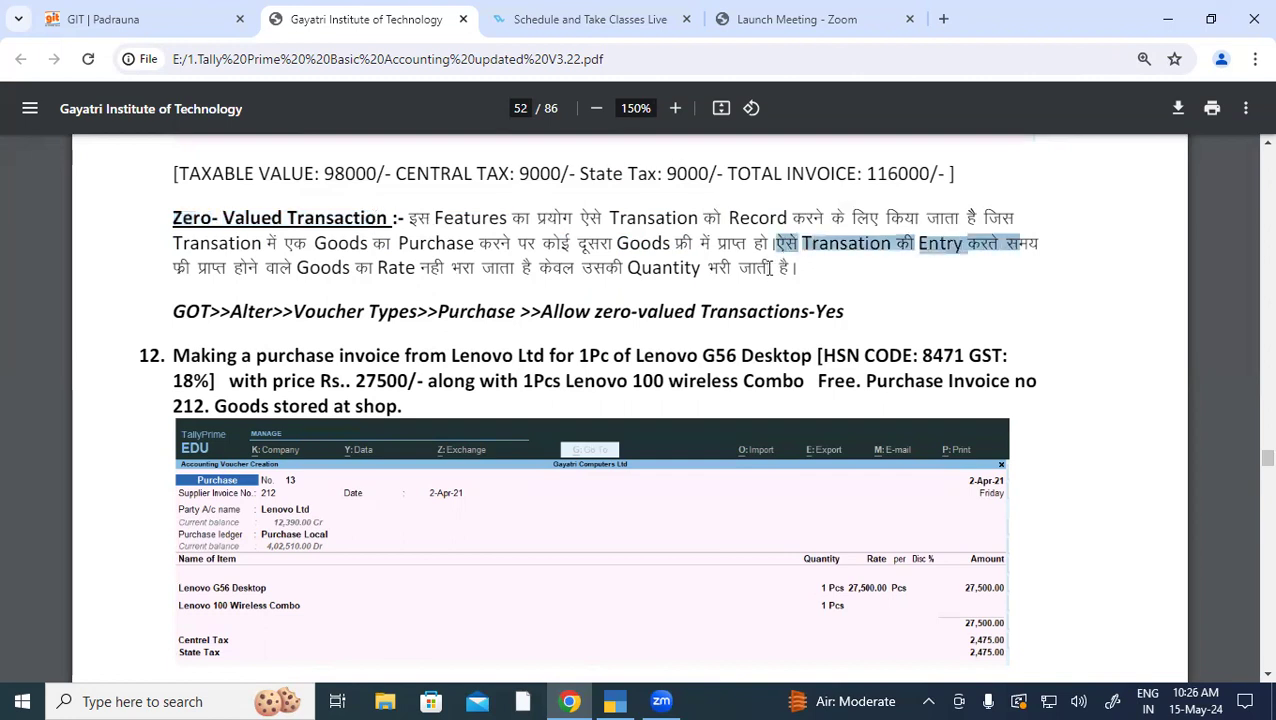
{"action": "left_click_drag", "start_coordinate": [177, 268], "coordinate": [806, 266]}
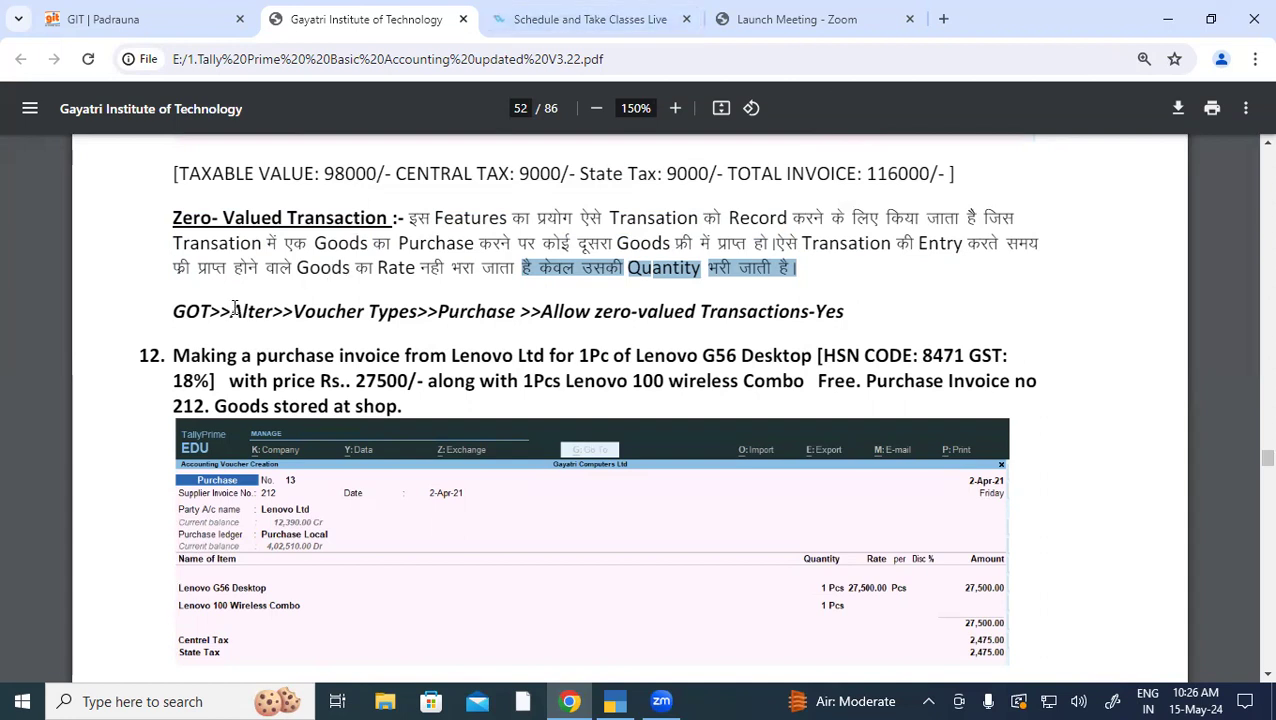
{"action": "left_click_drag", "start_coordinate": [173, 311], "coordinate": [198, 310]}
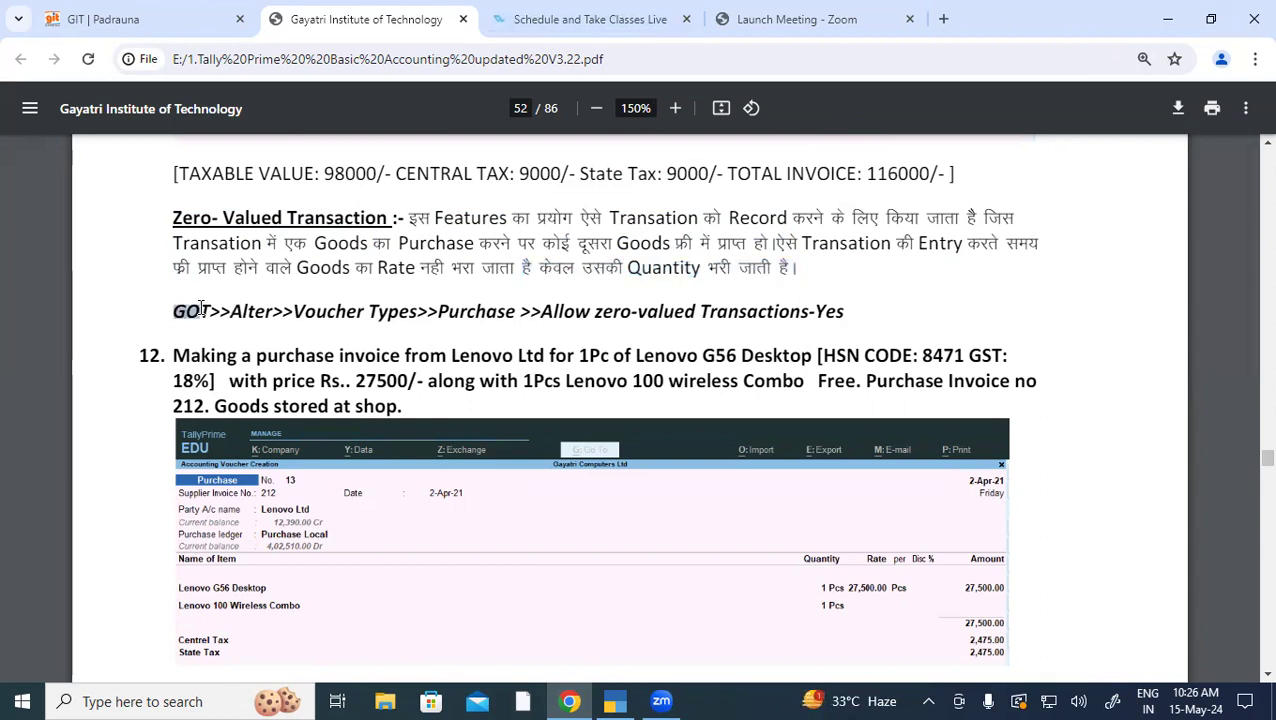
{"action": "left_click", "coordinate": [249, 313]}
{"action": "double_click", "coordinate": [249, 313]}
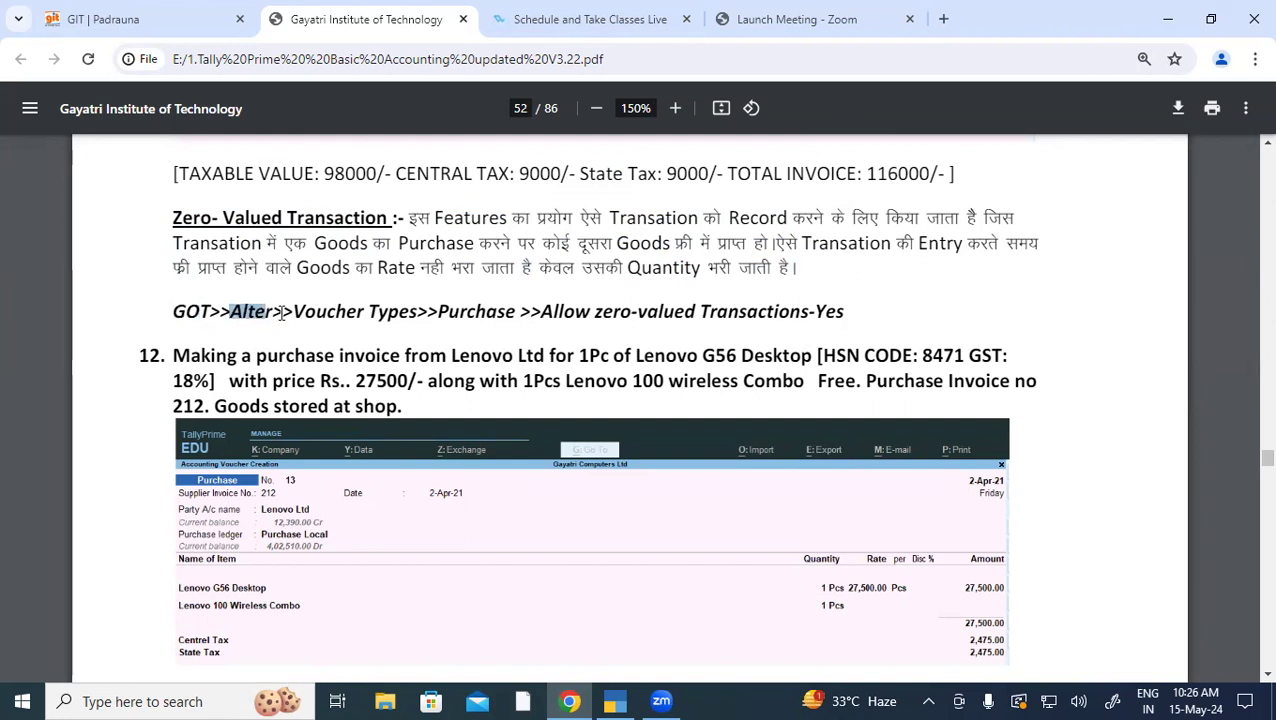
{"action": "left_click_drag", "start_coordinate": [295, 311], "coordinate": [844, 314]}
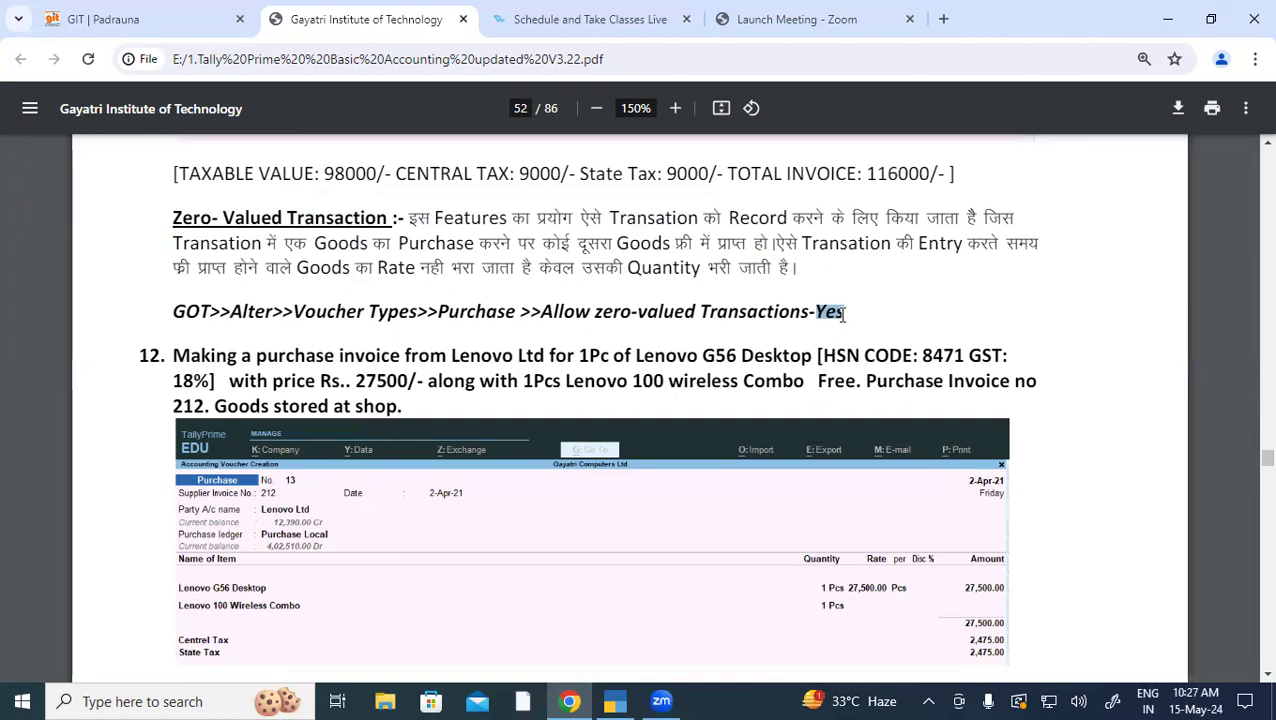
Step: Switch to TallyPrime and continue past the license screen to load the company
{"action": "key", "text": "alt+Tab"}
{"action": "key", "text": "alt+Tab"}
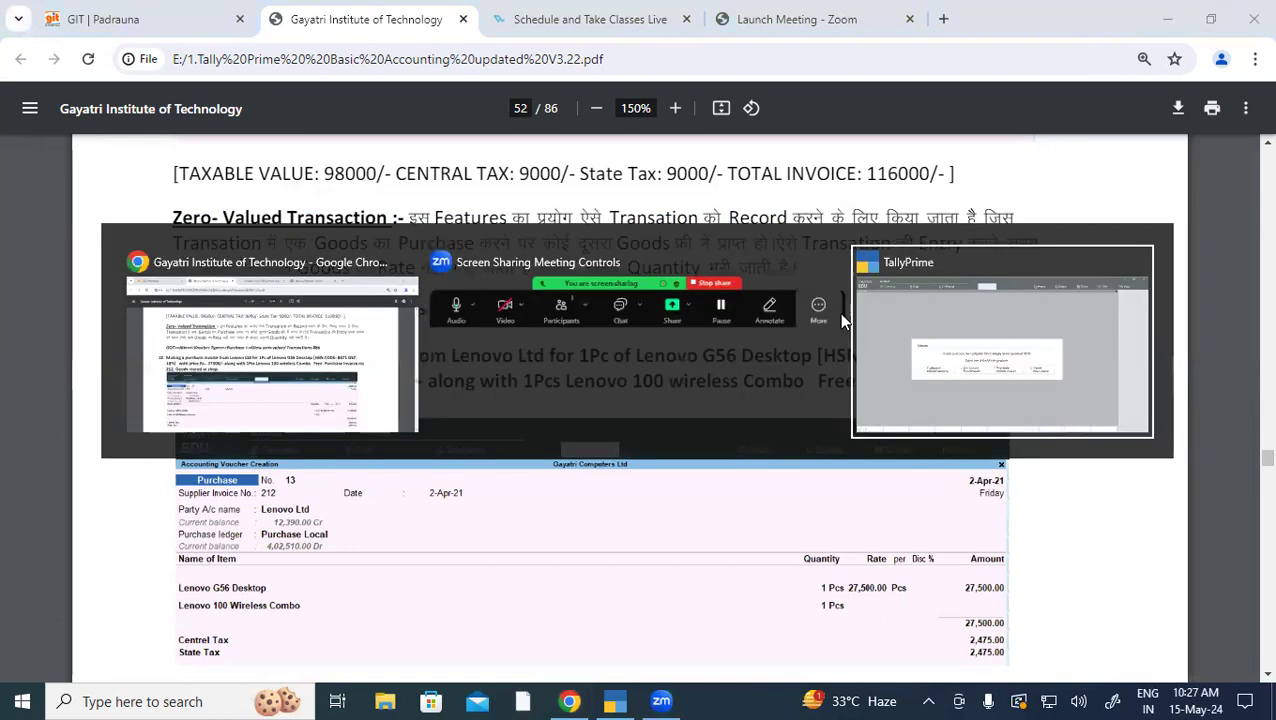
{"action": "key", "text": "Return"}
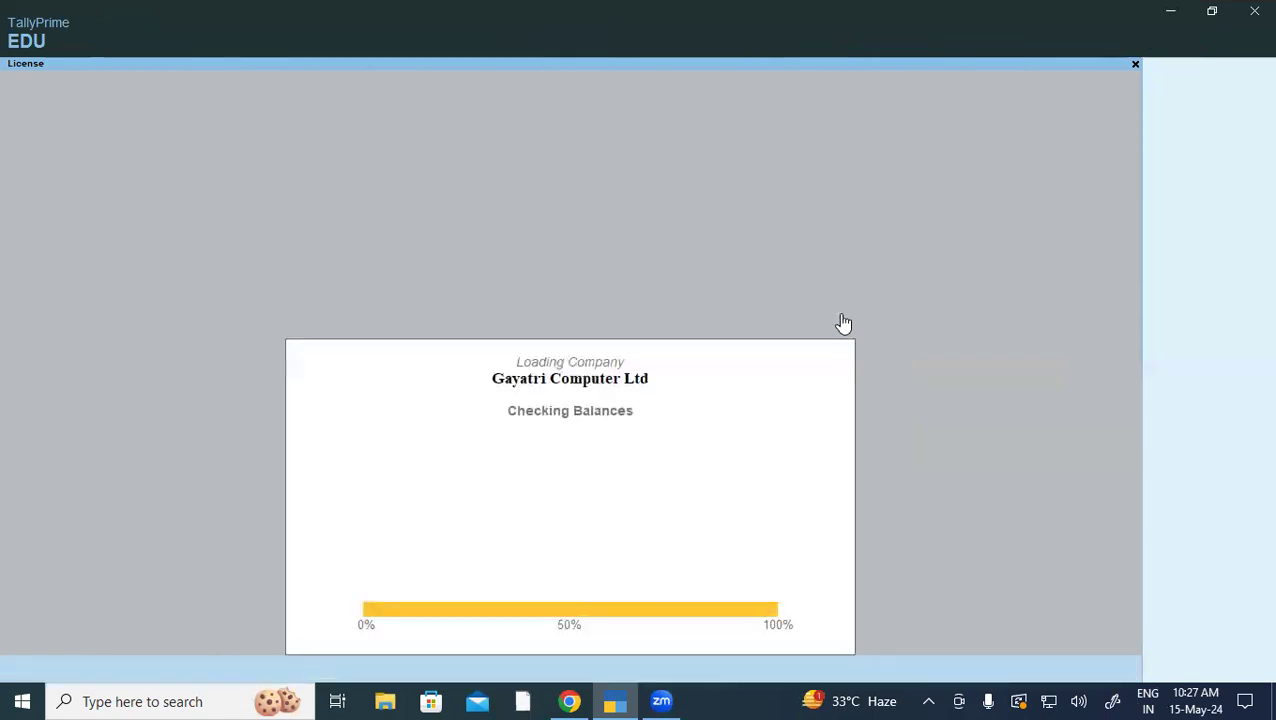
Step: Shut the company Gayatri Computer Ltd
{"action": "left_click", "coordinate": [163, 50]}
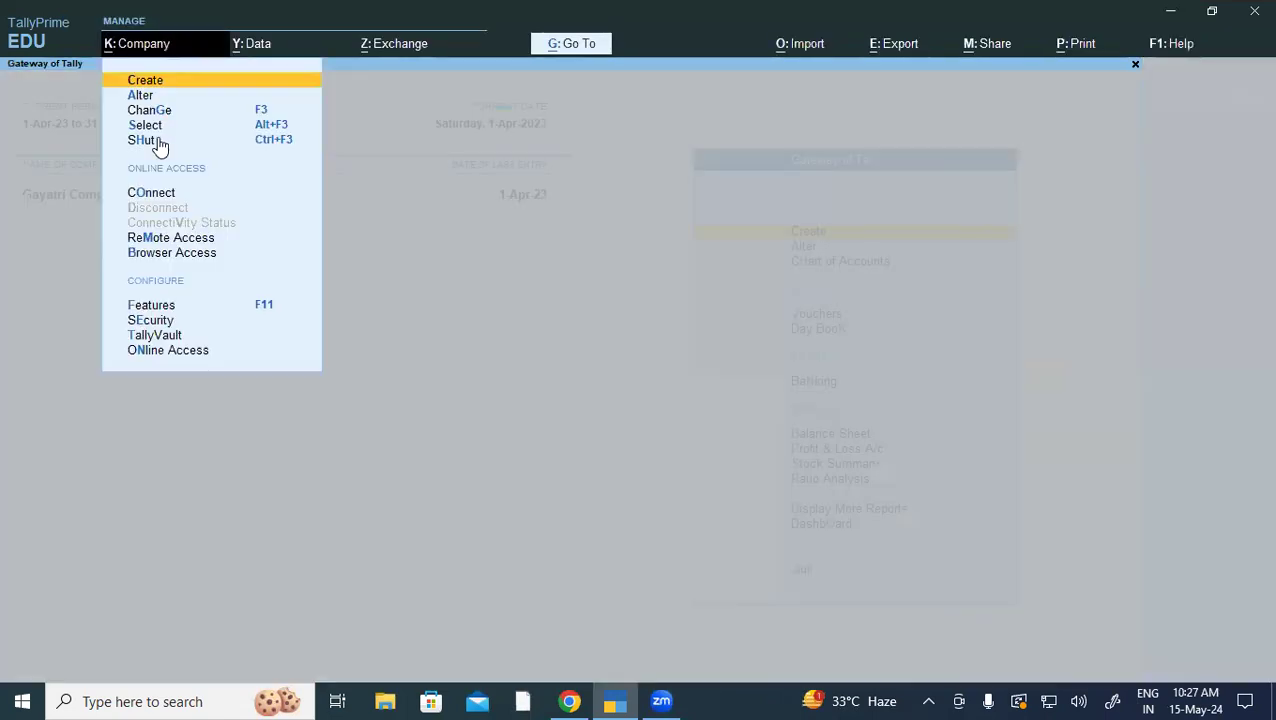
{"action": "left_click", "coordinate": [158, 137]}
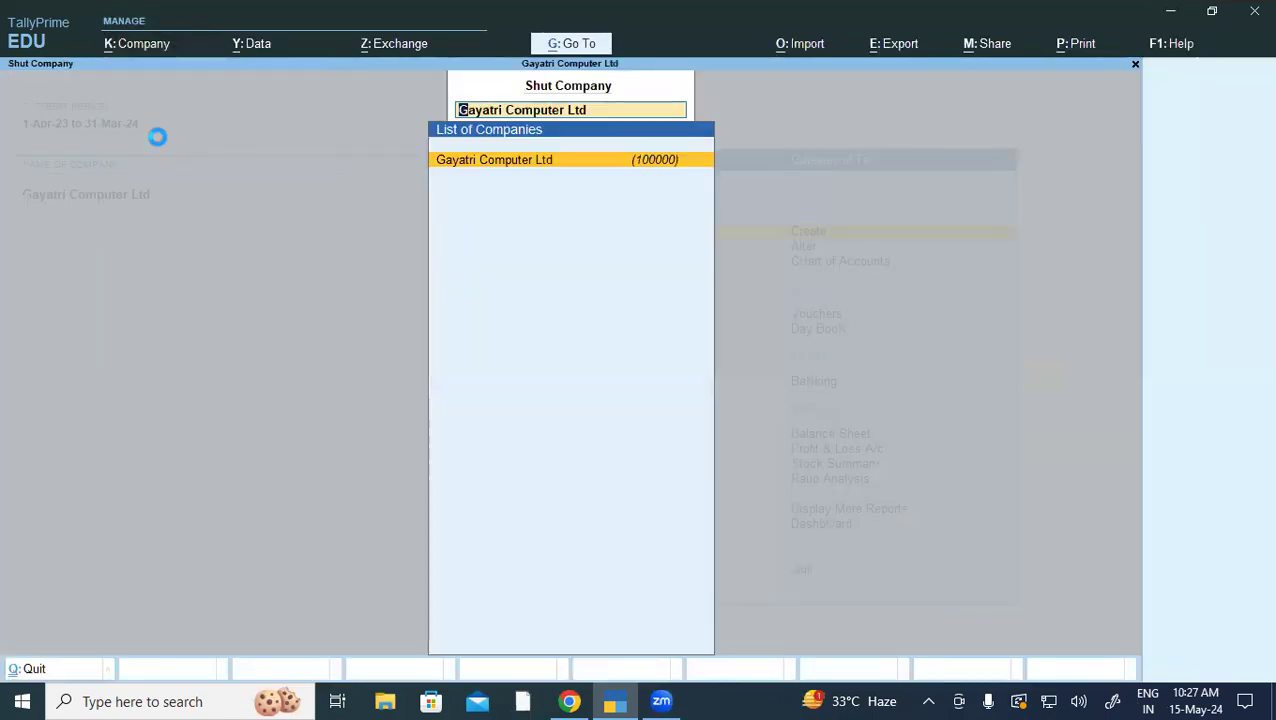
{"action": "key", "text": "Return"}
Step: Open the company Rajan Computers Ltd from the folder D:\rajan computers ltd 10.2
{"action": "key", "text": "Up"}
{"action": "key", "text": "Up"}
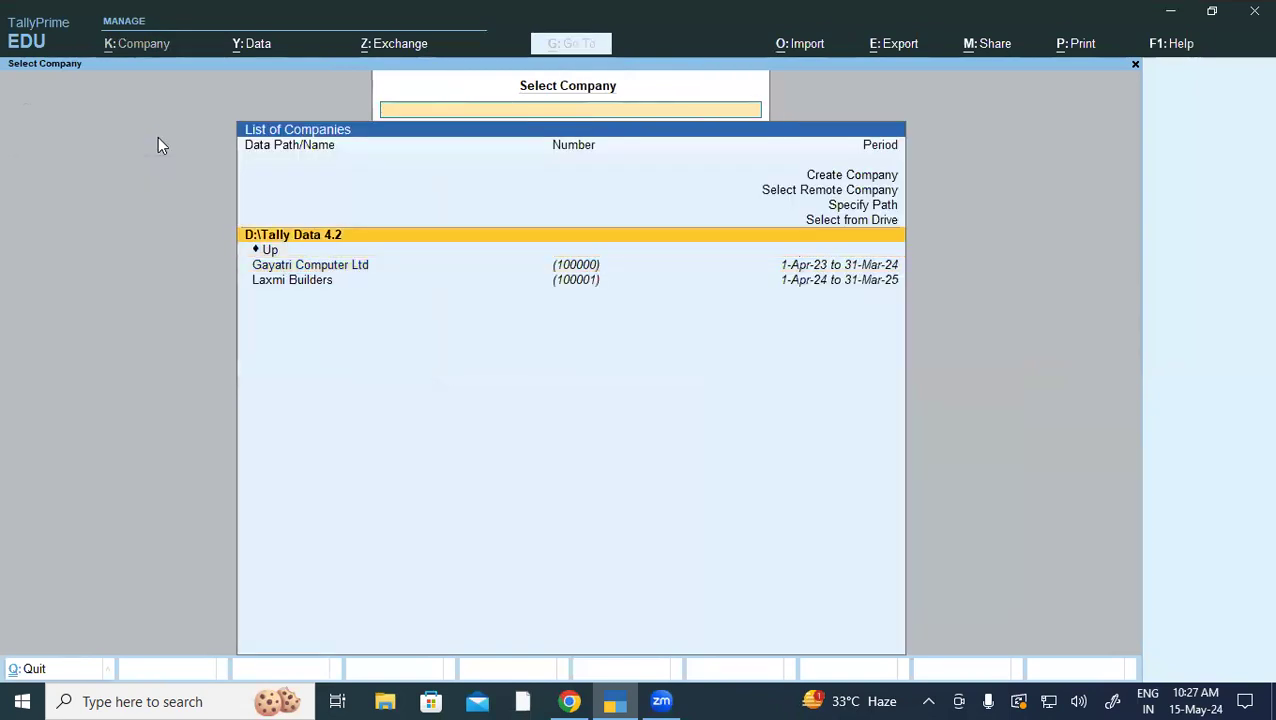
{"action": "key", "text": "Return"}
{"action": "key", "text": "Down"}
{"action": "key", "text": "Return"}
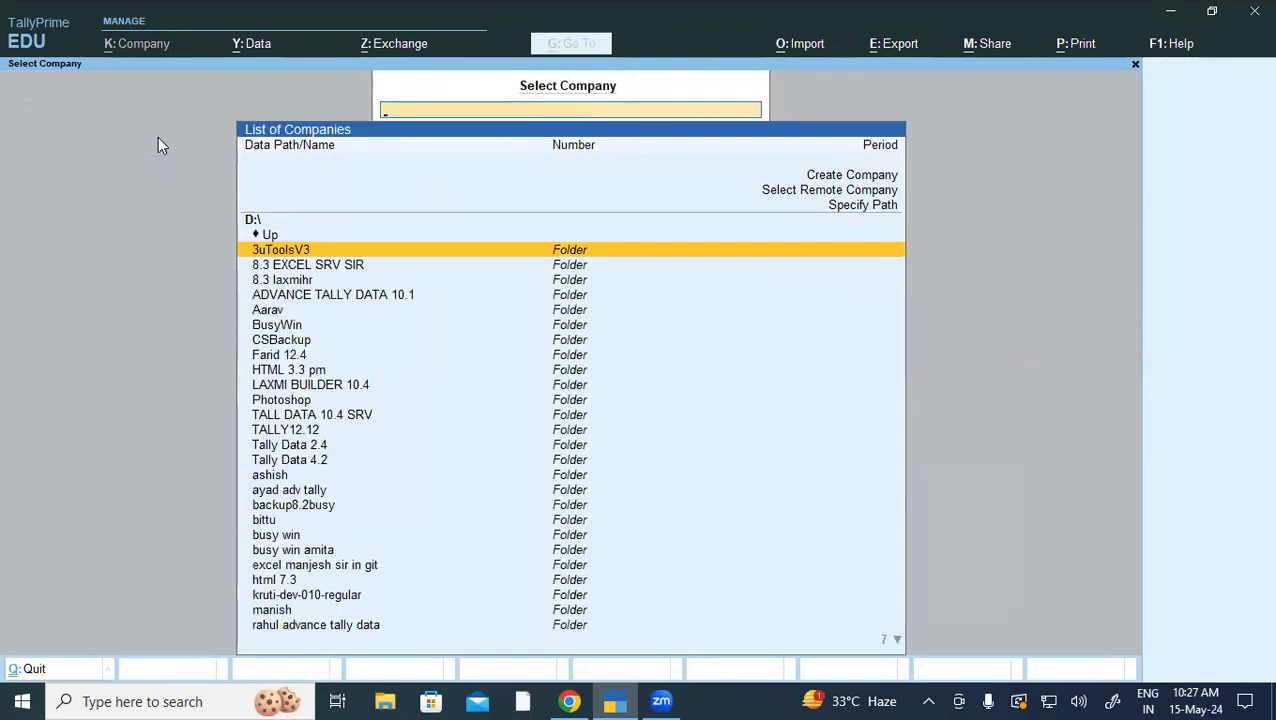
{"action": "type", "text": "ra"}
{"action": "key", "text": "Down"}
{"action": "key", "text": "Down"}
{"action": "key", "text": "Down"}
{"action": "key", "text": "Return"}
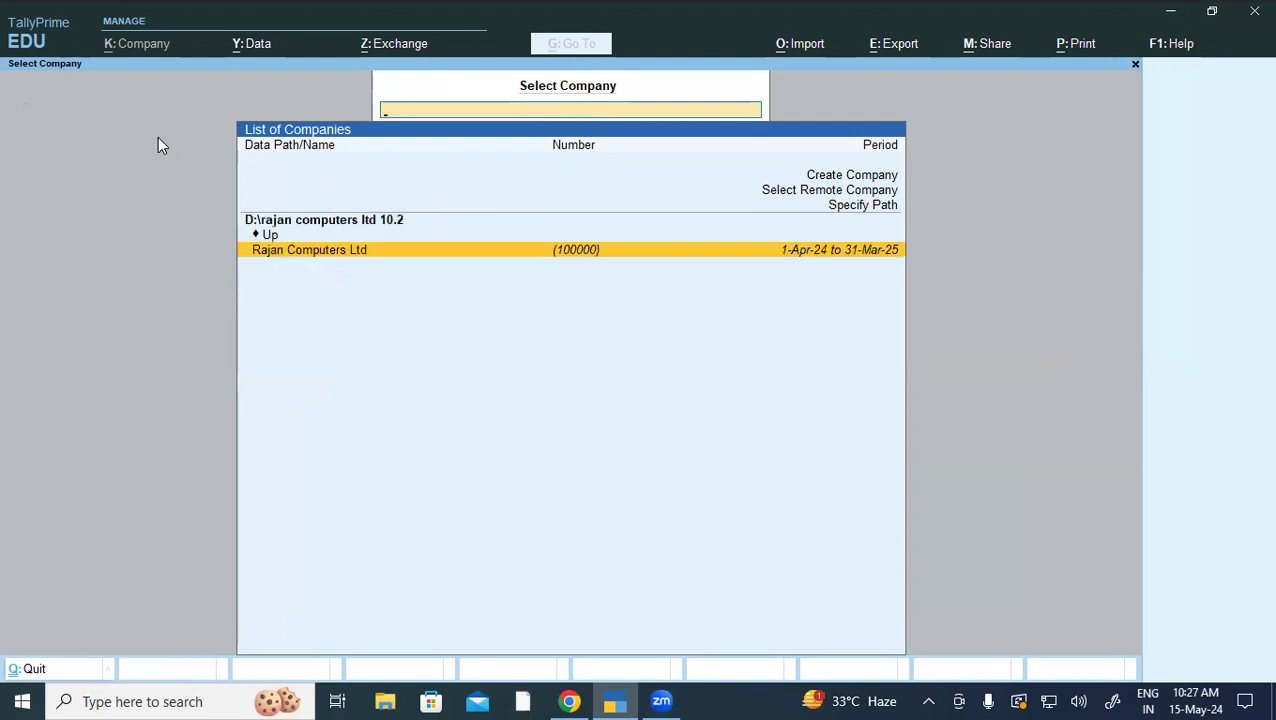
{"action": "key", "text": "Return"}
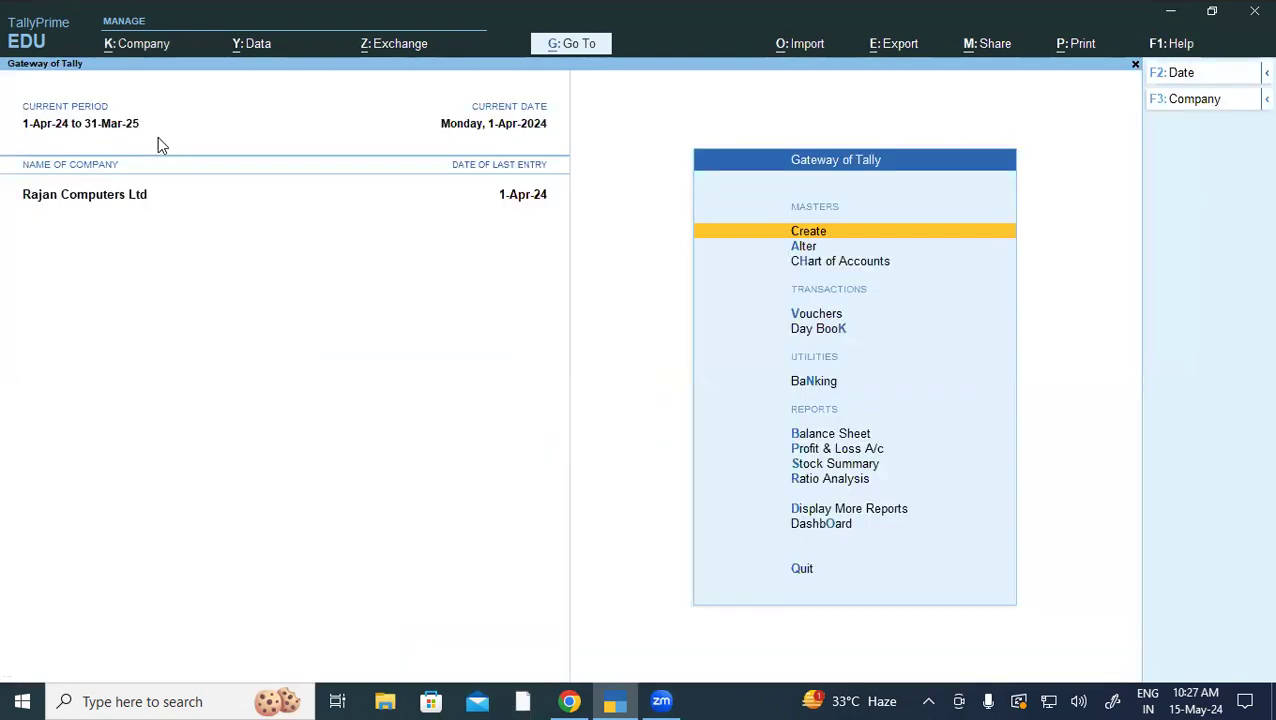
Step: Open the Purchase voucher type of Rajan Computers Ltd for alteration
{"action": "key", "text": "Up"}
{"action": "key", "text": "Down"}
{"action": "key", "text": "Down"}
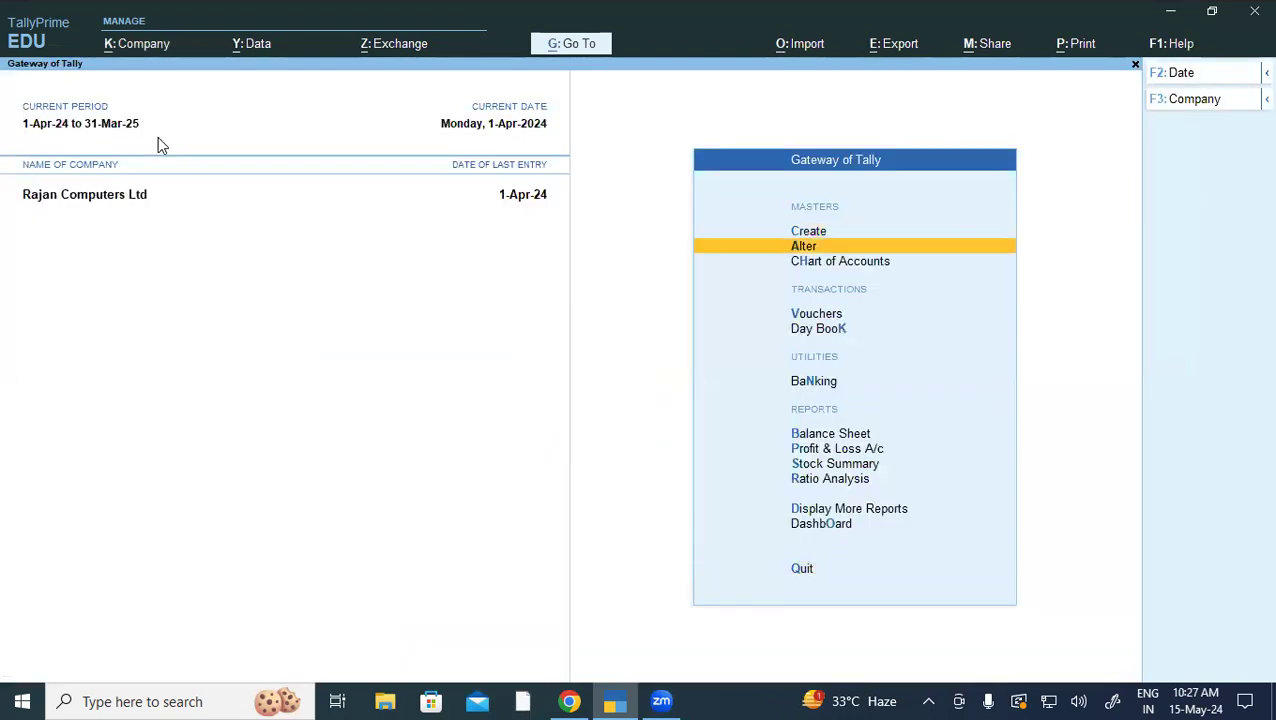
{"action": "key", "text": "Return"}
{"action": "key", "text": "Down"}
{"action": "key", "text": "Down"}
{"action": "key", "text": "Down"}
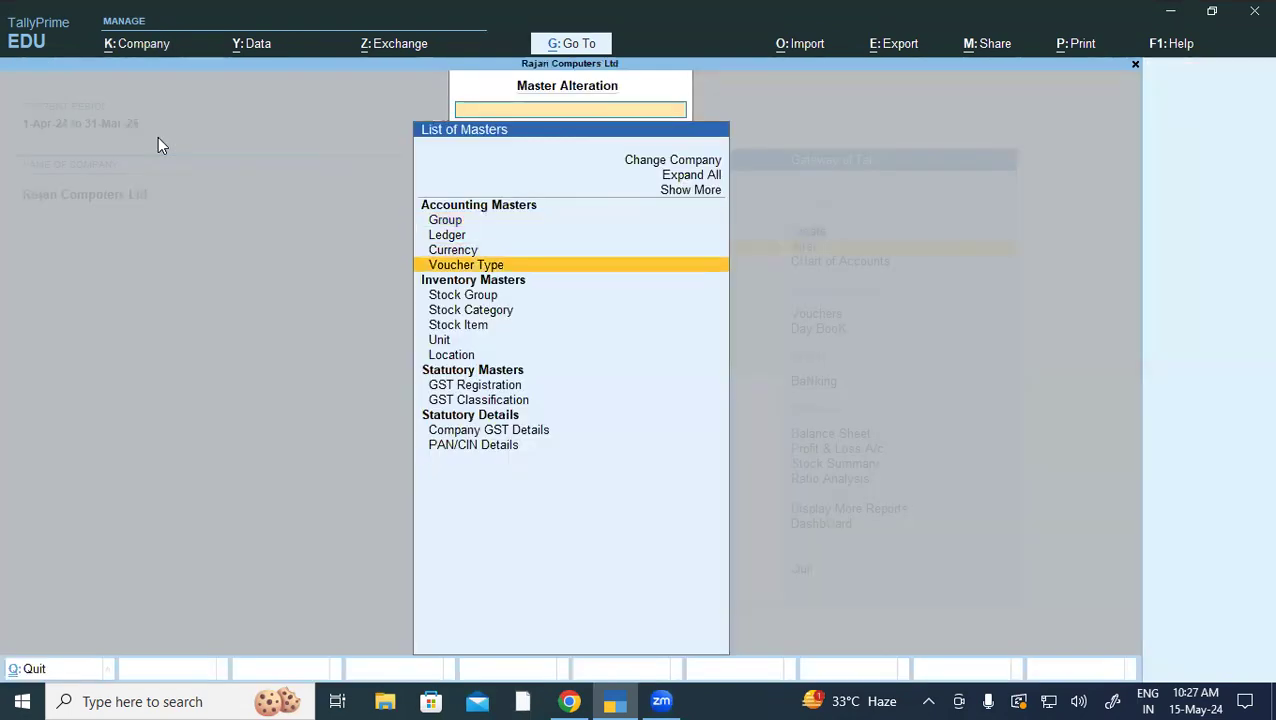
{"action": "key", "text": "Return"}
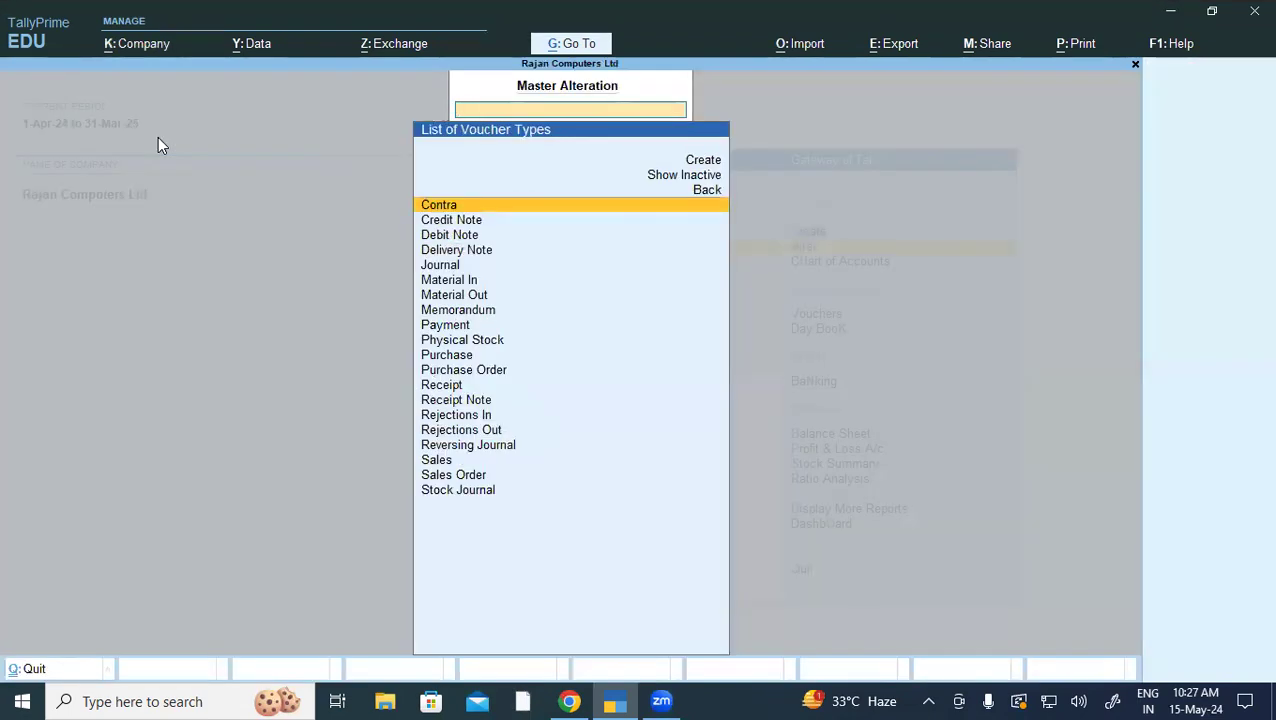
{"action": "type", "text": "Pu"}
{"action": "key", "text": "Down"}
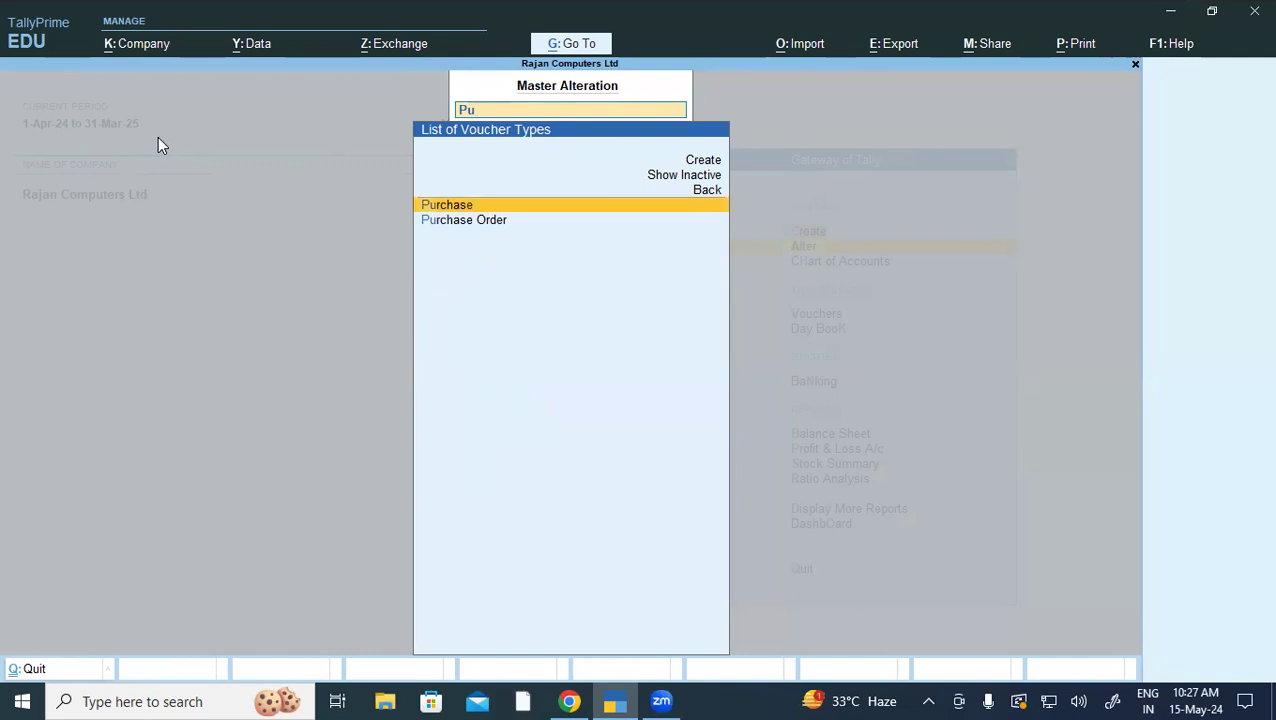
{"action": "key", "text": "Return"}
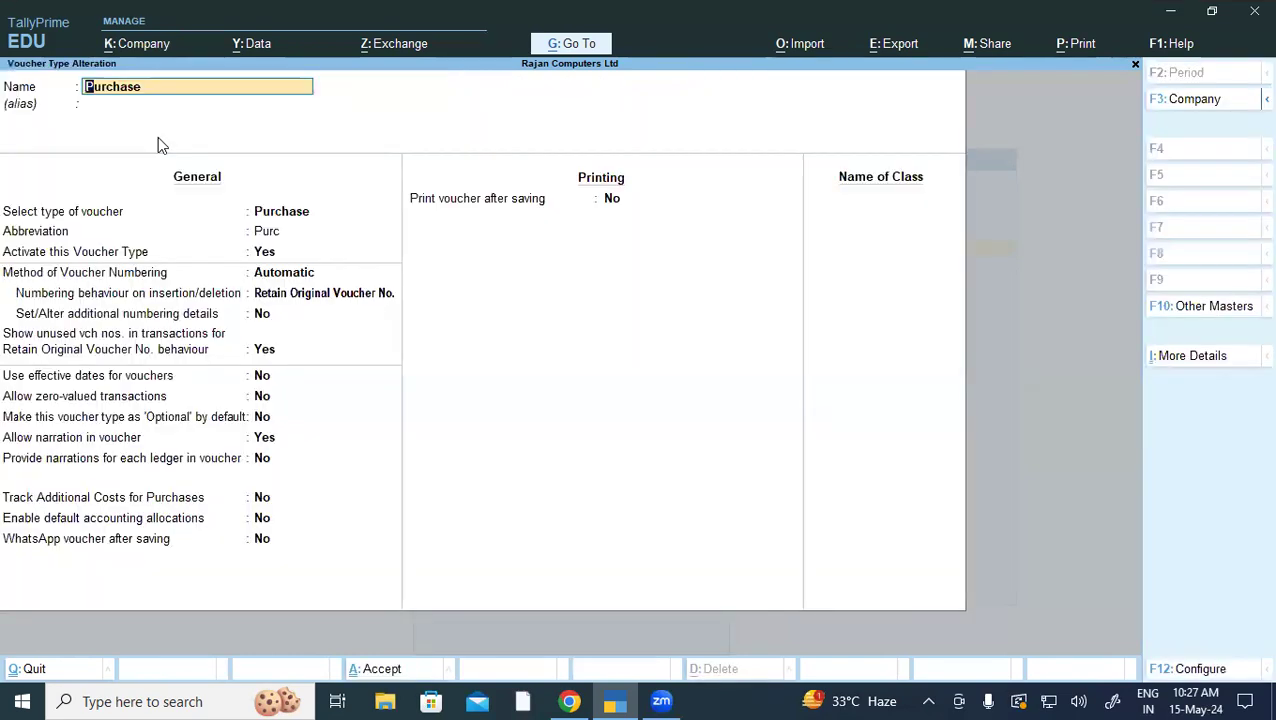
Step: Locate the Allow zero-valued transactions option in the Purchase voucher type and return to the Gateway of Tally
{"action": "left_click", "coordinate": [57, 400]}
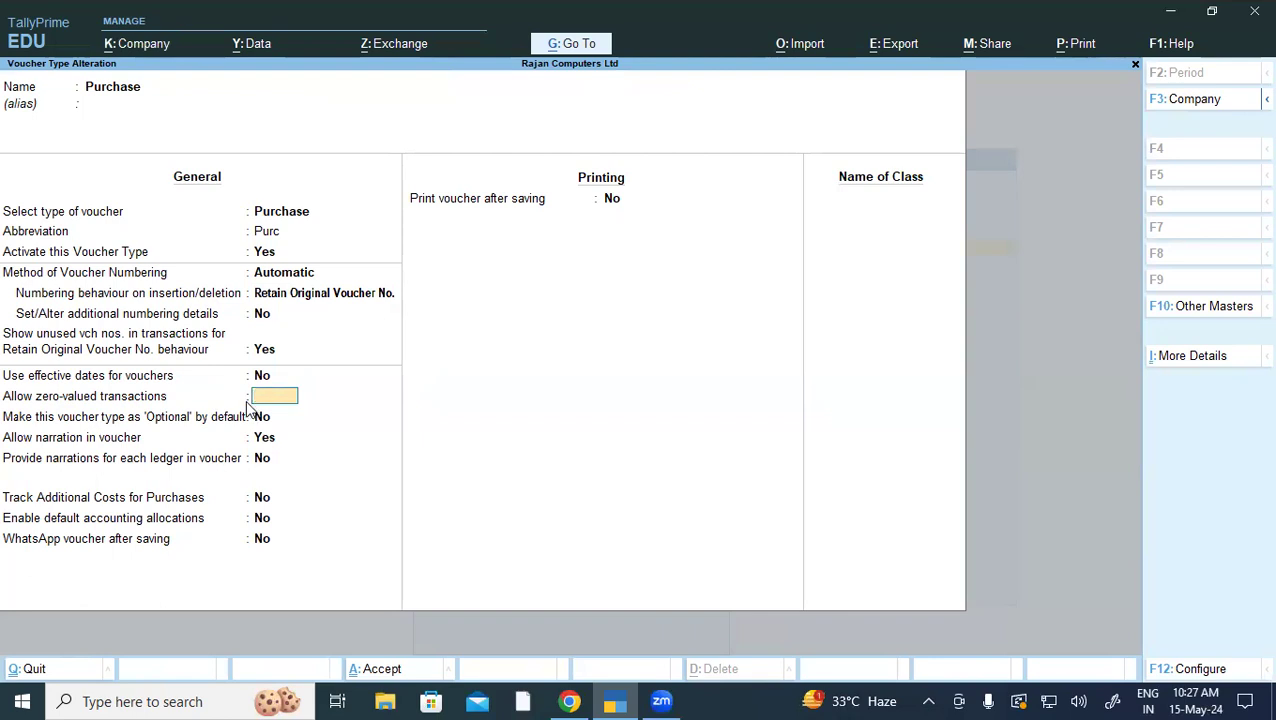
{"action": "key", "text": "Escape"}
{"action": "key", "text": "Return"}
{"action": "key", "text": "Escape"}
{"action": "key", "text": "Escape"}
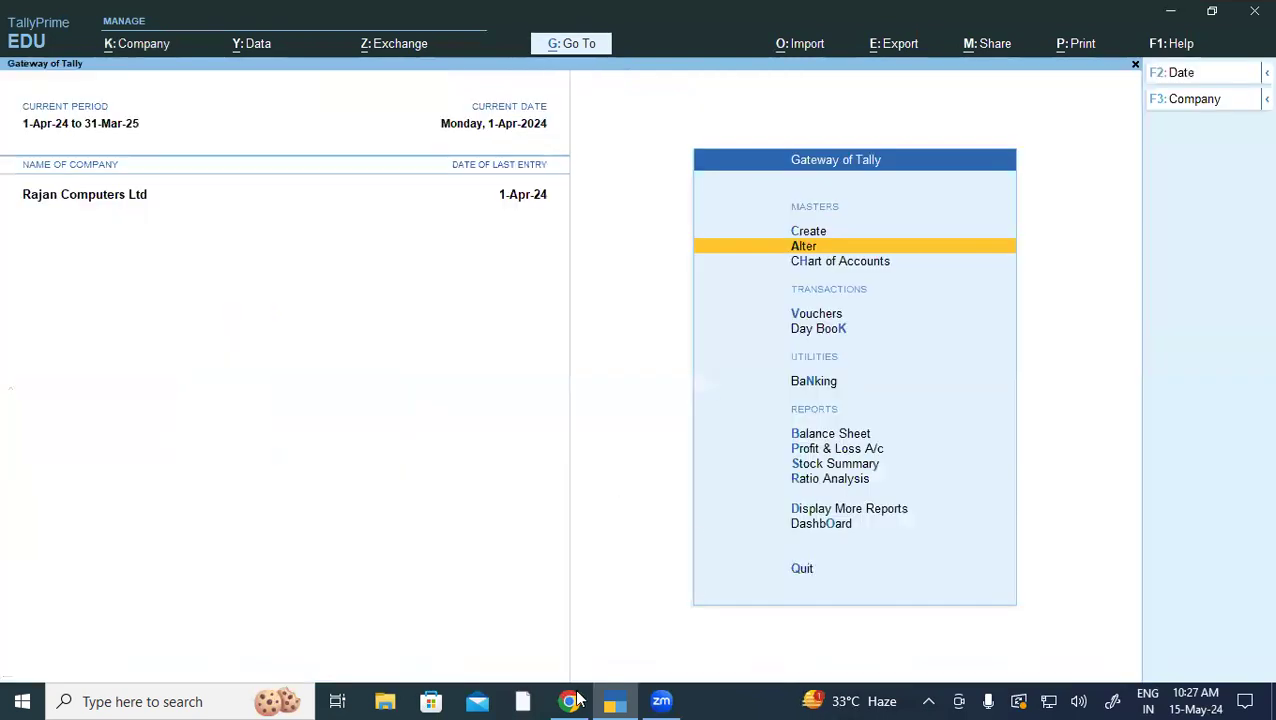
Step: Switch to the PDF in Chrome and read exercise 12 about the Lenovo Ltd purchase invoice
{"action": "key", "text": "alt+Tab"}
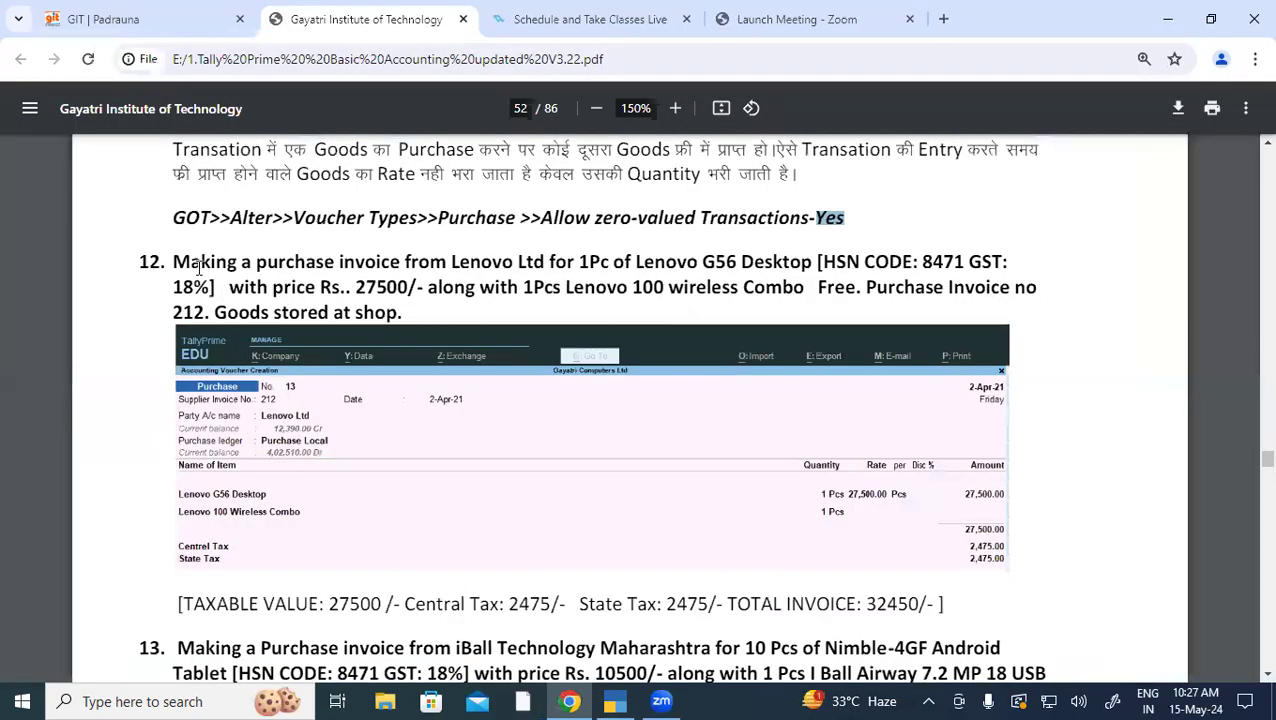
{"action": "left_click_drag", "start_coordinate": [173, 263], "coordinate": [567, 264]}
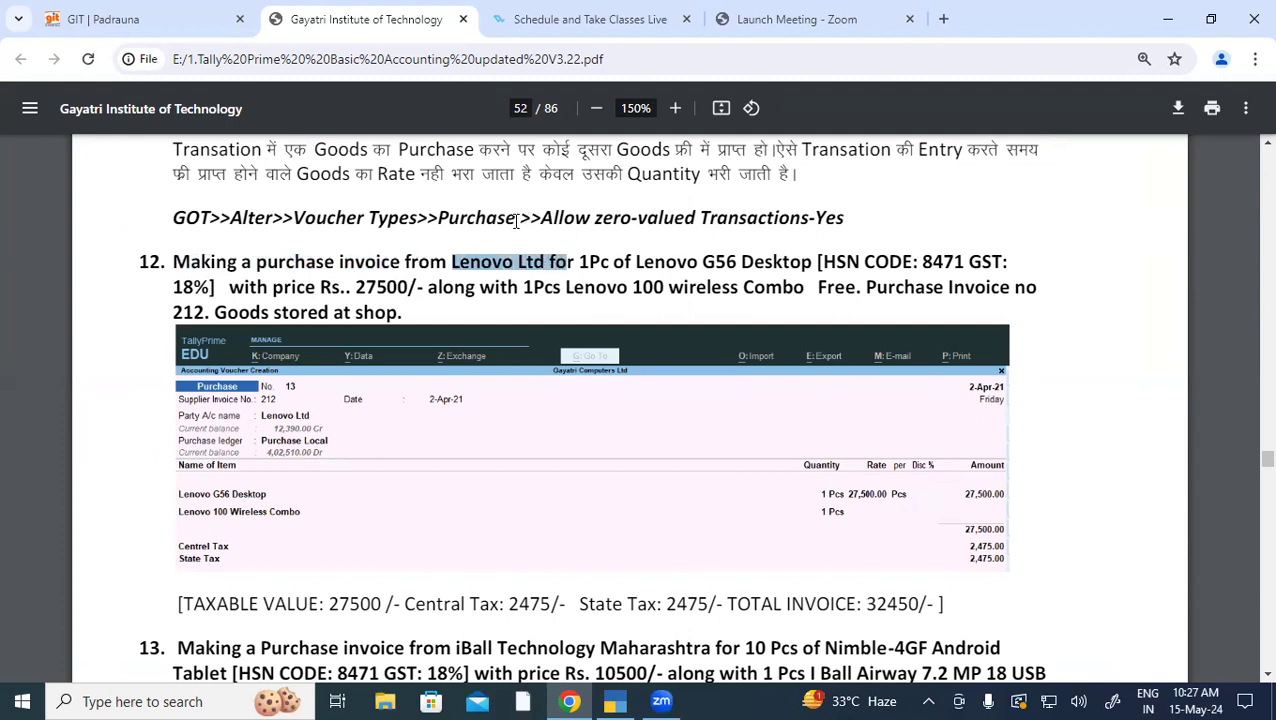
{"action": "left_click_drag", "start_coordinate": [613, 264], "coordinate": [799, 260]}
{"action": "left_click", "coordinate": [606, 263]}
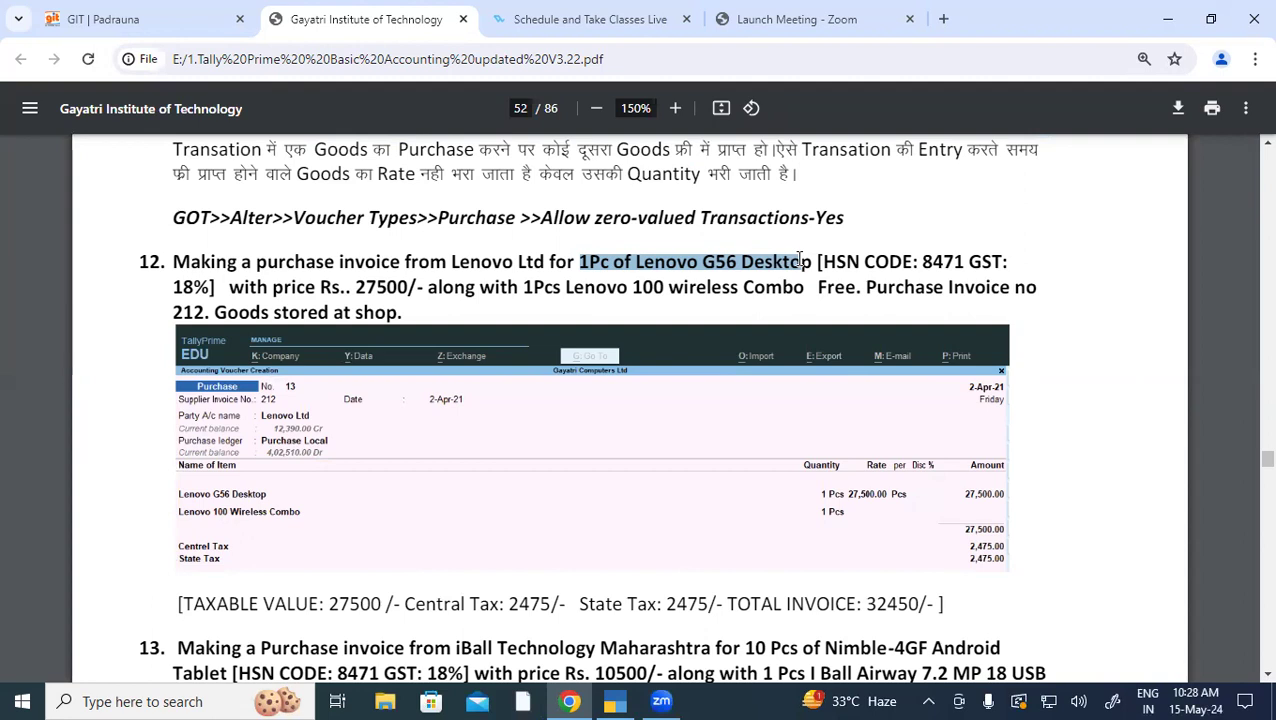
Step: Switch to TallyPrime and start a new purchase voucher in Item Invoice mode
{"action": "key", "text": "alt+Tab"}
{"action": "key", "text": "Down"}
{"action": "key", "text": "Return"}
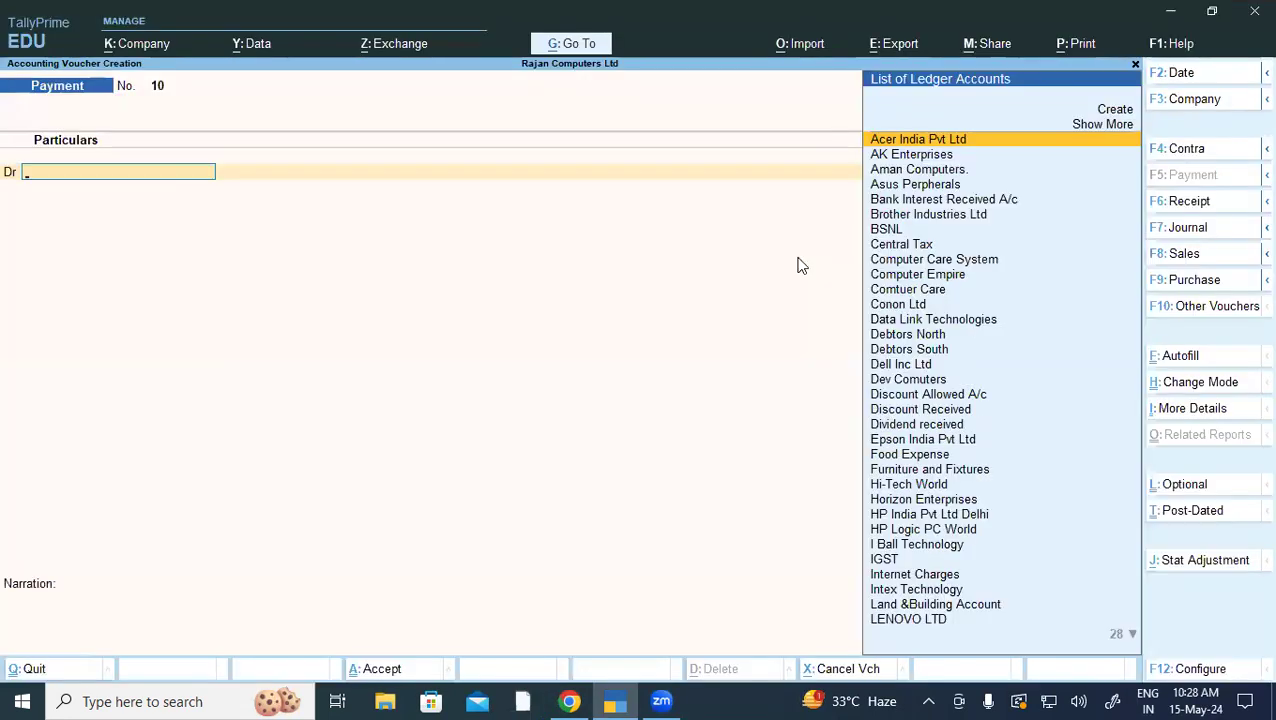
{"action": "key", "text": "F9"}
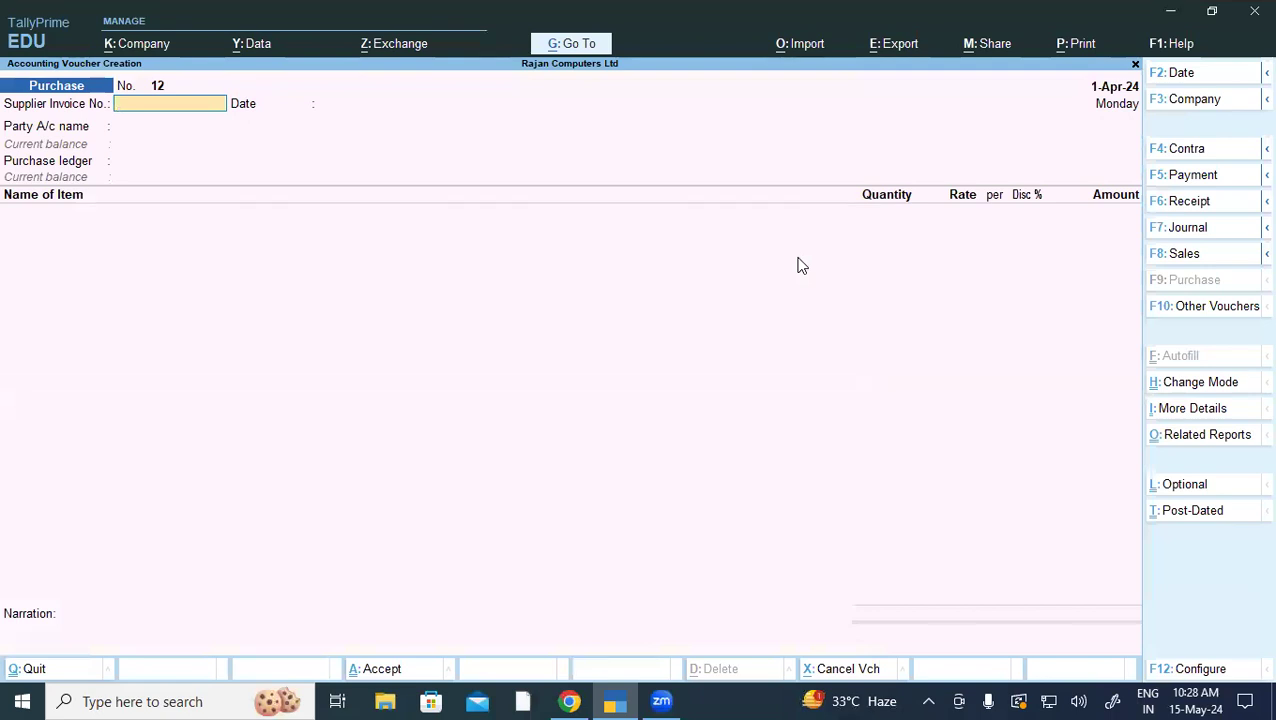
{"action": "key", "text": "ctrl+h"}
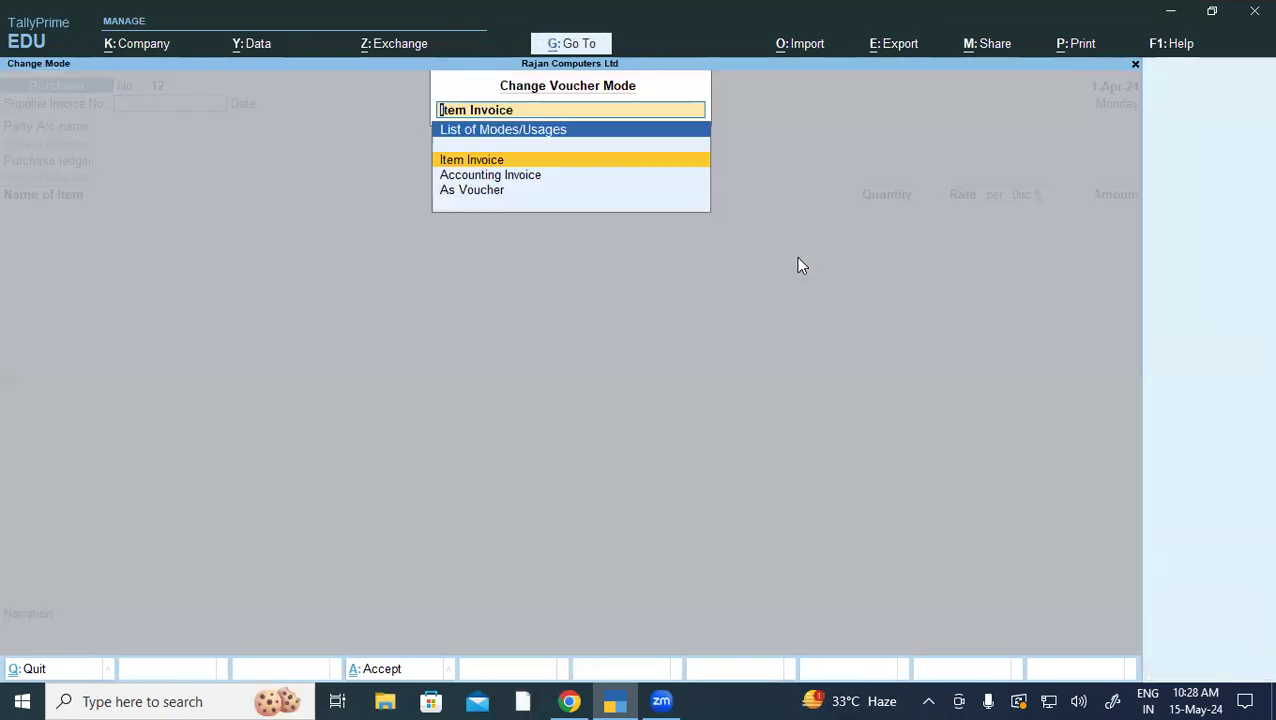
{"action": "key", "text": "Return"}
Step: Enter supplier invoice number 212 and accept the date 1-Apr-24, checking exercise 12 in the PDF
{"action": "type", "text": "212"}
{"action": "key", "text": "Return"}
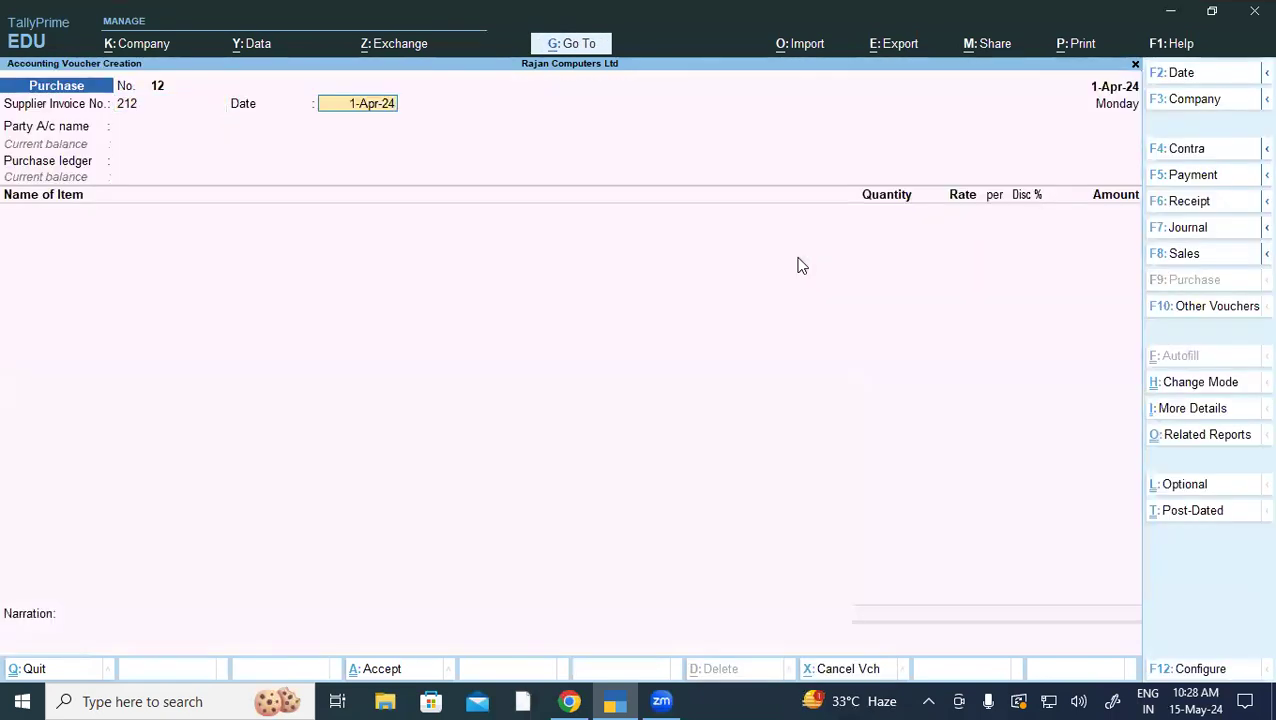
{"action": "key", "text": "alt+Tab"}
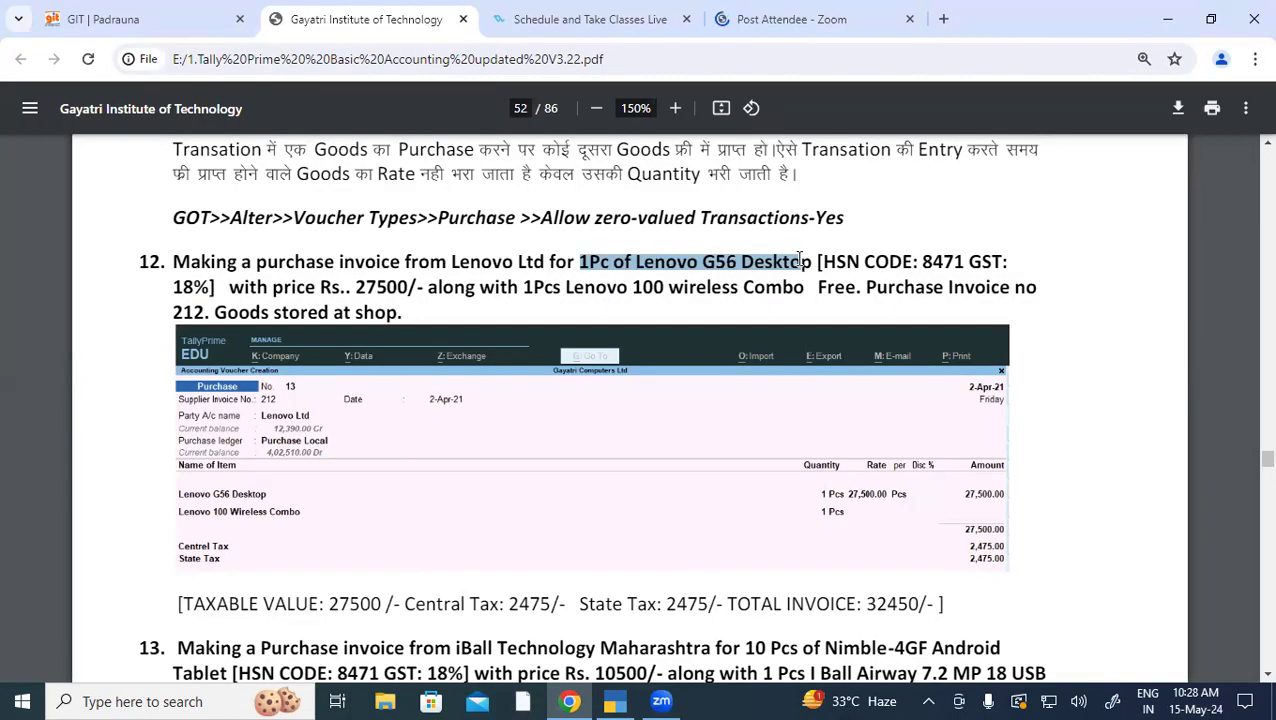
{"action": "key", "text": "alt+Tab"}
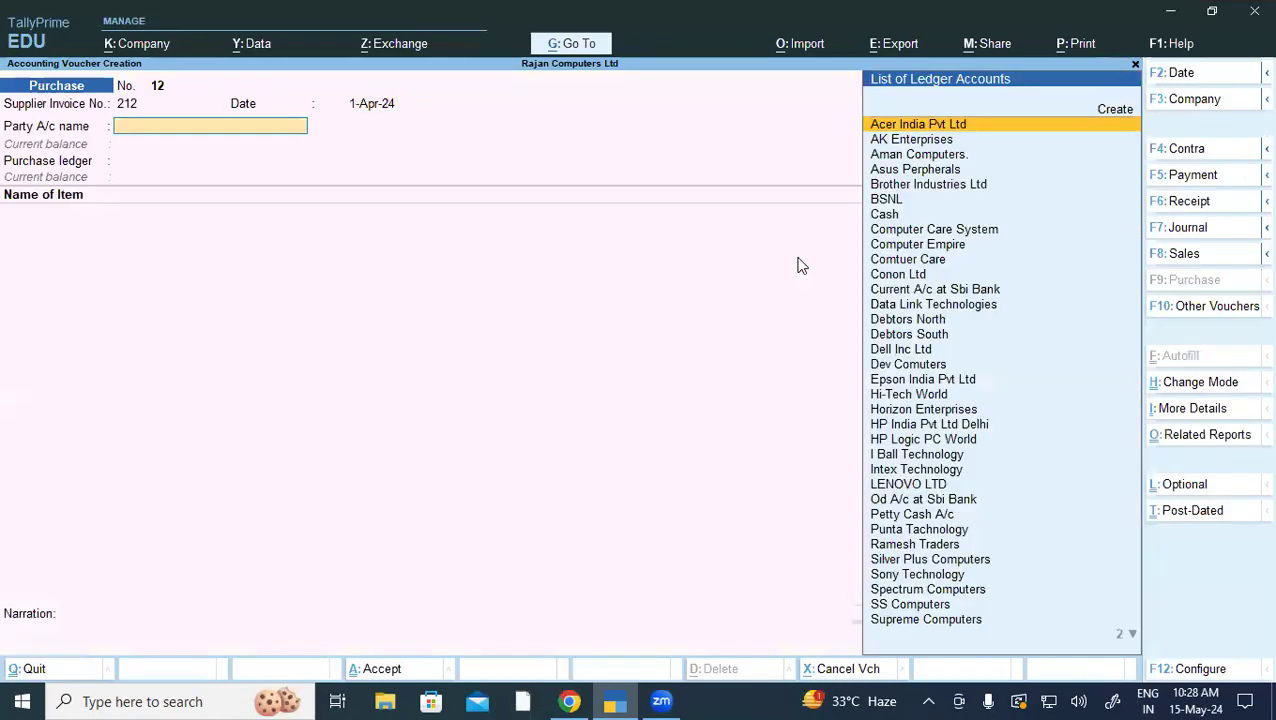
Step: Check the supplier in exercise 12 of the PDF, then set LENOVO LTD as the party and accept its details
{"action": "key", "text": "alt+Tab"}
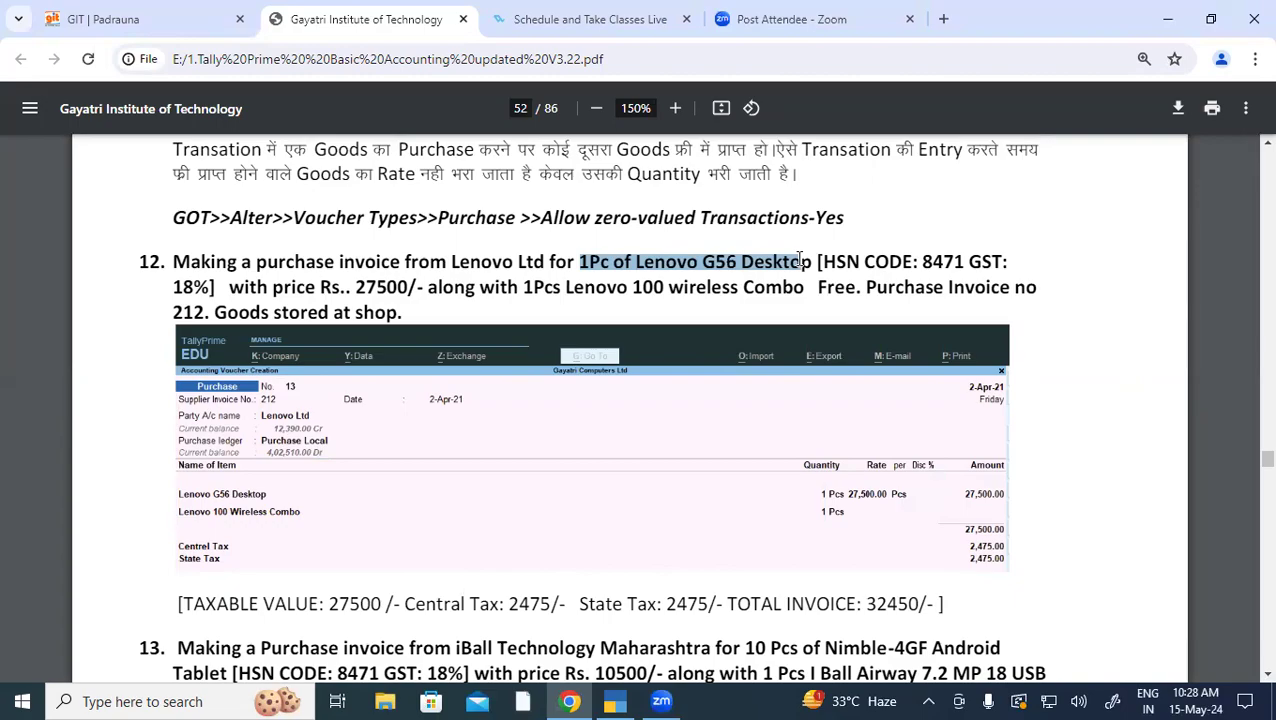
{"action": "key", "text": "alt+Tab"}
{"action": "type", "text": "Le"}
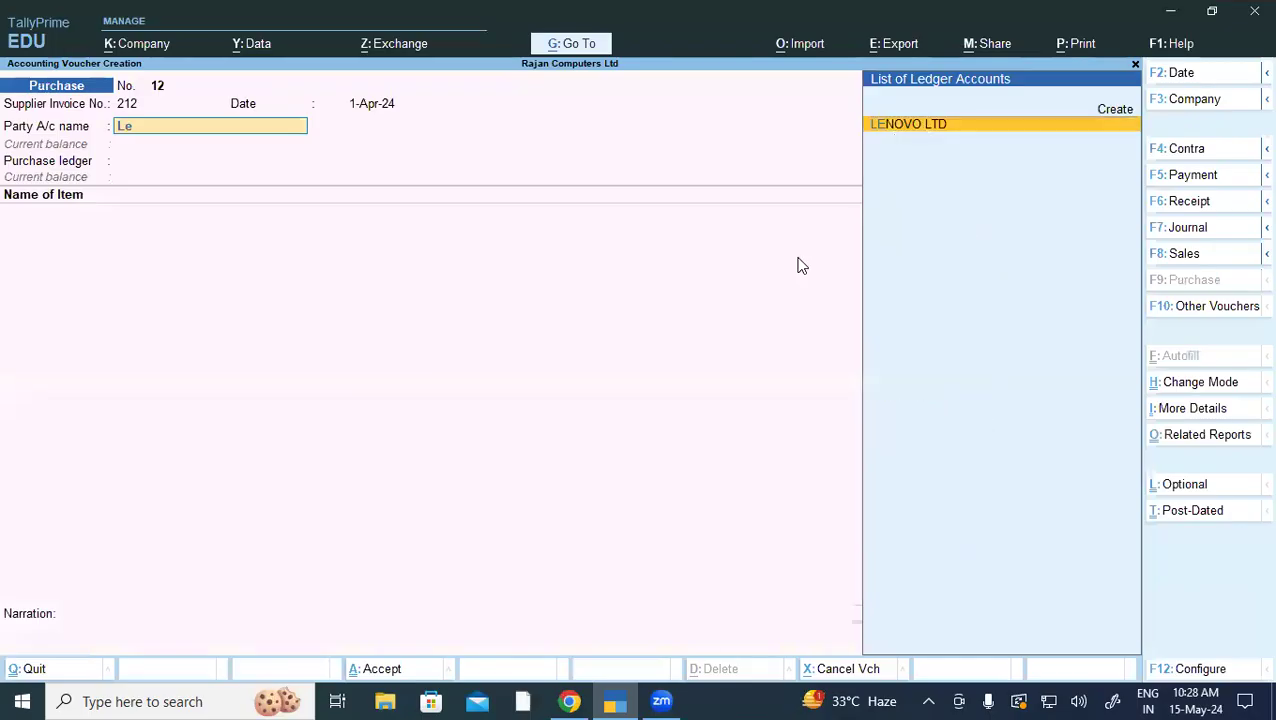
{"action": "key", "text": "Return"}
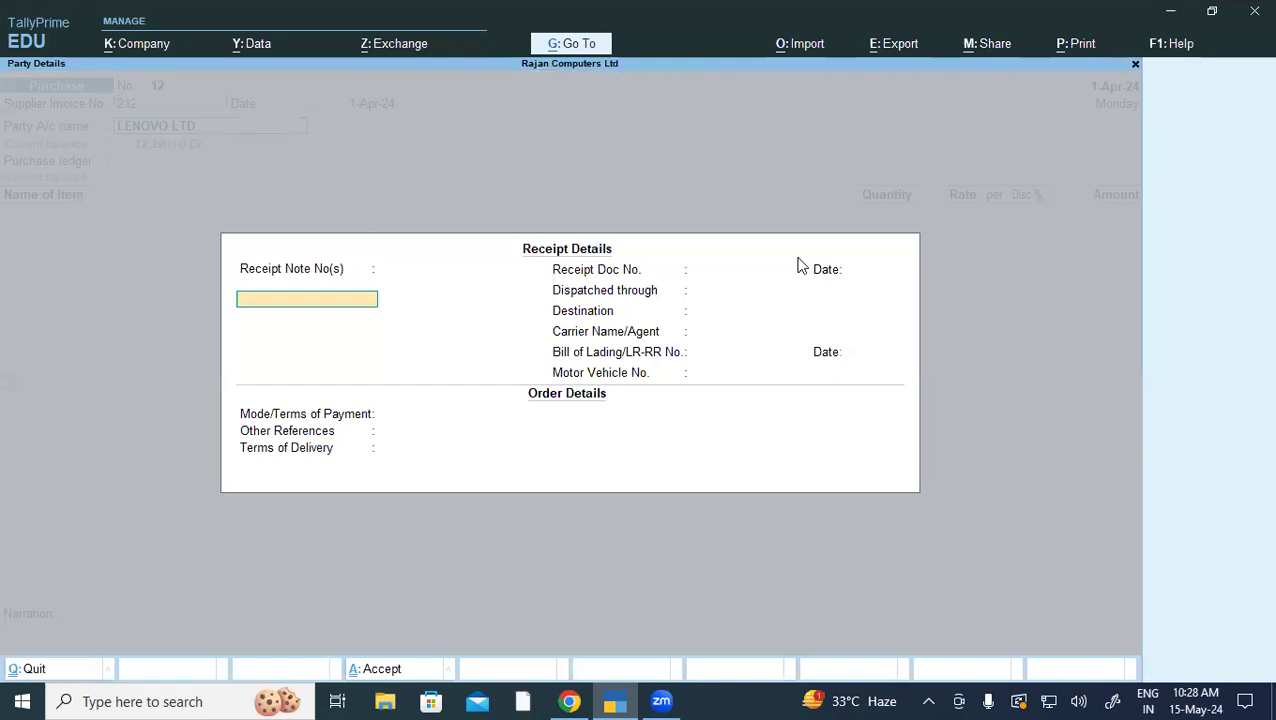
{"action": "key", "text": "Escape"}
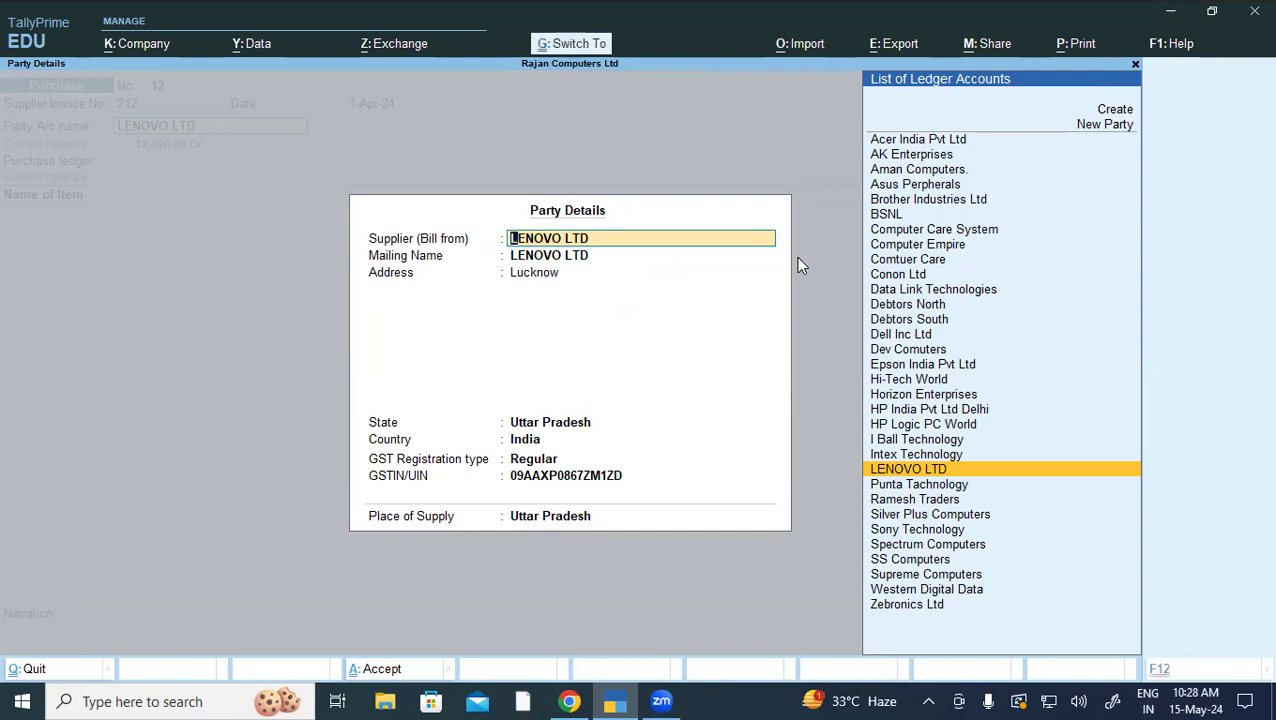
{"action": "key", "text": "ctrl+a"}
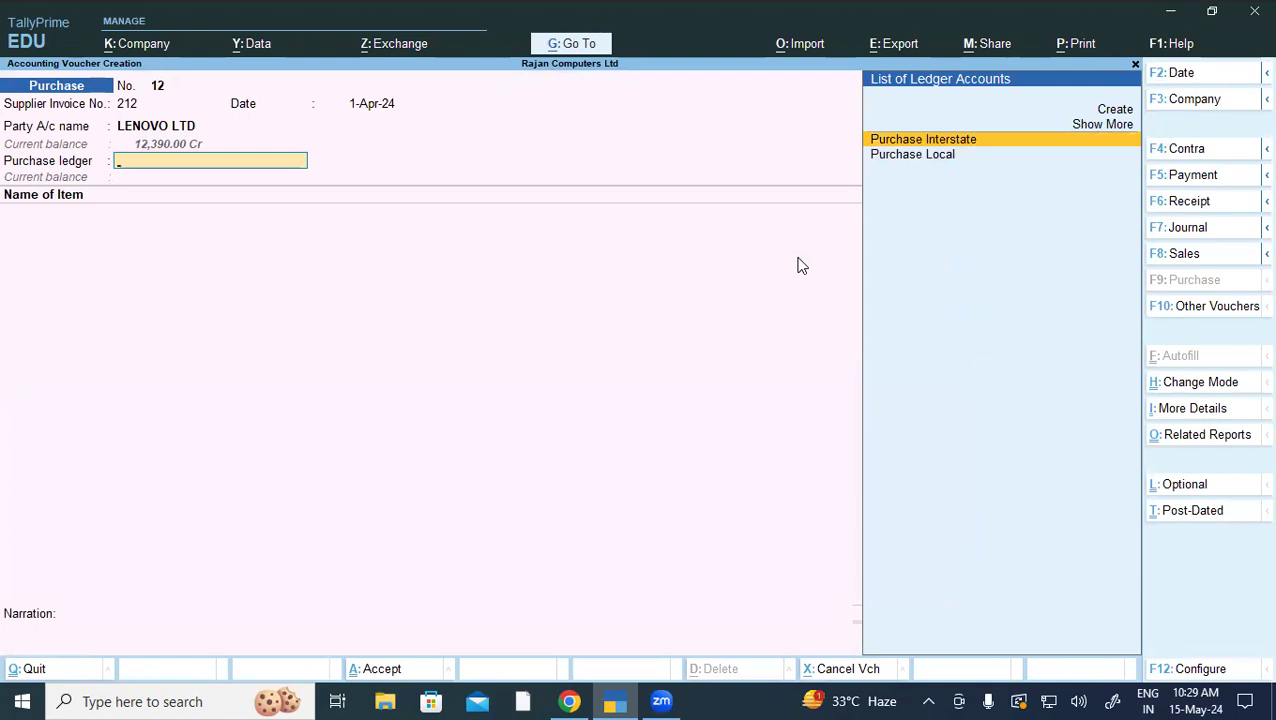
Step: Review the Lenovo Ltd party details again, accept them, and select Purchase Local as the purchase ledger
{"action": "key", "text": "BackSpace"}
{"action": "key", "text": "Return"}
{"action": "key", "text": "ctrl+a"}
{"action": "key", "text": "Return"}
{"action": "key", "text": "Return"}
{"action": "key", "text": "Return"}
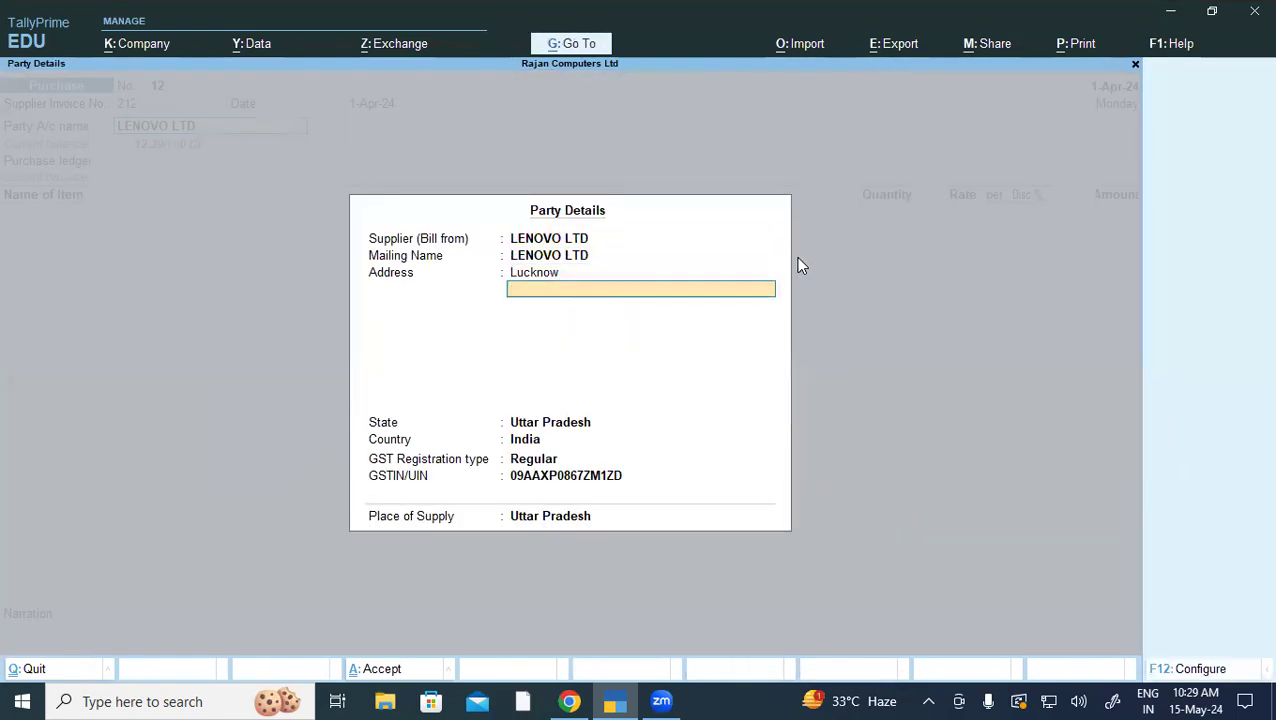
{"action": "key", "text": "Return"}
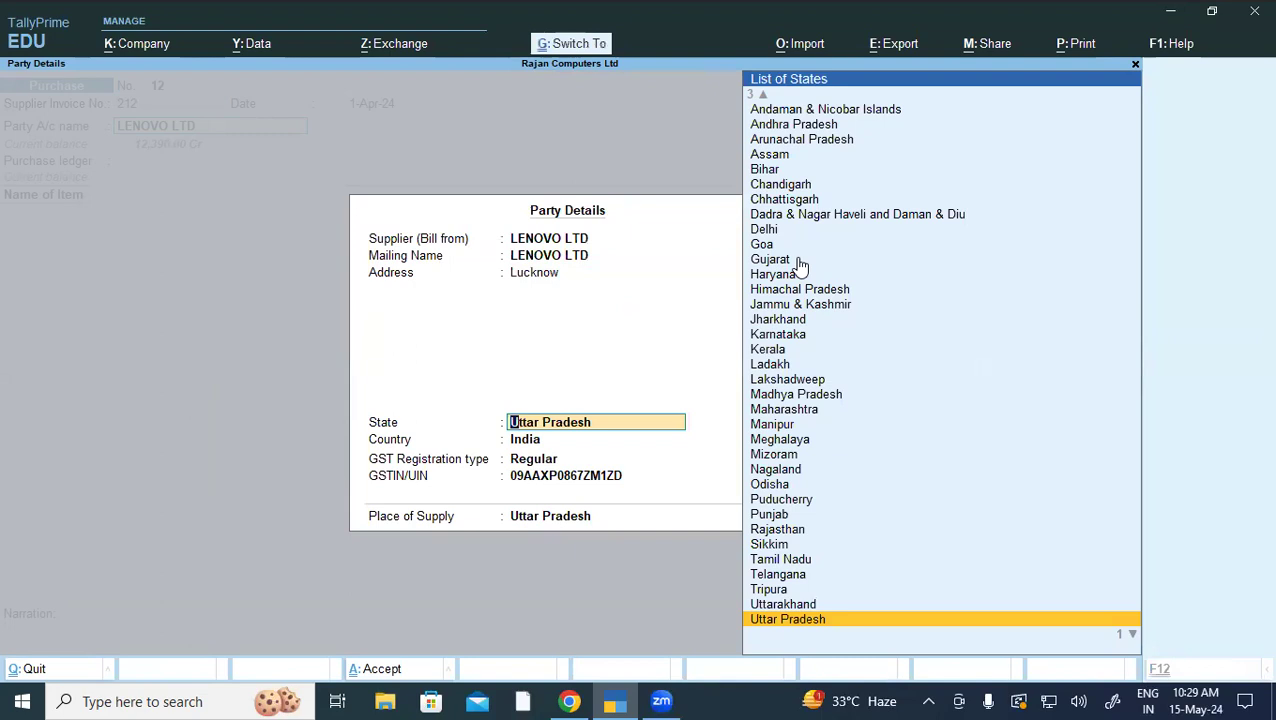
{"action": "key", "text": "ctrl+a"}
{"action": "key", "text": "Down"}
{"action": "key", "text": "Return"}
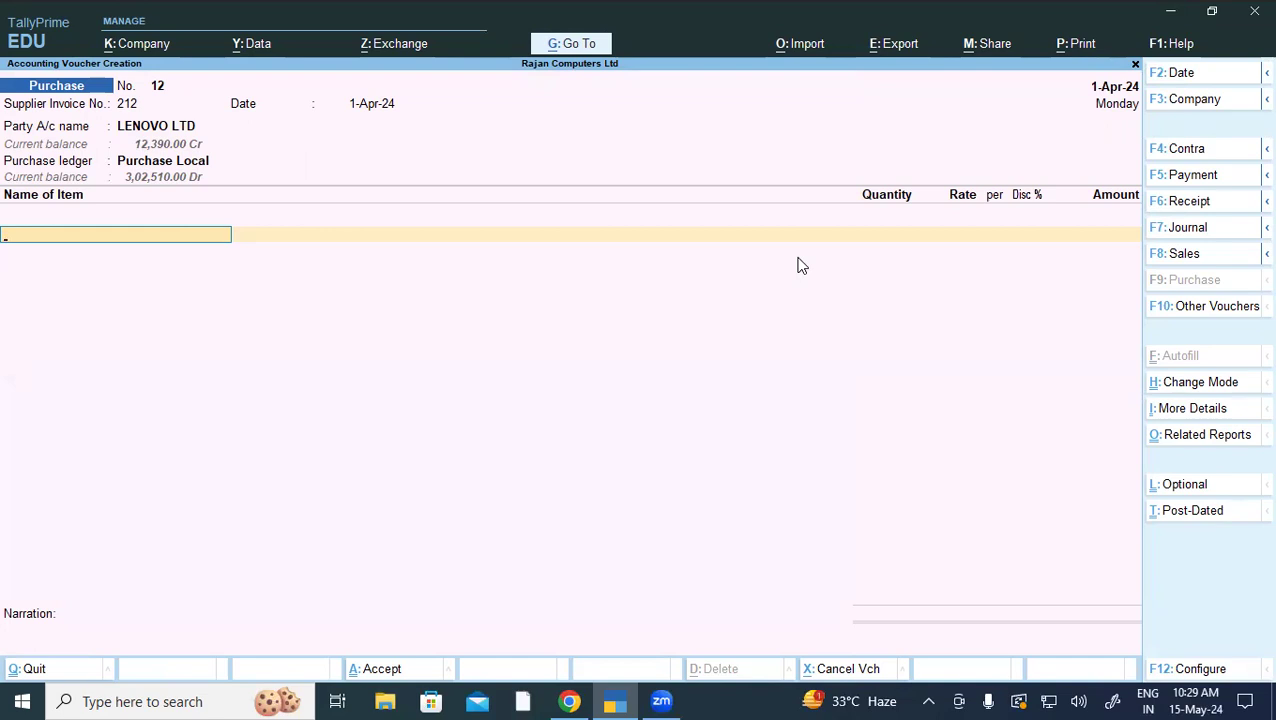
Step: Read the purchased item in exercise 12 of the PDF and look for it among the Lenovo stock items in TallyPrime
{"action": "key", "text": "alt"}
{"action": "key", "text": "alt+Tab"}
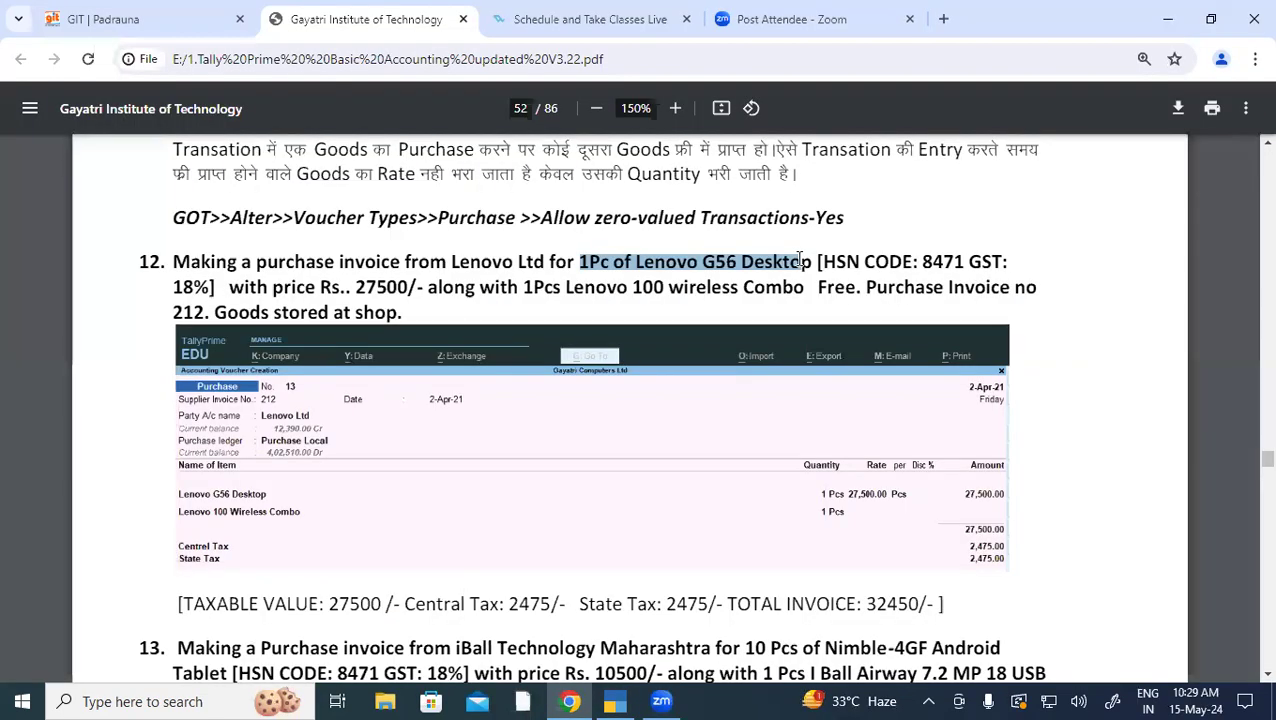
{"action": "key", "text": "alt+Tab"}
{"action": "type", "text": "Le"}
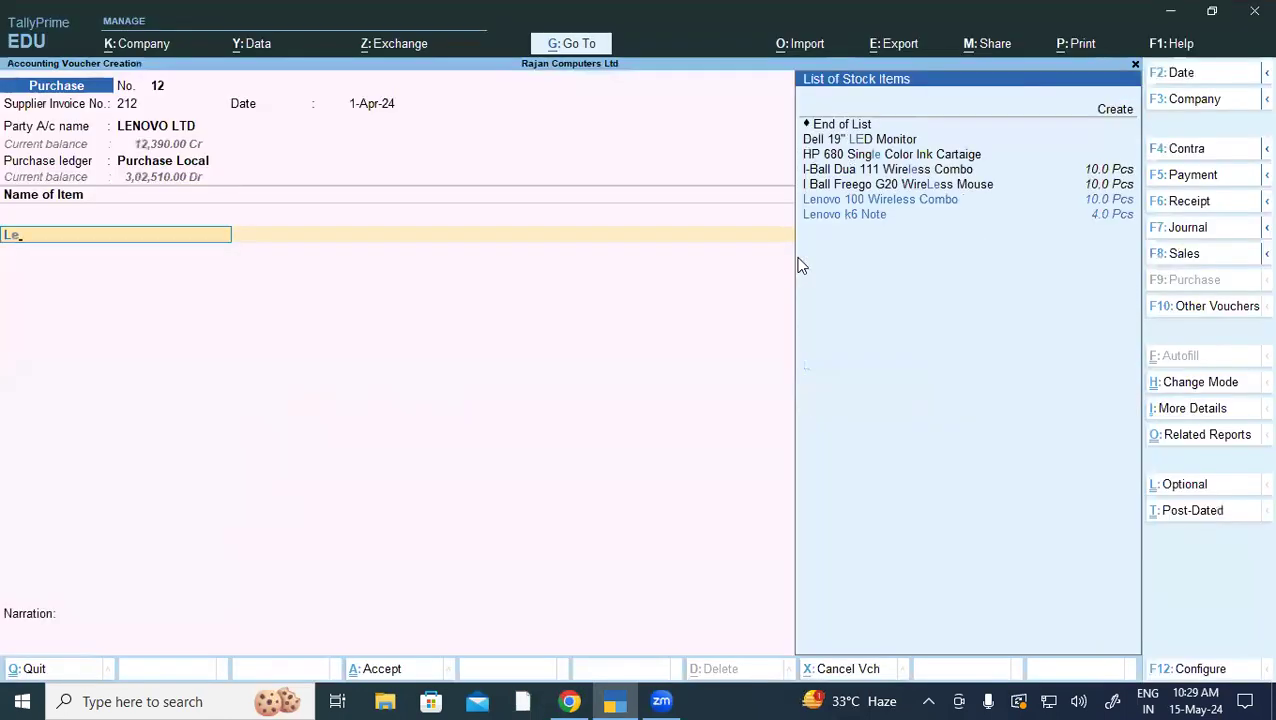
{"action": "key", "text": "Down"}
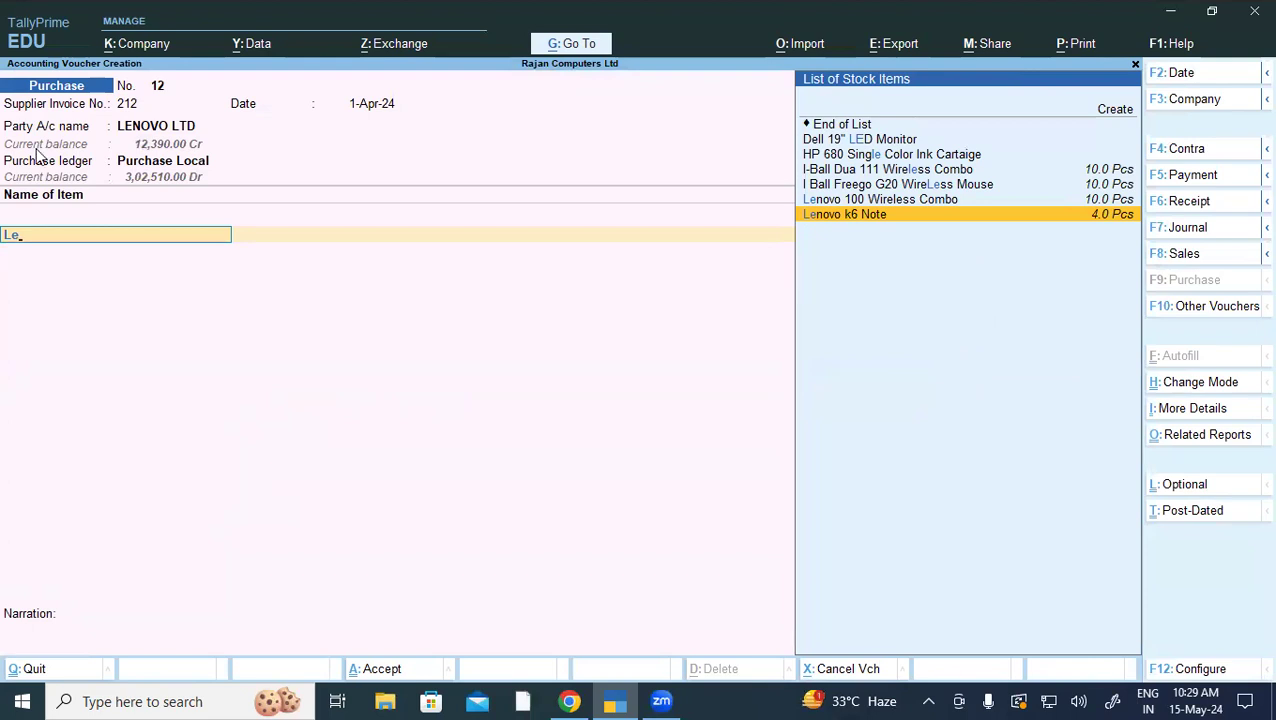
Step: Copy the item name from exercise 12 in the Chrome PDF and start a new stock item named Lenovo G56 Desktop in TallyPrime
{"action": "left_click", "coordinate": [565, 701]}
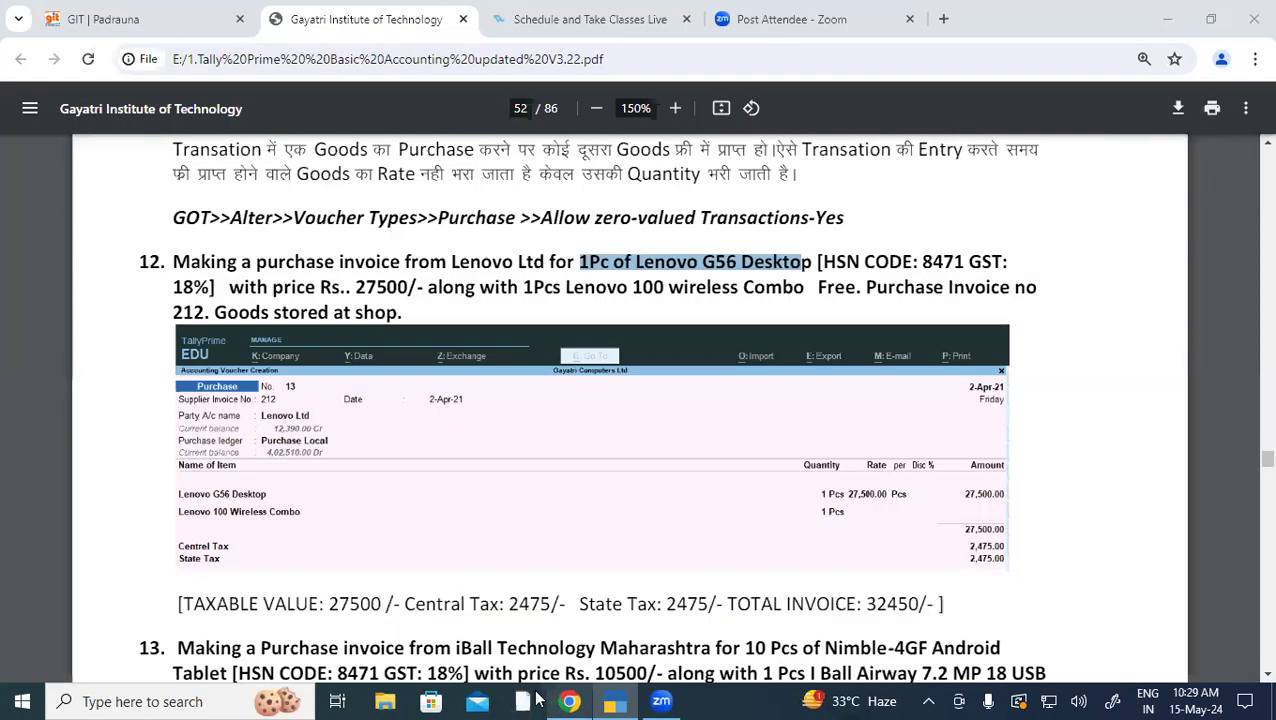
{"action": "left_click", "coordinate": [670, 258]}
{"action": "left_click_drag", "start_coordinate": [638, 261], "coordinate": [812, 265]}
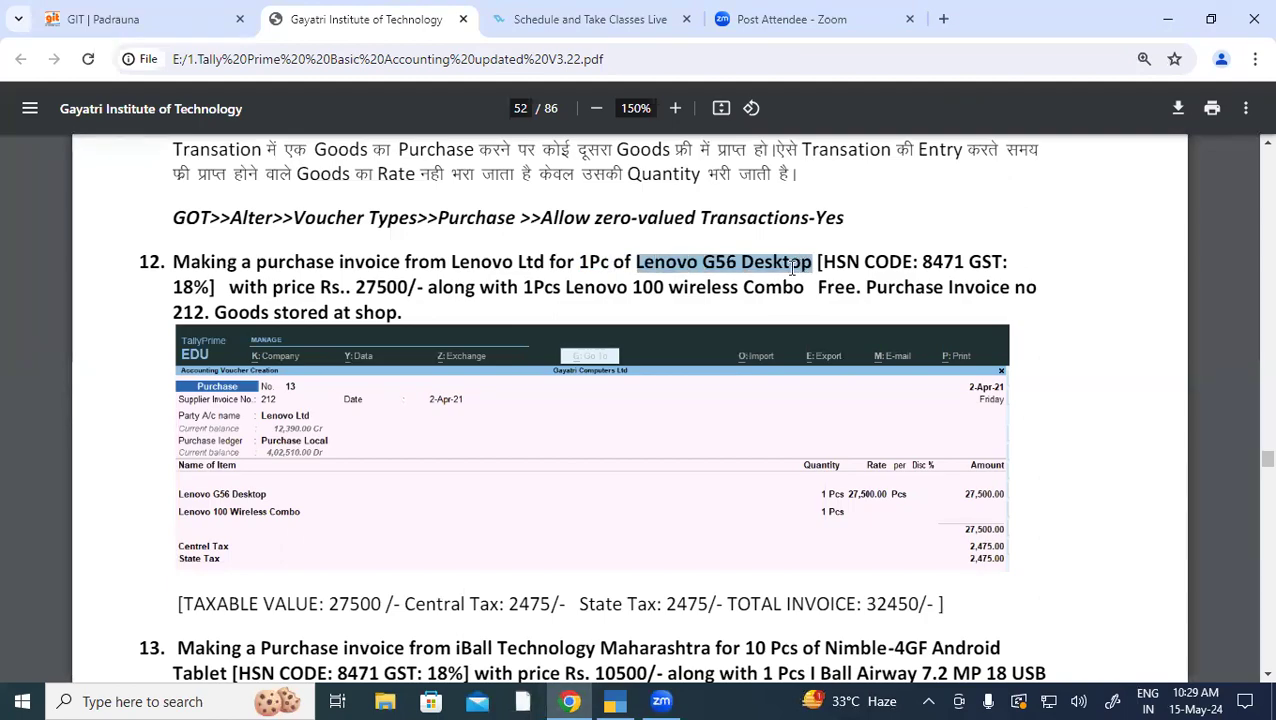
{"action": "key", "text": "alt+Tab"}
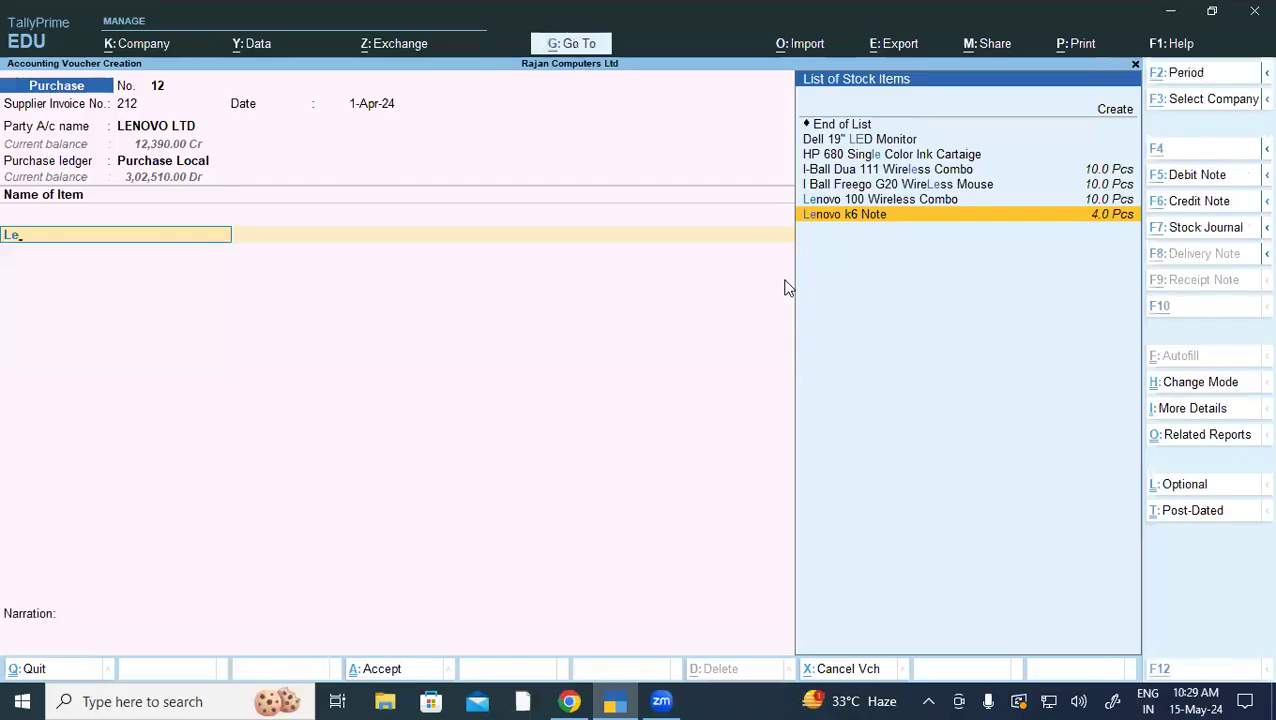
{"action": "key", "text": "alt+c"}
{"action": "key", "text": "ctrl+alt+v"}
{"action": "key", "text": "Return"}
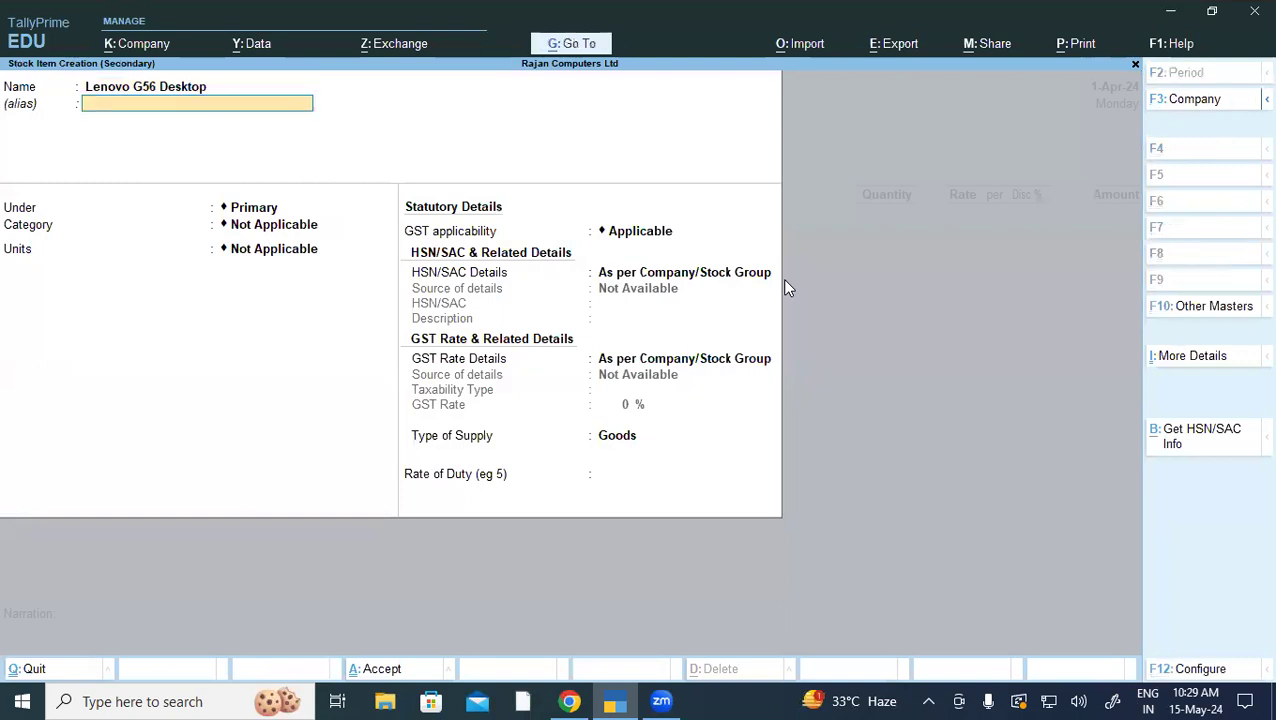
{"action": "key", "text": "Return"}
Step: Create a stock group named Desktop under Primary for the item, with quantities of items added set to Yes
{"action": "type", "text": "de"}
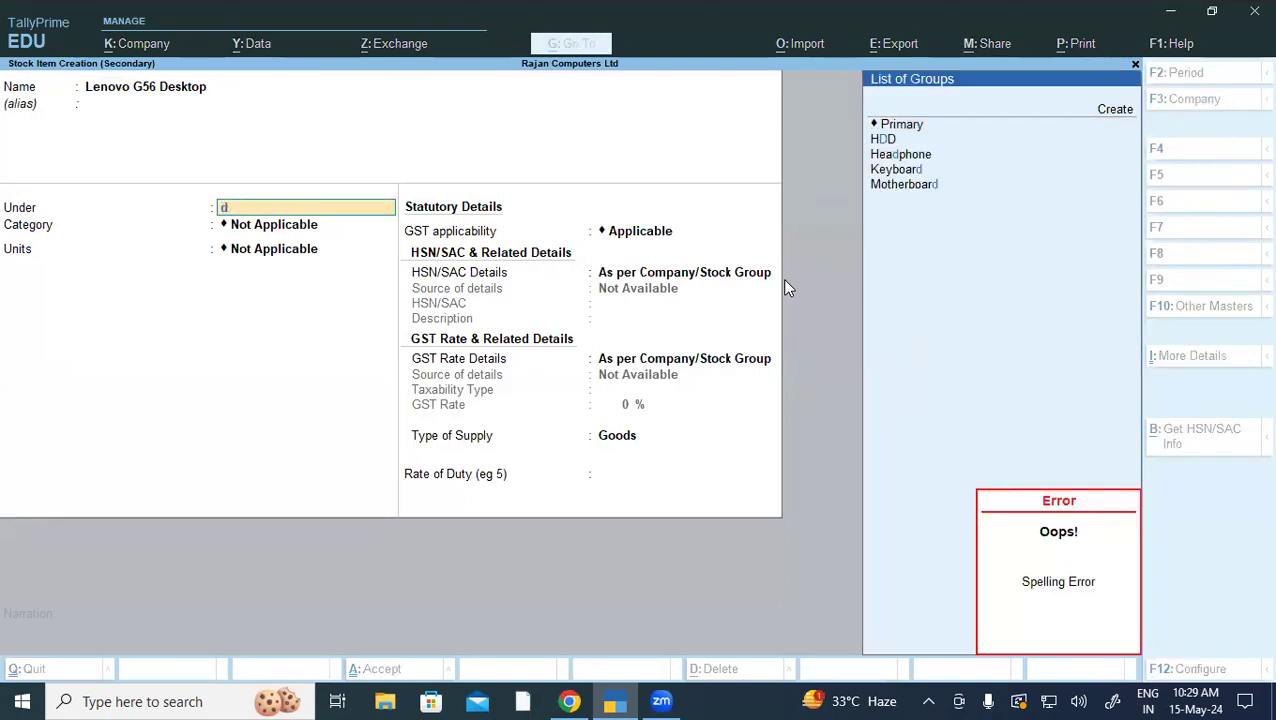
{"action": "key", "text": "alt+c"}
{"action": "type", "text": "Desktop"}
{"action": "key", "text": "Return"}
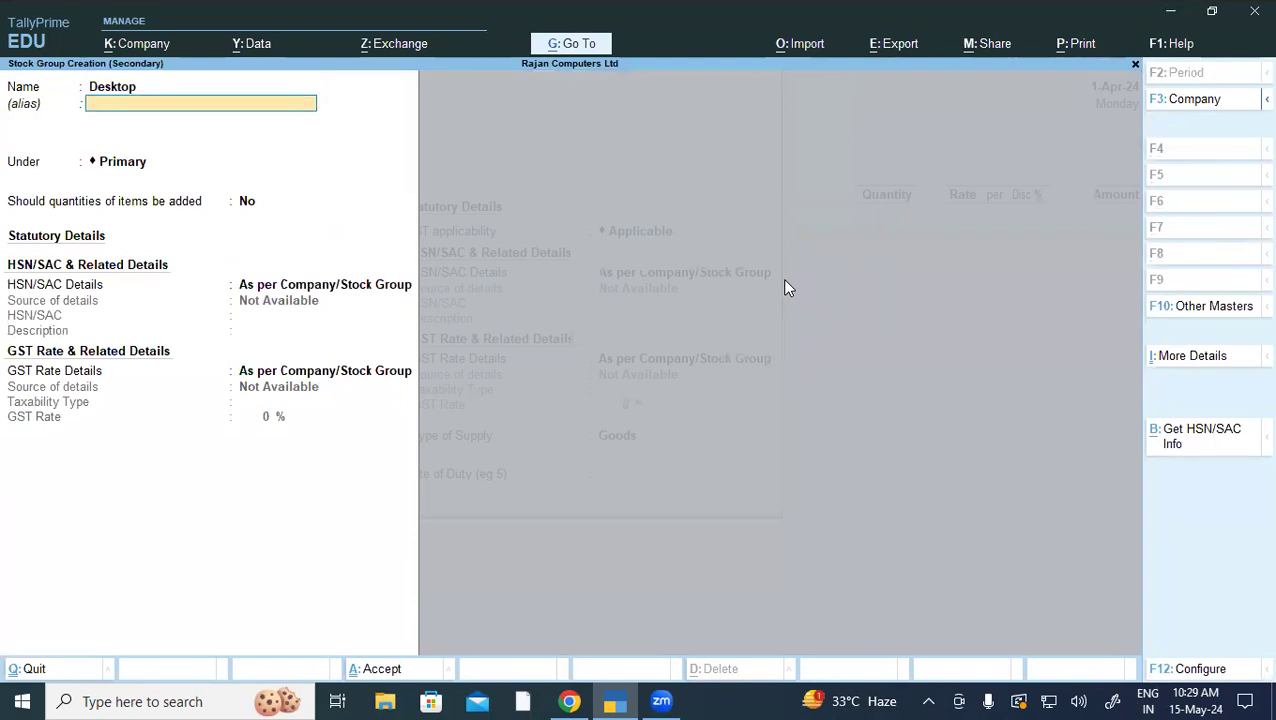
{"action": "key", "text": "Return"}
{"action": "key", "text": "Return"}
{"action": "type", "text": "y"}
{"action": "key", "text": "Return"}
Step: Specify the Desktop group's HSN/SAC details directly, with HSN code 8471 and description Desktop
{"action": "key", "text": "Down"}
{"action": "key", "text": "Return"}
{"action": "type", "text": "8517"}
{"action": "key", "text": "BackSpace"}
{"action": "key", "text": "BackSpace"}
{"action": "key", "text": "BackSpace"}
{"action": "type", "text": "41"}
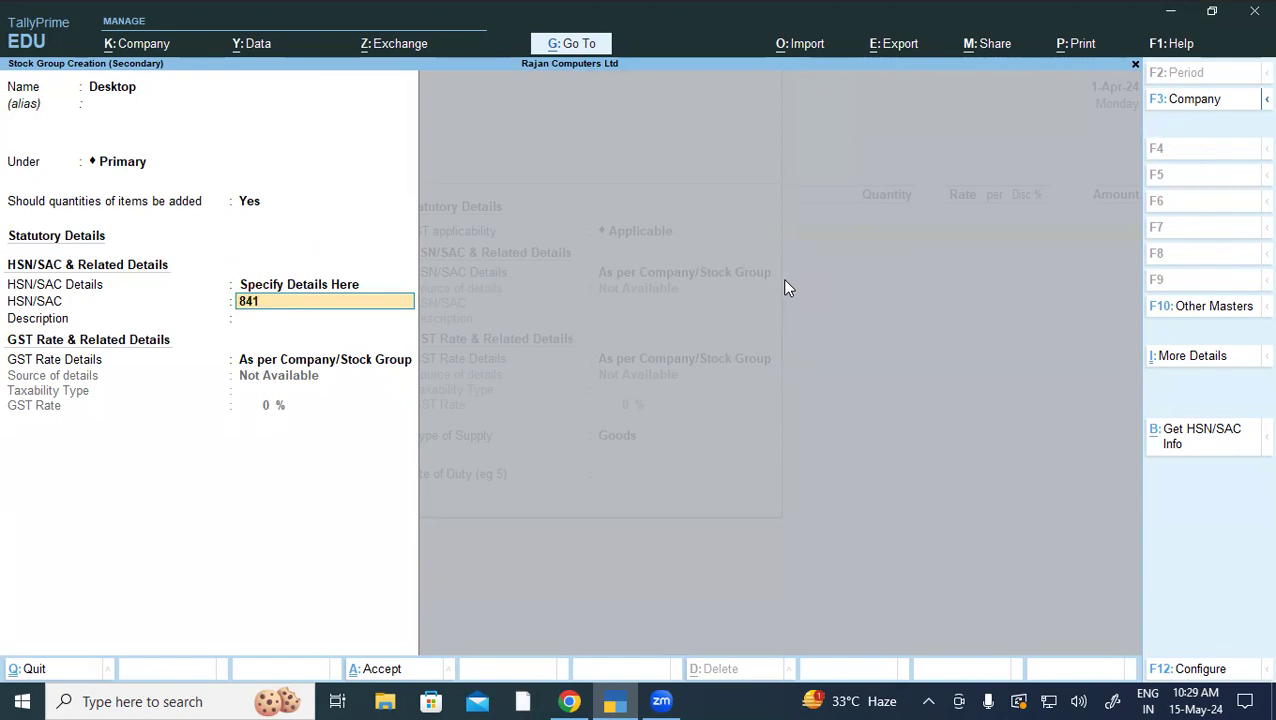
{"action": "type", "text": "7"}
{"action": "key", "text": "BackSpace"}
{"action": "key", "text": "BackSpace"}
{"action": "type", "text": "71"}
{"action": "key", "text": "Return"}
{"action": "type", "text": "Desky"}
{"action": "key", "text": "BackSpace"}
{"action": "type", "text": "top"}
{"action": "key", "text": "Return"}
Step: Specify the Desktop group's GST details as Taxable at 18% and save the group
{"action": "key", "text": "Down"}
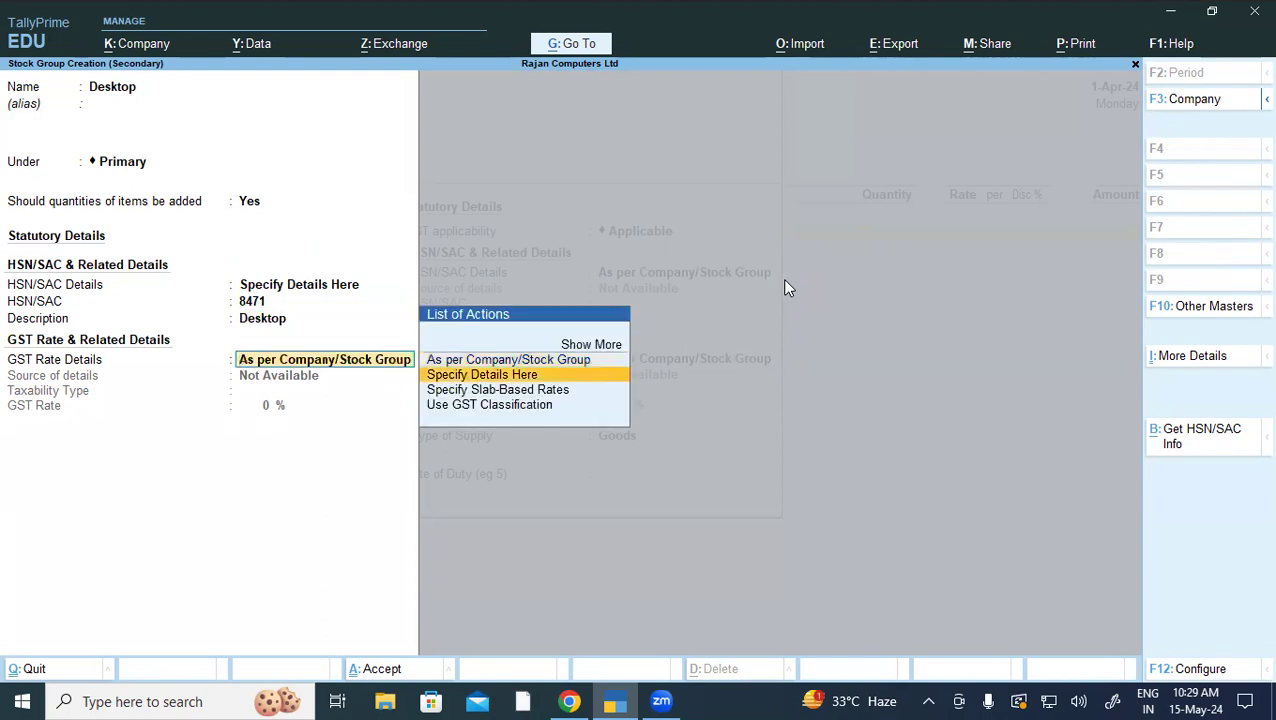
{"action": "key", "text": "Return"}
{"action": "key", "text": "Return"}
{"action": "type", "text": "18"}
{"action": "key", "text": "Return"}
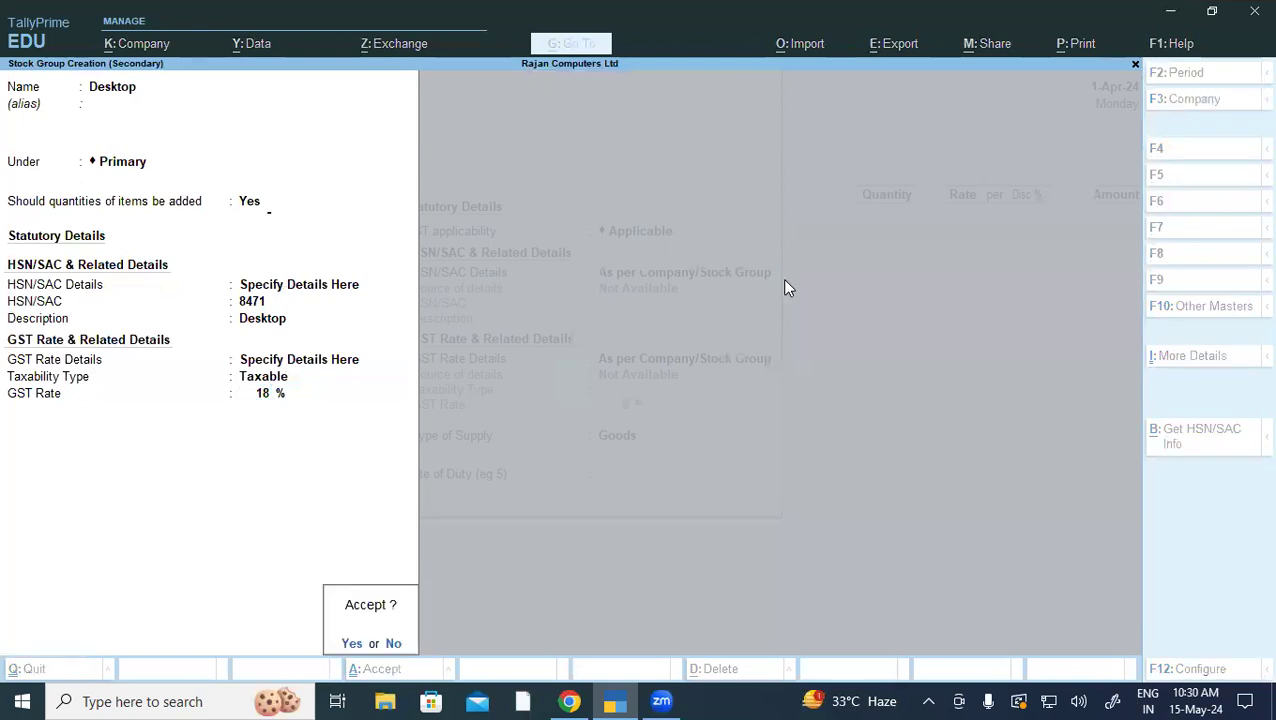
{"action": "key", "text": "Return"}
Step: Set the Lenovo G56 Desktop item's category to Lenovo and its units to Pcs, and save the stock item
{"action": "type", "text": "L"}
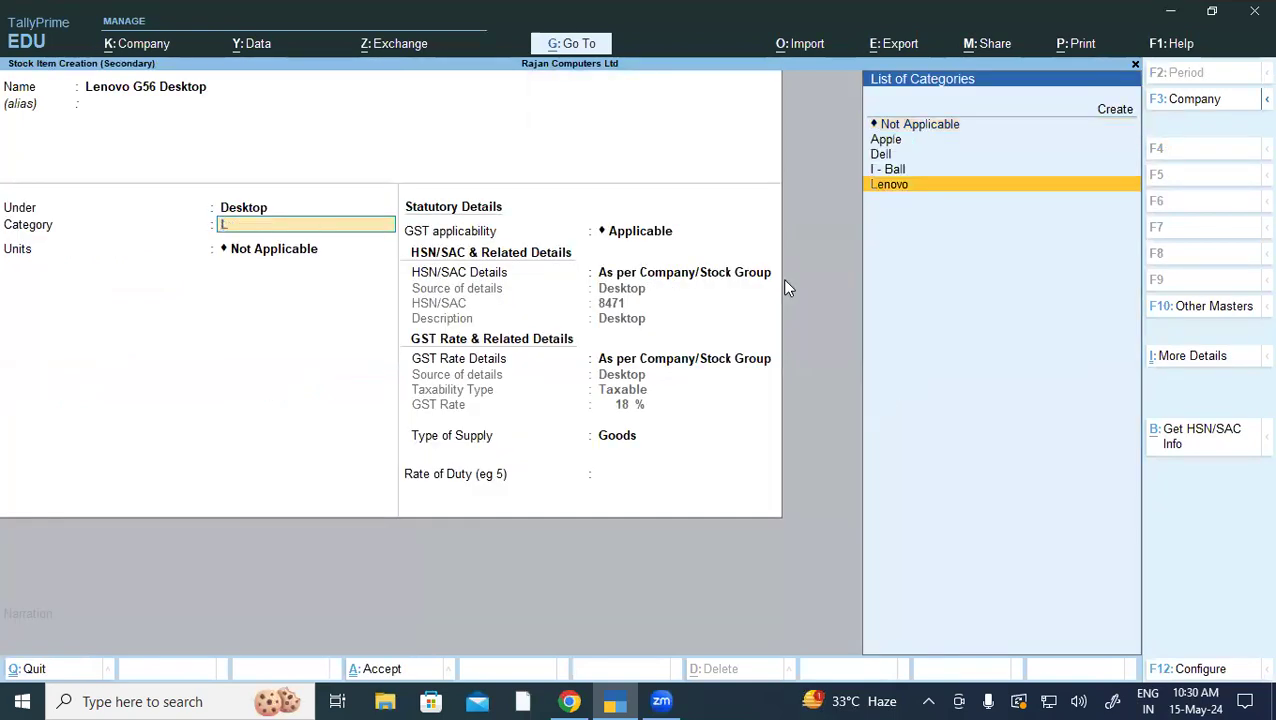
{"action": "type", "text": "e"}
{"action": "key", "text": "Return"}
{"action": "key", "text": "Down"}
{"action": "key", "text": "Down"}
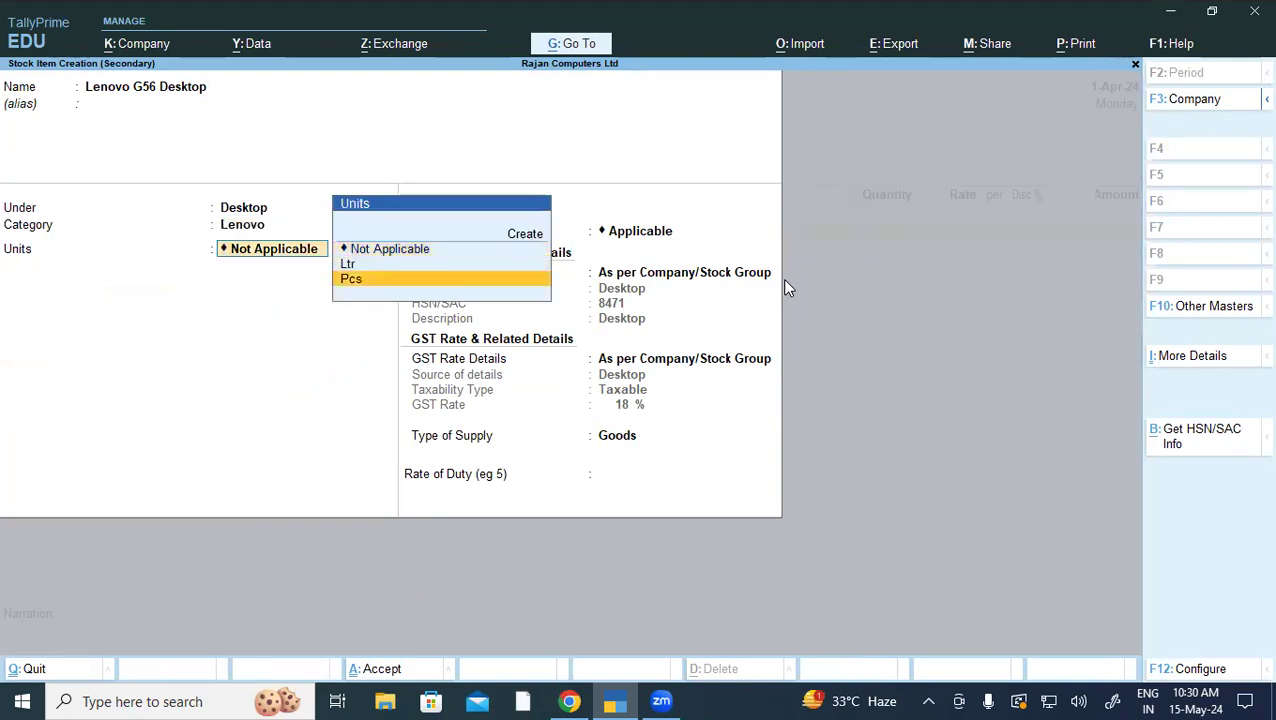
{"action": "key", "text": "Return"}
{"action": "key", "text": "ctrl+a"}
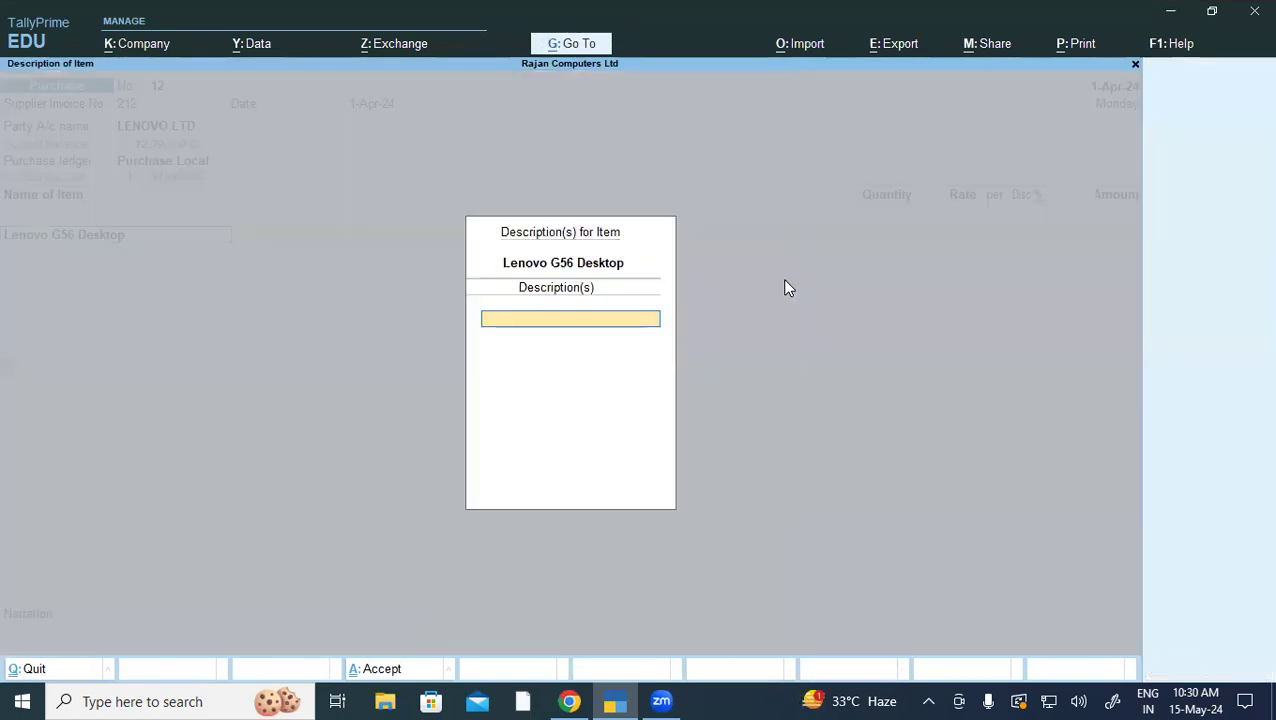
Step: Allocate 1 Pcs of Lenovo G56 Desktop to the Shop location at a rate of 27,500, leaving the description blank
{"action": "key", "text": "Return"}
{"action": "key", "text": "Down"}
{"action": "key", "text": "Down"}
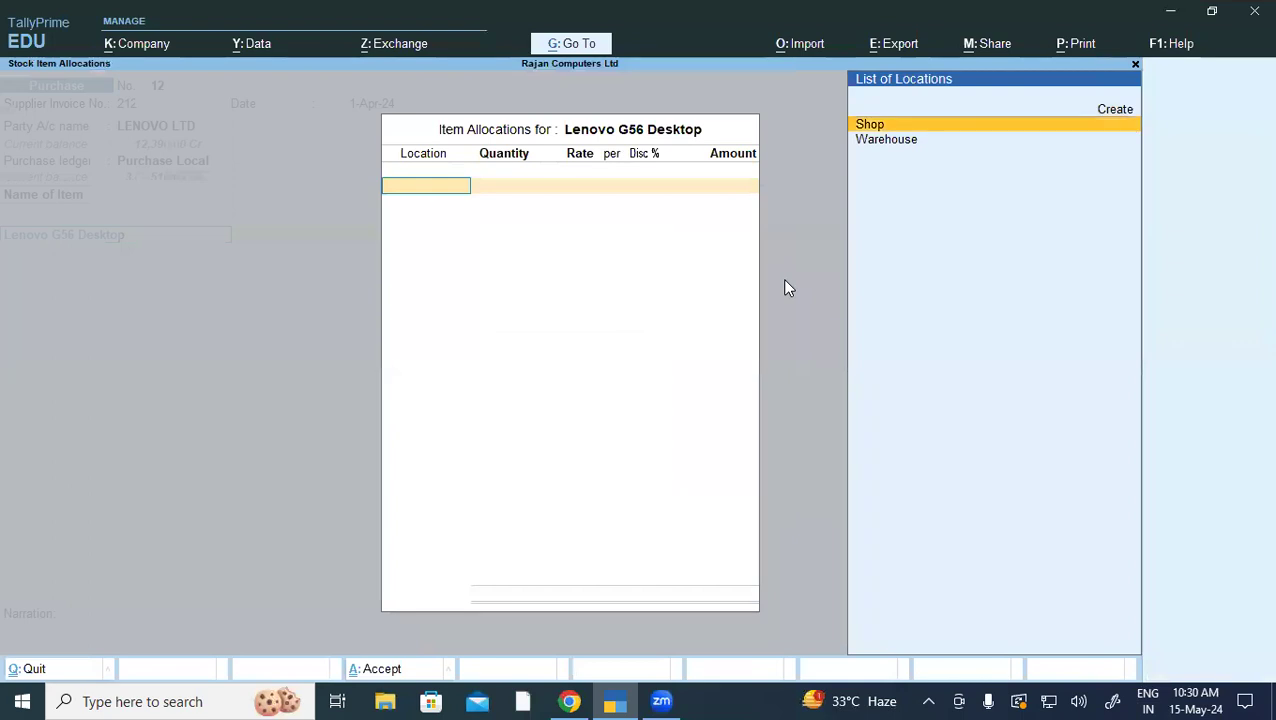
{"action": "key", "text": "Up"}
{"action": "key", "text": "Return"}
{"action": "type", "text": "1"}
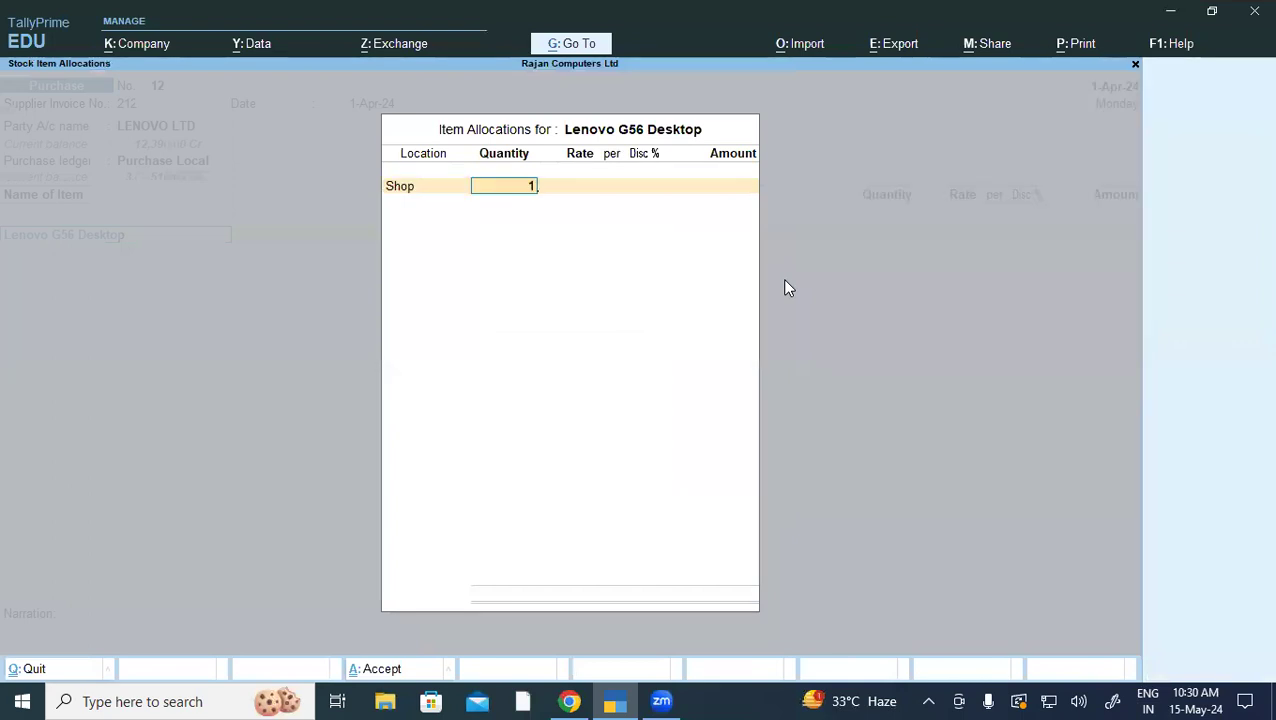
{"action": "key", "text": "Return"}
{"action": "type", "text": "27500"}
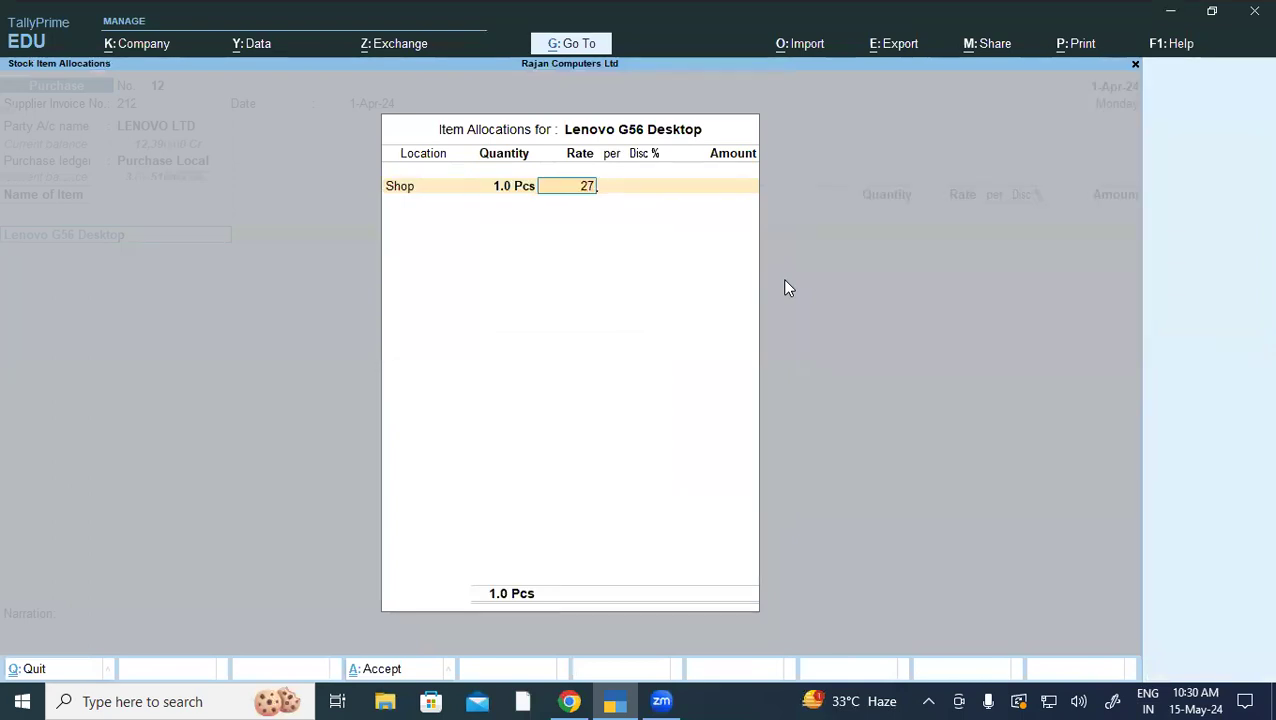
{"action": "key", "text": "Return"}
{"action": "key", "text": "Return"}
{"action": "key", "text": "Return"}
{"action": "key", "text": "Return"}
{"action": "key", "text": "Return"}
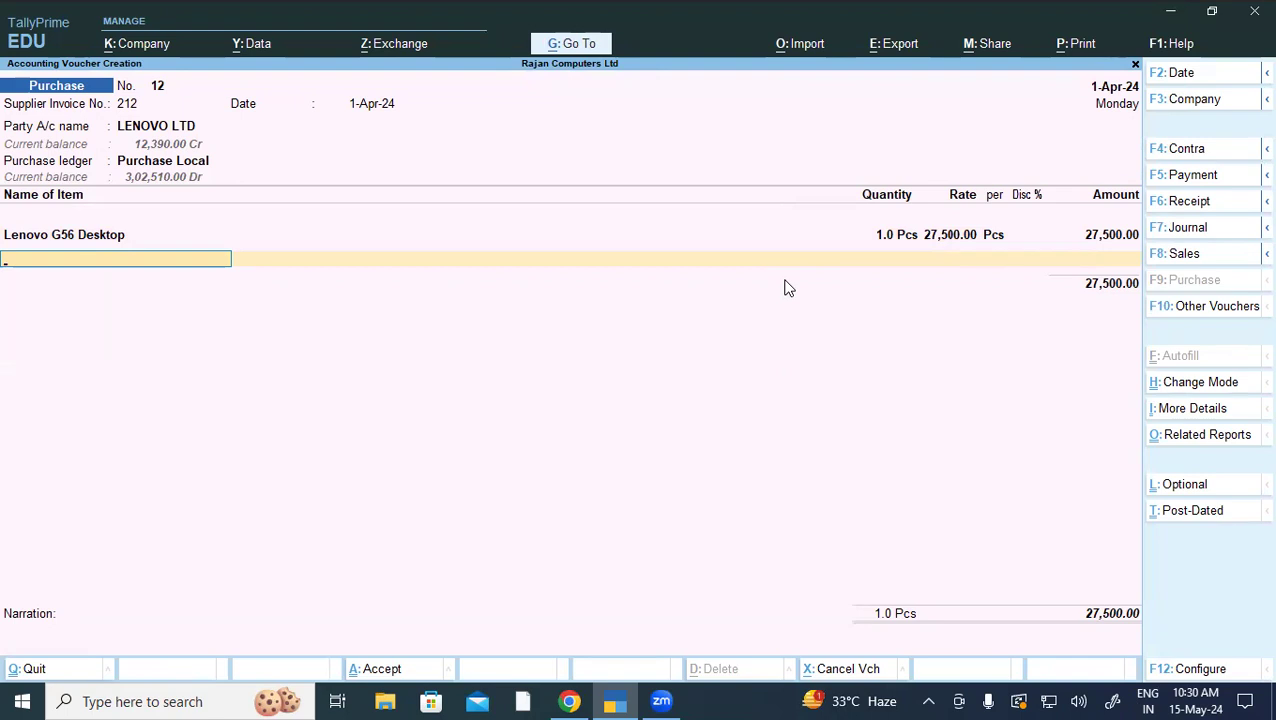
Step: Add Lenovo 100 Wireless Combo as the second invoice item, leaving its description blank
{"action": "type", "text": "Le"}
{"action": "key", "text": "Down"}
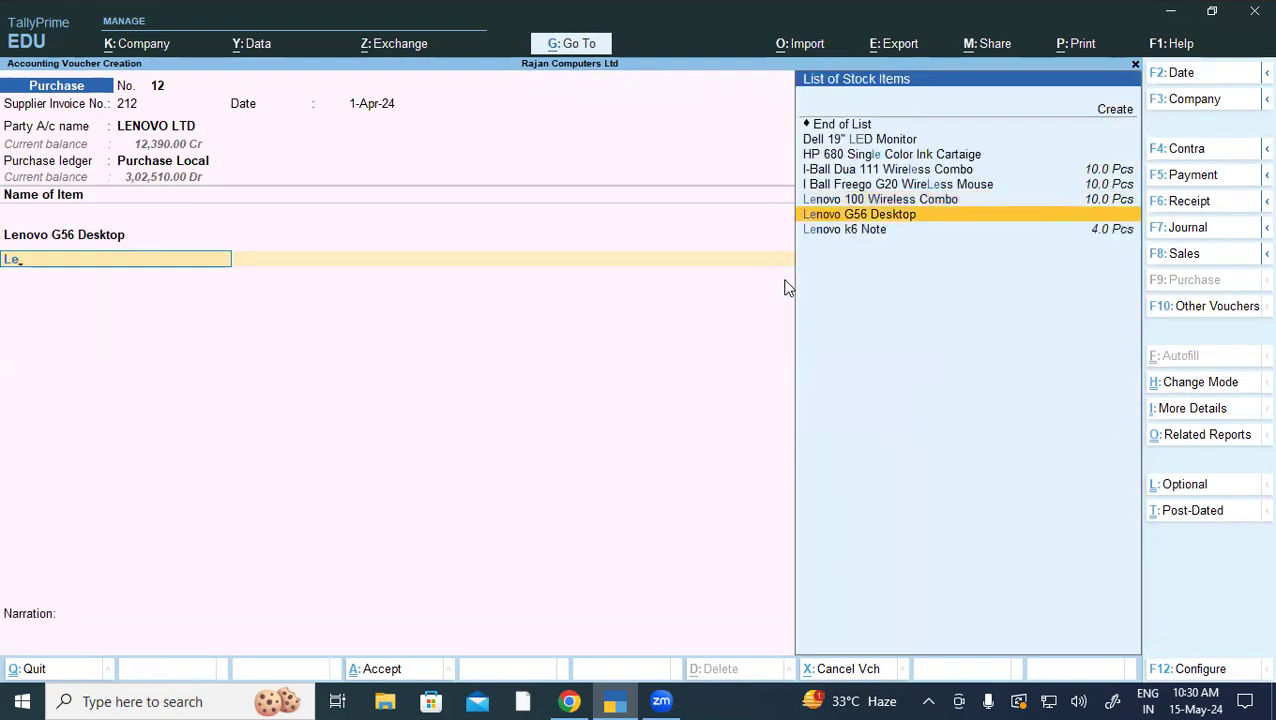
{"action": "key", "text": "Up"}
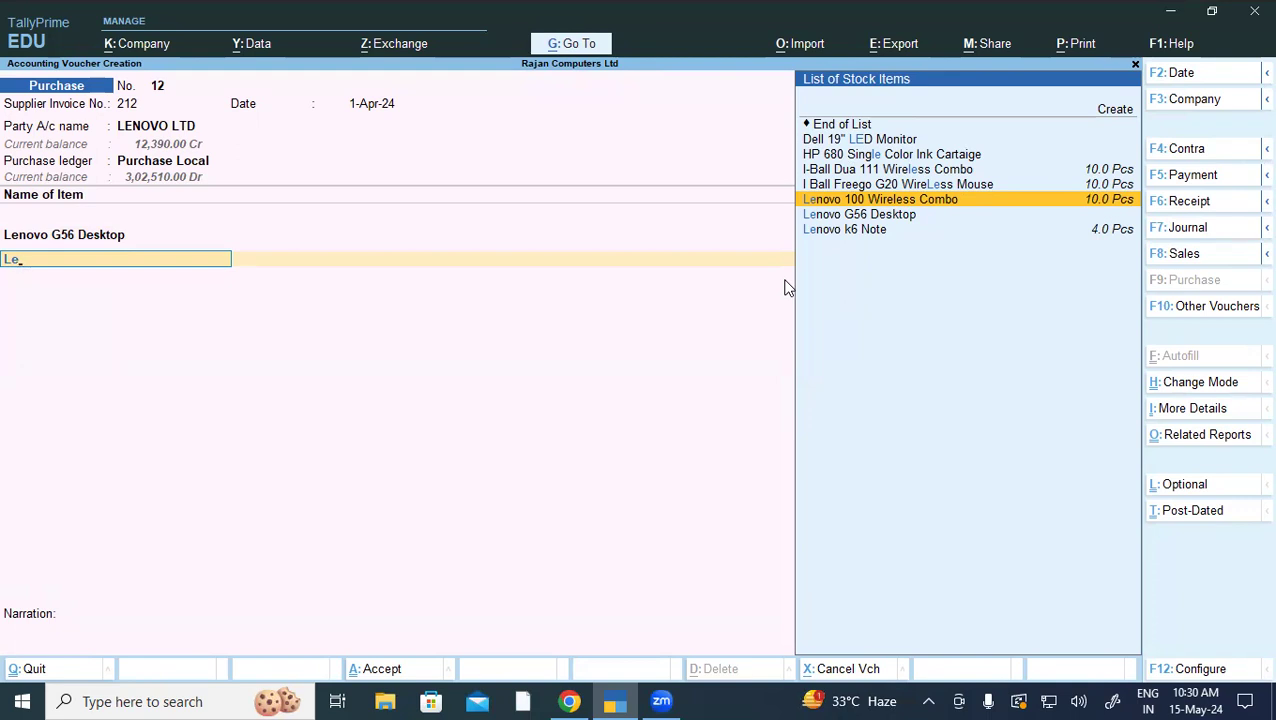
{"action": "key", "text": "Return"}
{"action": "key", "text": "Return"}
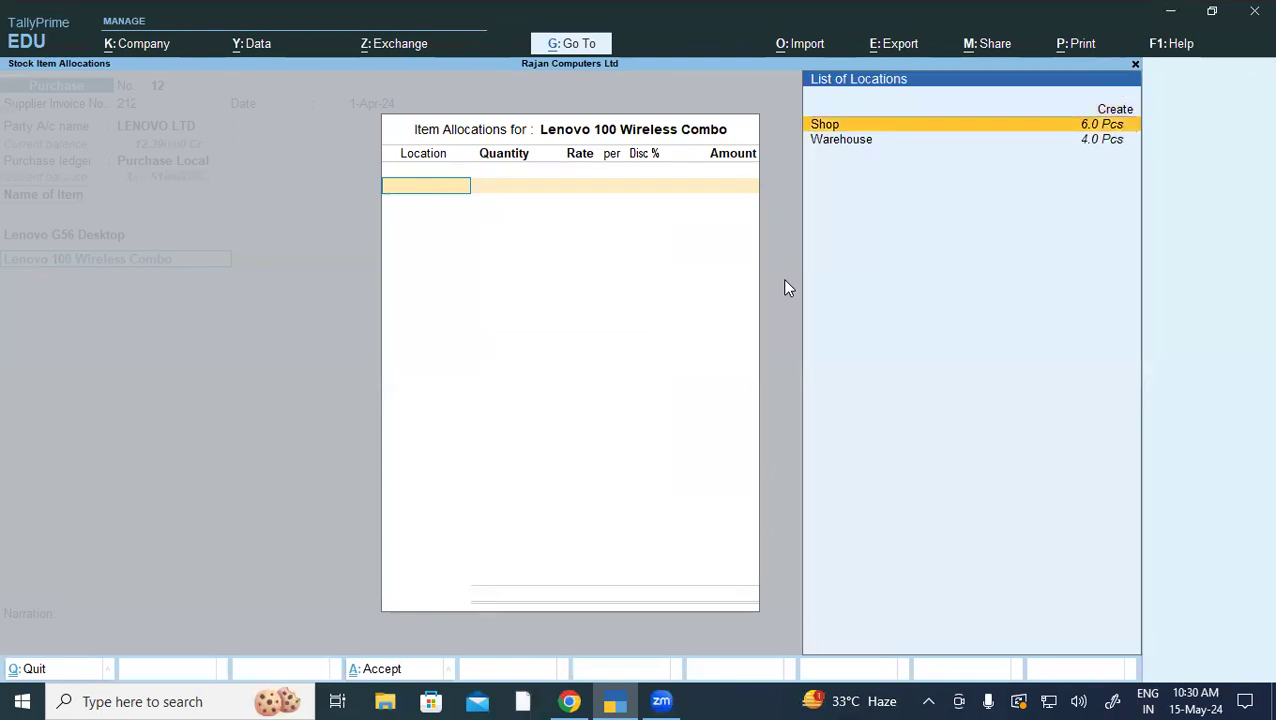
Step: Allocate 1 Pcs of the free combo to Shop with the rate cleared, and finish the item list
{"action": "key", "text": "Return"}
{"action": "type", "text": "1"}
{"action": "key", "text": "Return"}
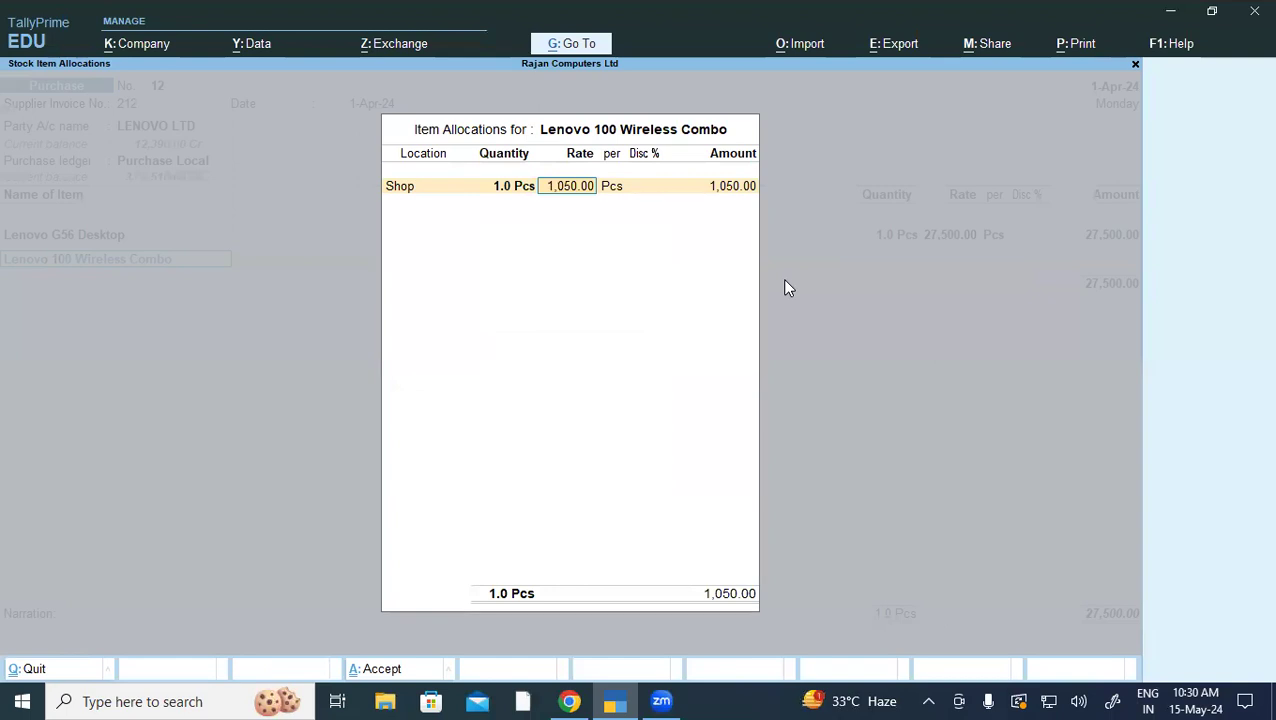
{"action": "key", "text": "BackSpace"}
{"action": "key", "text": "Return"}
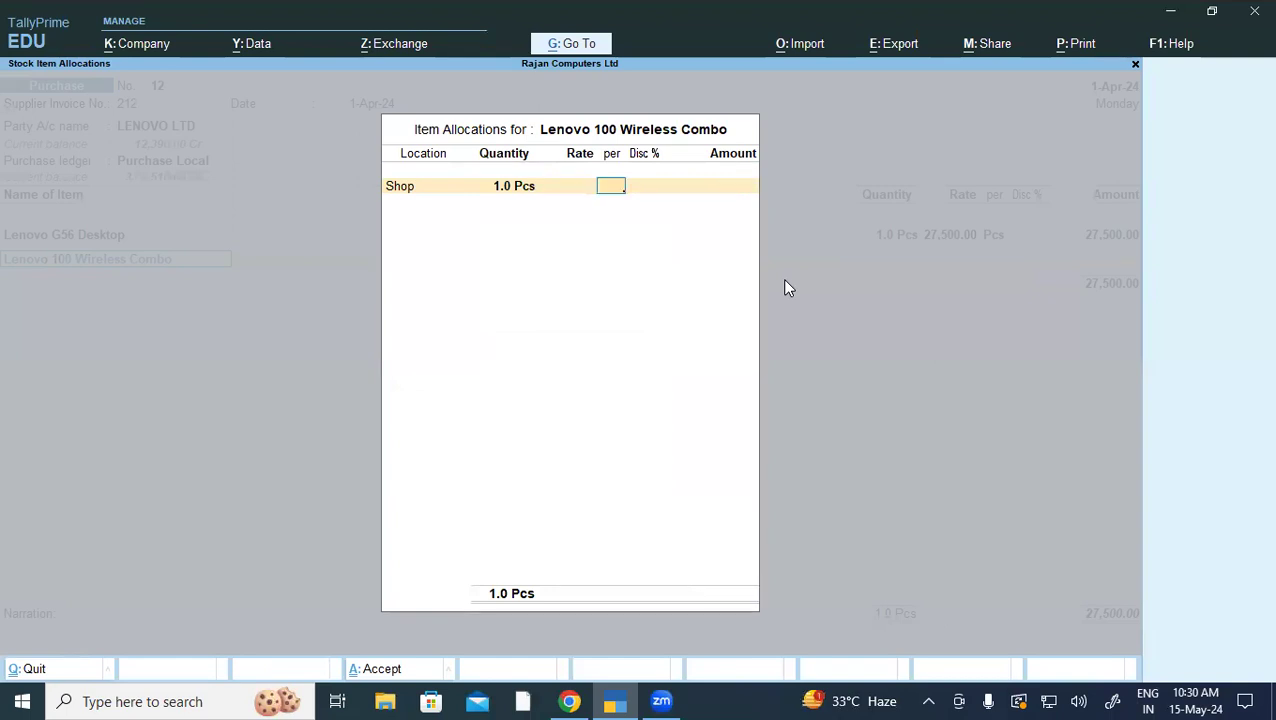
{"action": "key", "text": "Return"}
{"action": "key", "text": "Return"}
{"action": "key", "text": "Return"}
{"action": "key", "text": "Return"}
Step: Add the Central Tax and State Tax ledgers to the invoice, then switch to Chrome to compare it with exercise 12
{"action": "type", "text": "Ce"}
{"action": "key", "text": "Return"}
{"action": "key", "text": "Return"}
{"action": "type", "text": "S"}
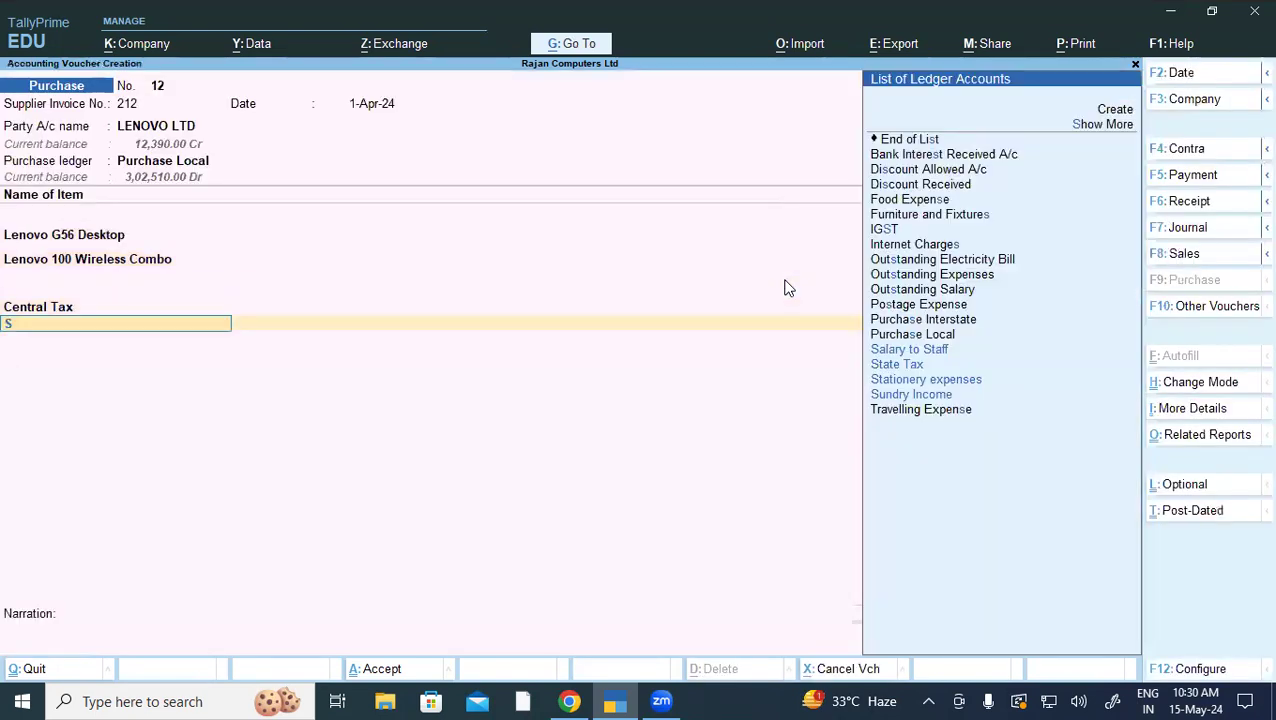
{"action": "type", "text": "t"}
{"action": "key", "text": "Return"}
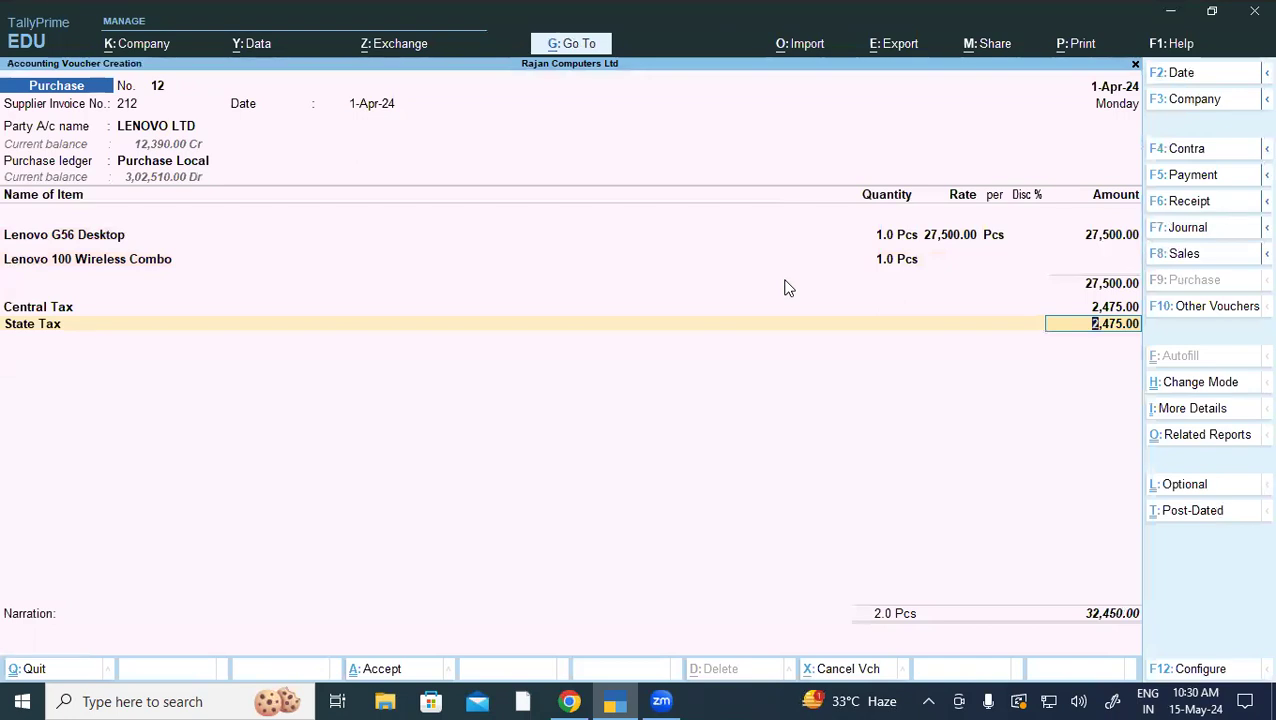
{"action": "key", "text": "alt+Tab"}
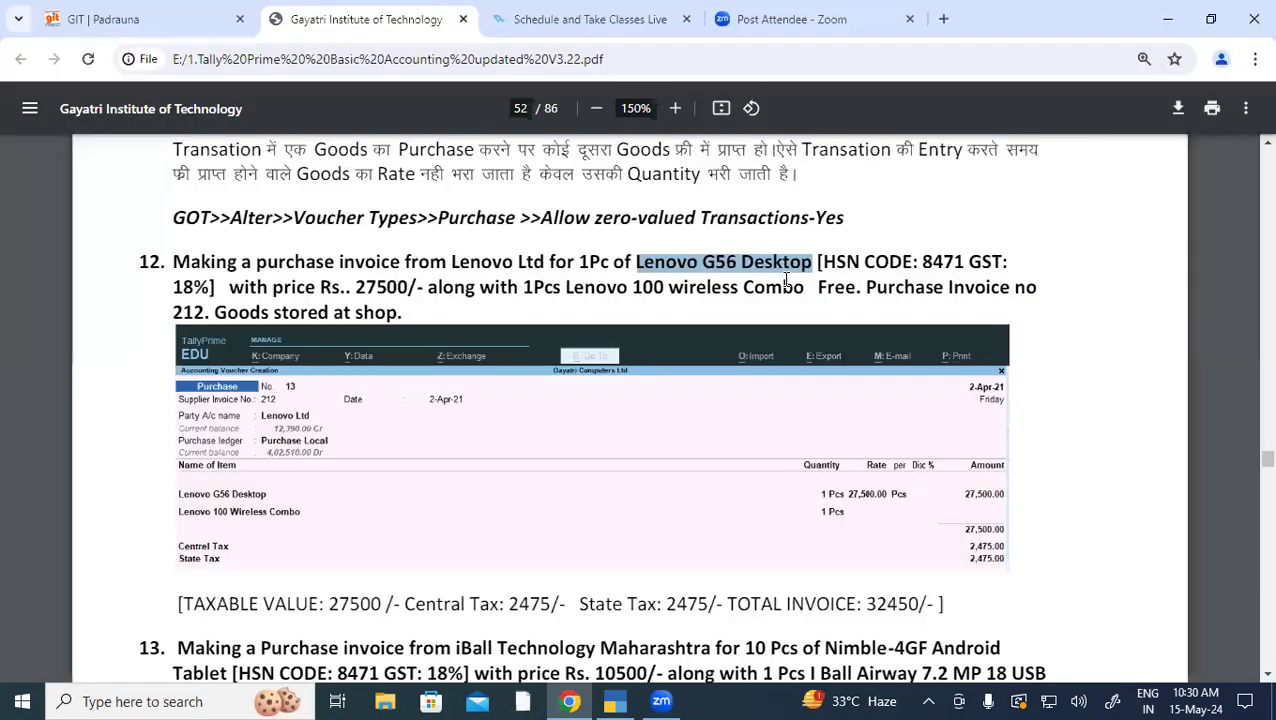
Step: Check the taxable, tax and total invoice amounts given for exercise 12, then return to TallyPrime and save the purchase voucher
{"action": "scroll", "coordinate": [830, 338], "scroll_direction": "down", "scroll_amount": 2}
{"action": "scroll", "coordinate": [341, 512], "scroll_direction": "up", "scroll_amount": 1}
{"action": "left_click_drag", "start_coordinate": [327, 511], "coordinate": [908, 512]}
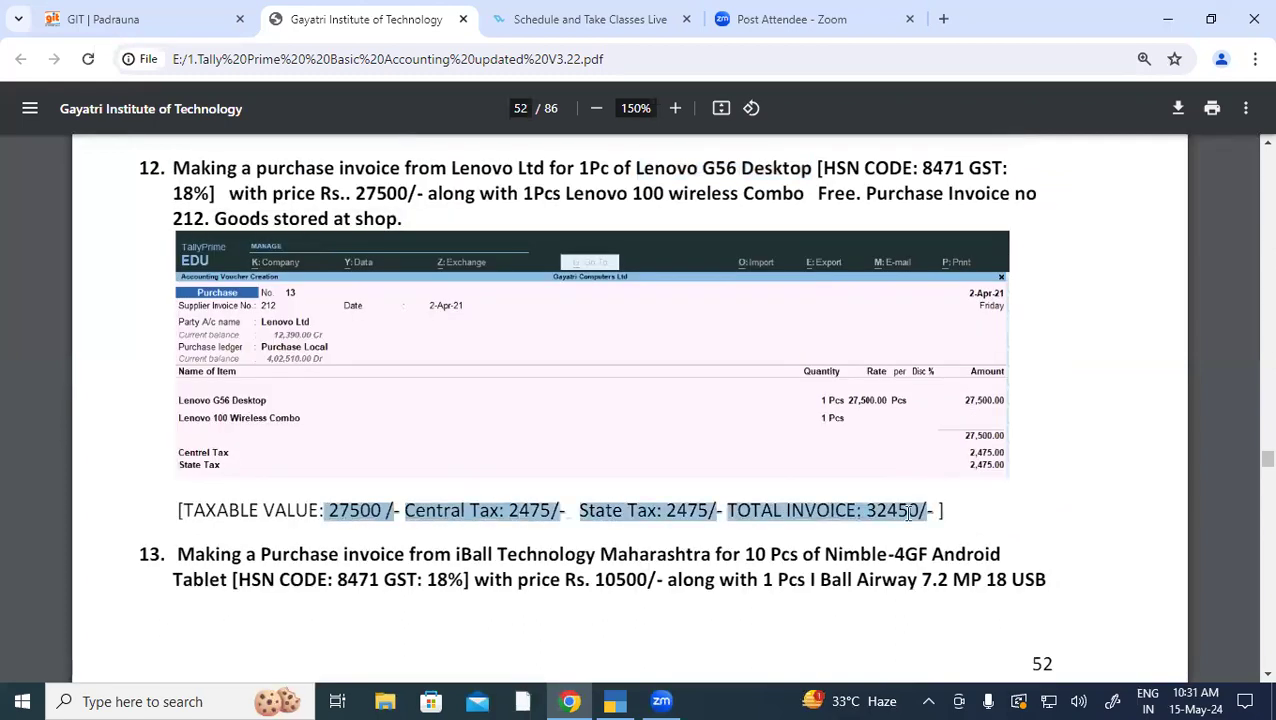
{"action": "key", "text": "alt+Tab"}
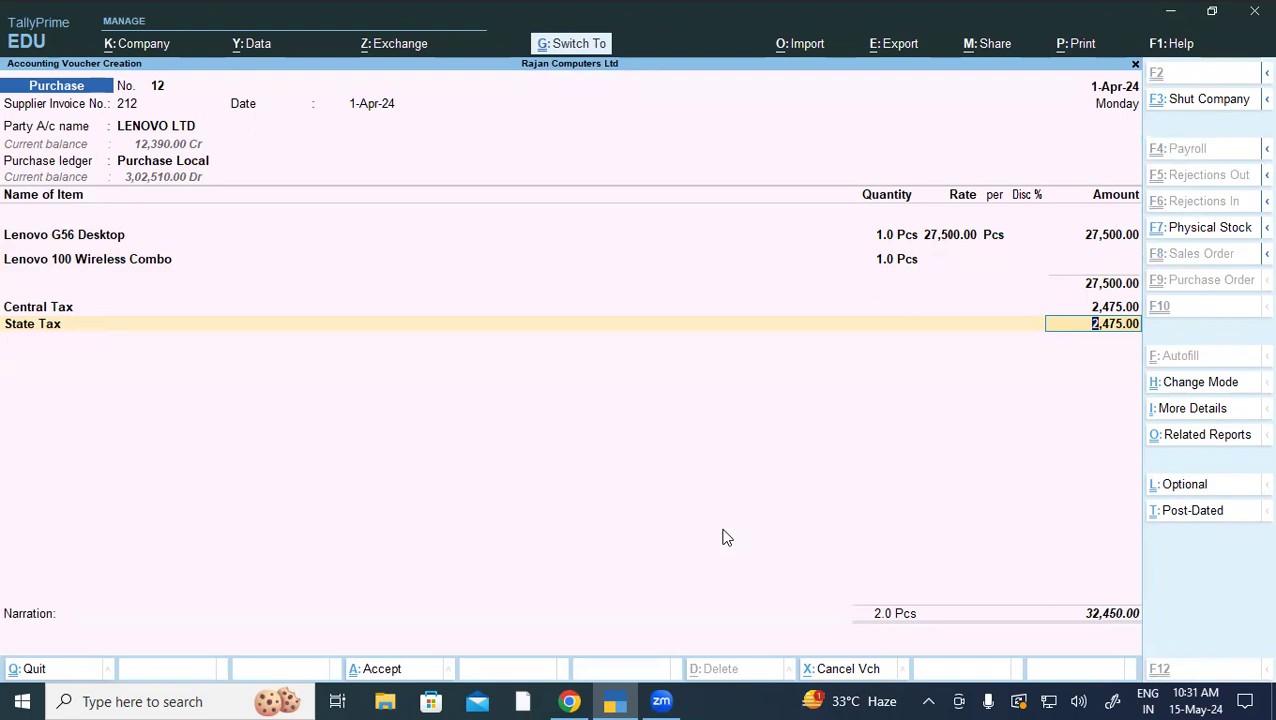
{"action": "key", "text": "ctrl+a"}
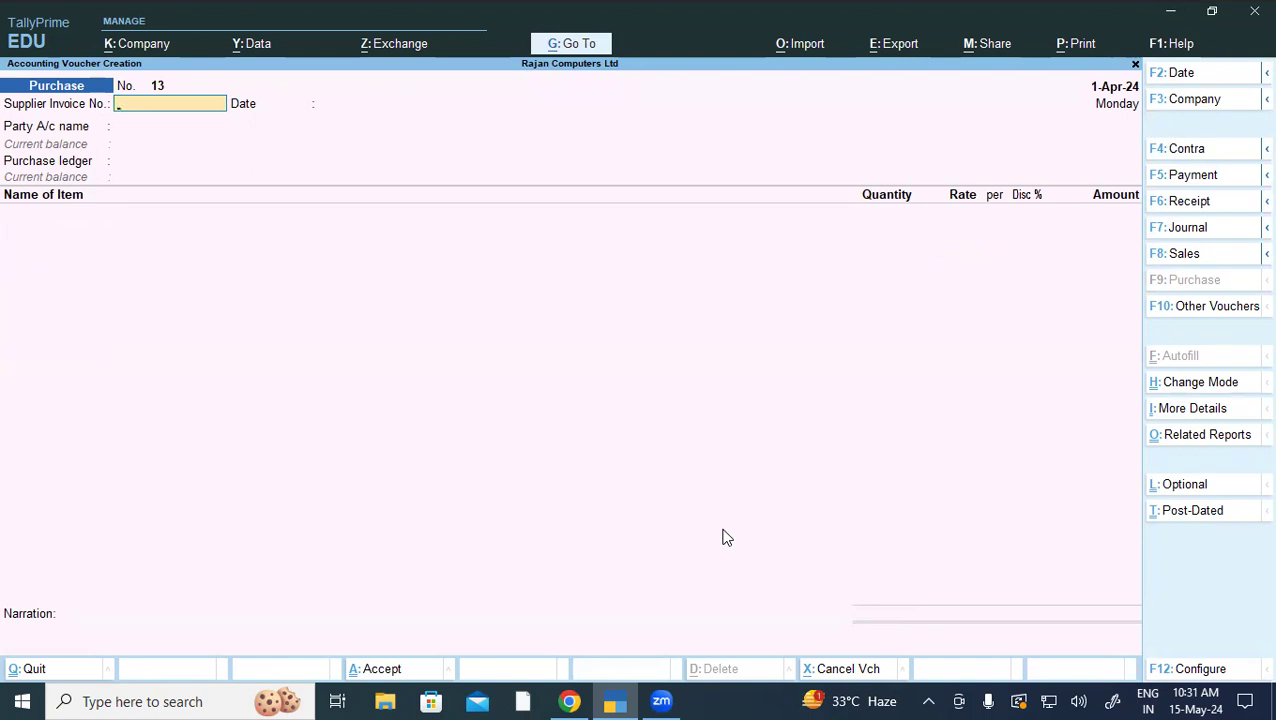
Step: Leave purchase voucher entry and open the Stock Summary report
{"action": "key", "text": "Escape"}
{"action": "key", "text": "Down"}
{"action": "key", "text": "Down"}
{"action": "key", "text": "Down"}
{"action": "key", "text": "Down"}
{"action": "key", "text": "Down"}
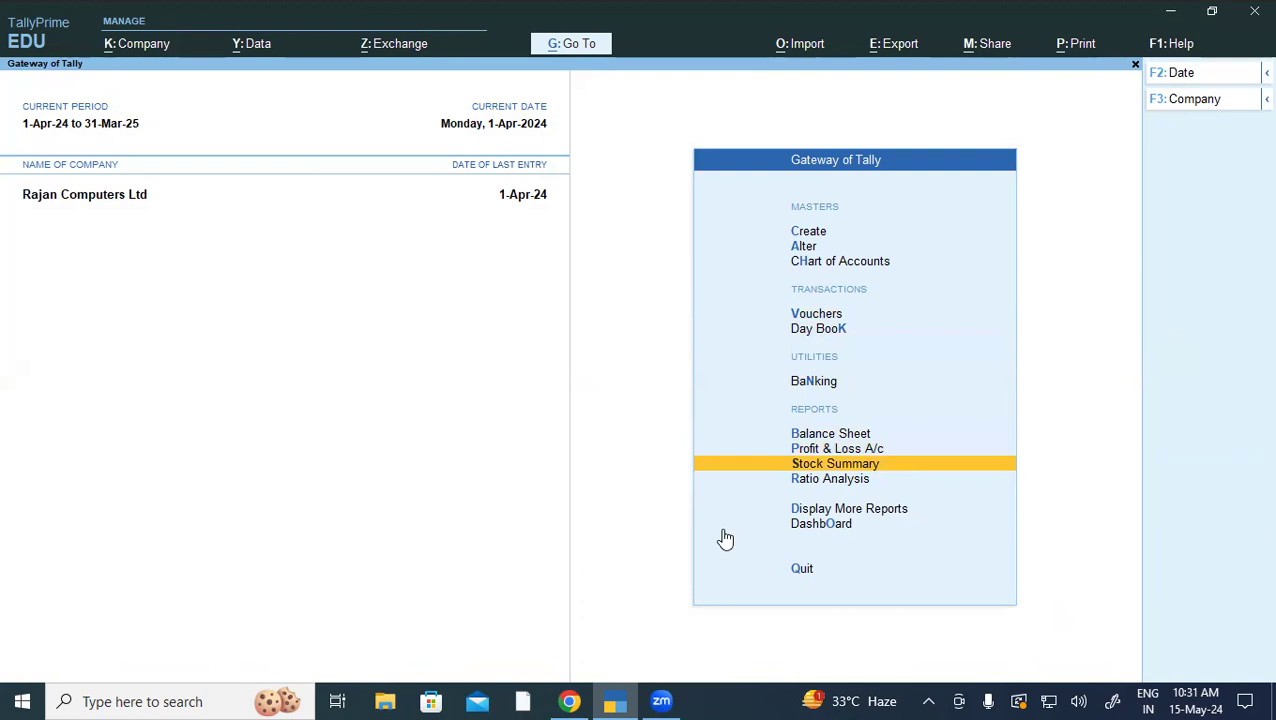
{"action": "key", "text": "Return"}
Step: Open the Keyboard stock group and check the closing balance of Lenovo 100 Wireless Combo
{"action": "key", "text": "Down"}
{"action": "key", "text": "Down"}
{"action": "key", "text": "Down"}
{"action": "key", "text": "Down"}
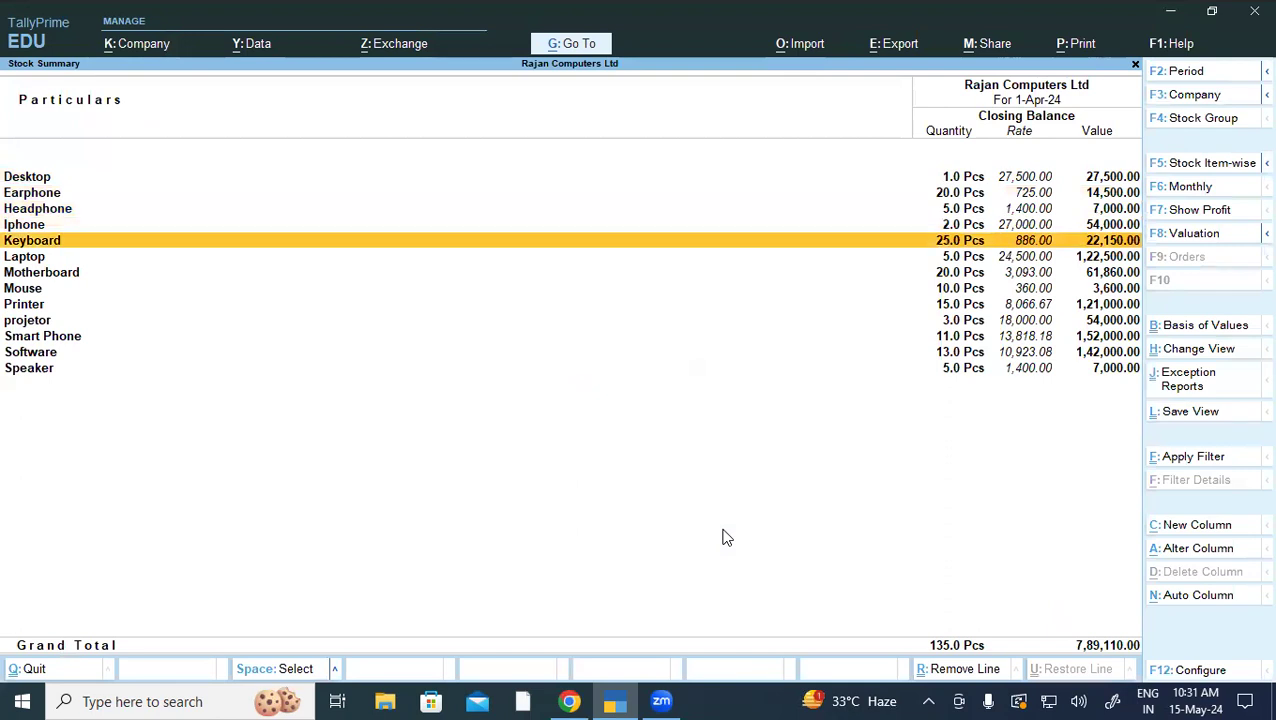
{"action": "key", "text": "Return"}
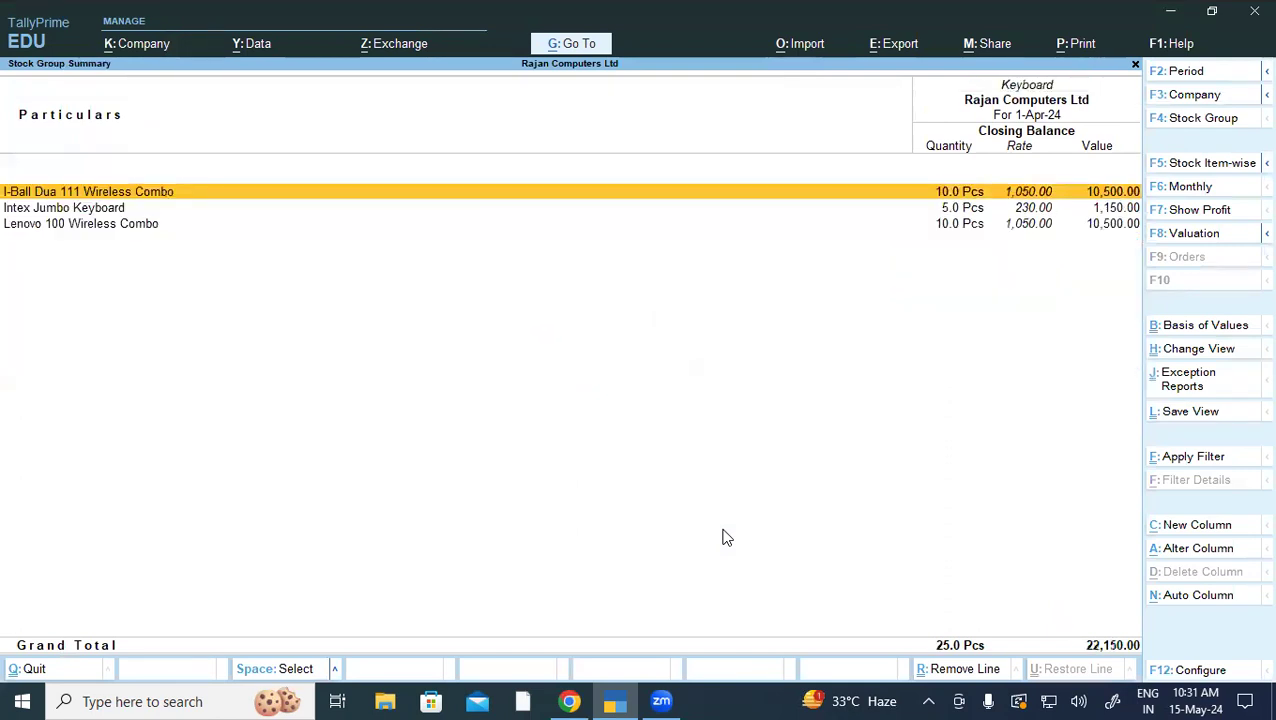
{"action": "key", "text": "Down"}
{"action": "key", "text": "Down"}
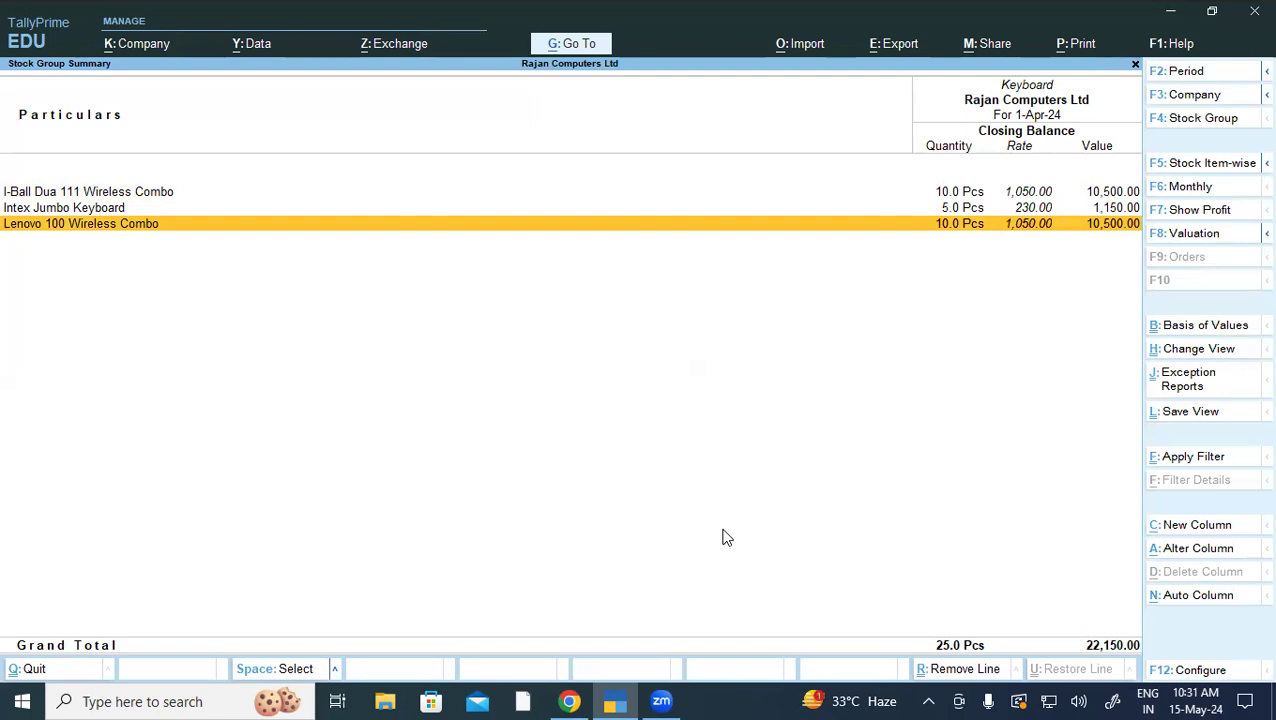
Step: Close the stock reports and open the Day Book
{"action": "key", "text": "Escape"}
{"action": "key", "text": "Escape"}
{"action": "key", "text": "Up"}
{"action": "key", "text": "Up"}
{"action": "key", "text": "Up"}
{"action": "key", "text": "Up"}
{"action": "key", "text": "Up"}
{"action": "key", "text": "Down"}
{"action": "key", "text": "Return"}
Step: Open Lenovo Ltd's purchase voucher no. 12 to check its item lines, then return to the Gateway of Tally
{"action": "key", "text": "Down"}
{"action": "key", "text": "Down"}
{"action": "key", "text": "Down"}
{"action": "key", "text": "Down"}
{"action": "key", "text": "Down"}
{"action": "key", "text": "Down"}
{"action": "key", "text": "Down"}
{"action": "key", "text": "Down"}
{"action": "key", "text": "Down"}
{"action": "key", "text": "Down"}
{"action": "key", "text": "Down"}
{"action": "key", "text": "Down"}
{"action": "key", "text": "Down"}
{"action": "key", "text": "Down"}
{"action": "key", "text": "Down"}
{"action": "key", "text": "Down"}
{"action": "key", "text": "Down"}
{"action": "key", "text": "Down"}
{"action": "key", "text": "Down"}
{"action": "key", "text": "Down"}
{"action": "key", "text": "Down"}
{"action": "key", "text": "Down"}
{"action": "key", "text": "Down"}
{"action": "key", "text": "Down"}
{"action": "key", "text": "Down"}
{"action": "key", "text": "Down"}
{"action": "key", "text": "Return"}
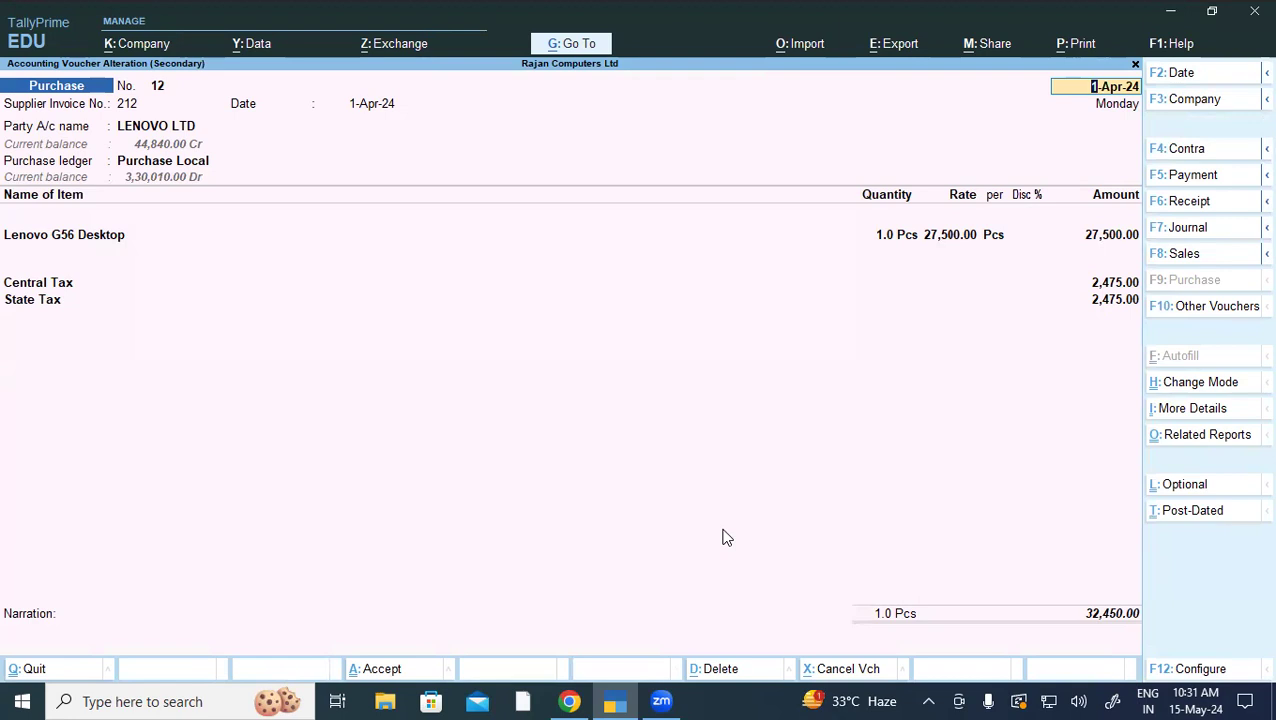
{"action": "key", "text": "BackSpace"}
{"action": "key", "text": "Escape"}
{"action": "key", "text": "Escape"}
Step: Open the Purchase voucher type for alteration
{"action": "key", "text": "Up"}
{"action": "key", "text": "Up"}
{"action": "key", "text": "Up"}
{"action": "key", "text": "Return"}
{"action": "key", "text": "Down"}
{"action": "key", "text": "Down"}
{"action": "key", "text": "Down"}
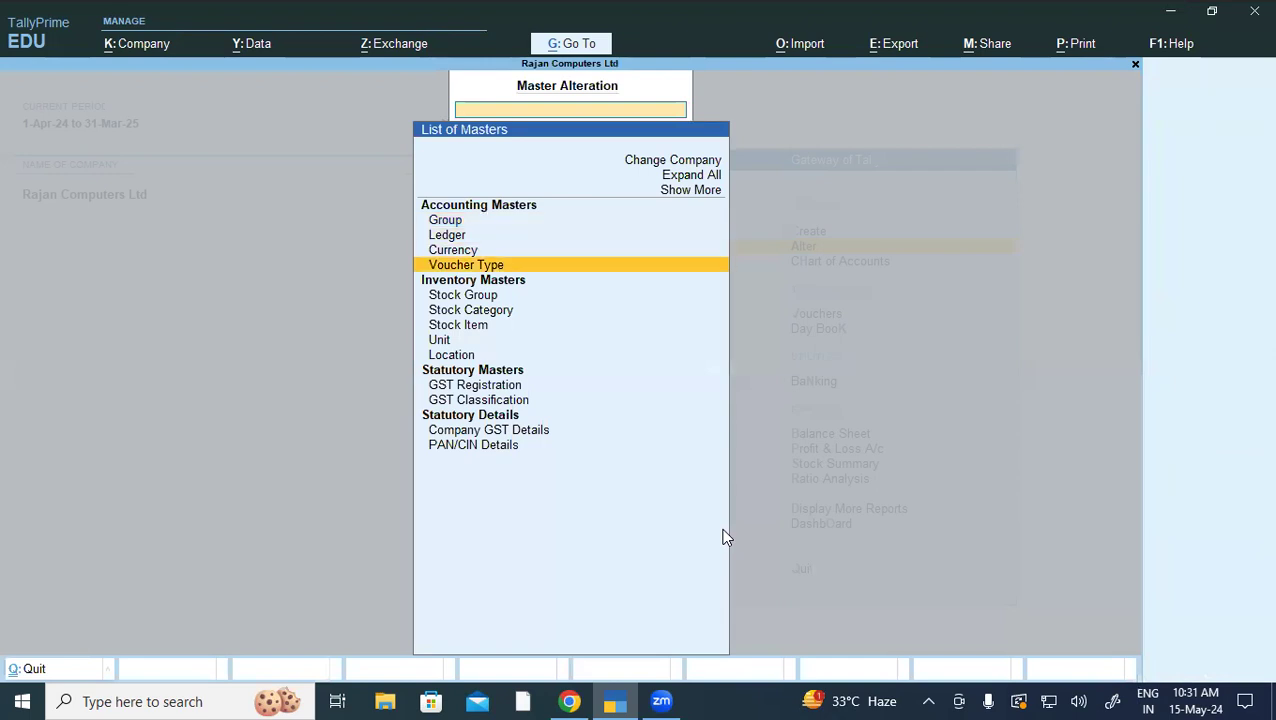
{"action": "key", "text": "Return"}
{"action": "key", "text": "Down"}
{"action": "key", "text": "Down"}
{"action": "key", "text": "Down"}
{"action": "key", "text": "Down"}
{"action": "key", "text": "Down"}
{"action": "key", "text": "Down"}
{"action": "key", "text": "Down"}
{"action": "key", "text": "Down"}
{"action": "key", "text": "Down"}
{"action": "key", "text": "Down"}
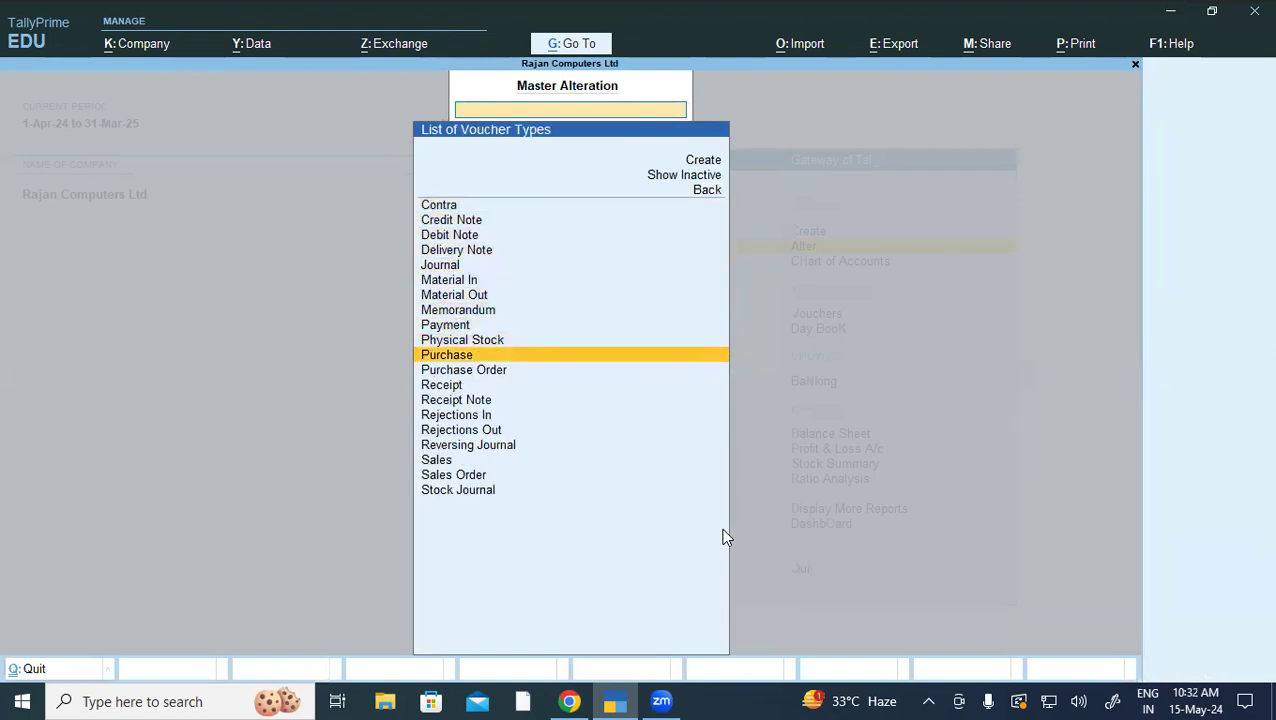
{"action": "key", "text": "Return"}
Step: Set Allow zero-valued transactions to Yes for the Purchase voucher type and save it
{"action": "key", "text": "Return"}
{"action": "key", "text": "Return"}
{"action": "key", "text": "Return"}
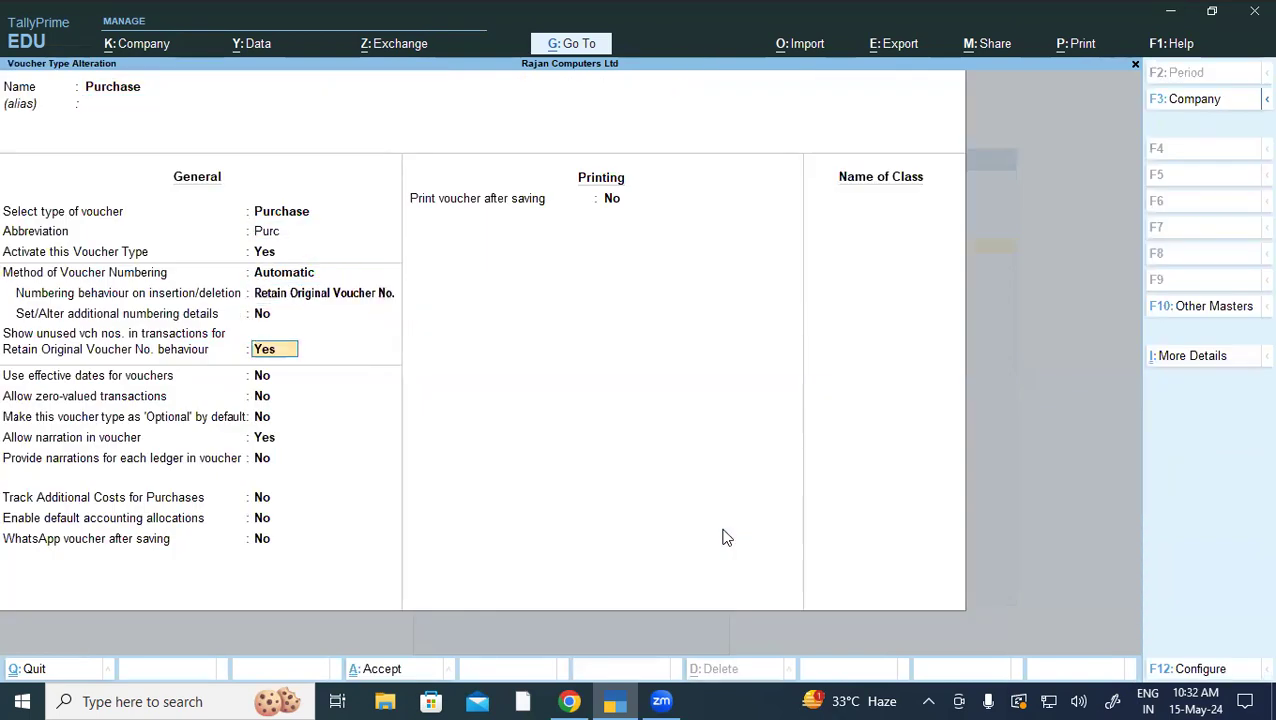
{"action": "key", "text": "Return"}
{"action": "key", "text": "Return"}
{"action": "type", "text": "y"}
{"action": "key", "text": "Return"}
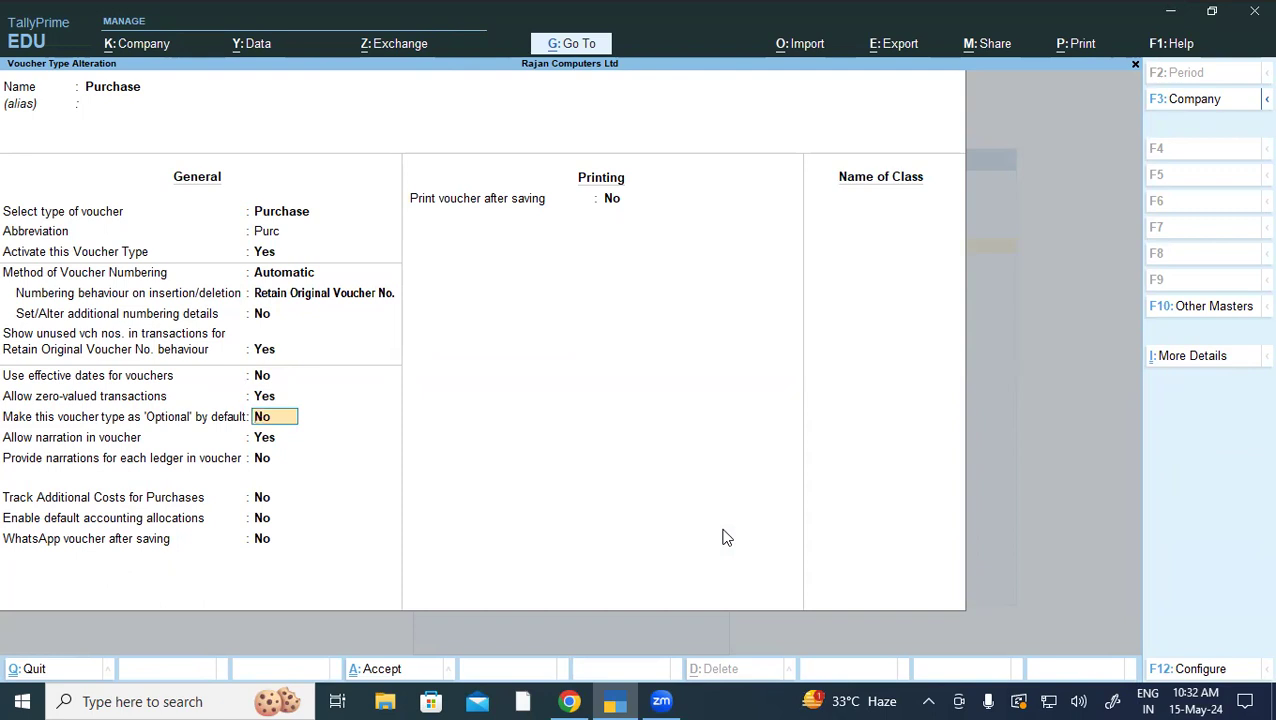
{"action": "key", "text": "ctrl"}
{"action": "key", "text": "ctrl+a"}
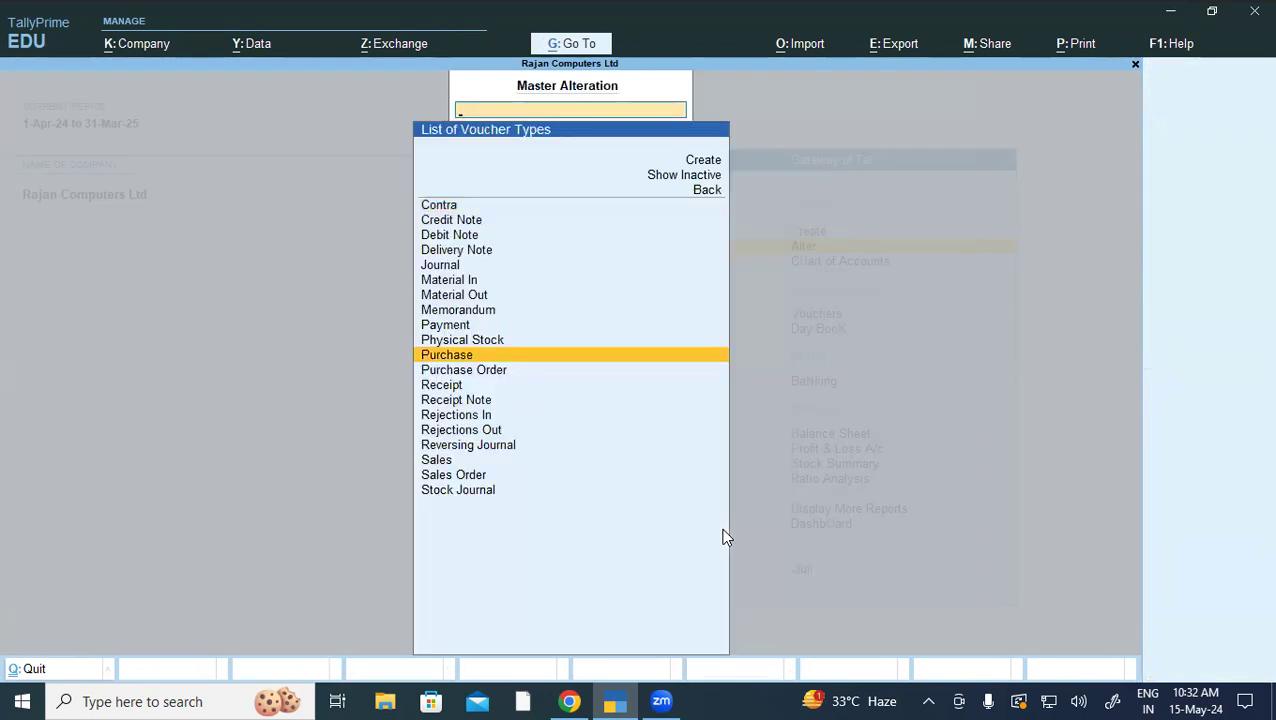
Step: Leave master alteration and reopen Lenovo Ltd's purchase voucher no. 12 from the Day Book for editing
{"action": "key", "text": "Escape"}
{"action": "key", "text": "Escape"}
{"action": "key", "text": "Down"}
{"action": "key", "text": "Down"}
{"action": "key", "text": "Down"}
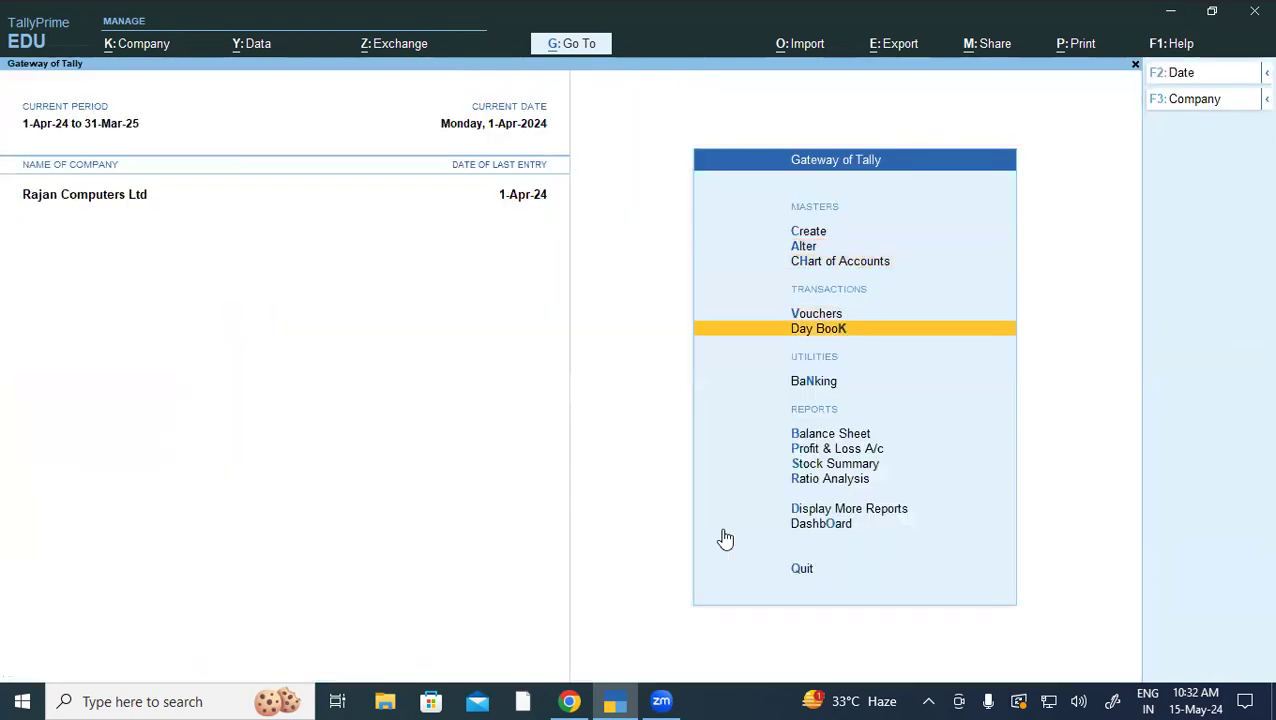
{"action": "key", "text": "Return"}
{"action": "key", "text": "Down"}
{"action": "key", "text": "Down"}
{"action": "key", "text": "Down"}
{"action": "key", "text": "Down"}
{"action": "key", "text": "Down"}
{"action": "key", "text": "Down"}
{"action": "key", "text": "Down"}
{"action": "key", "text": "Down"}
{"action": "key", "text": "Down"}
{"action": "key", "text": "Down"}
{"action": "key", "text": "Down"}
{"action": "key", "text": "Down"}
{"action": "key", "text": "Down"}
{"action": "key", "text": "Down"}
{"action": "key", "text": "Down"}
{"action": "key", "text": "Down"}
{"action": "key", "text": "Down"}
{"action": "key", "text": "Down"}
{"action": "key", "text": "Down"}
{"action": "key", "text": "Down"}
{"action": "key", "text": "Down"}
{"action": "key", "text": "Down"}
{"action": "key", "text": "Down"}
{"action": "key", "text": "Down"}
{"action": "key", "text": "Down"}
{"action": "key", "text": "Down"}
{"action": "key", "text": "Down"}
{"action": "key", "text": "Down"}
{"action": "key", "text": "Down"}
{"action": "key", "text": "Down"}
{"action": "key", "text": "Down"}
{"action": "key", "text": "Down"}
{"action": "key", "text": "Down"}
{"action": "key", "text": "Down"}
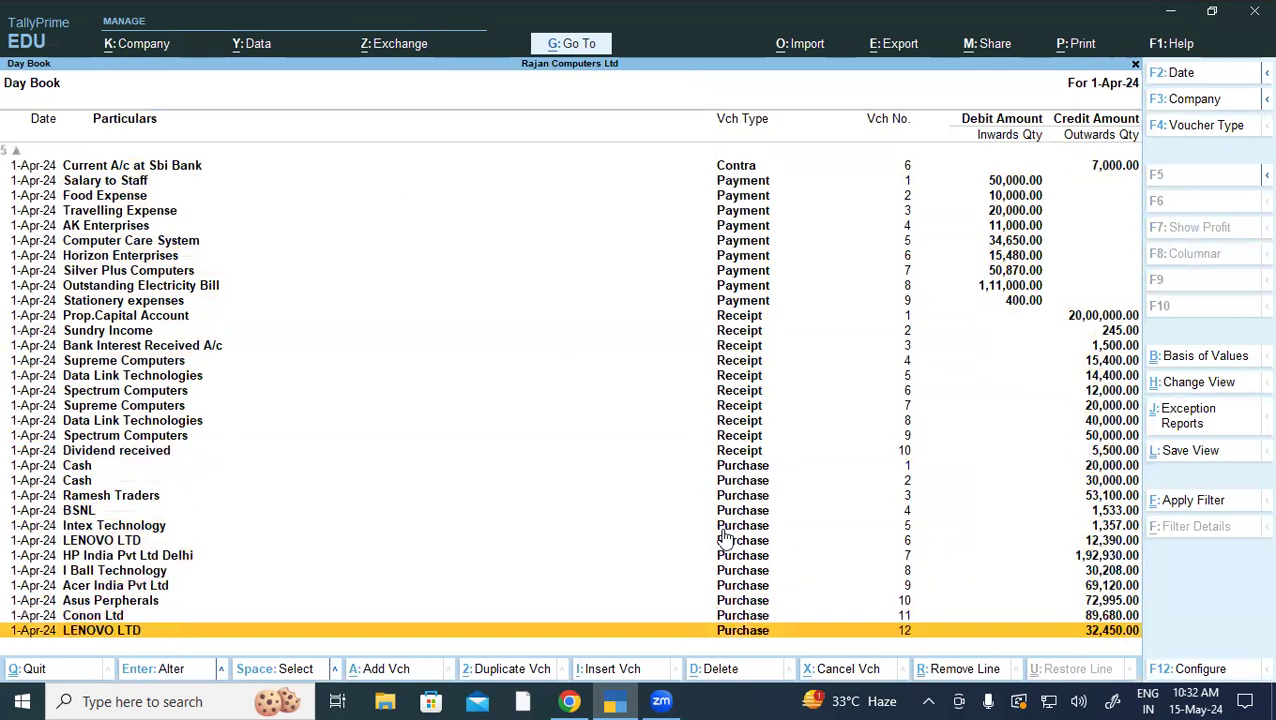
{"action": "key", "text": "Return"}
Step: Keep the voucher's invoice, party, receipt and purchase ledger details as they are and go to its item list
{"action": "key", "text": "Return"}
{"action": "key", "text": "Return"}
{"action": "key", "text": "Return"}
{"action": "key", "text": "Return"}
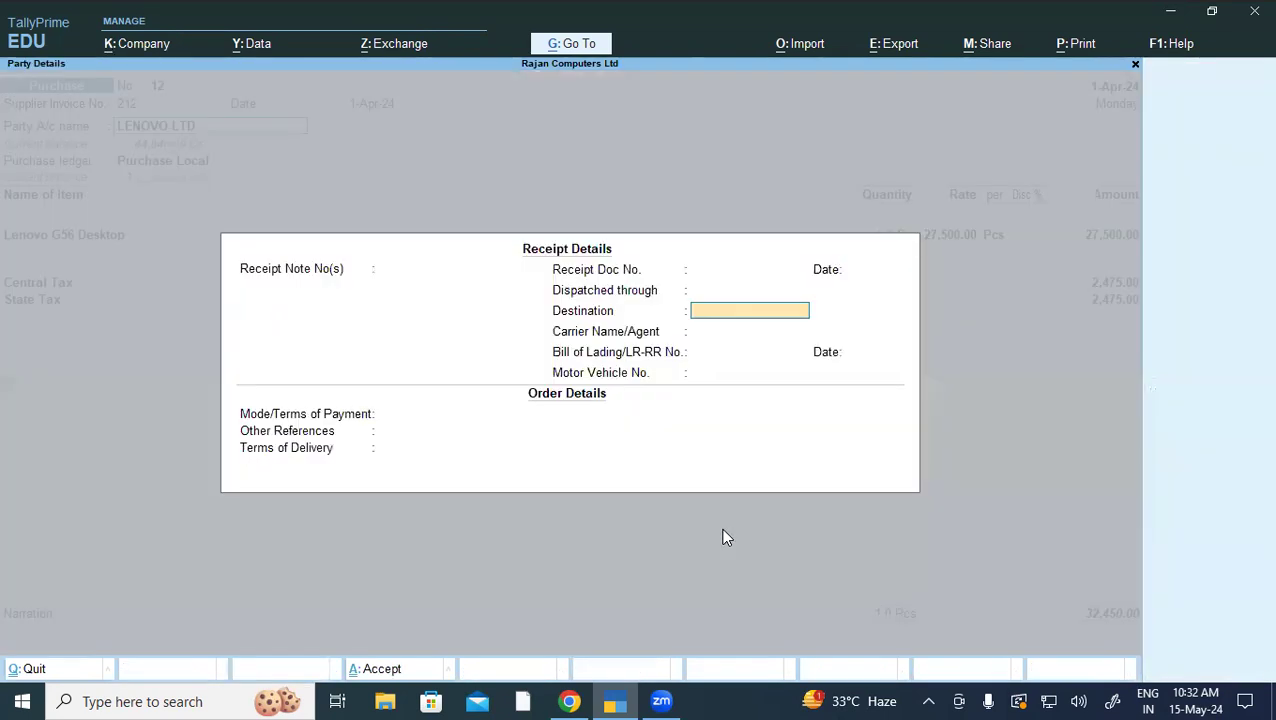
{"action": "key", "text": "Return"}
{"action": "key", "text": "Return"}
{"action": "key", "text": "Return"}
{"action": "key", "text": "Return"}
{"action": "key", "text": "Return"}
{"action": "key", "text": "Return"}
{"action": "key", "text": "Return"}
{"action": "key", "text": "Return"}
{"action": "key", "text": "ctrl+a"}
{"action": "key", "text": "Return"}
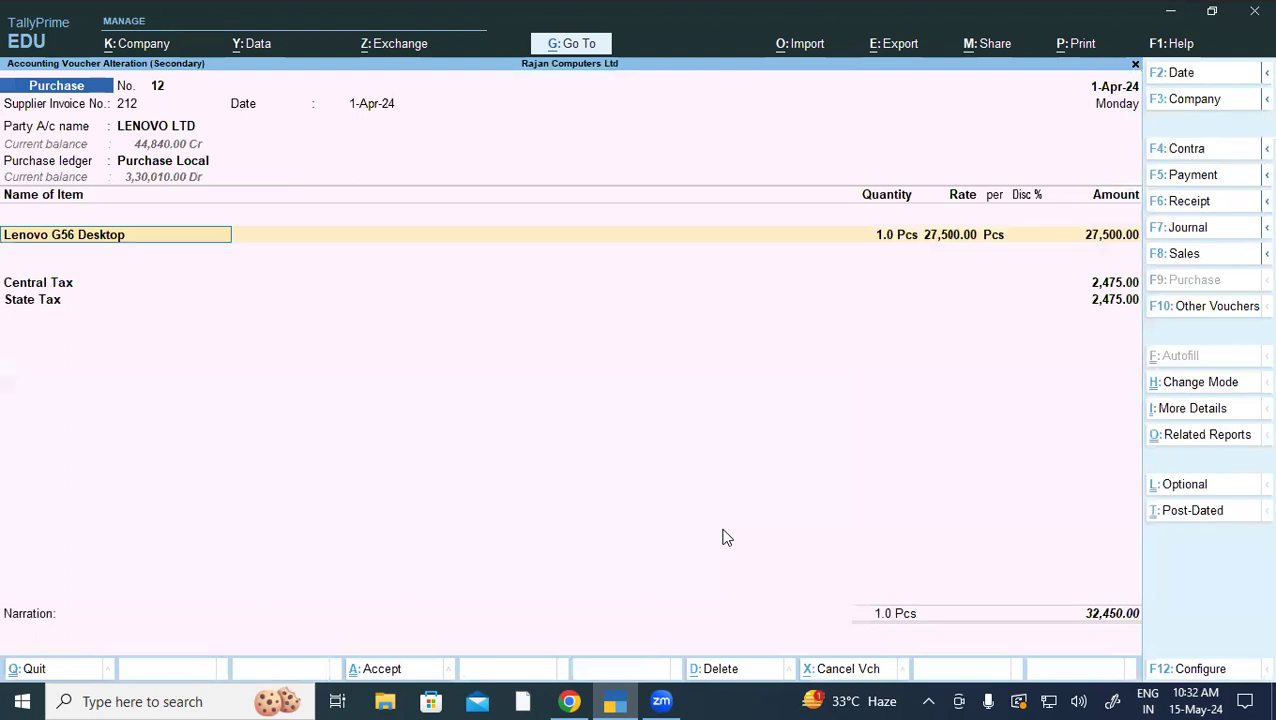
Step: Keep the Lenovo G56 Desktop line and add Lenovo 100 Wireless Combo as the second item with no description
{"action": "key", "text": "Return"}
{"action": "key", "text": "Return"}
{"action": "key", "text": "Return"}
{"action": "key", "text": "Return"}
{"action": "key", "text": "Return"}
{"action": "key", "text": "Return"}
{"action": "key", "text": "Return"}
{"action": "type", "text": "Le"}
{"action": "key", "text": "Down"}
{"action": "key", "text": "Up"}
{"action": "key", "text": "Return"}
{"action": "key", "text": "Return"}
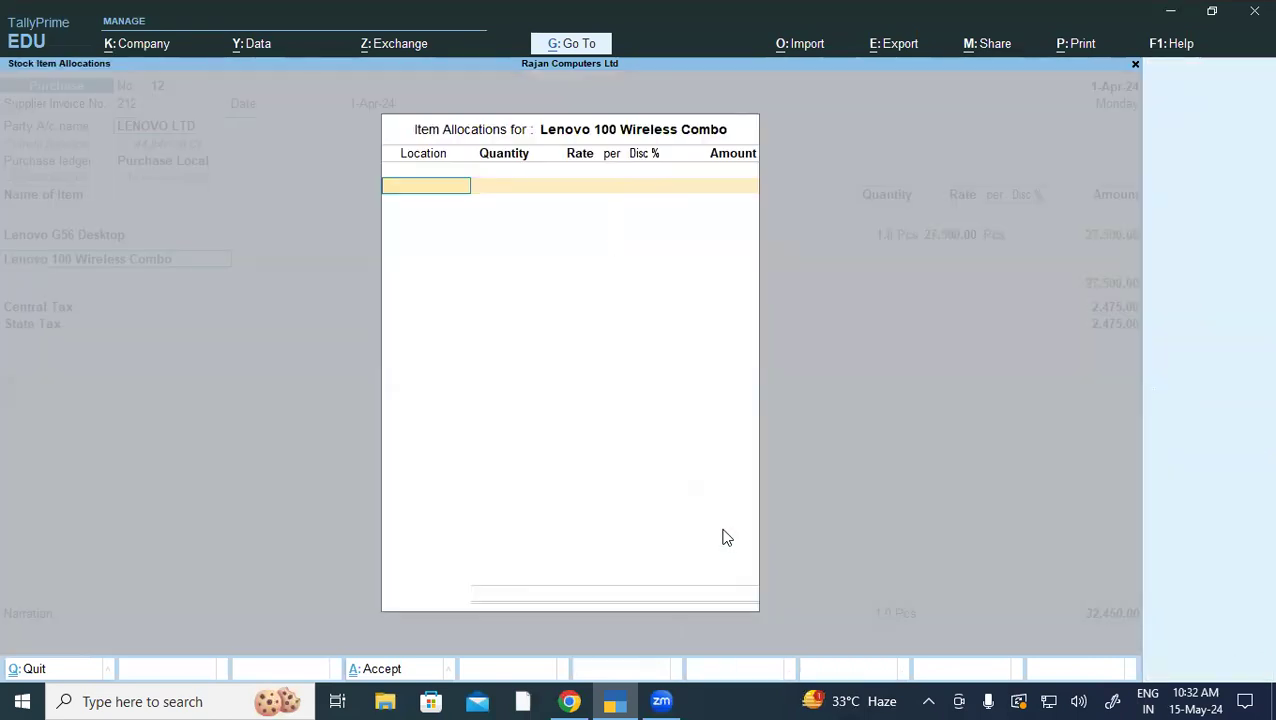
Step: Allocate 1 Pcs of Lenovo 100 Wireless Combo to the Shop location without rate or discount and save the purchase voucher
{"action": "key", "text": "Down"}
{"action": "key", "text": "Return"}
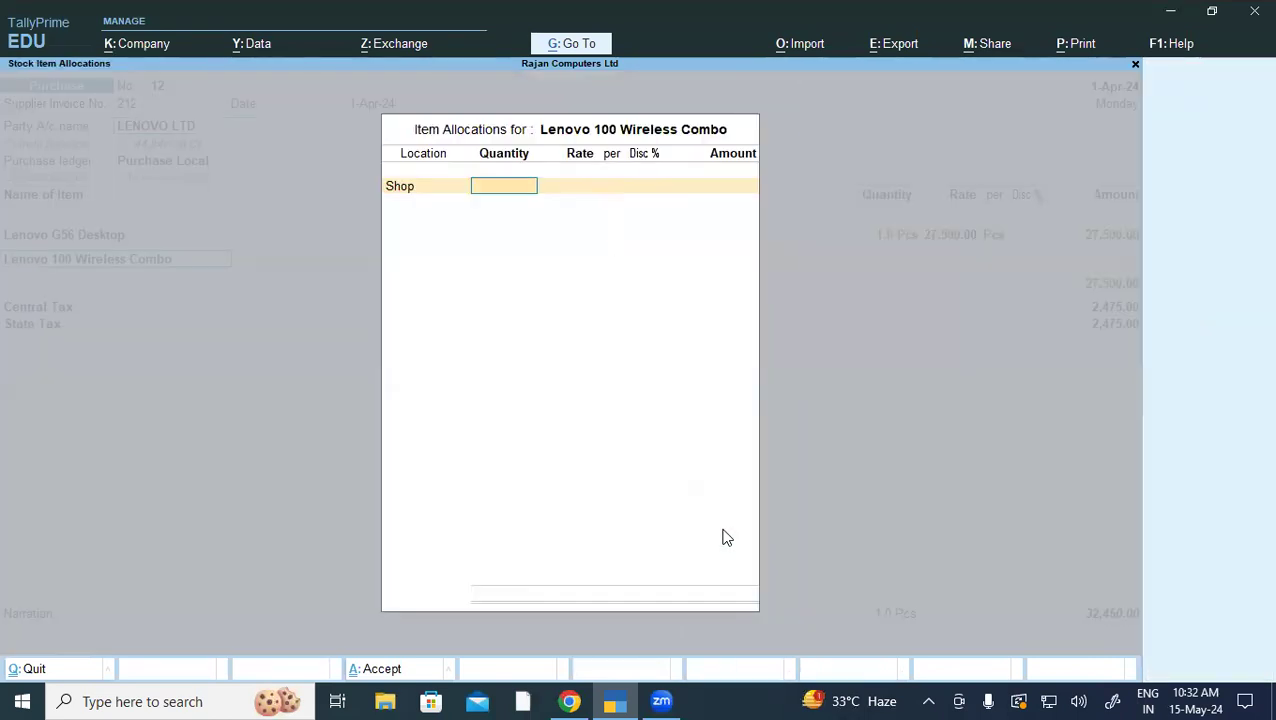
{"action": "key", "text": "Return"}
{"action": "key", "text": "BackSpace"}
{"action": "key", "text": "Return"}
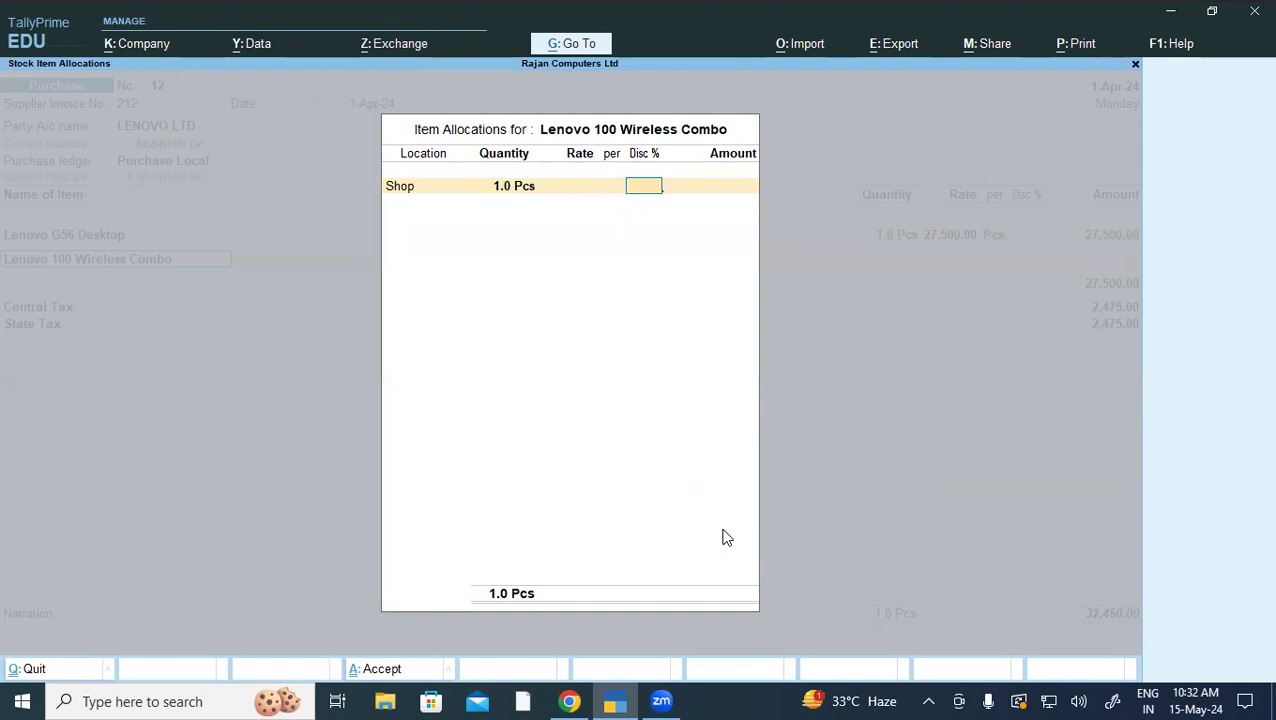
{"action": "key", "text": "Return"}
{"action": "key", "text": "Return"}
{"action": "key", "text": "Return"}
{"action": "key", "text": "ctrl"}
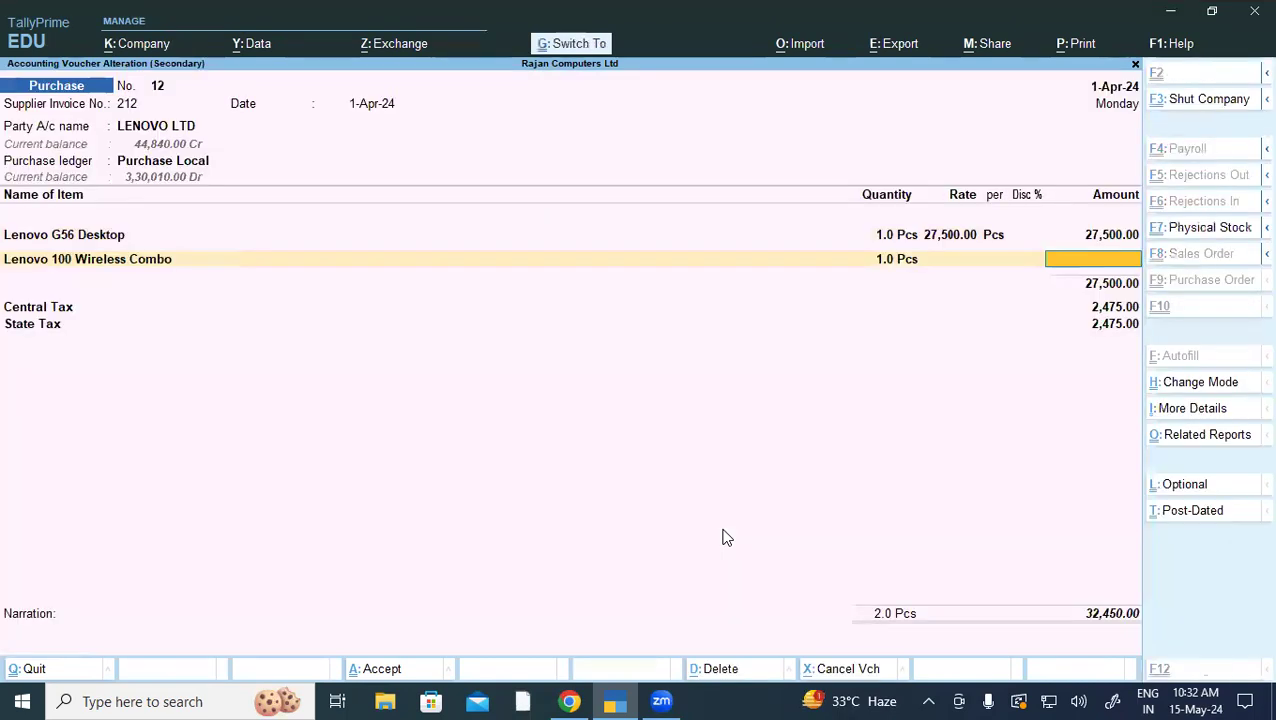
{"action": "key", "text": "ctrl+a"}
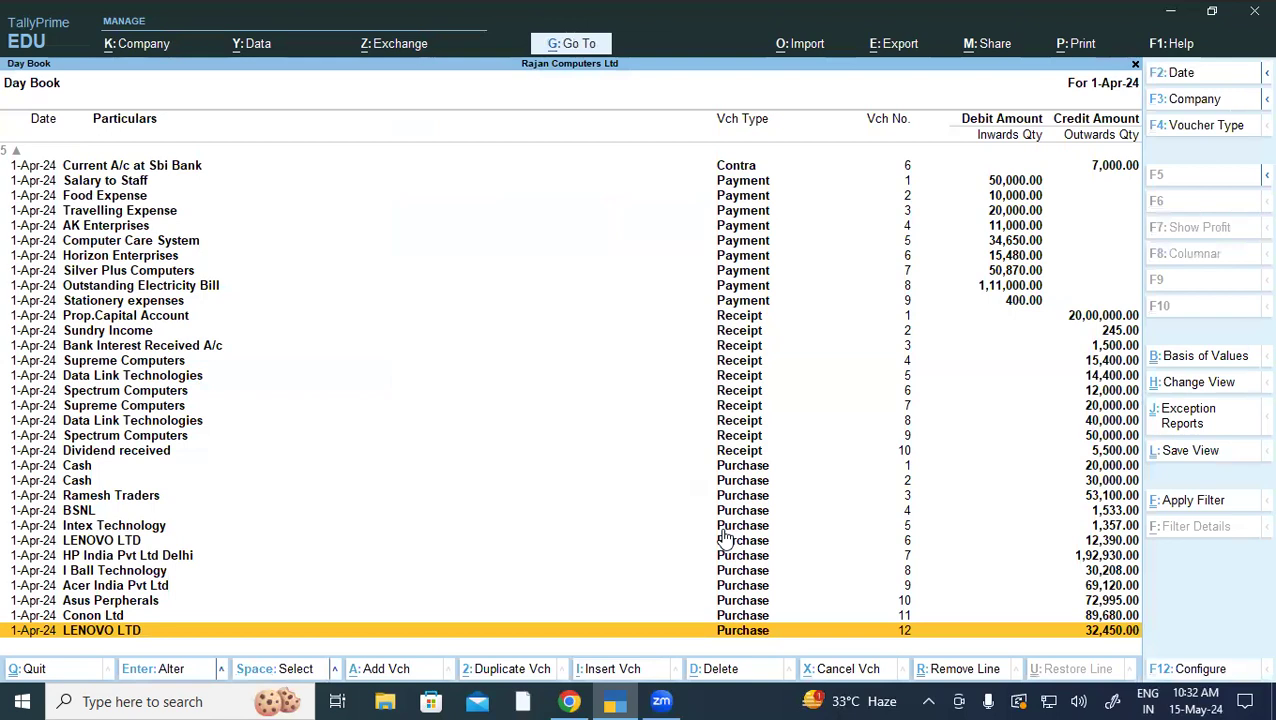
Step: Reopen Lenovo Ltd's purchase voucher no. 12 to check its item lines and close it without changes
{"action": "key", "text": "Return"}
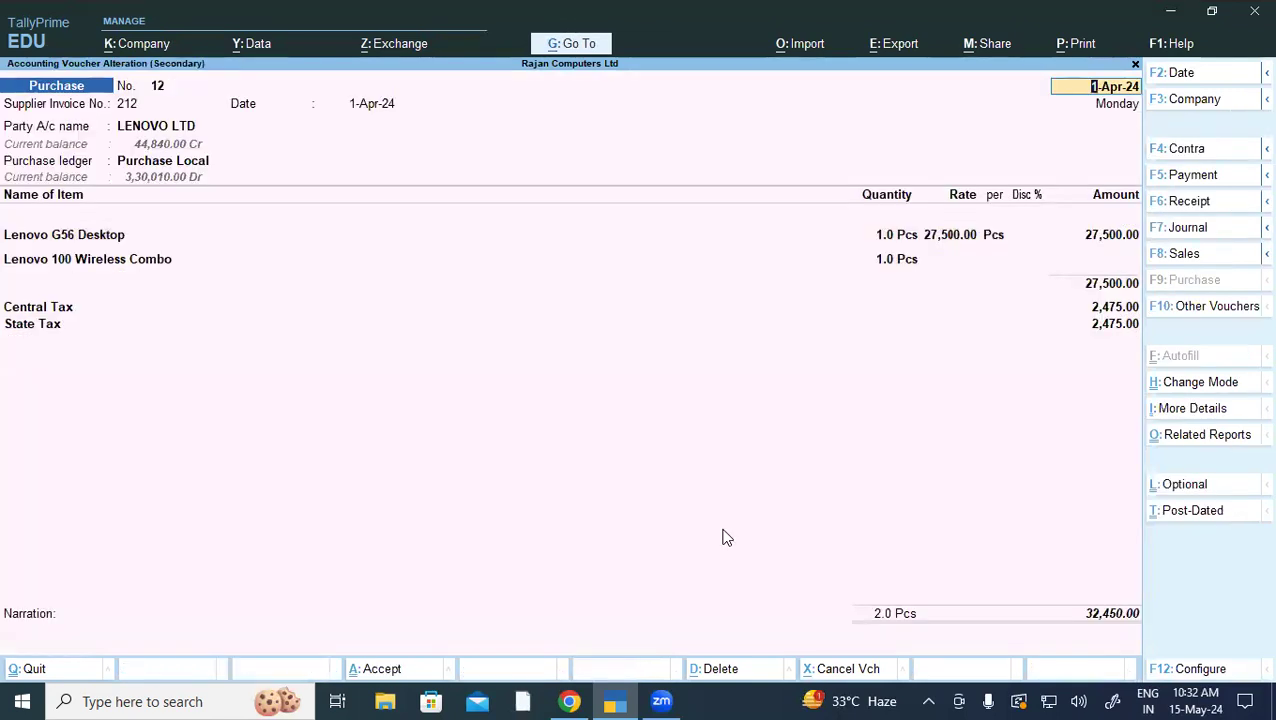
{"action": "key", "text": "BackSpace"}
{"action": "key", "text": "Escape"}
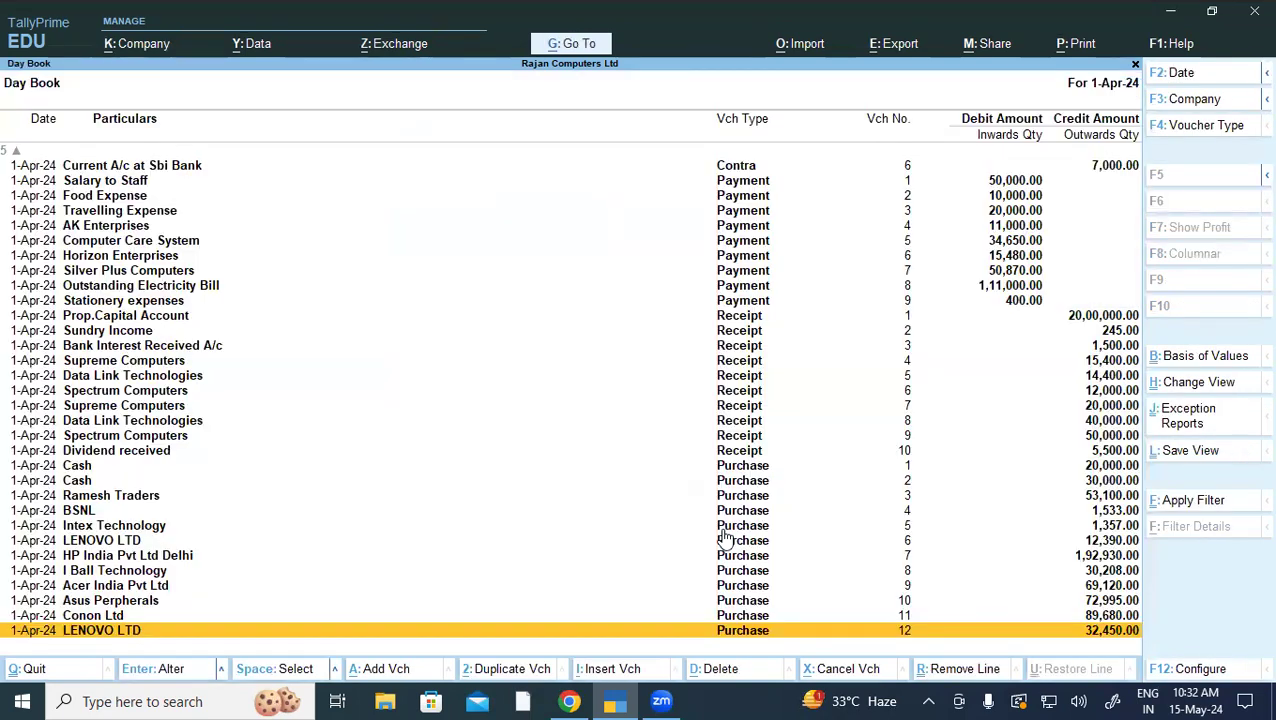
Step: Leave the Day Book and open the Stock Summary report
{"action": "key", "text": "Escape"}
{"action": "key", "text": "Down"}
{"action": "key", "text": "Down"}
{"action": "key", "text": "Down"}
{"action": "key", "text": "Down"}
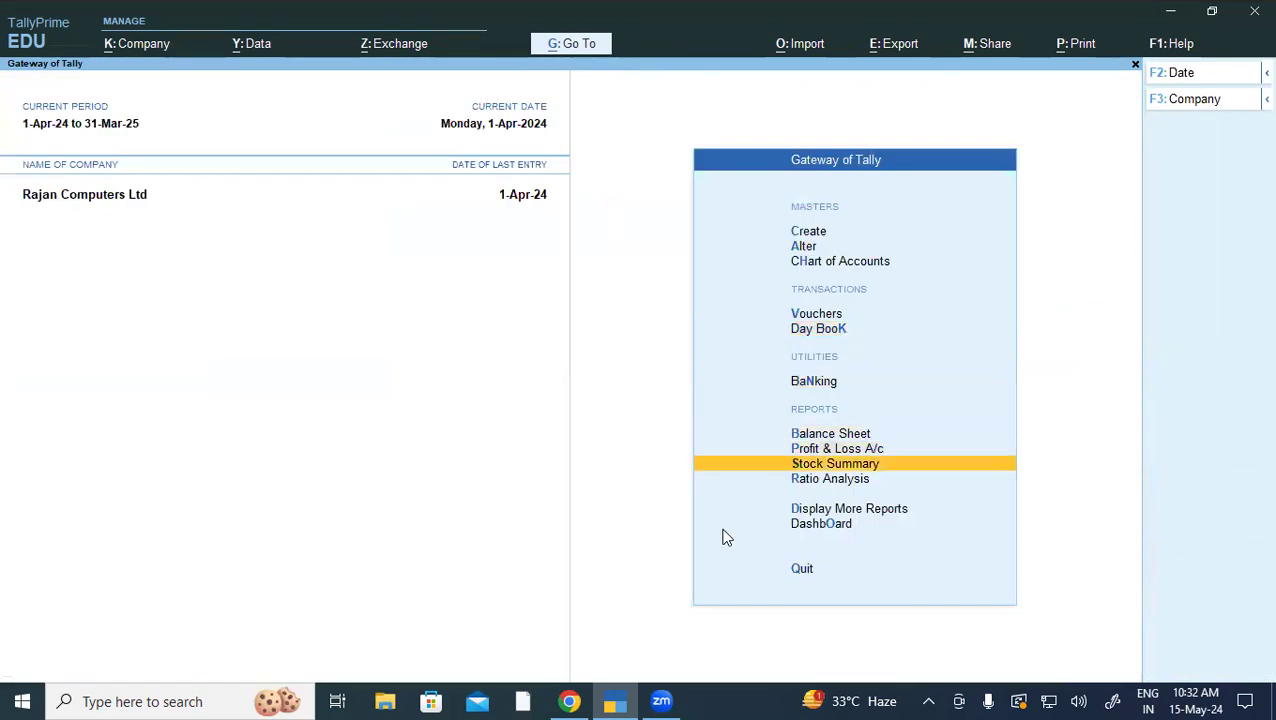
{"action": "key", "text": "Return"}
Step: Drill into the Keyboard stock group and view the monthly summary of Lenovo 100 Wireless Combo
{"action": "key", "text": "Down"}
{"action": "key", "text": "Down"}
{"action": "key", "text": "Down"}
{"action": "key", "text": "Down"}
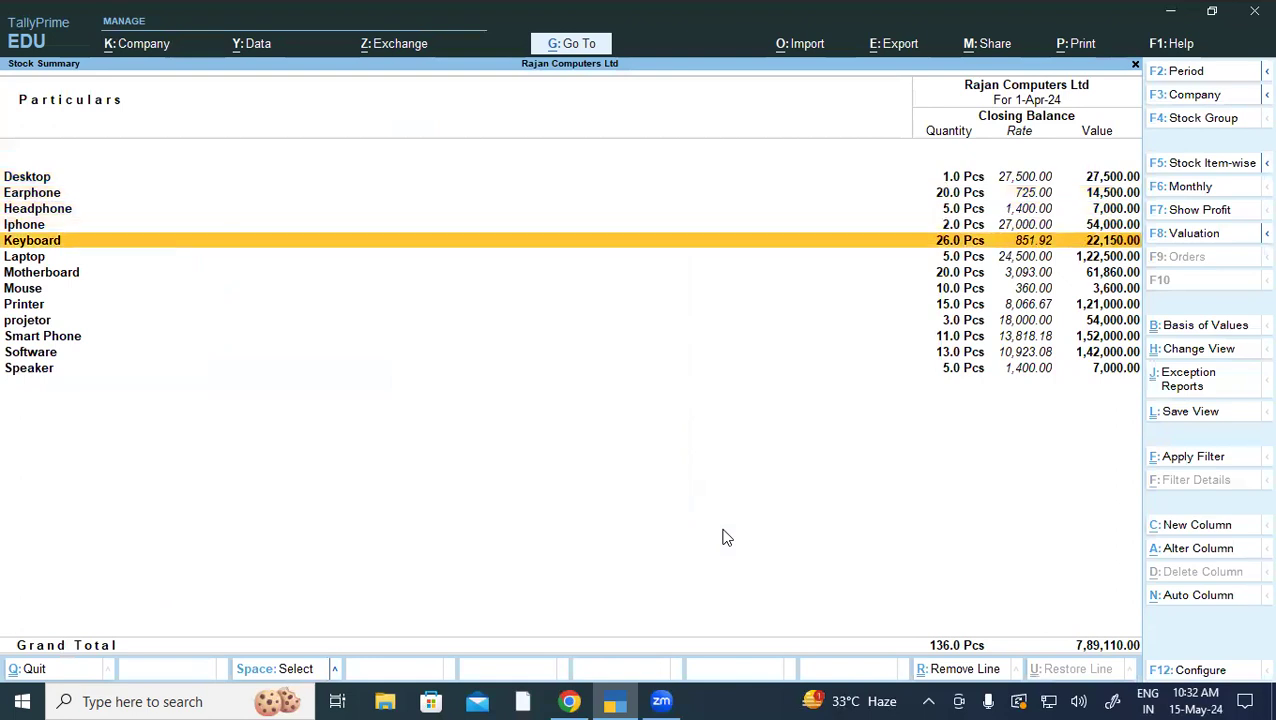
{"action": "key", "text": "Return"}
{"action": "key", "text": "Down"}
{"action": "key", "text": "Down"}
{"action": "key", "text": "Return"}
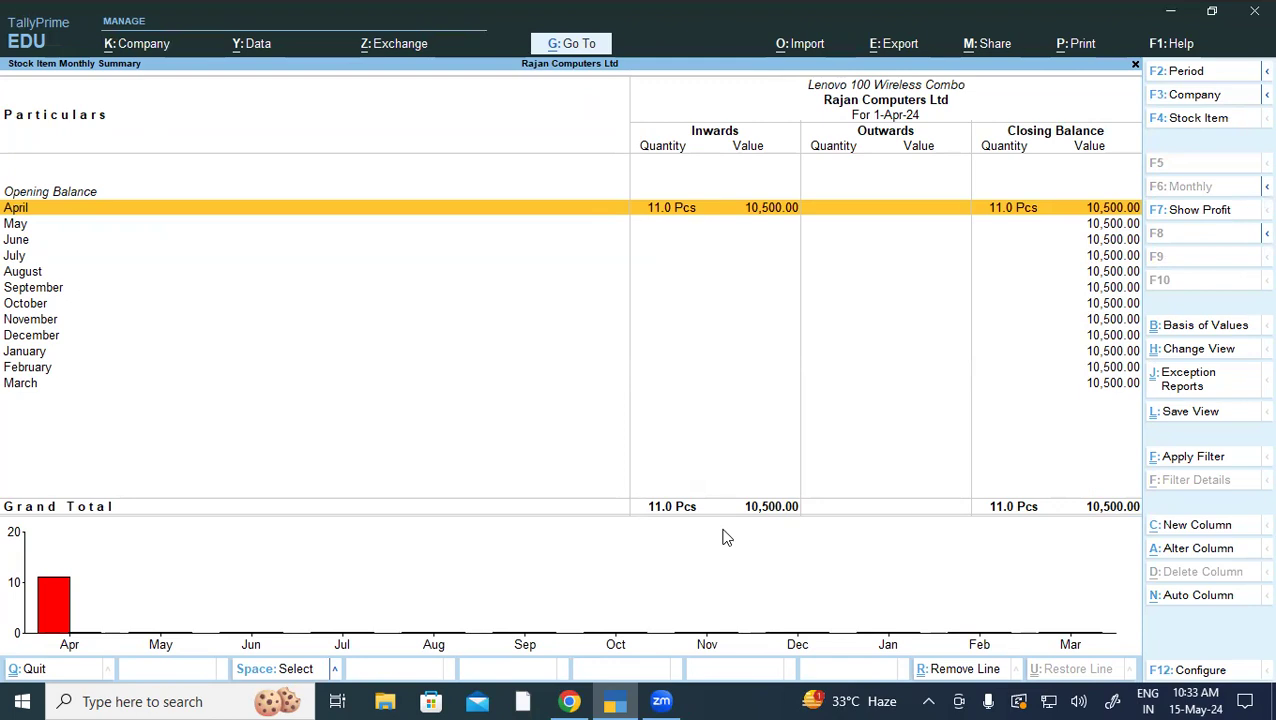
Step: Go back to the Keyboard group summary, show its items' stock by location, and leave the stock reports
{"action": "key", "text": "Escape"}
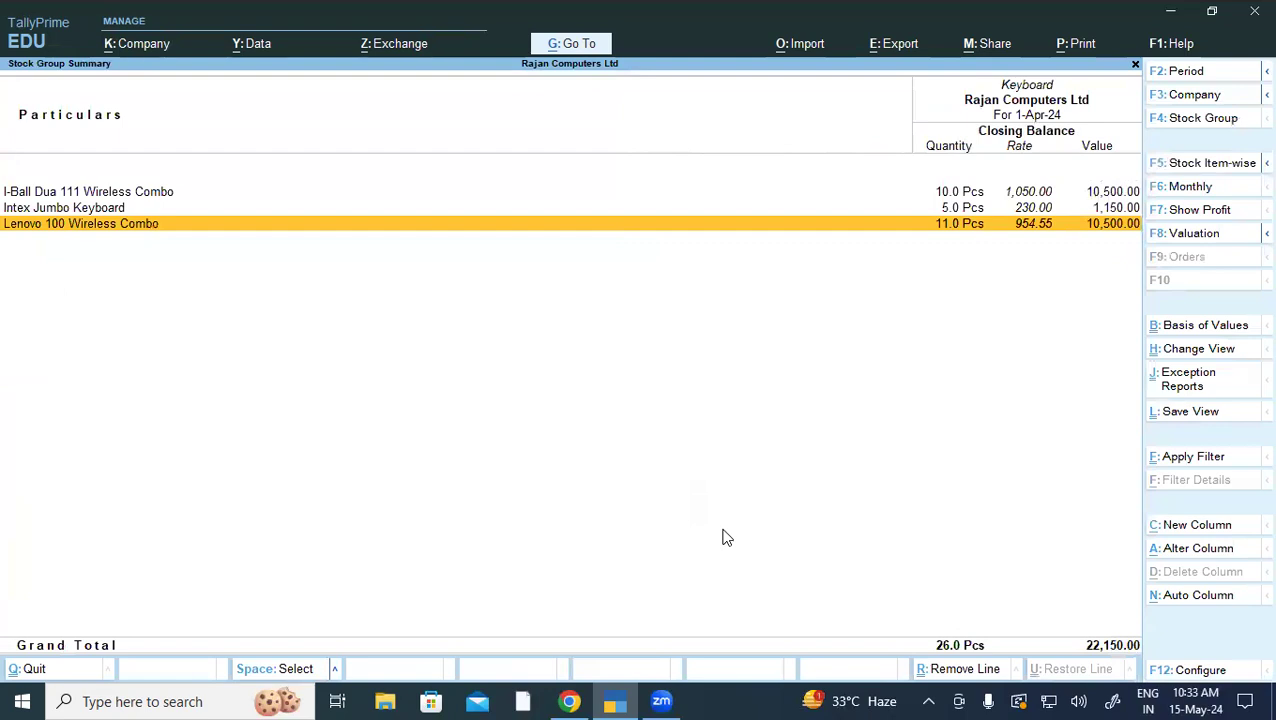
{"action": "key", "text": "alt+F5"}
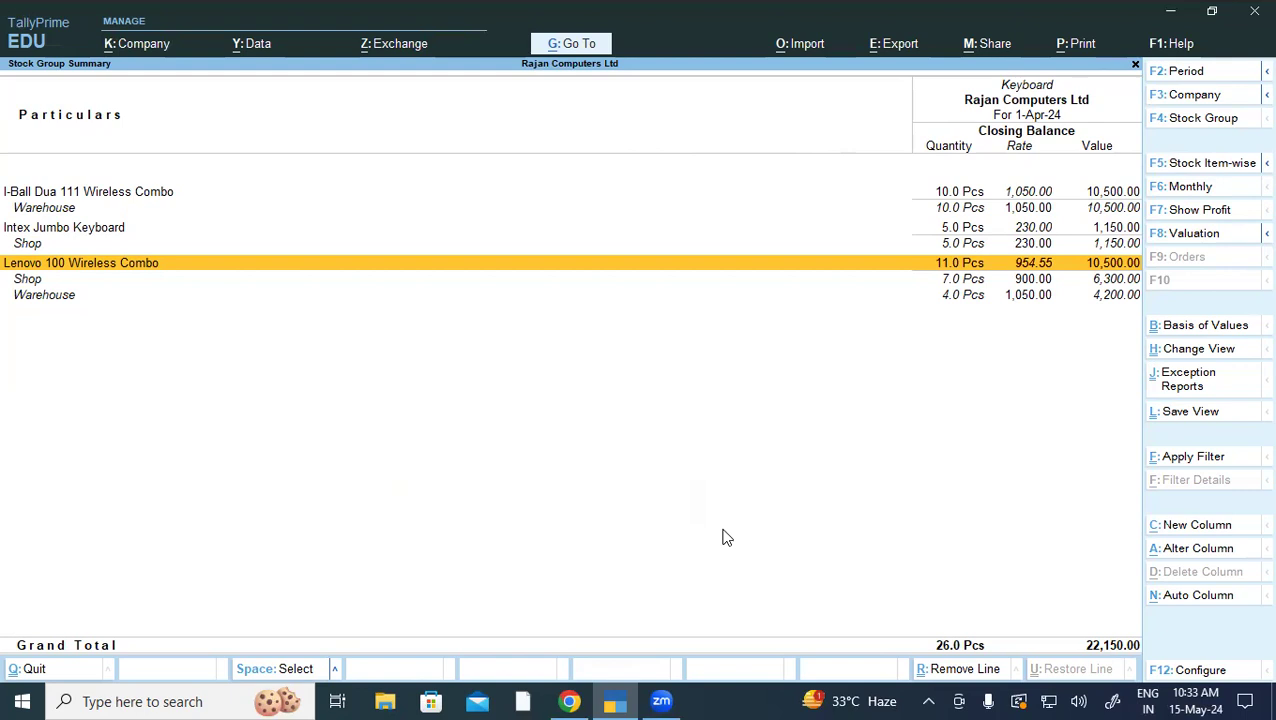
{"action": "key", "text": "Escape"}
{"action": "key", "text": "Escape"}
Step: Highlight Vouchers in the Gateway of Tally and read exercise 13, the iBall Technology purchase, in the Chrome PDF
{"action": "key", "text": "Up"}
{"action": "key", "text": "Up"}
{"action": "key", "text": "Up"}
{"action": "key", "text": "Up"}
{"action": "key", "text": "Up"}
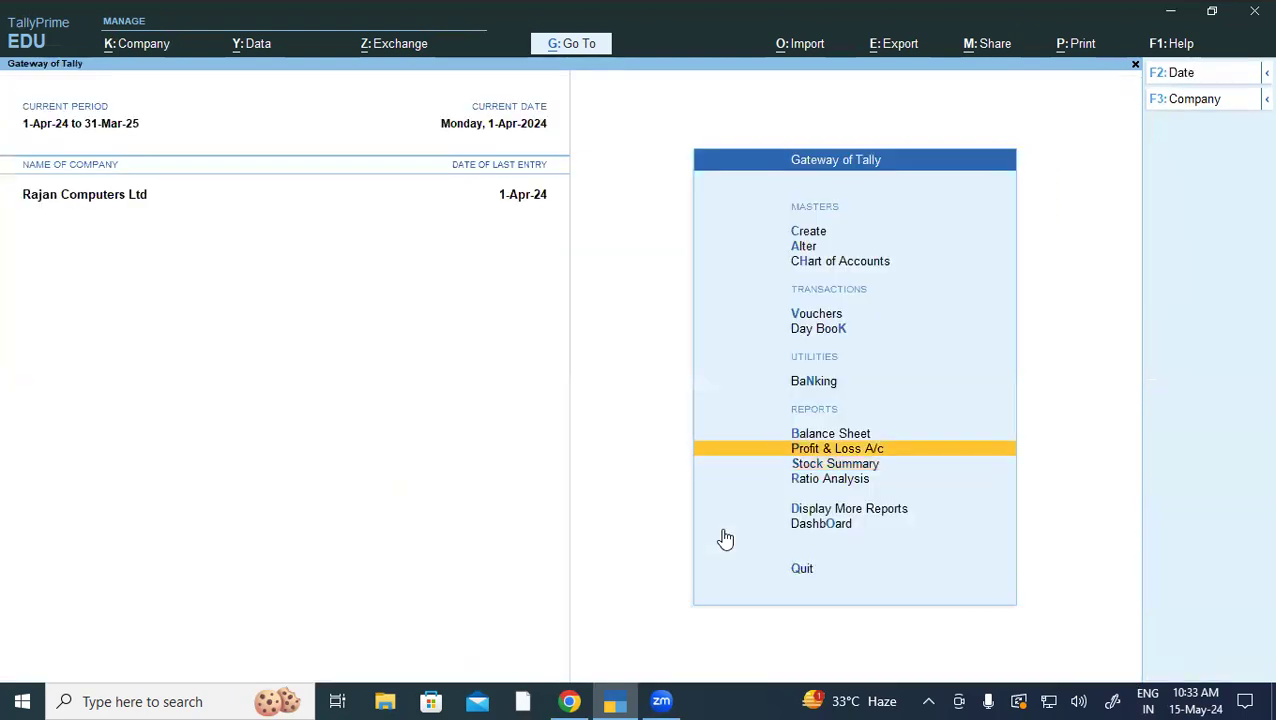
{"action": "key", "text": "alt+Tab"}
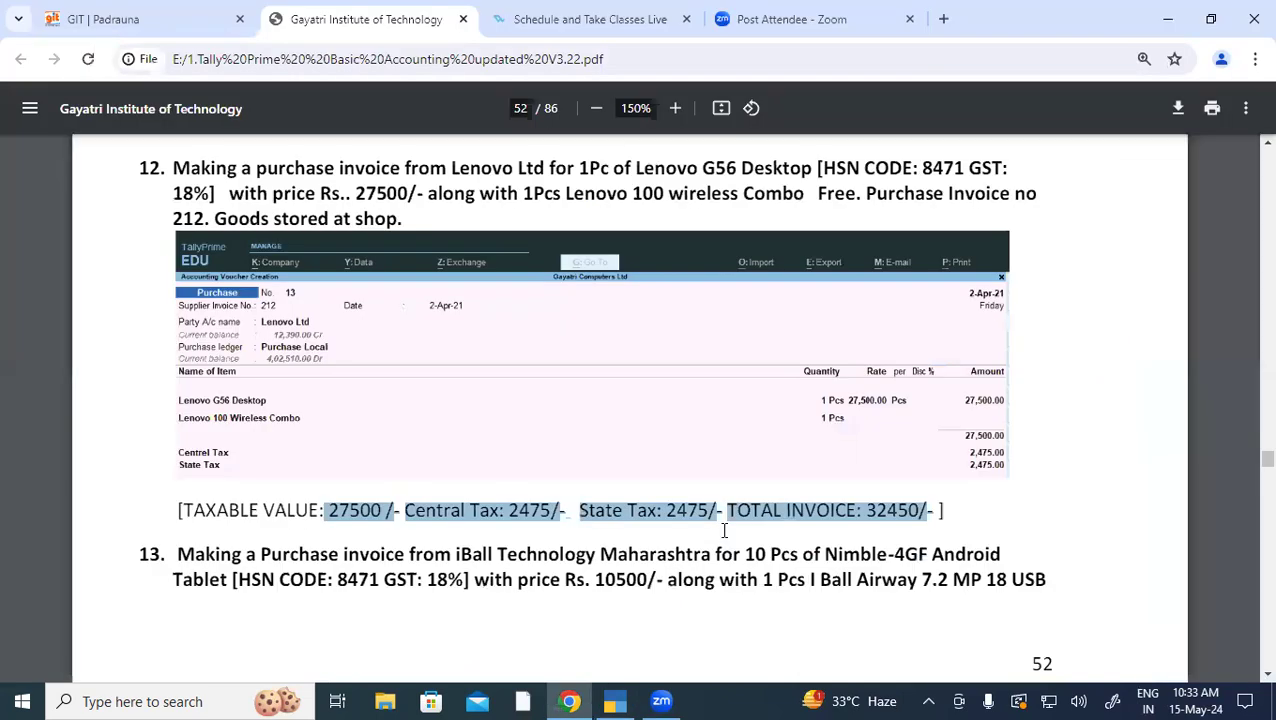
{"action": "scroll", "coordinate": [724, 530], "scroll_direction": "down", "scroll_amount": 2}
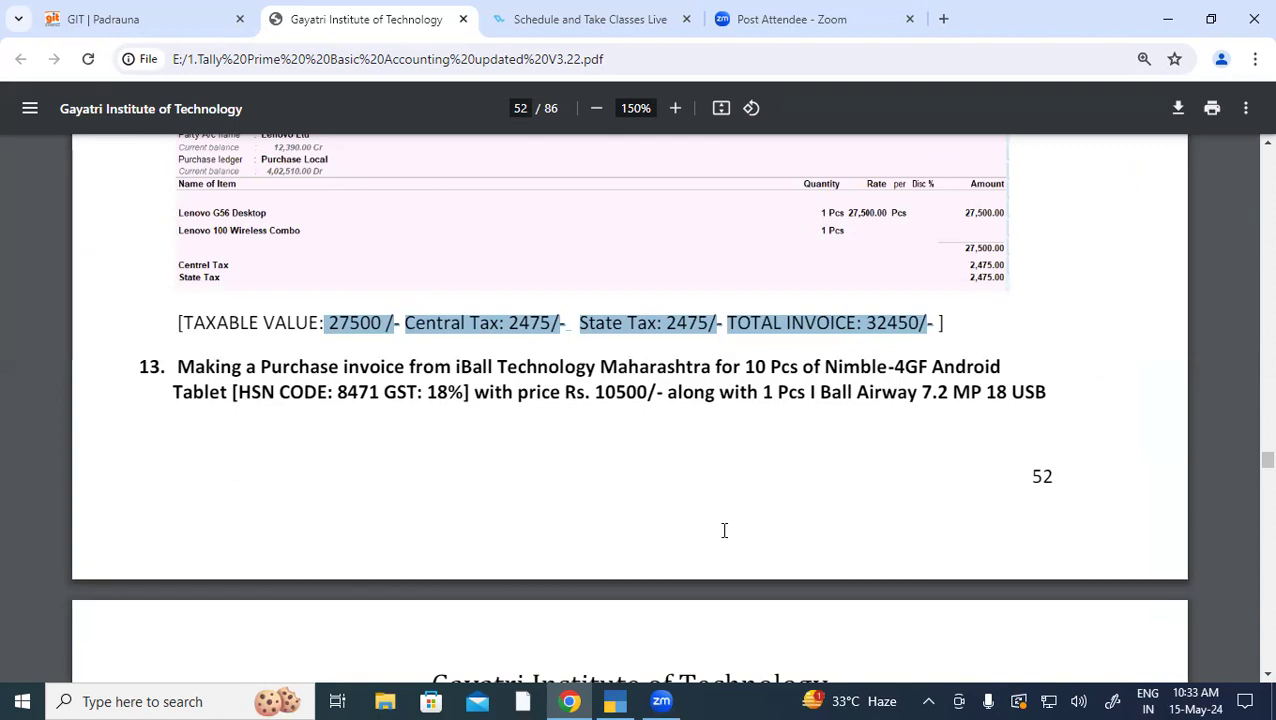
{"action": "scroll", "coordinate": [724, 530], "scroll_direction": "down", "scroll_amount": 2}
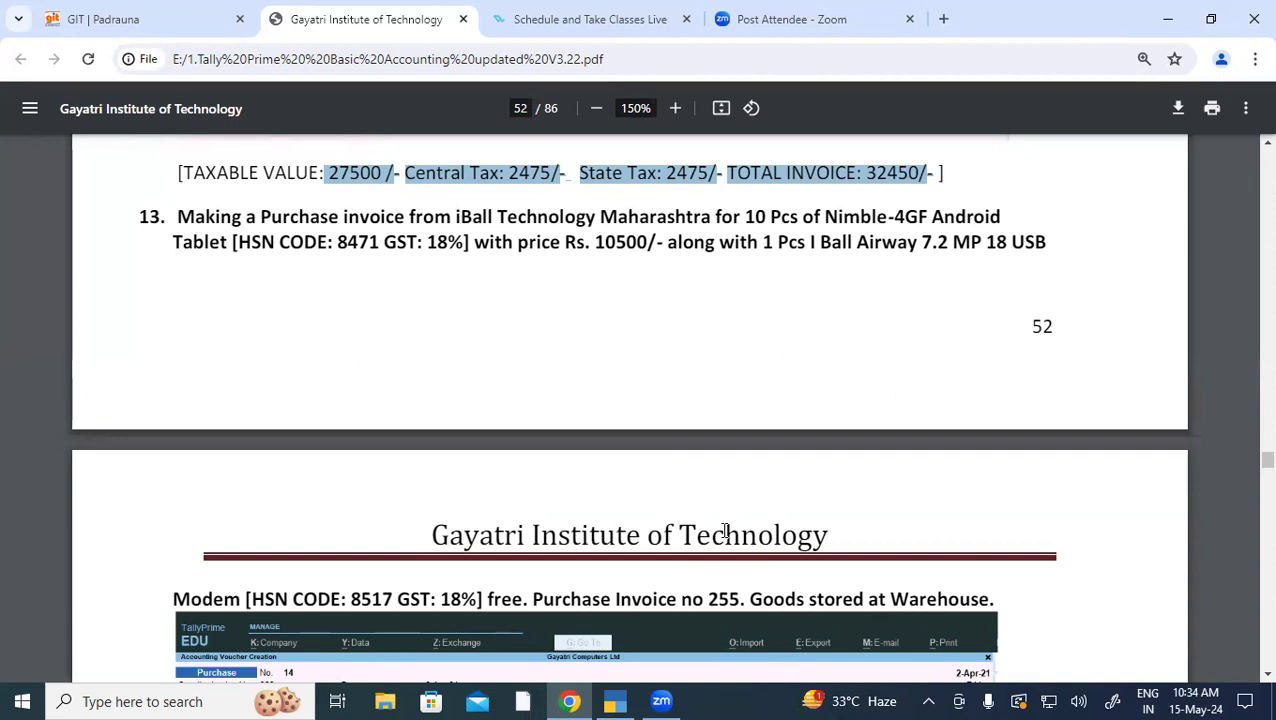
{"action": "scroll", "coordinate": [724, 531], "scroll_direction": "down", "scroll_amount": 1}
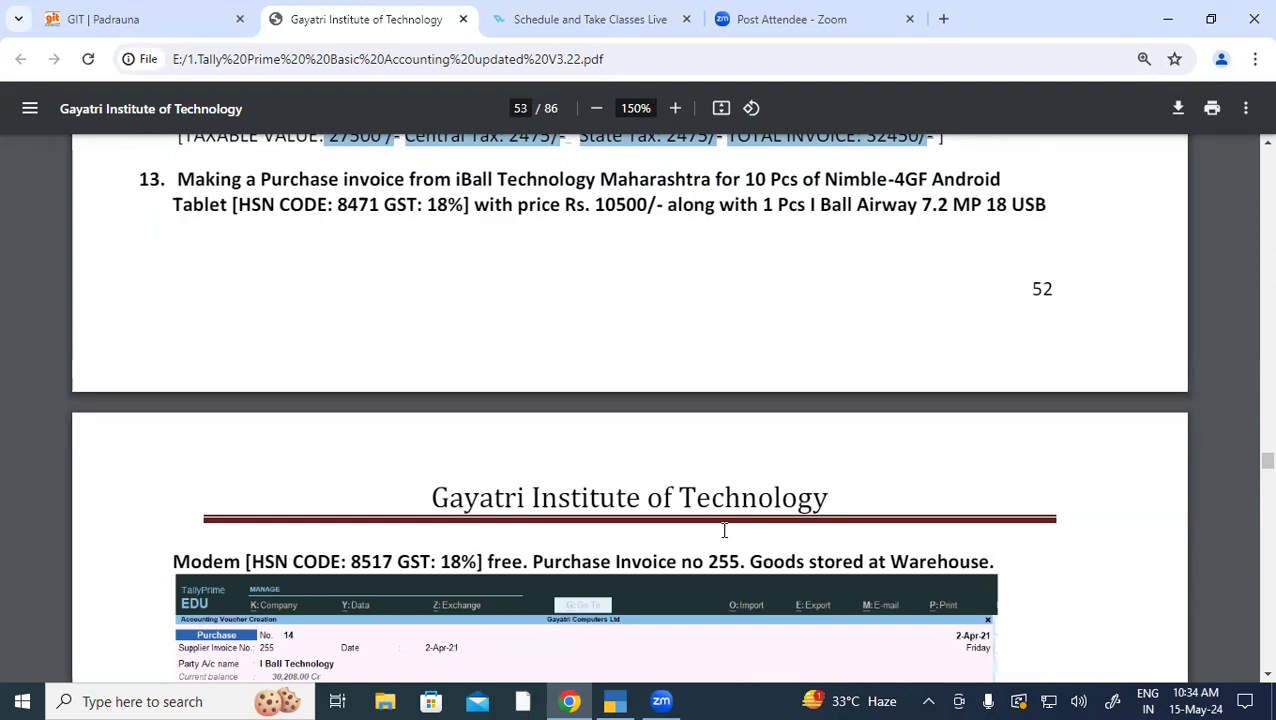
Step: Switch to TallyPrime and start a new Purchase voucher with supplier invoice no. 255, keeping the date 1-Apr-24
{"action": "key", "text": "alt+Tab"}
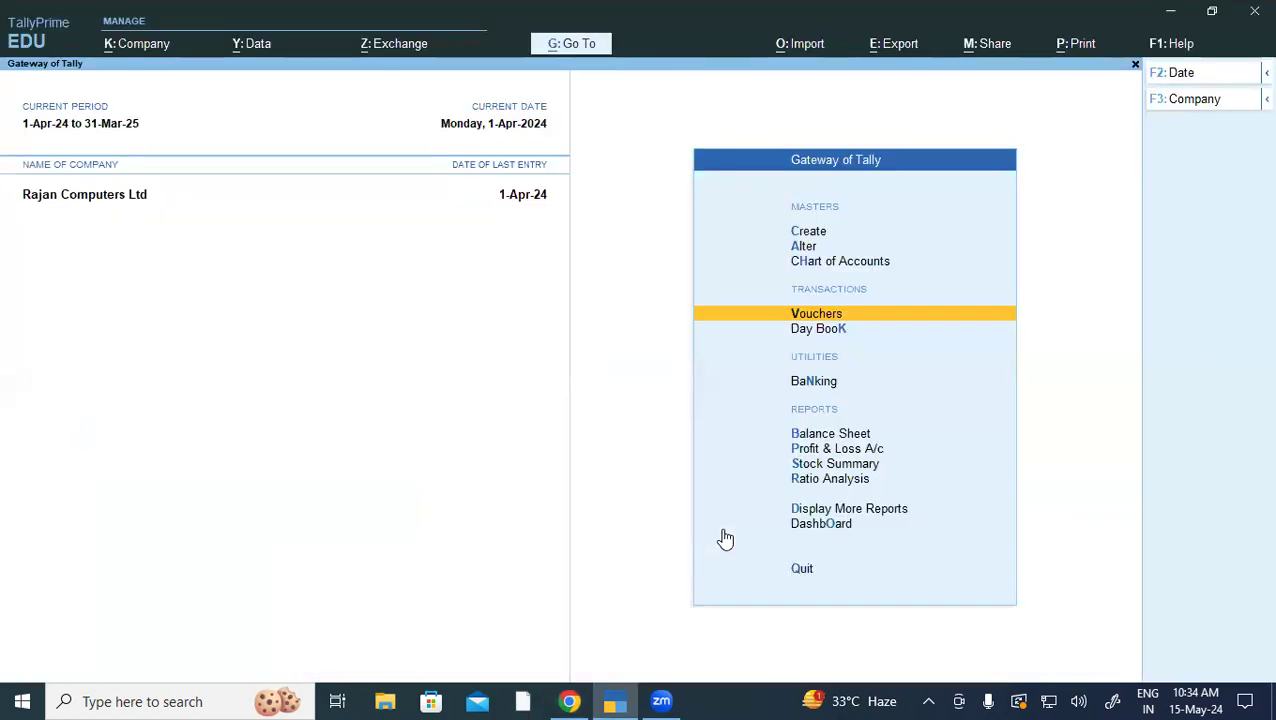
{"action": "key", "text": "Return"}
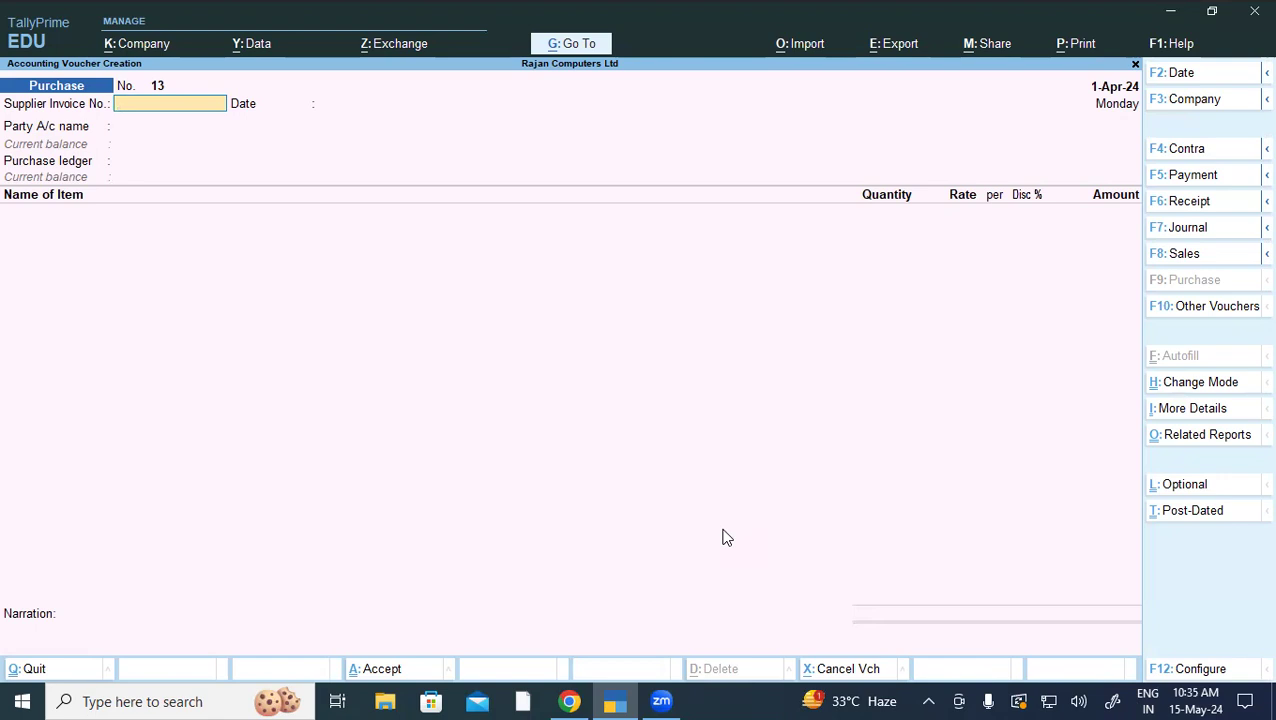
{"action": "key", "text": "ctrl"}
{"action": "key", "text": "alt+Tab"}
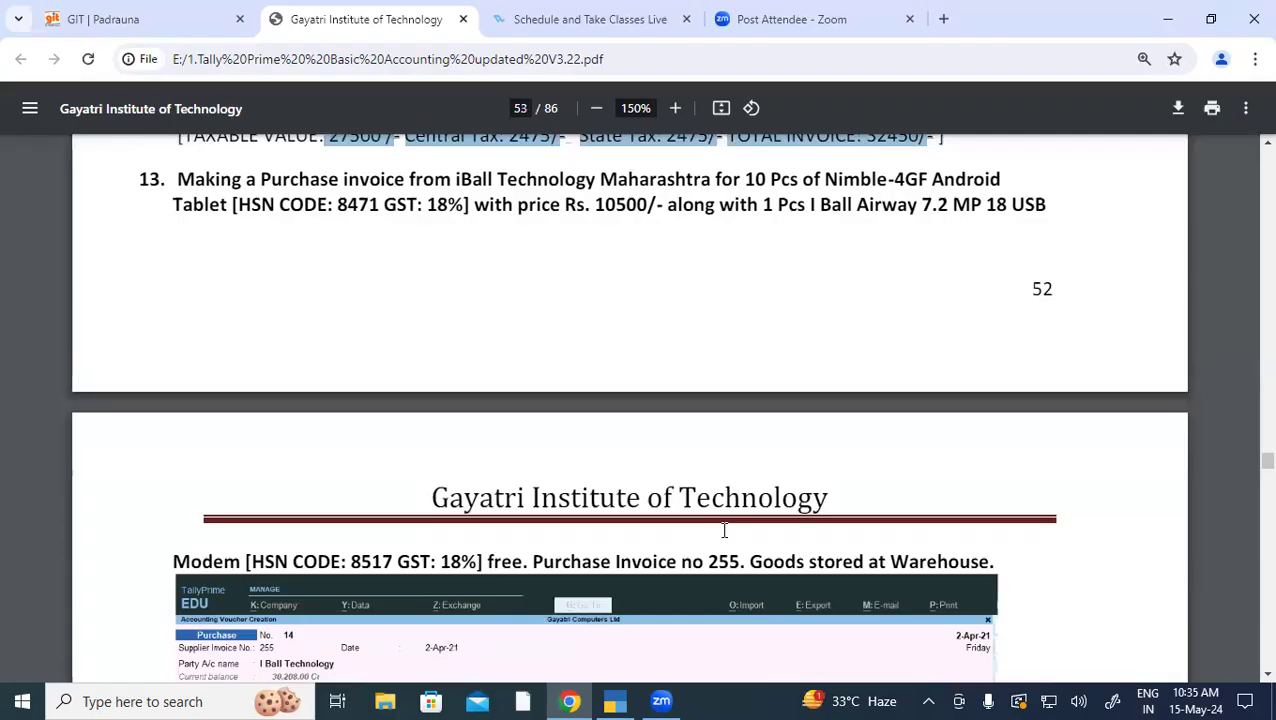
{"action": "key", "text": "alt+Tab"}
{"action": "type", "text": "255"}
{"action": "key", "text": "Return"}
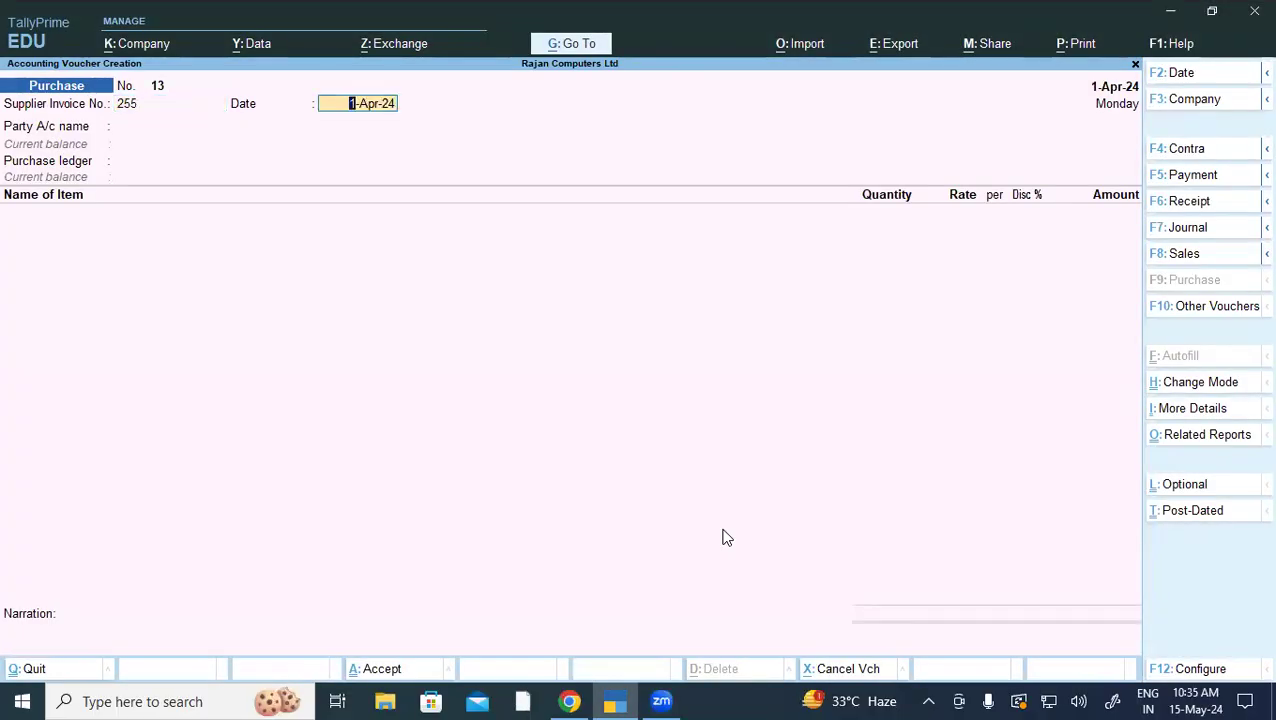
{"action": "key", "text": "Return"}
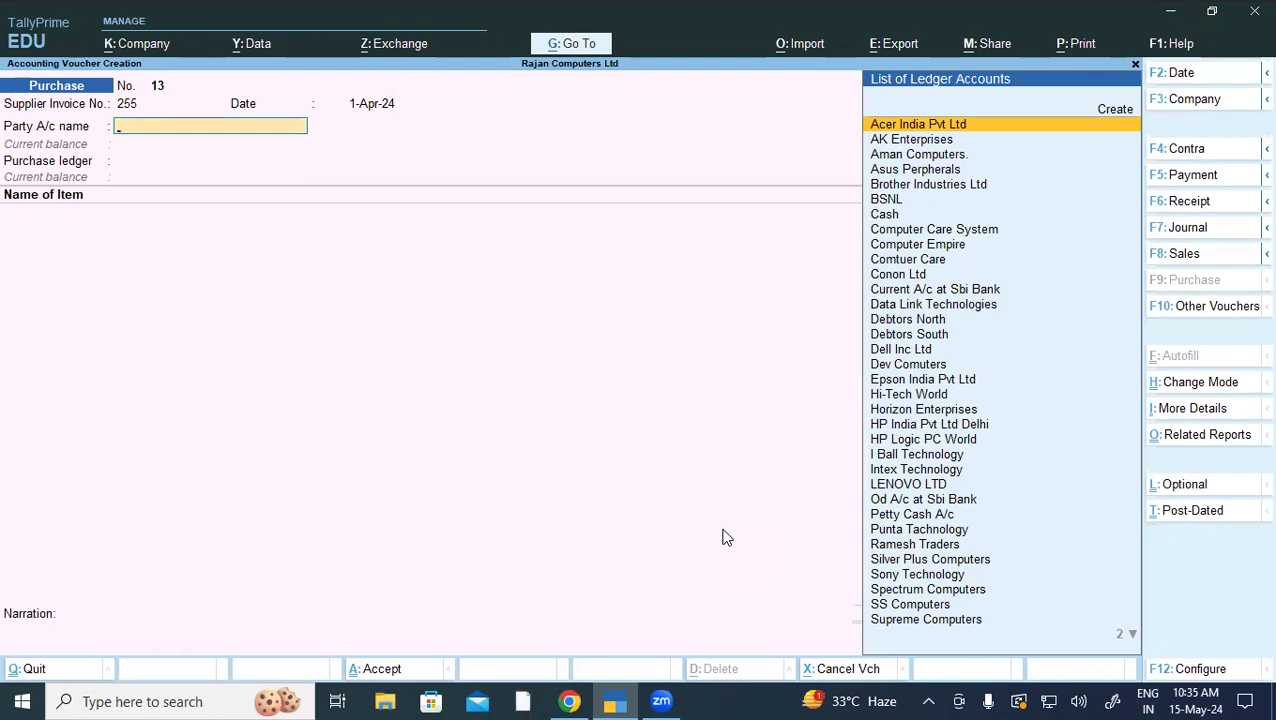
Step: Set the party to I Ball Technology, accept its receipt and party details, and choose the Purchase Interstate ledger
{"action": "type", "text": "i"}
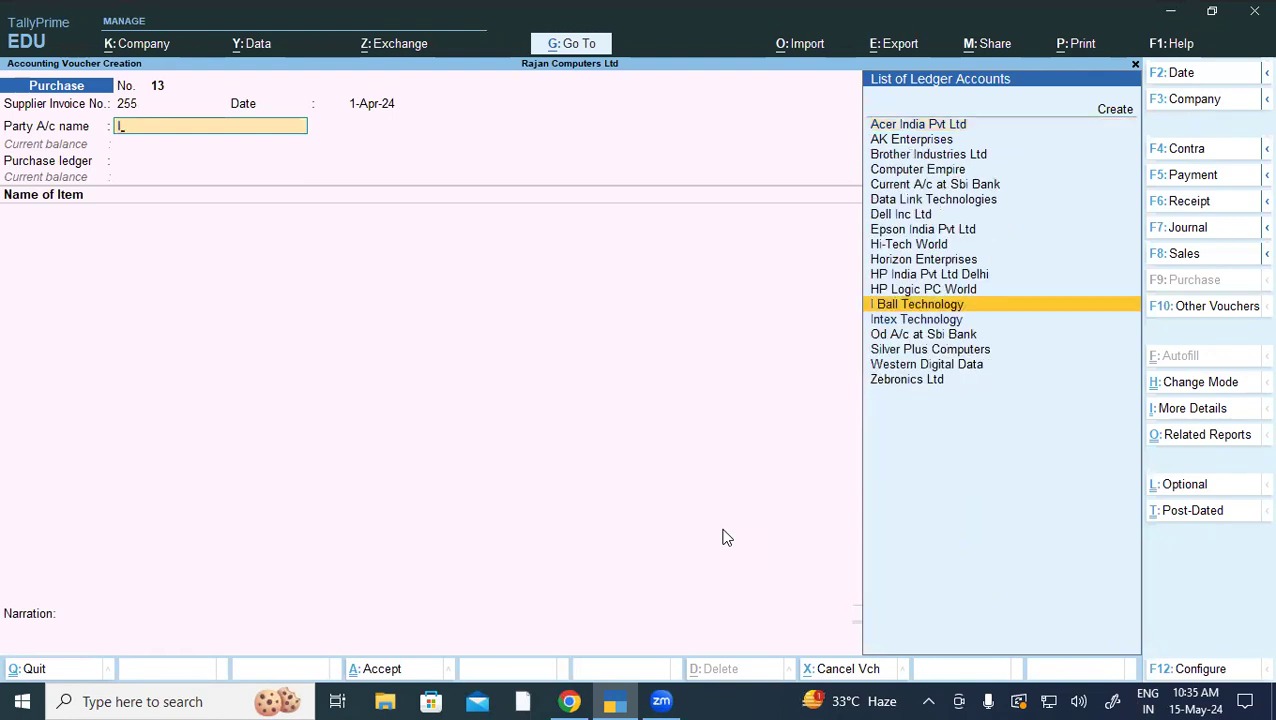
{"action": "key", "text": "Return"}
{"action": "key", "text": "ctrl+a"}
{"action": "key", "text": "ctrl+a"}
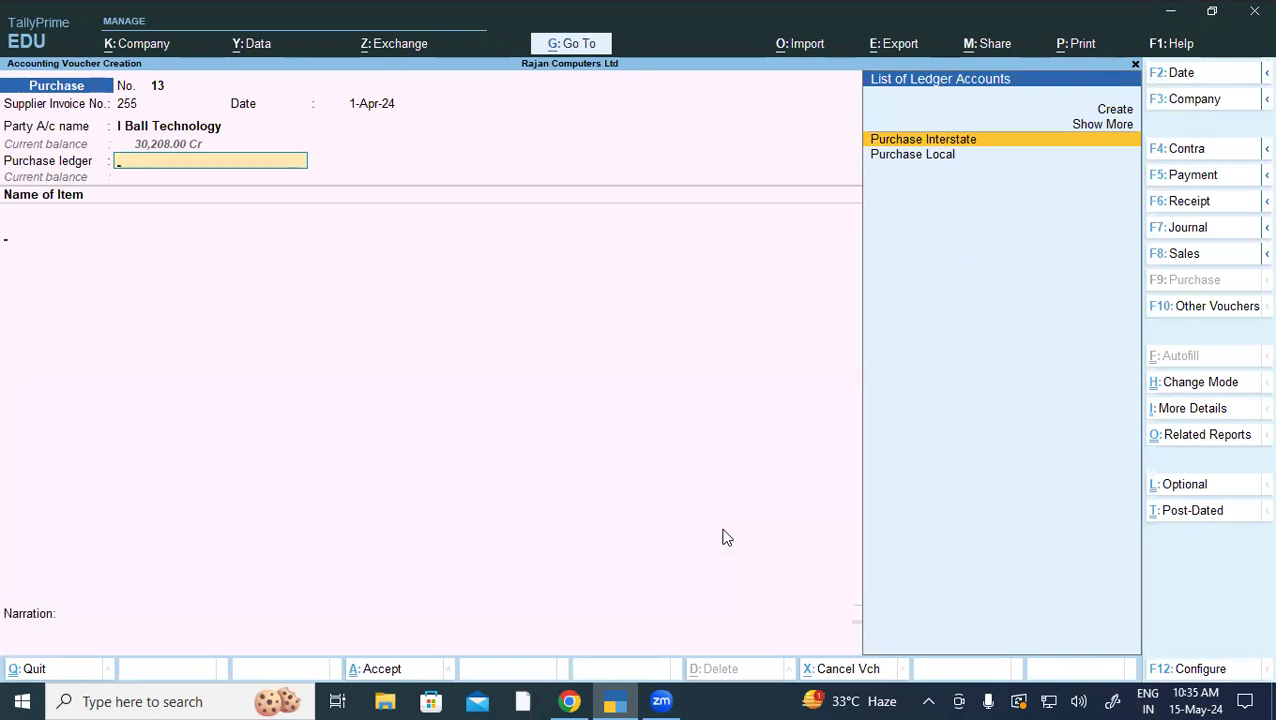
{"action": "key", "text": "Return"}
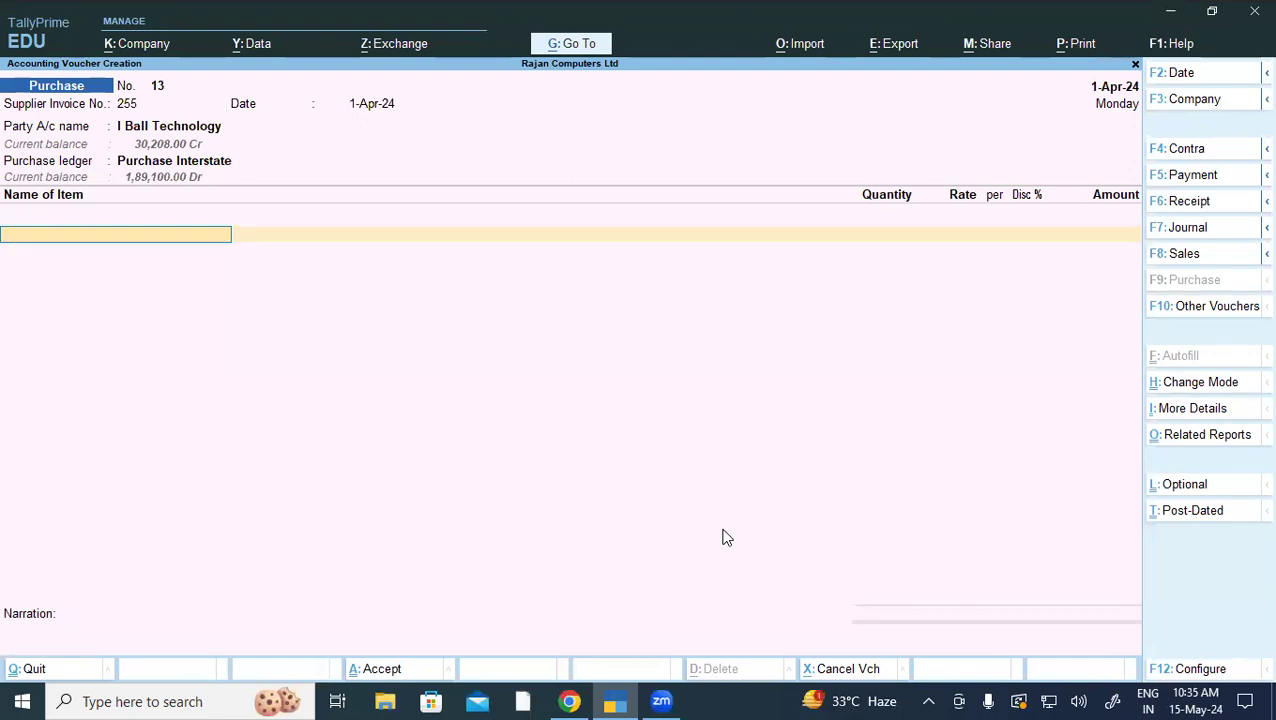
Step: Create a stock item from the voucher, naming it with the text "Nimble-4GF Android" copied from exercise 13 in the PDF
{"action": "key", "text": "alt+Tab"}
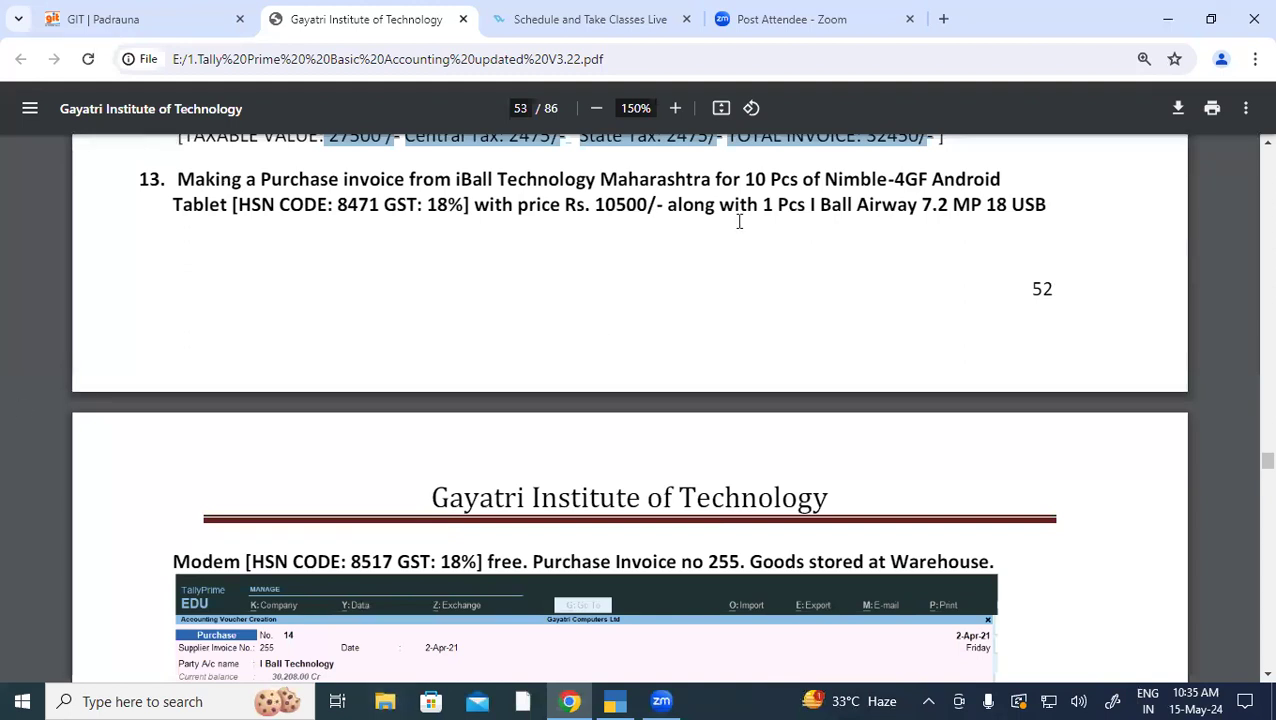
{"action": "left_click_drag", "start_coordinate": [828, 179], "coordinate": [1002, 182]}
{"action": "key", "text": "ctrl+c"}
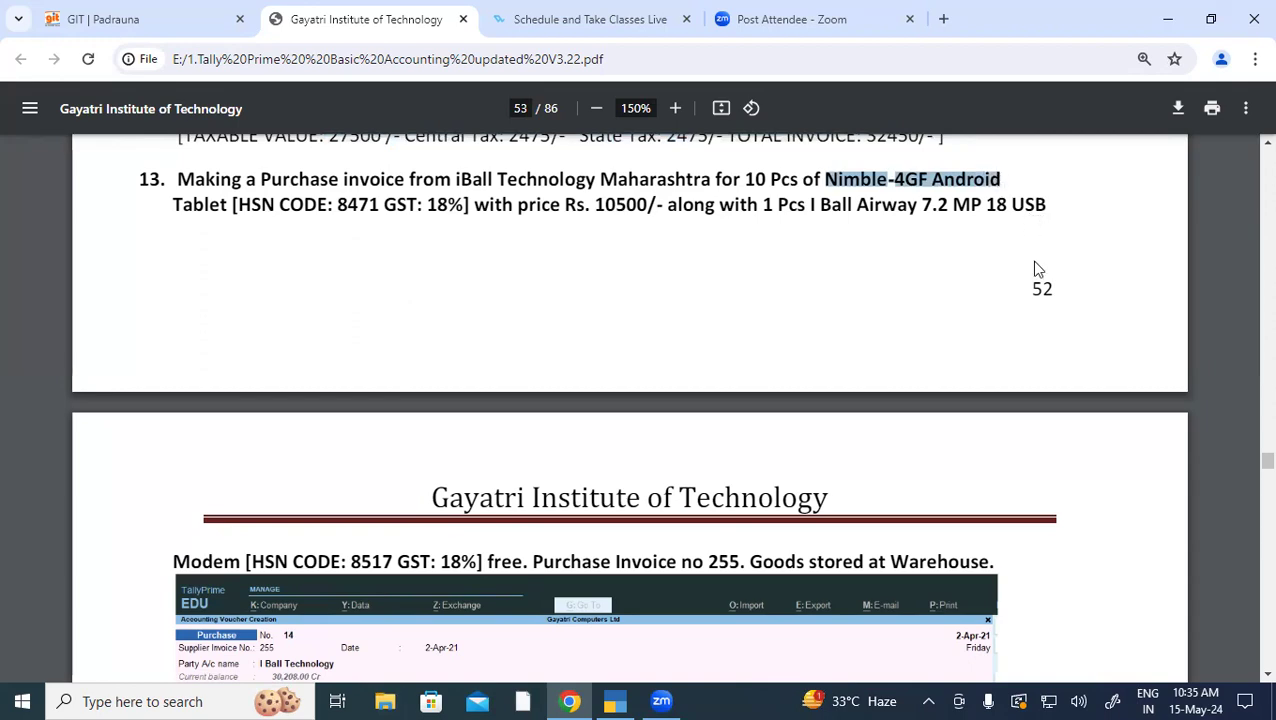
{"action": "key", "text": "alt+Tab"}
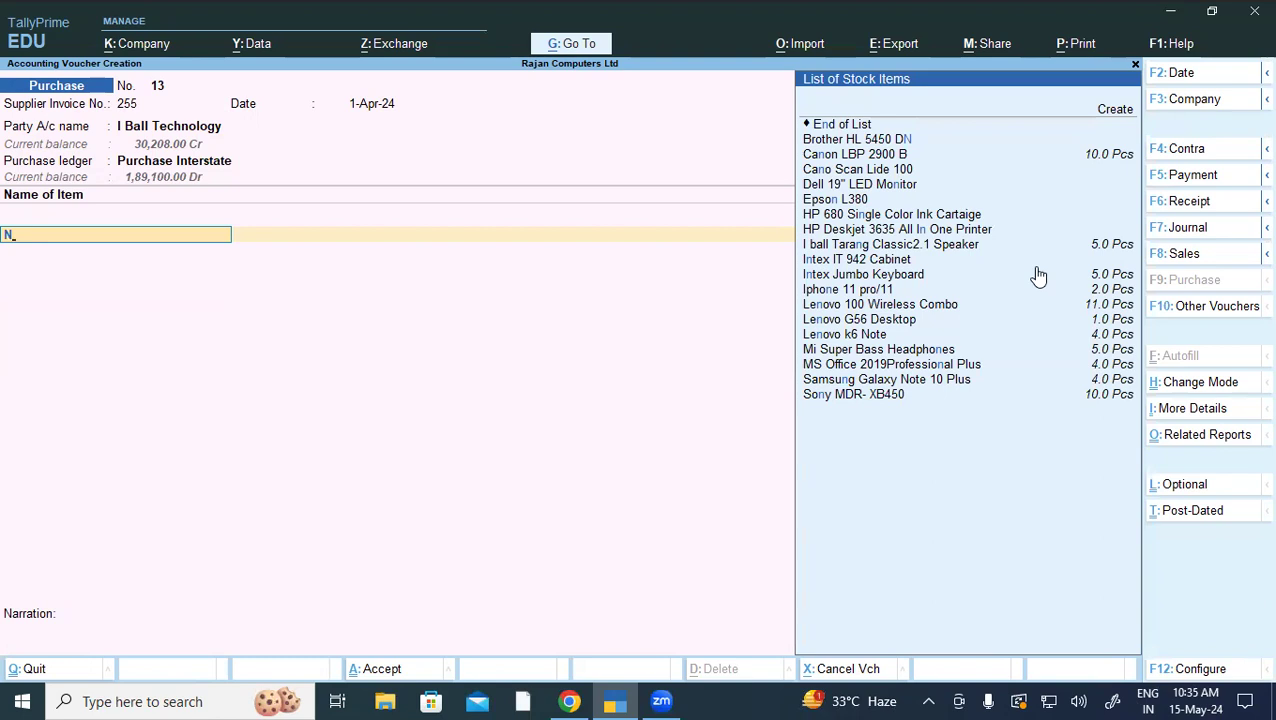
{"action": "key", "text": "alt+c"}
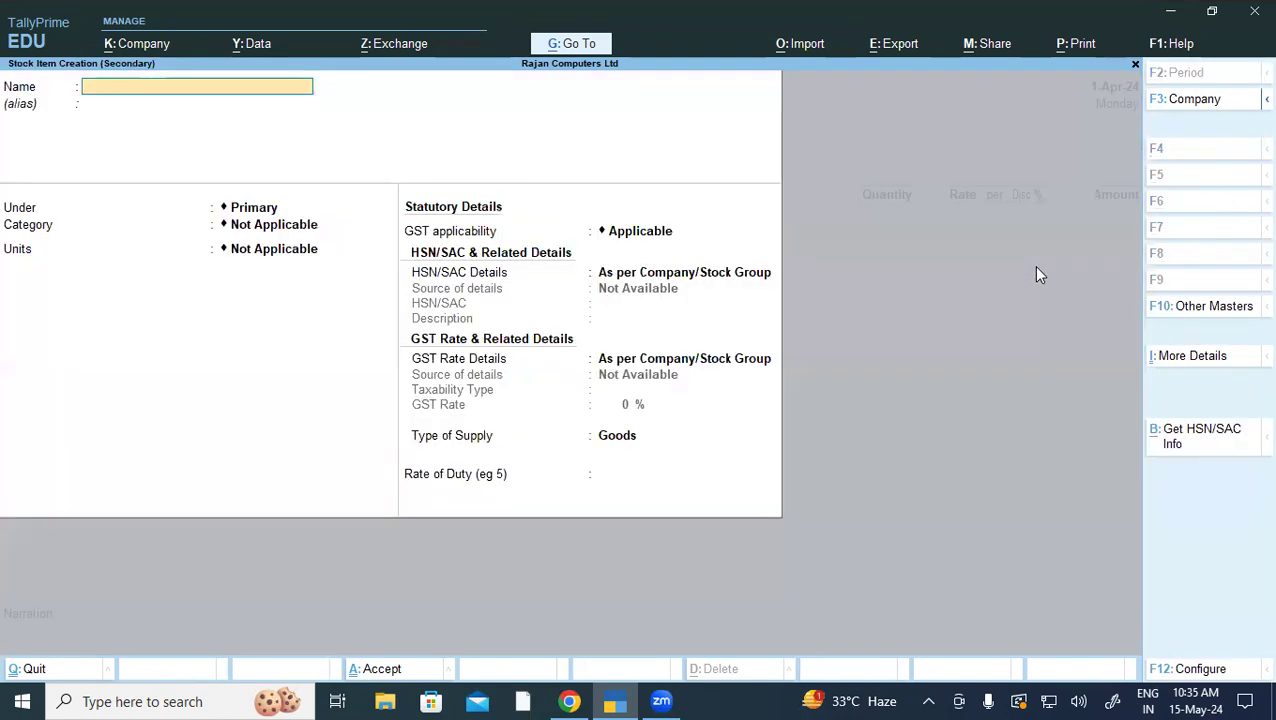
{"action": "key", "text": "ctrl+v"}
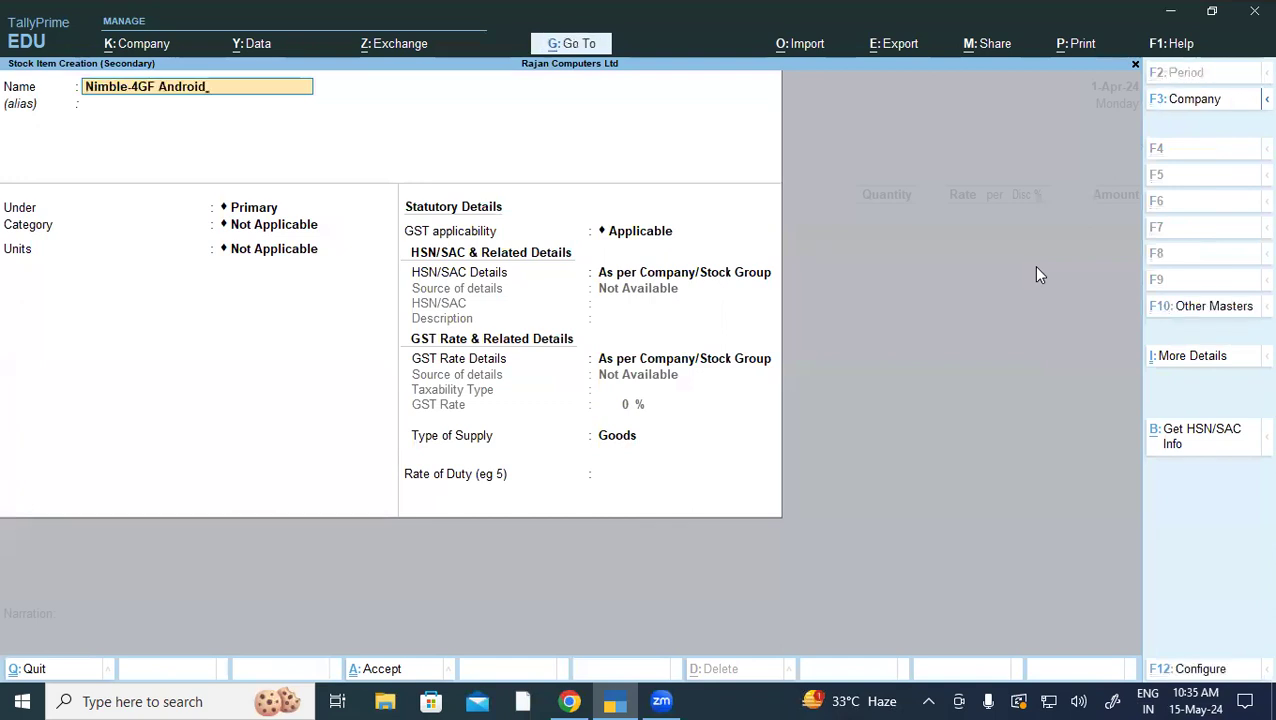
Step: Copy "Tablet" from the PDF to complete the stock item name as Nimble-4GF Android Tablet and leave the alias blank
{"action": "key", "text": "alt+Tab"}
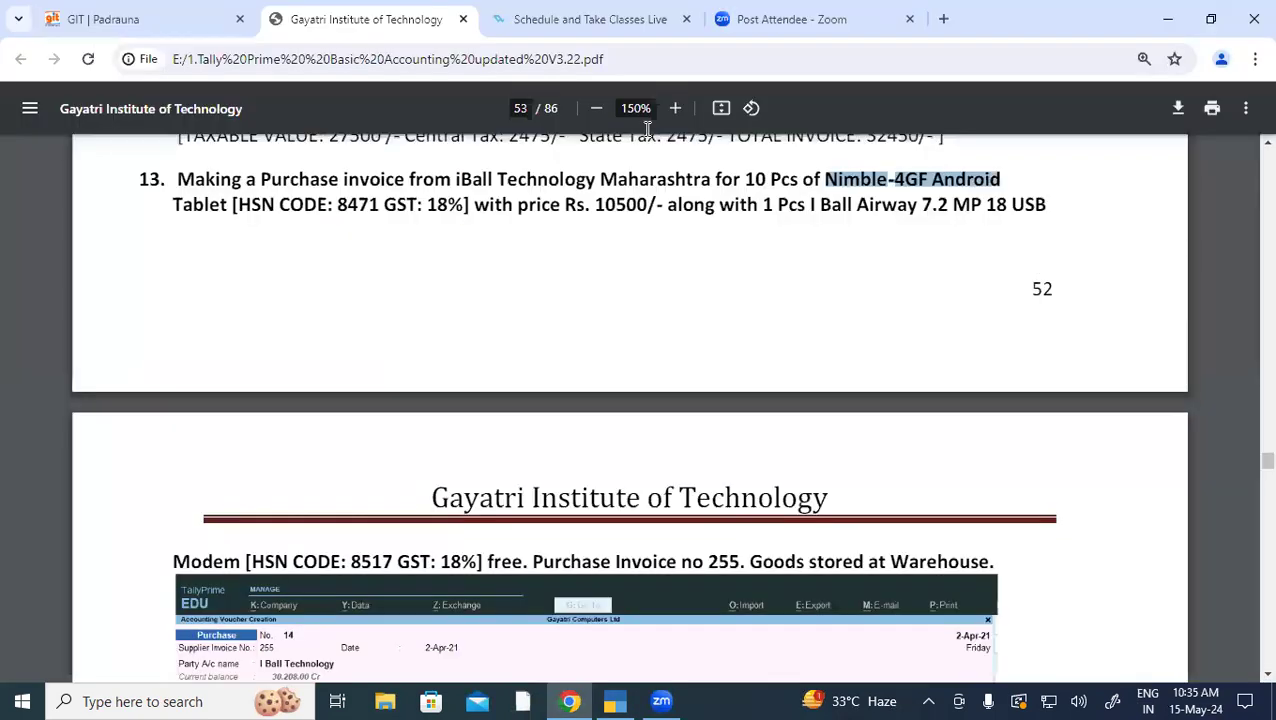
{"action": "double_click", "coordinate": [189, 208]}
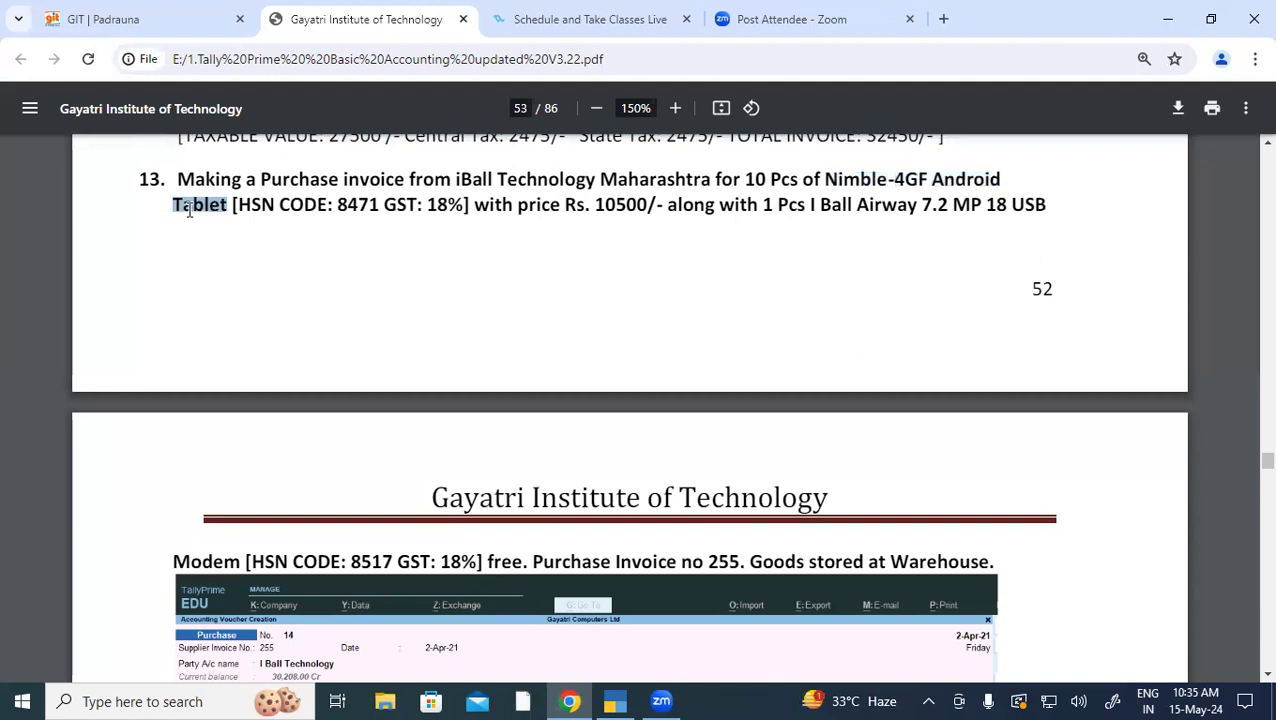
{"action": "key", "text": "ctrl+c"}
{"action": "key", "text": "alt+Tab"}
{"action": "key", "text": "ctrl+v"}
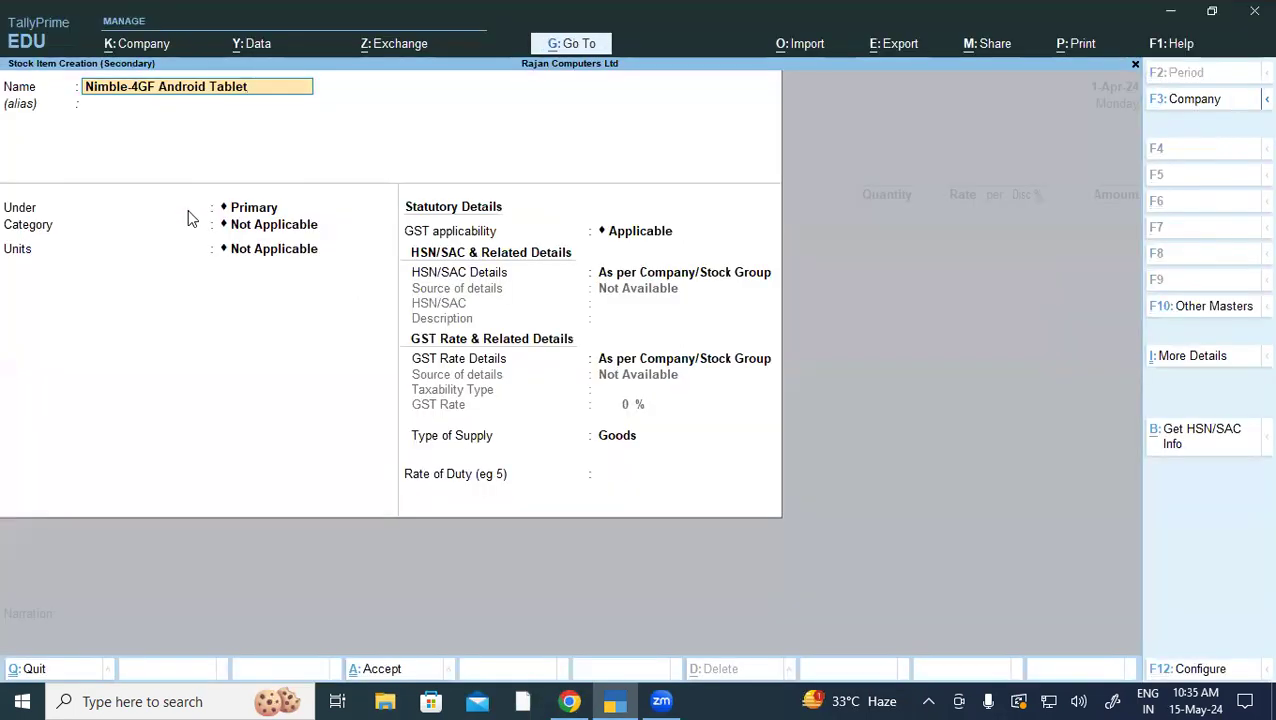
{"action": "key", "text": "Return"}
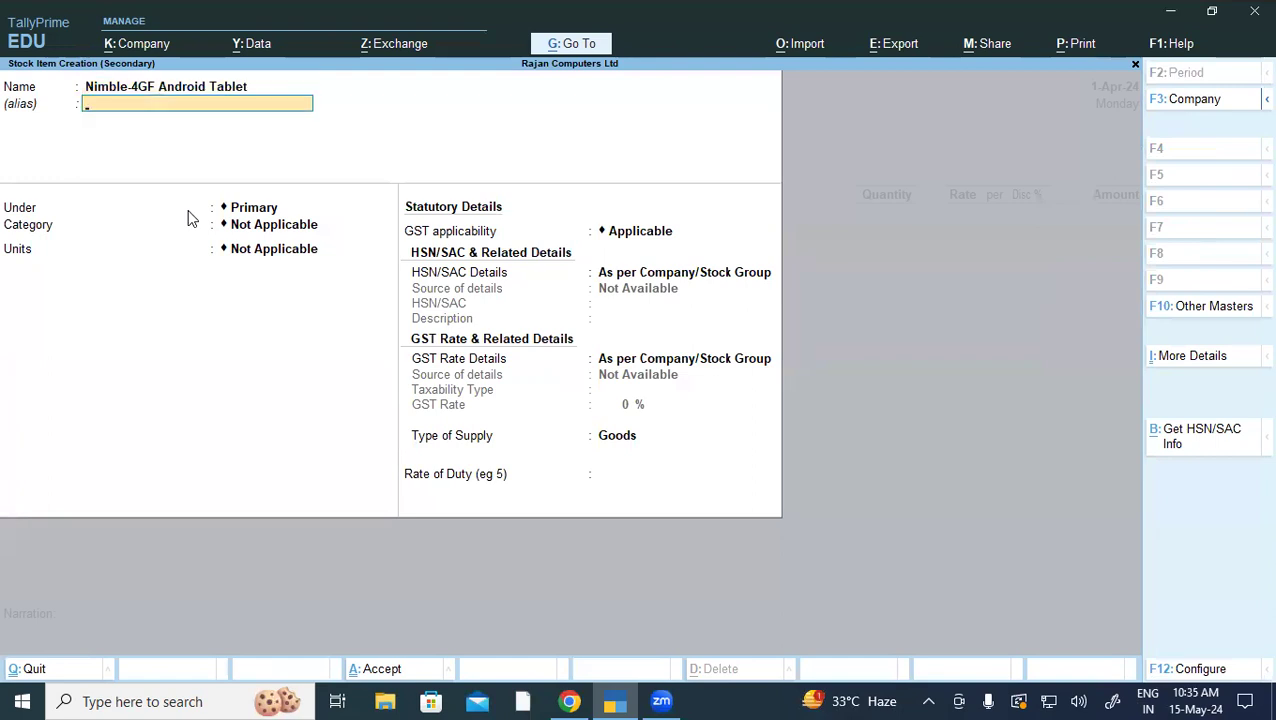
{"action": "key", "text": "Return"}
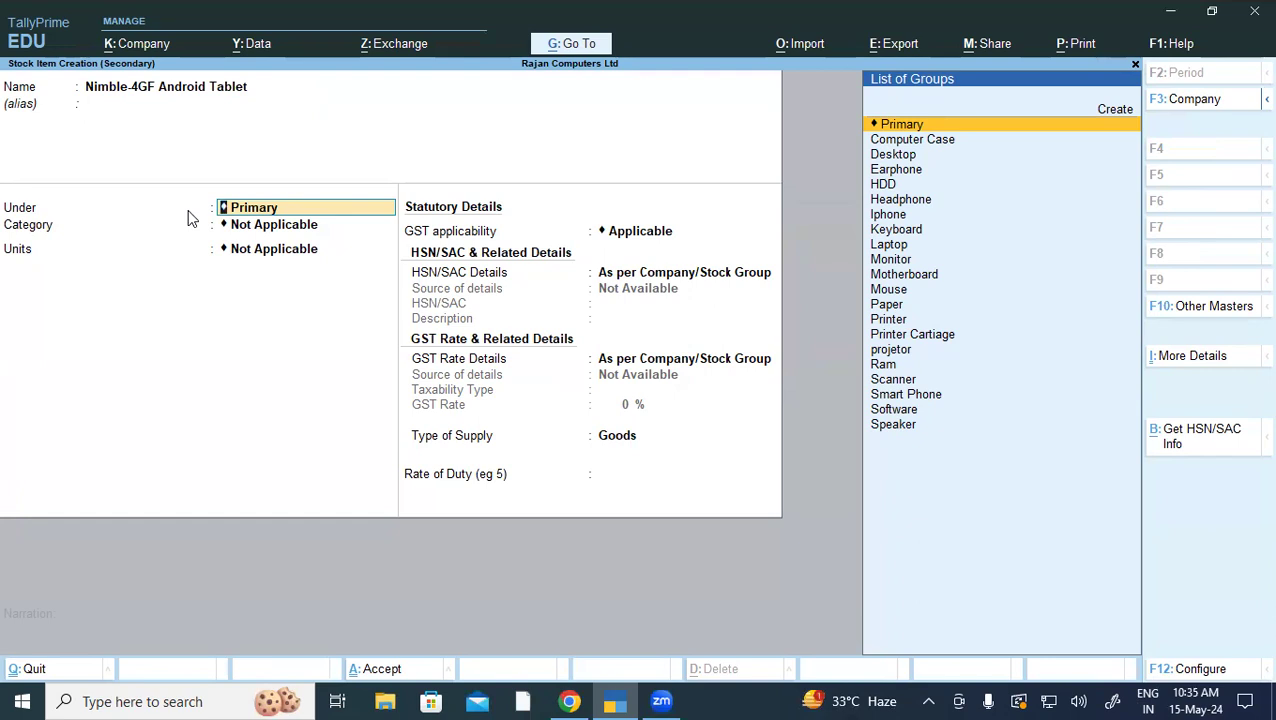
Step: Create a stock group Tablet under Primary with item quantities added, and specify HSN/SAC code 8471
{"action": "key", "text": "alt+c"}
{"action": "type", "text": "Tablet"}
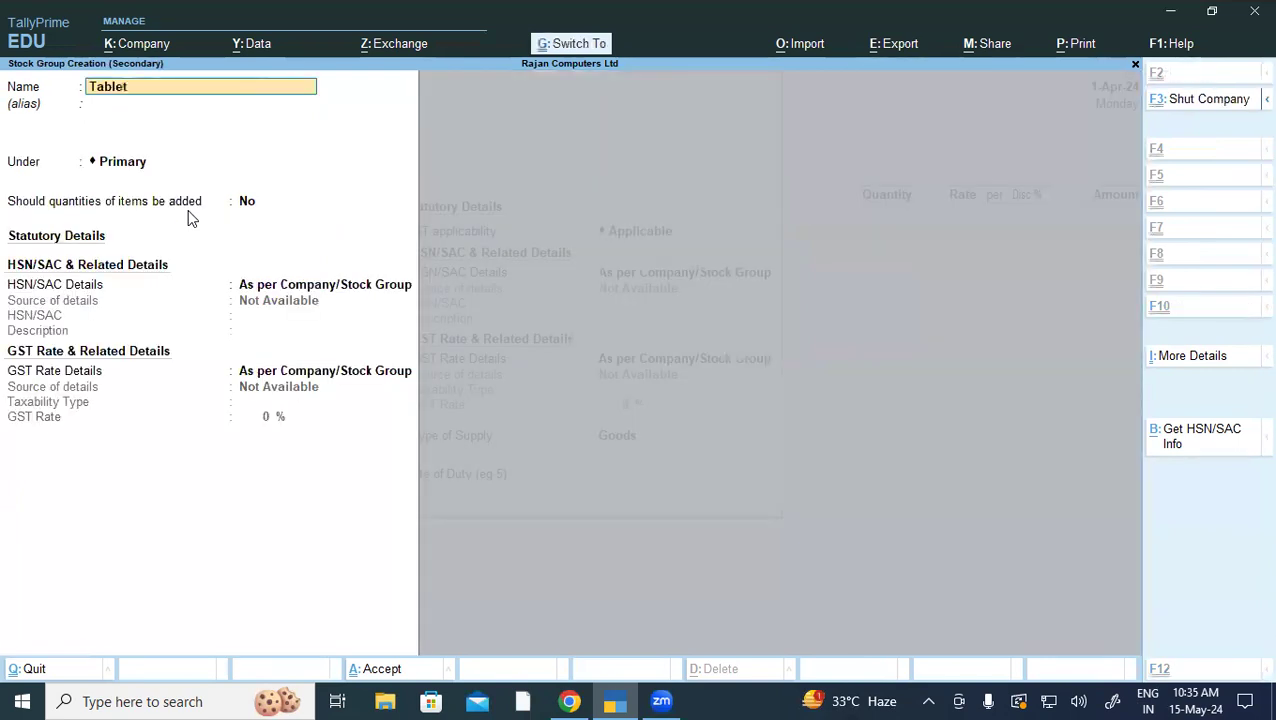
{"action": "key", "text": "Return"}
{"action": "key", "text": "Return"}
{"action": "key", "text": "Return"}
{"action": "key", "text": "y"}
{"action": "key", "text": "Down"}
{"action": "key", "text": "Return"}
{"action": "type", "text": "8471"}
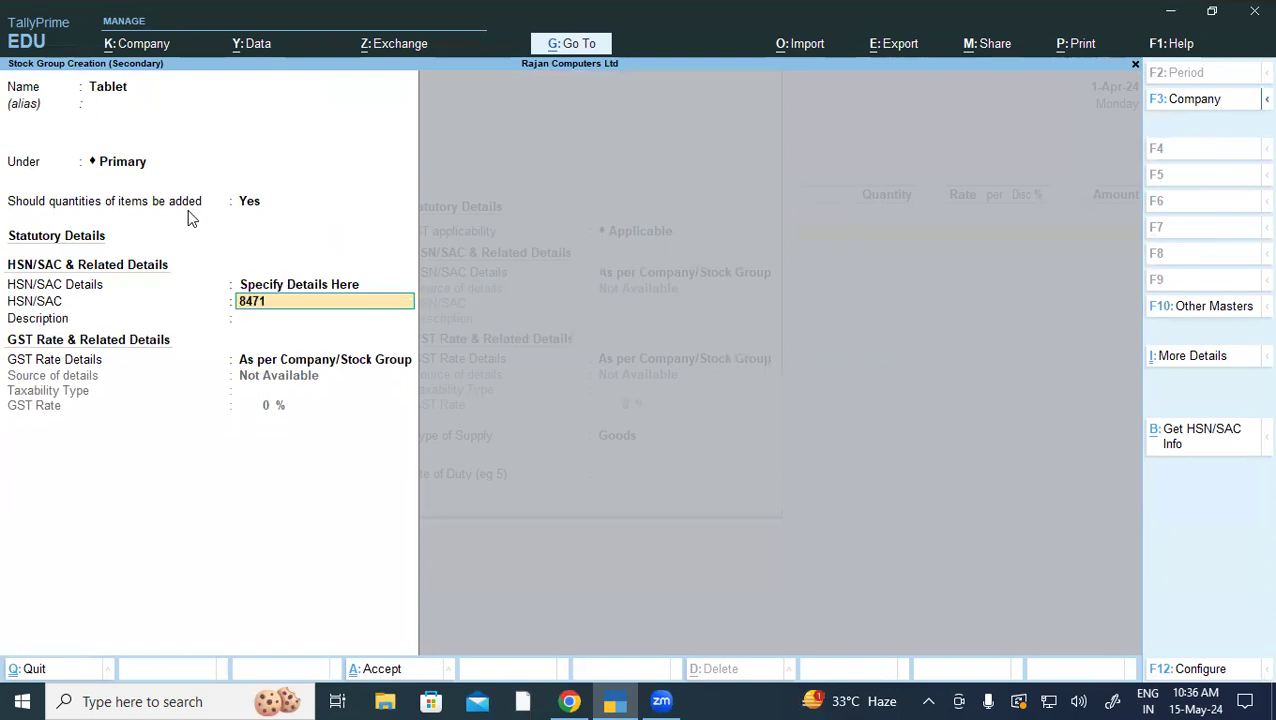
Step: Set the group's HSN description to Tablet, specify its GST as Taxable at 18%, and save the group
{"action": "key", "text": "Return"}
{"action": "key", "text": "ctrl+v"}
{"action": "key", "text": "Return"}
{"action": "key", "text": "Down"}
{"action": "key", "text": "Return"}
{"action": "key", "text": "Return"}
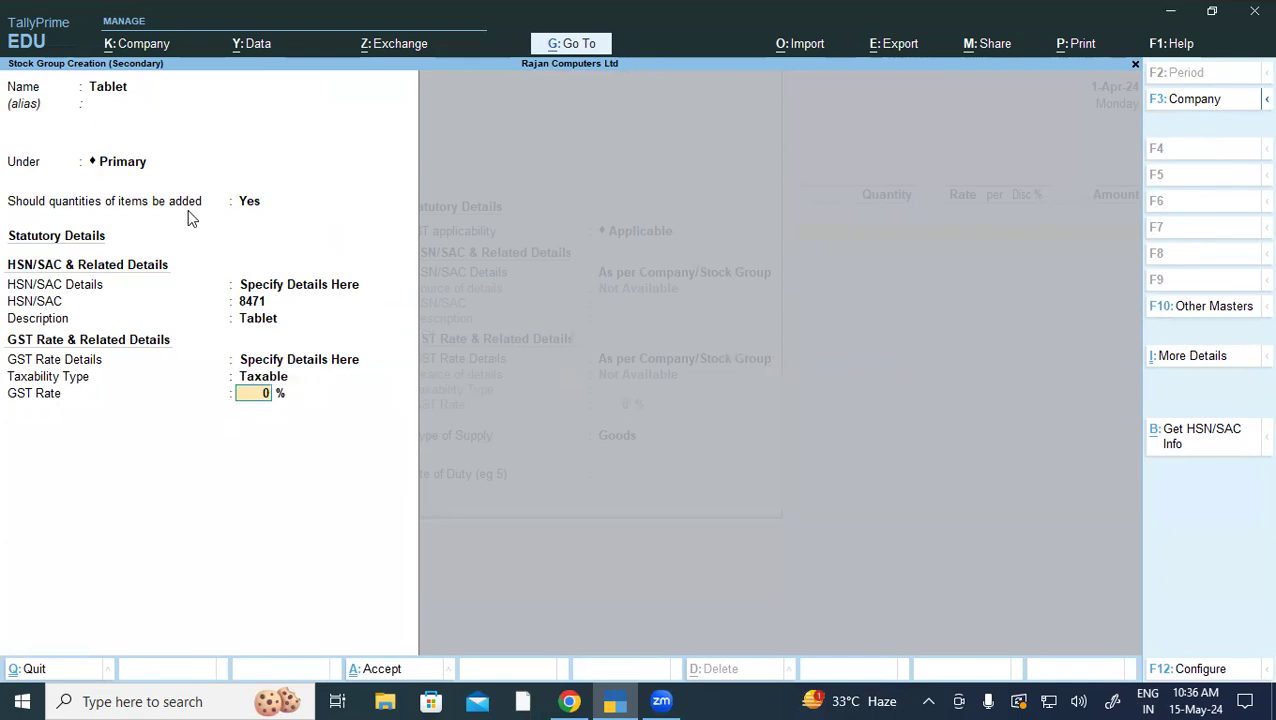
{"action": "key", "text": "Return"}
{"action": "type", "text": "n18"}
{"action": "key", "text": "Return"}
{"action": "key", "text": "Return"}
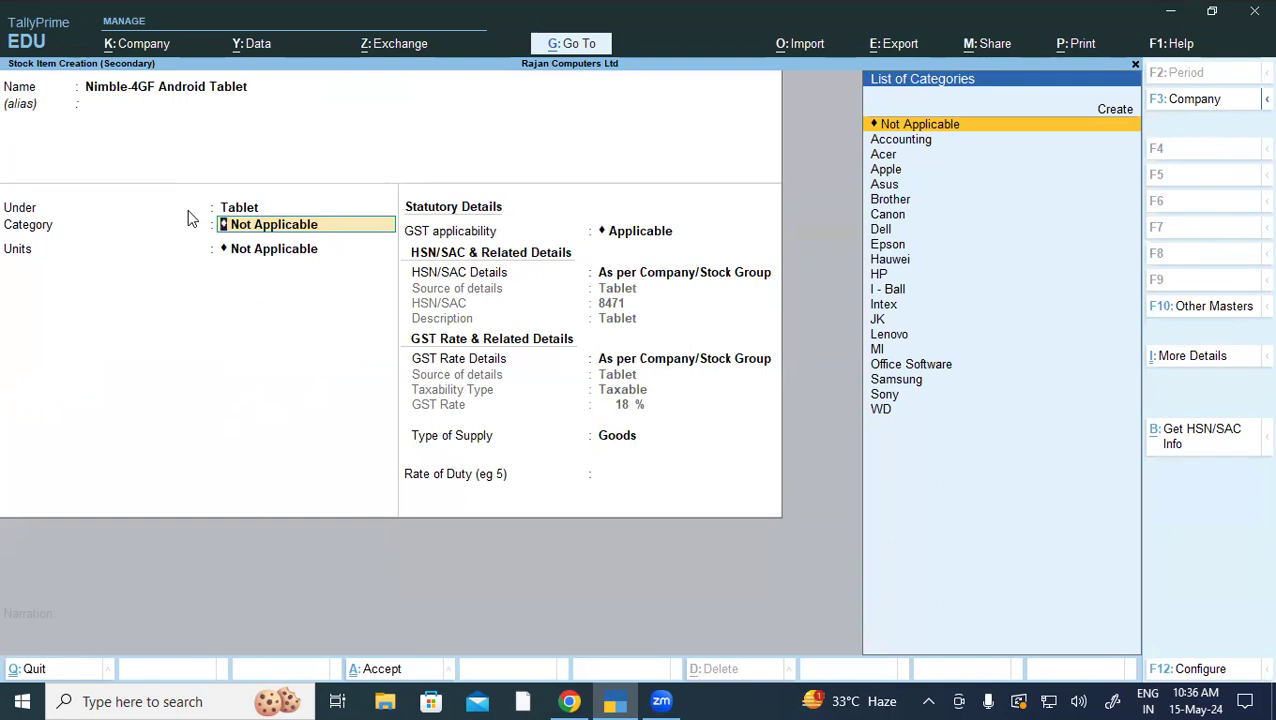
Step: Leave the tablet item's category as Not Applicable, set its units to Pcs, and save the stock item
{"action": "key", "text": "Return"}
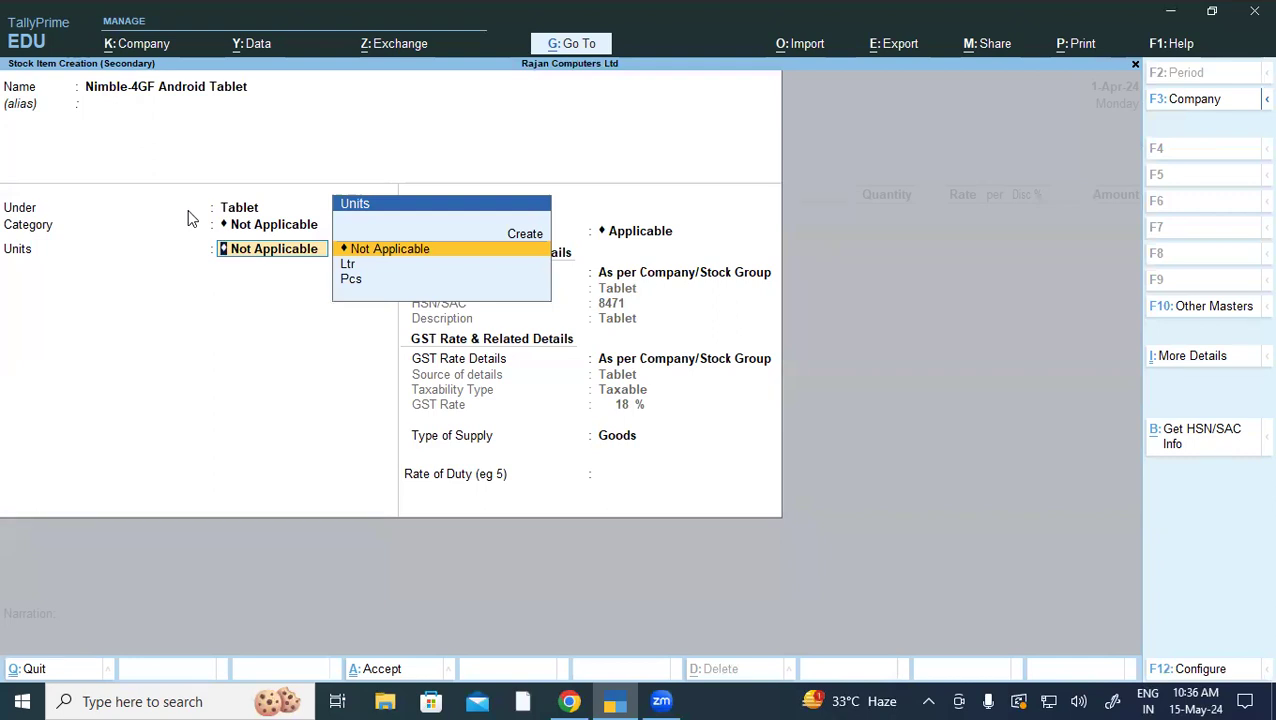
{"action": "key", "text": "Down"}
{"action": "key", "text": "Down"}
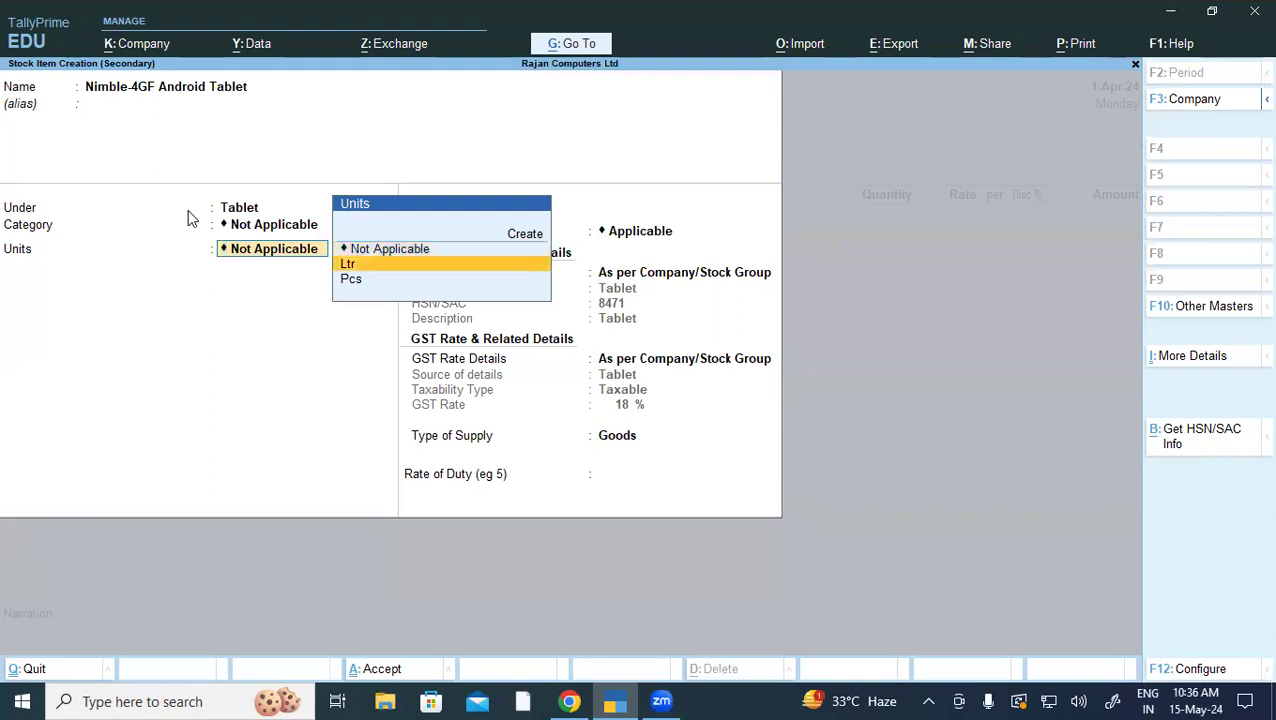
{"action": "key", "text": "Return"}
{"action": "key", "text": "ctrl+a"}
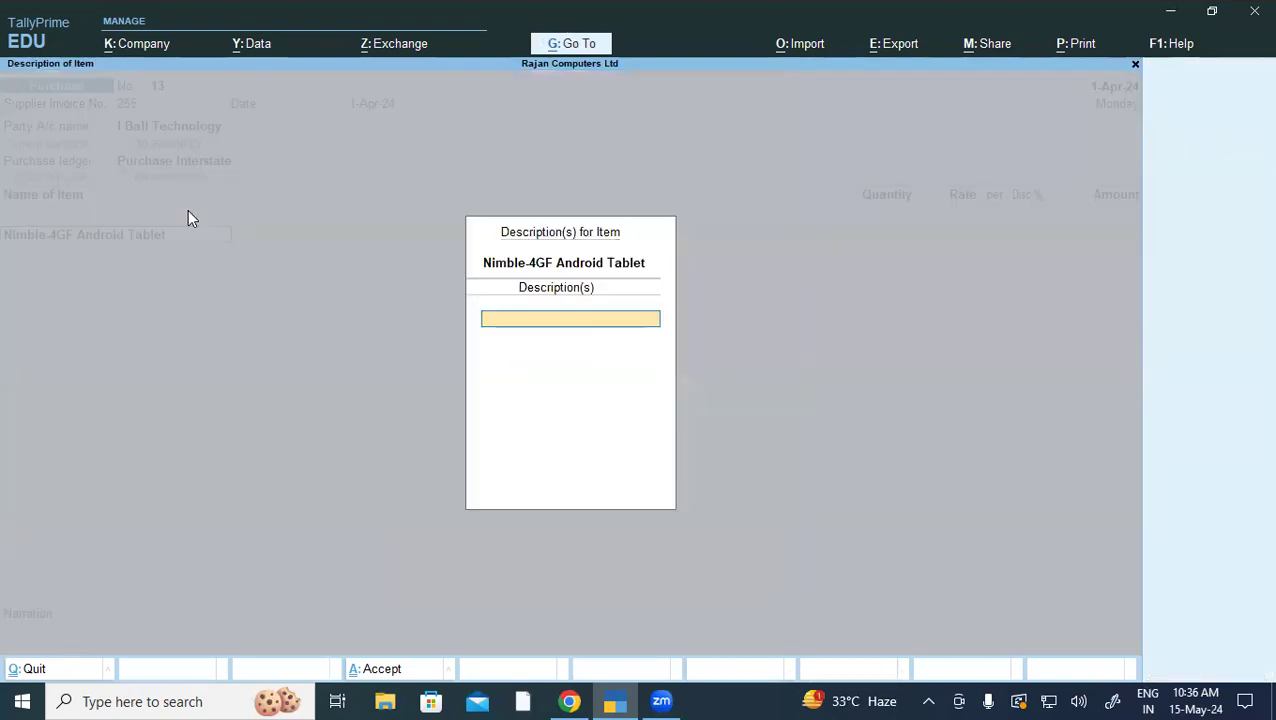
Step: Leave the tablet's description blank and allocate 10 Pcs to the Warehouse at a rate of 10500 per piece
{"action": "key", "text": "Return"}
{"action": "key", "text": "Down"}
{"action": "key", "text": "Down"}
{"action": "key", "text": "Return"}
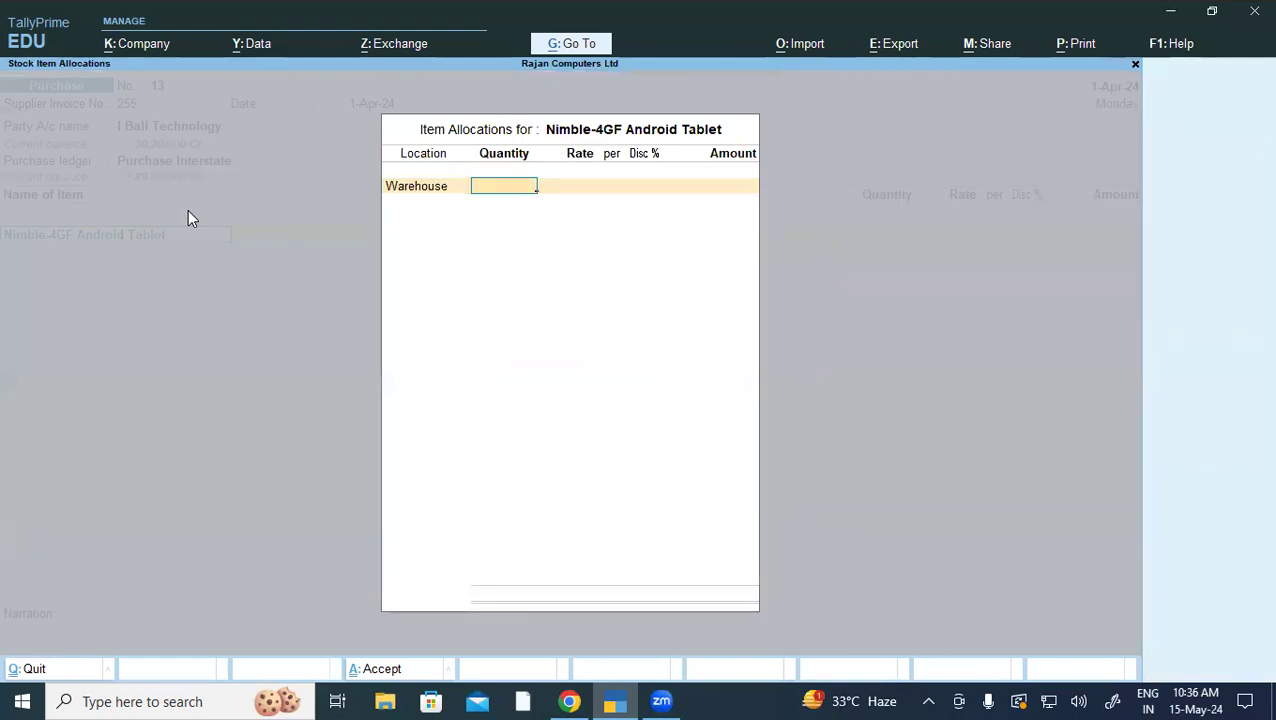
{"action": "type", "text": "10"}
{"action": "key", "text": "Return"}
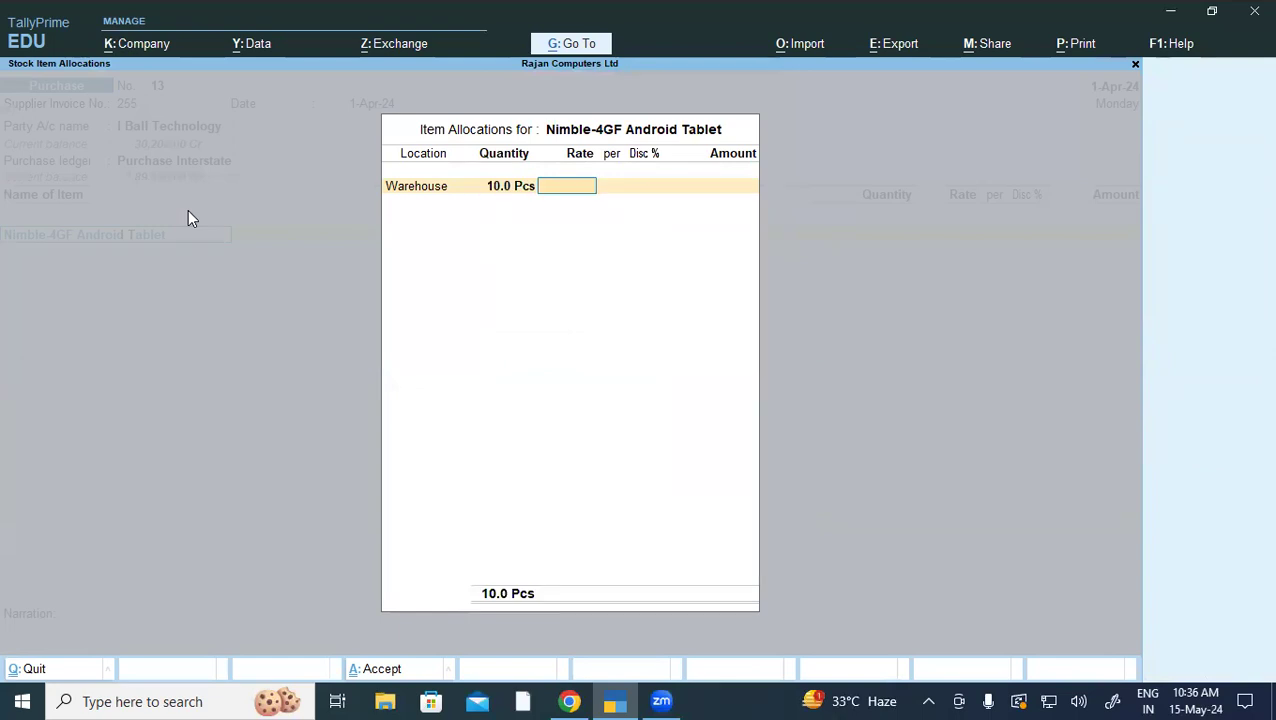
{"action": "type", "text": "10500"}
{"action": "key", "text": "Return"}
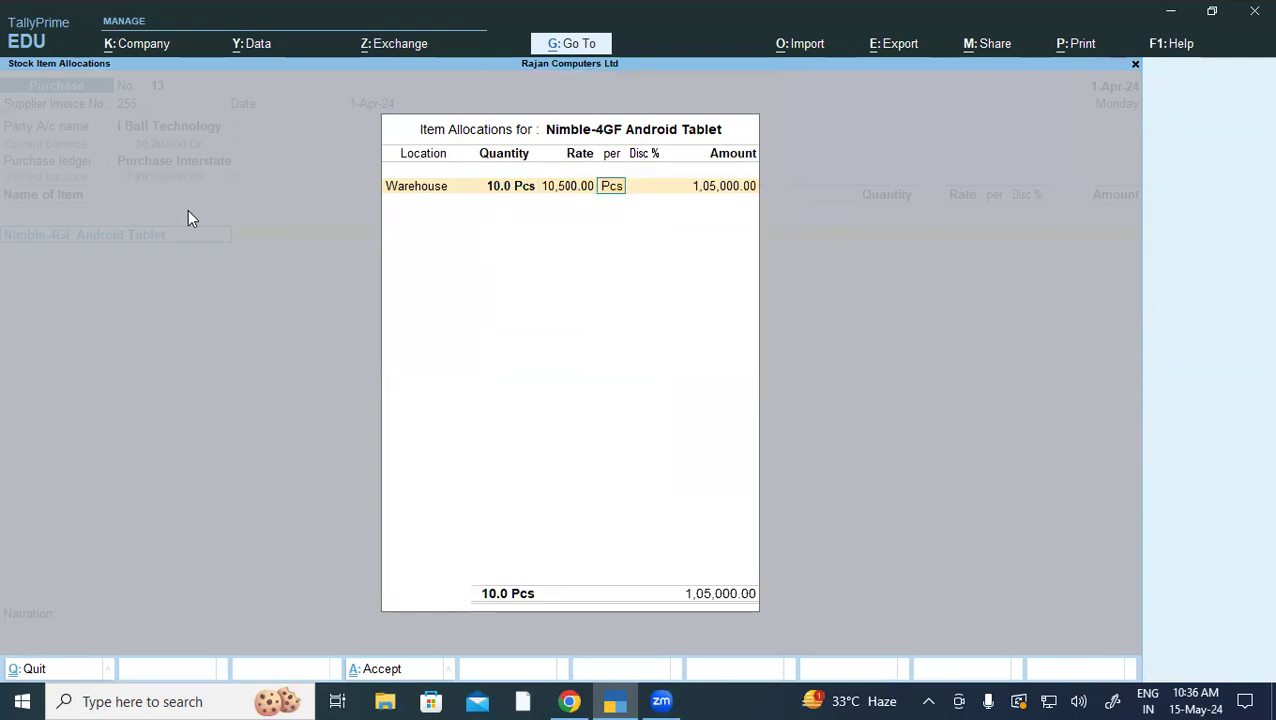
{"action": "key", "text": "Return"}
{"action": "key", "text": "Return"}
{"action": "key", "text": "Return"}
{"action": "key", "text": "Return"}
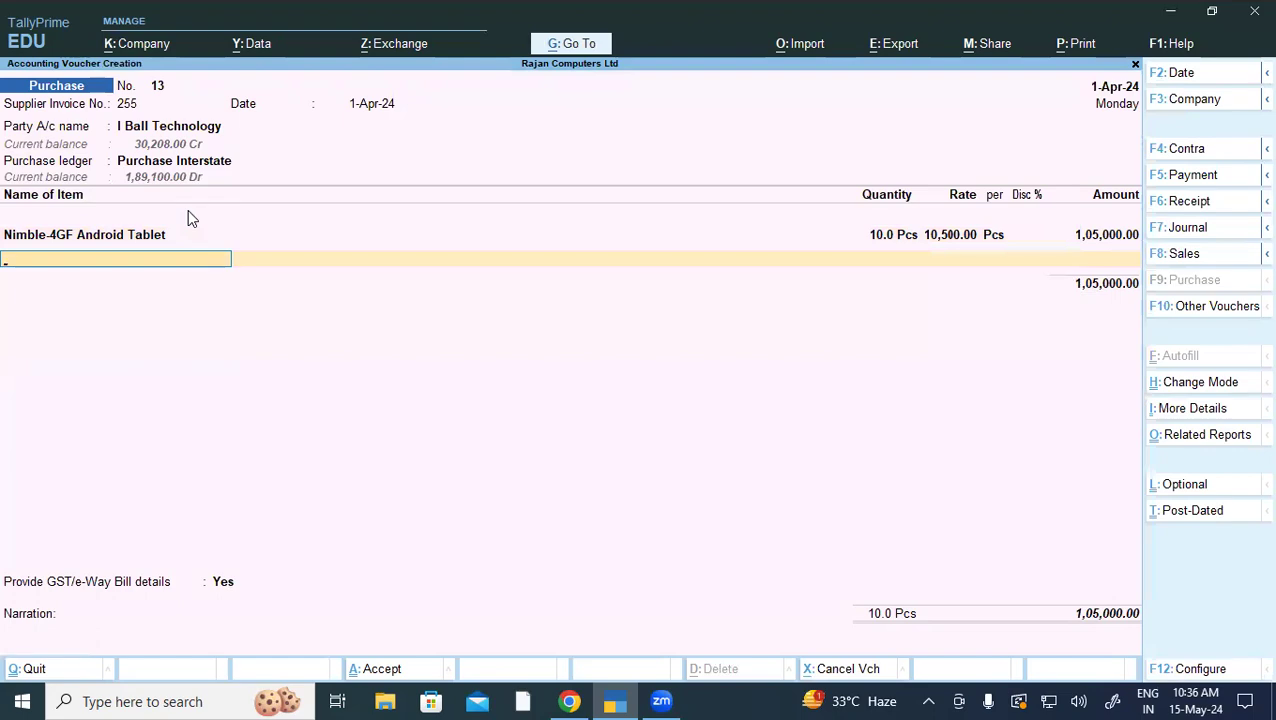
Step: Create another stock item from the voucher, naming it with "I Ball Airway 7.2 MP 18 USB" copied from exercise 13 in the PDF
{"action": "key", "text": "alt+Tab"}
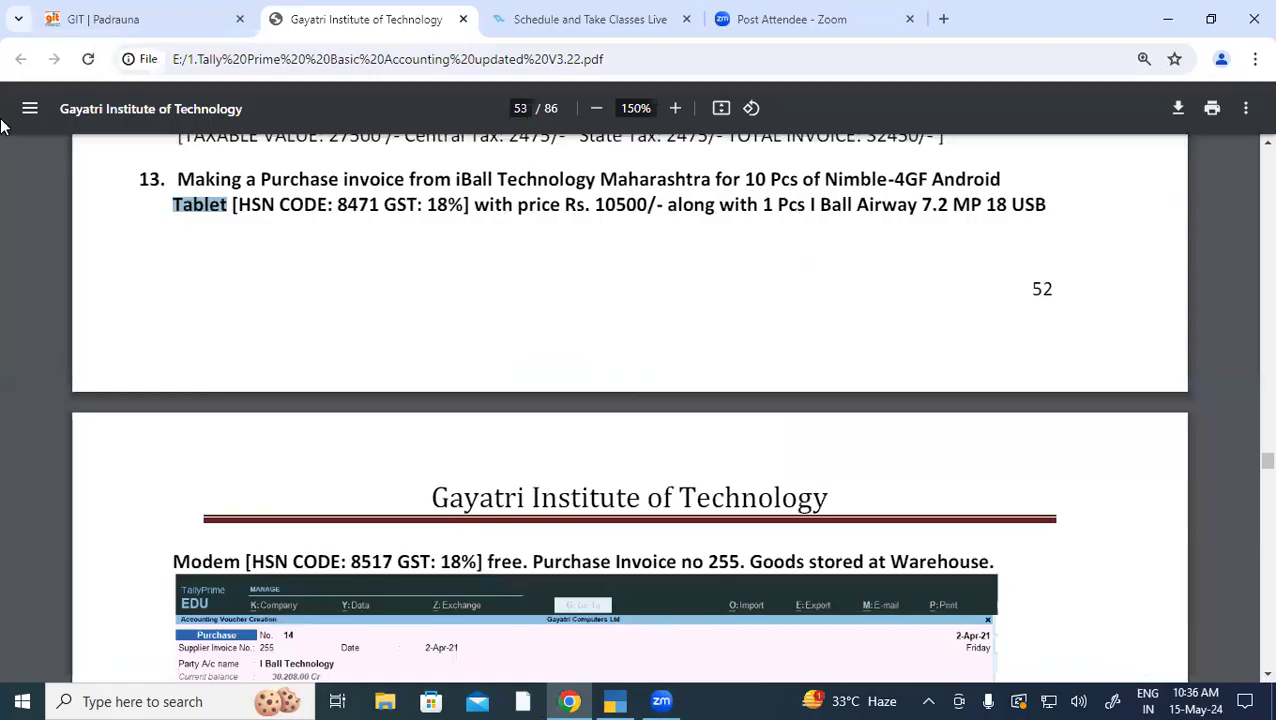
{"action": "left_click_drag", "start_coordinate": [806, 205], "coordinate": [1047, 206]}
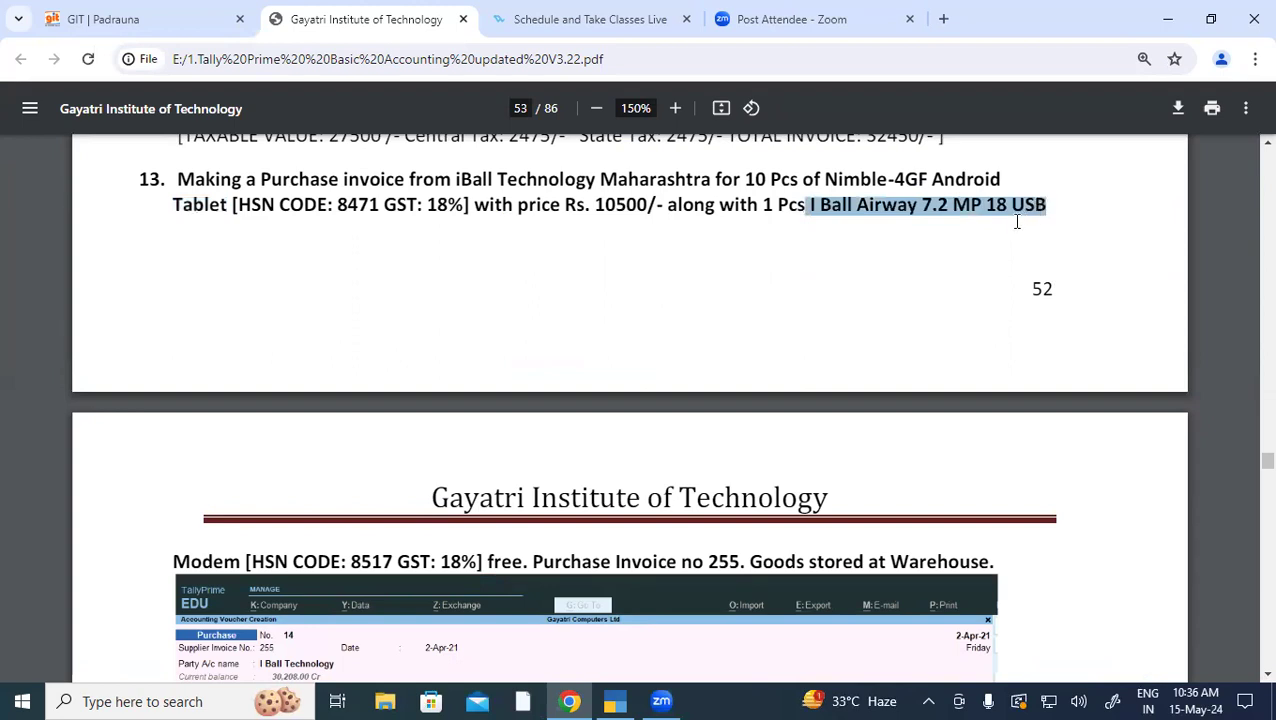
{"action": "key", "text": "alt+Tab"}
{"action": "key", "text": "alt+c"}
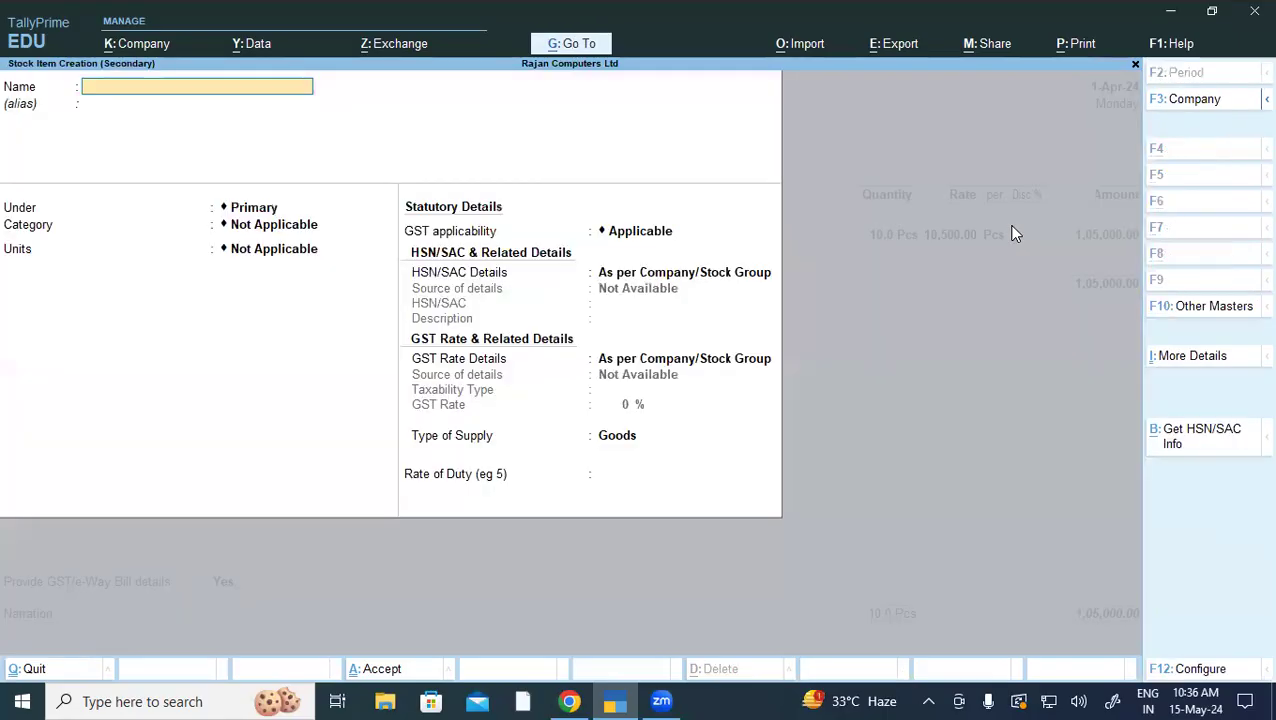
{"action": "key", "text": "ctrl+v"}
Step: Copy "Modem" from the PDF to complete the item name as I Ball Airway 7.2 MP 18 USB Modem, leaving the alias blank
{"action": "key", "text": "alt+Tab"}
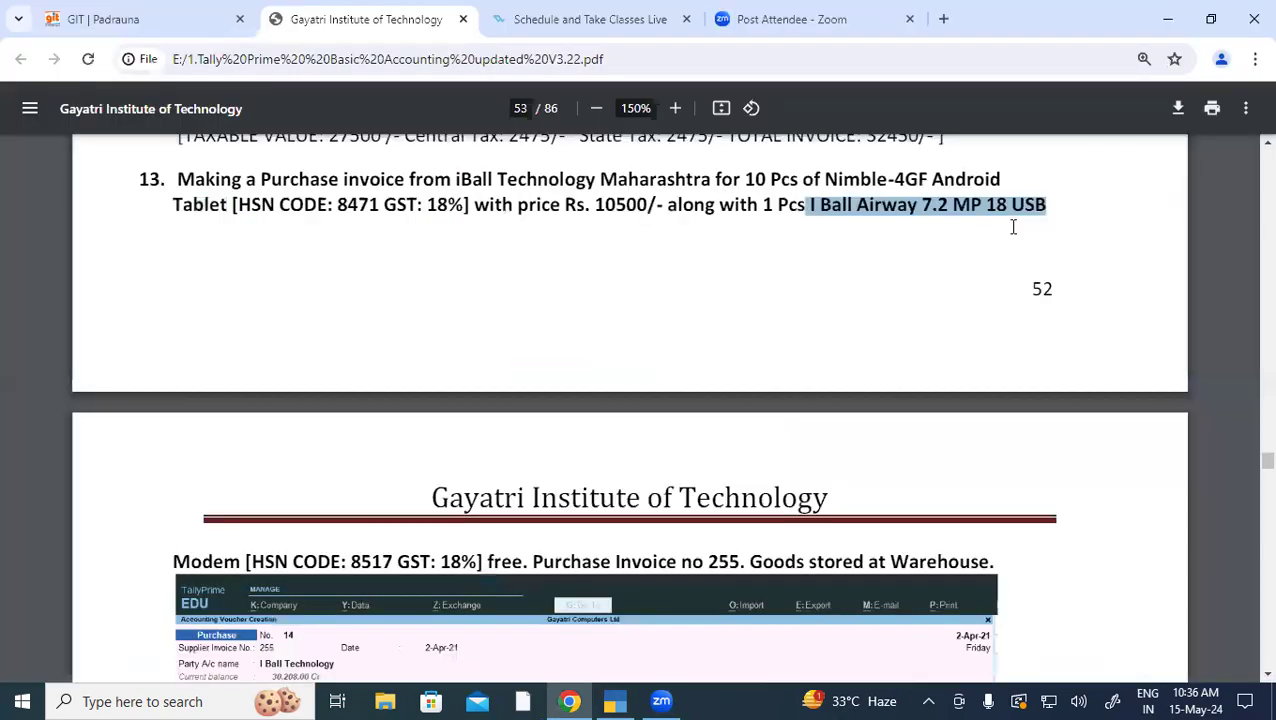
{"action": "double_click", "coordinate": [206, 562]}
{"action": "key", "text": "ctrl+c"}
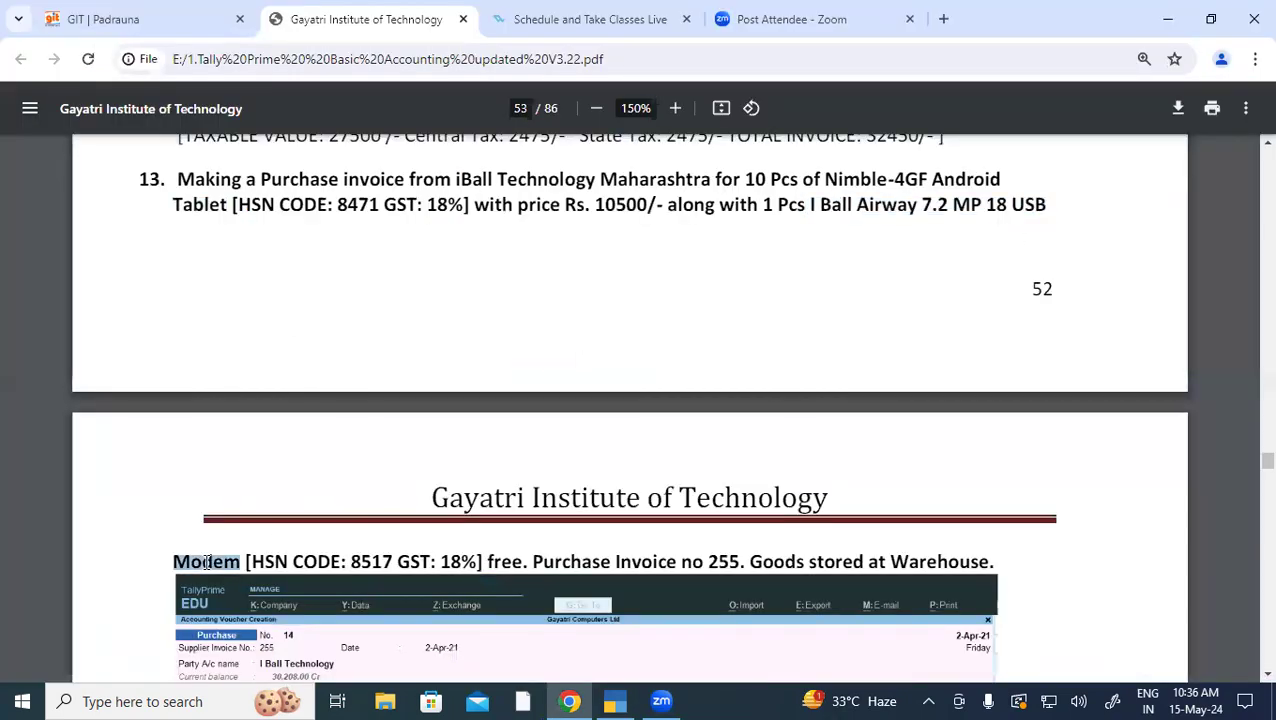
{"action": "key", "text": "alt+Tab"}
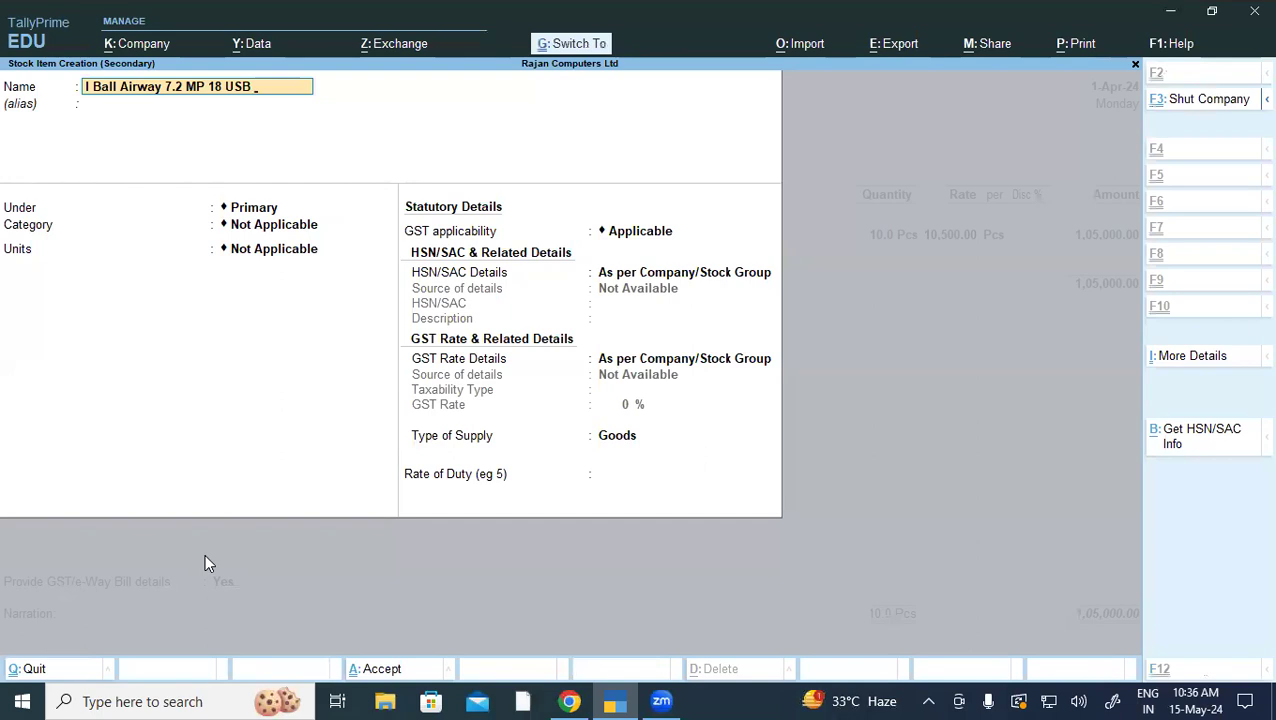
{"action": "key", "text": "ctrl+v"}
{"action": "key", "text": "Return"}
{"action": "key", "text": "Return"}
Step: Start a new stock group Modem under Primary with item quantities added and HSN/SAC details set to Specify Details Here
{"action": "type", "text": "Mo"}
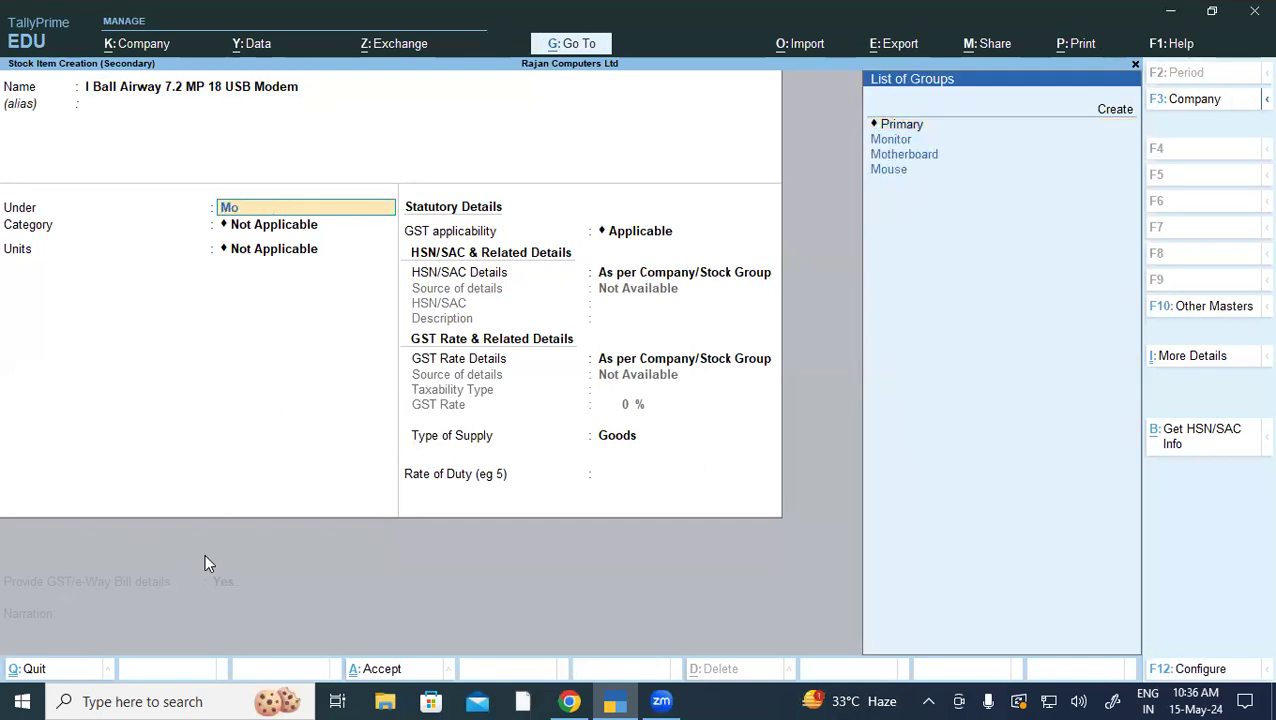
{"action": "key", "text": "Up"}
{"action": "key", "text": "Up"}
{"action": "key", "text": "Up"}
{"action": "key", "text": "Up"}
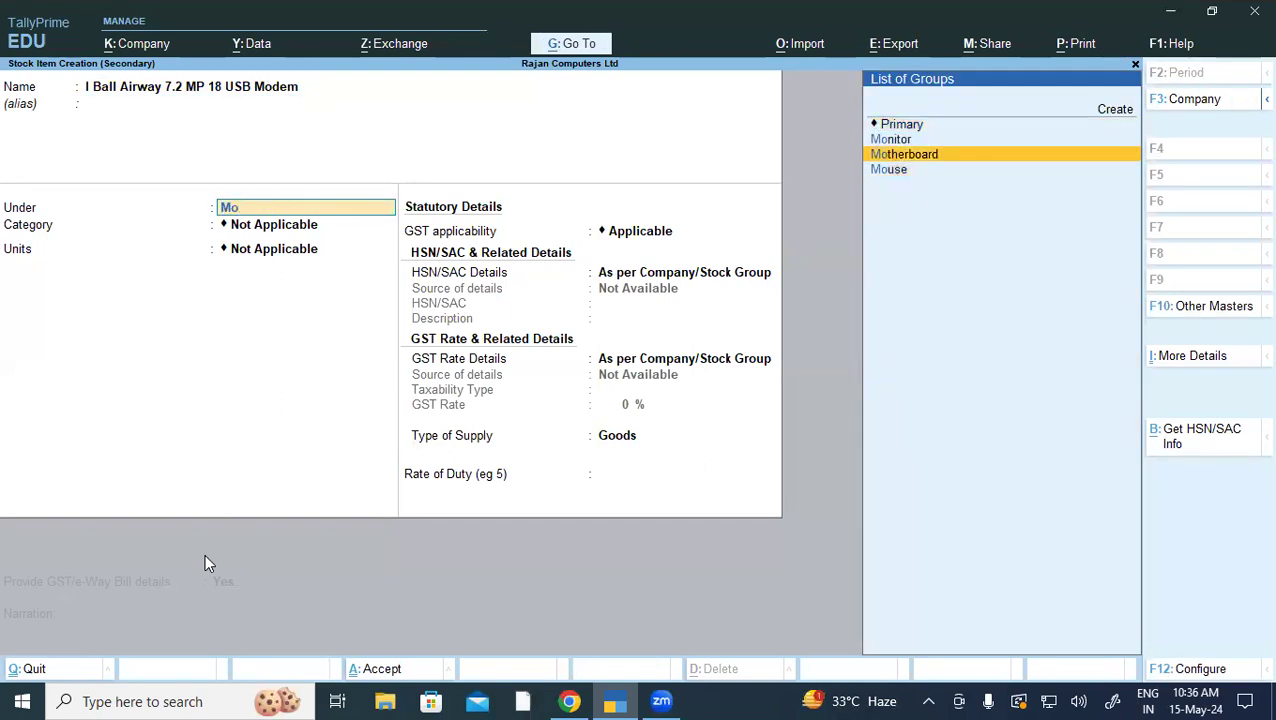
{"action": "key", "text": "Return"}
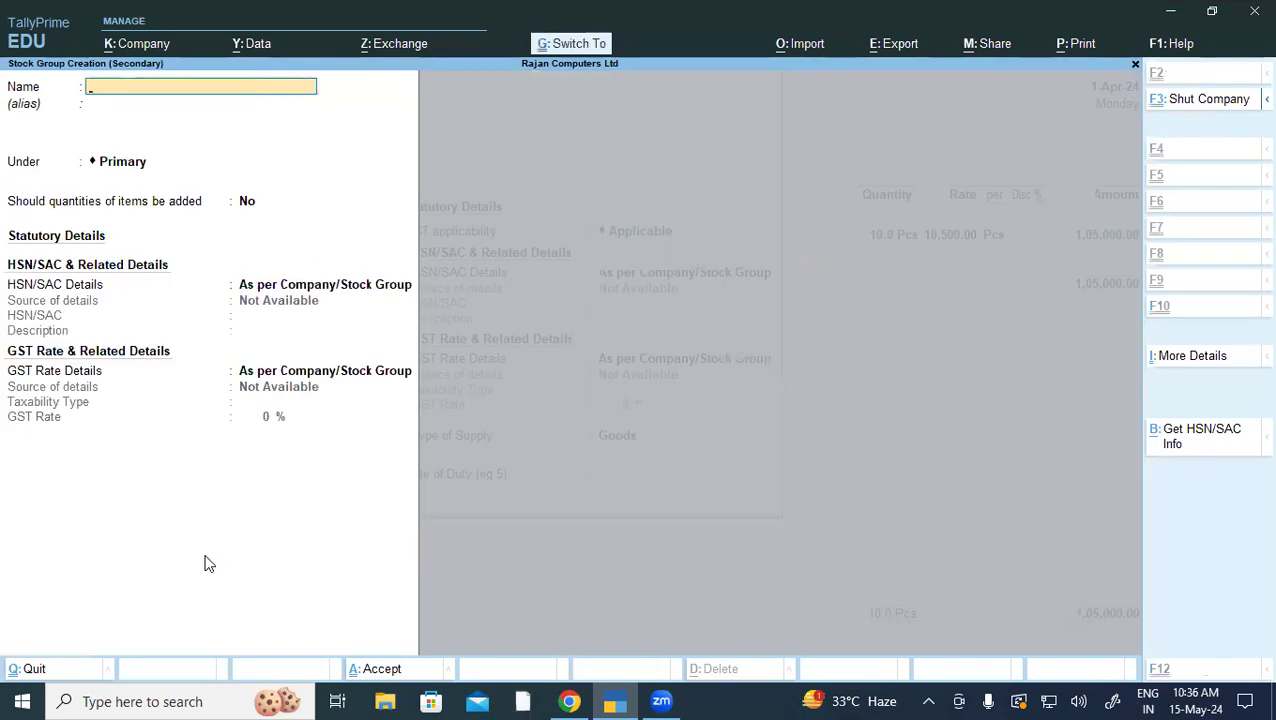
{"action": "key", "text": "ctrl+v"}
{"action": "key", "text": "Return"}
{"action": "key", "text": "Return"}
{"action": "key", "text": "Return"}
{"action": "key", "text": "Return"}
{"action": "key", "text": "BackSpace"}
{"action": "key", "text": "y"}
{"action": "key", "text": "Down"}
{"action": "key", "text": "Return"}
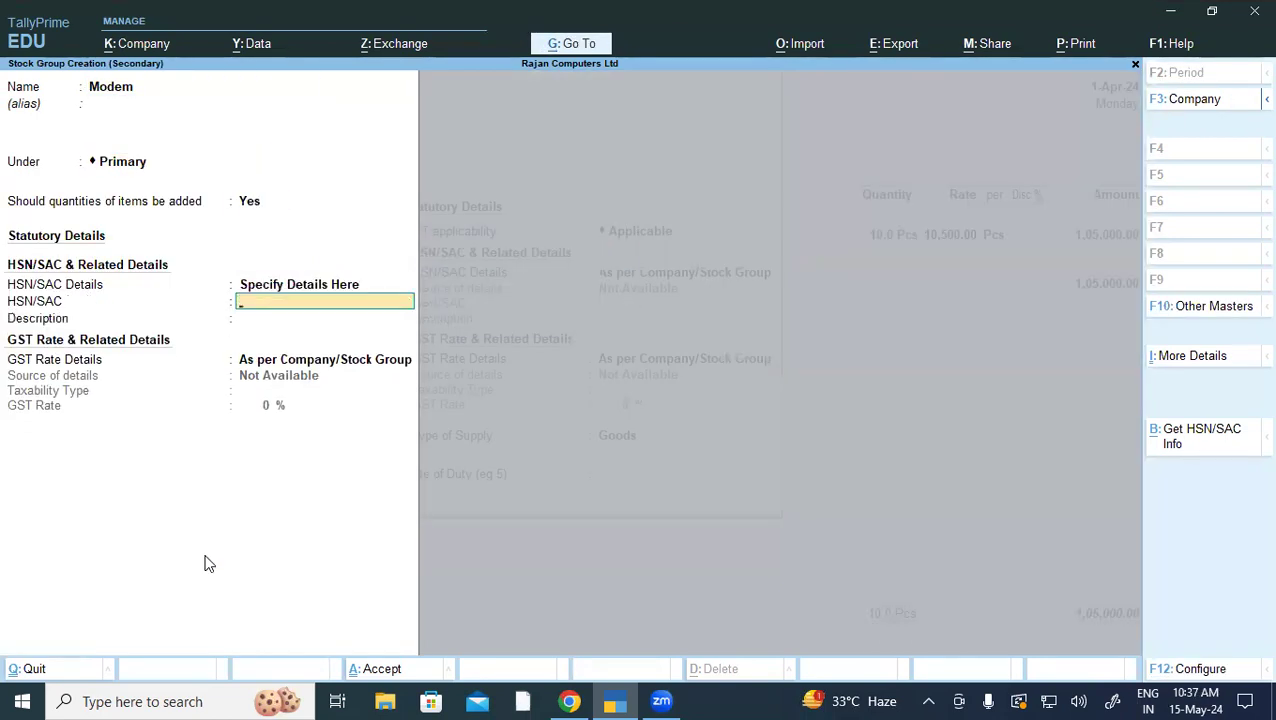
Step: Give the Modem group HSN/SAC code 8517, description Modem and a Taxable GST rate of 18%, and save it
{"action": "key", "text": "alt+Tab"}
{"action": "key", "text": "alt+Tab"}
{"action": "type", "text": "8517"}
{"action": "key", "text": "Return"}
{"action": "key", "text": "ctrl"}
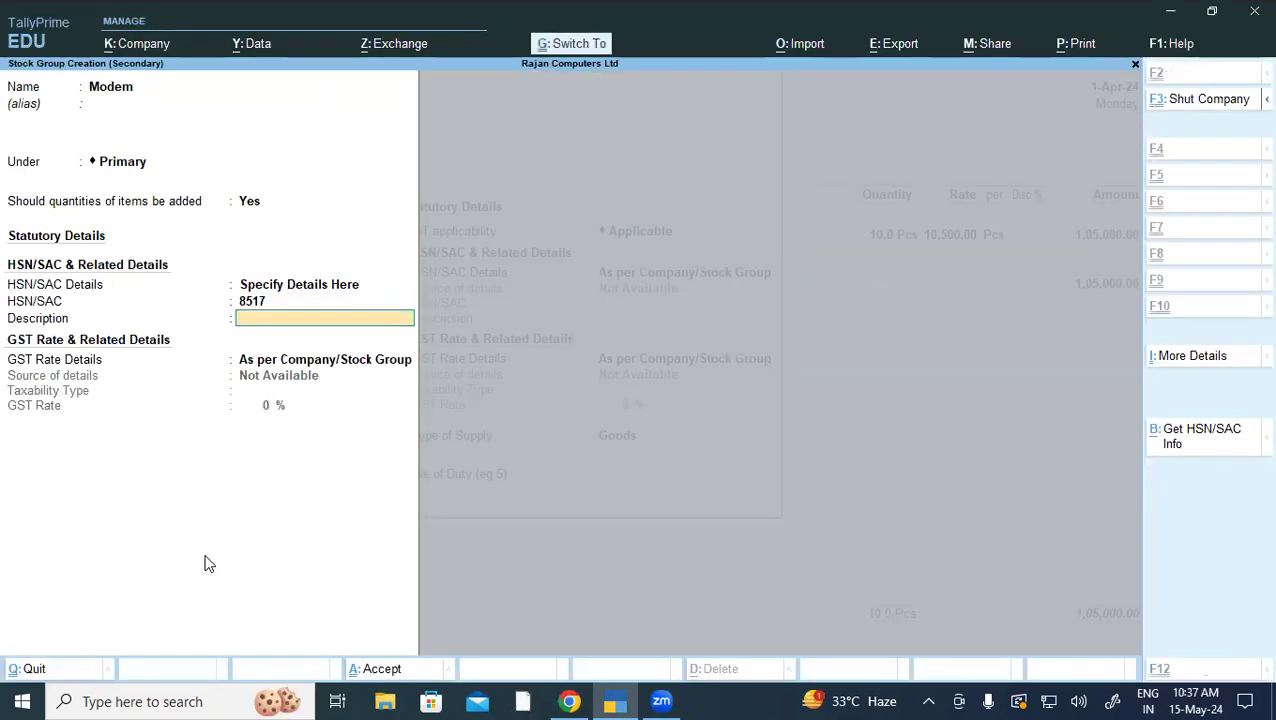
{"action": "key", "text": "Return"}
{"action": "key", "text": "Down"}
{"action": "key", "text": "Return"}
{"action": "type", "text": "18"}
{"action": "key", "text": "Return"}
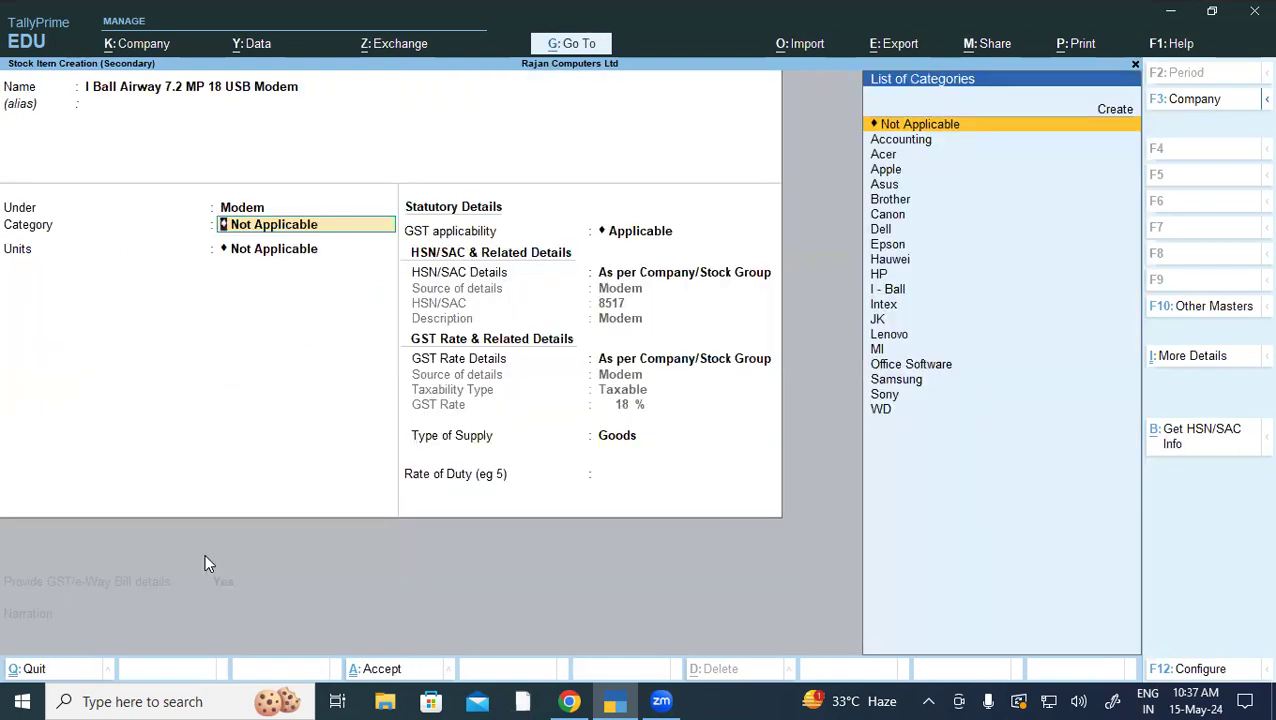
Step: Set the modem item's category to I - Ball and its units to Pcs, and save the stock item
{"action": "type", "text": "i"}
{"action": "key", "text": "Down"}
{"action": "key", "text": "Down"}
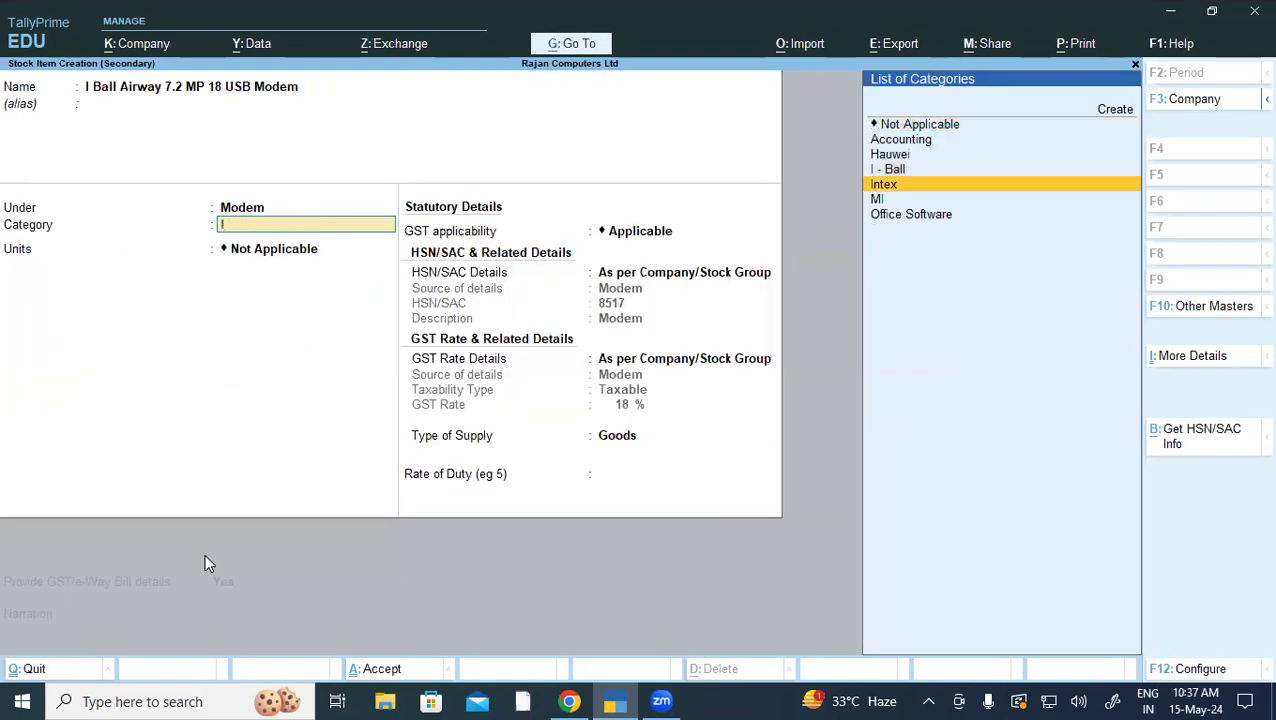
{"action": "key", "text": "Up"}
{"action": "key", "text": "Return"}
{"action": "key", "text": "Down"}
{"action": "key", "text": "Down"}
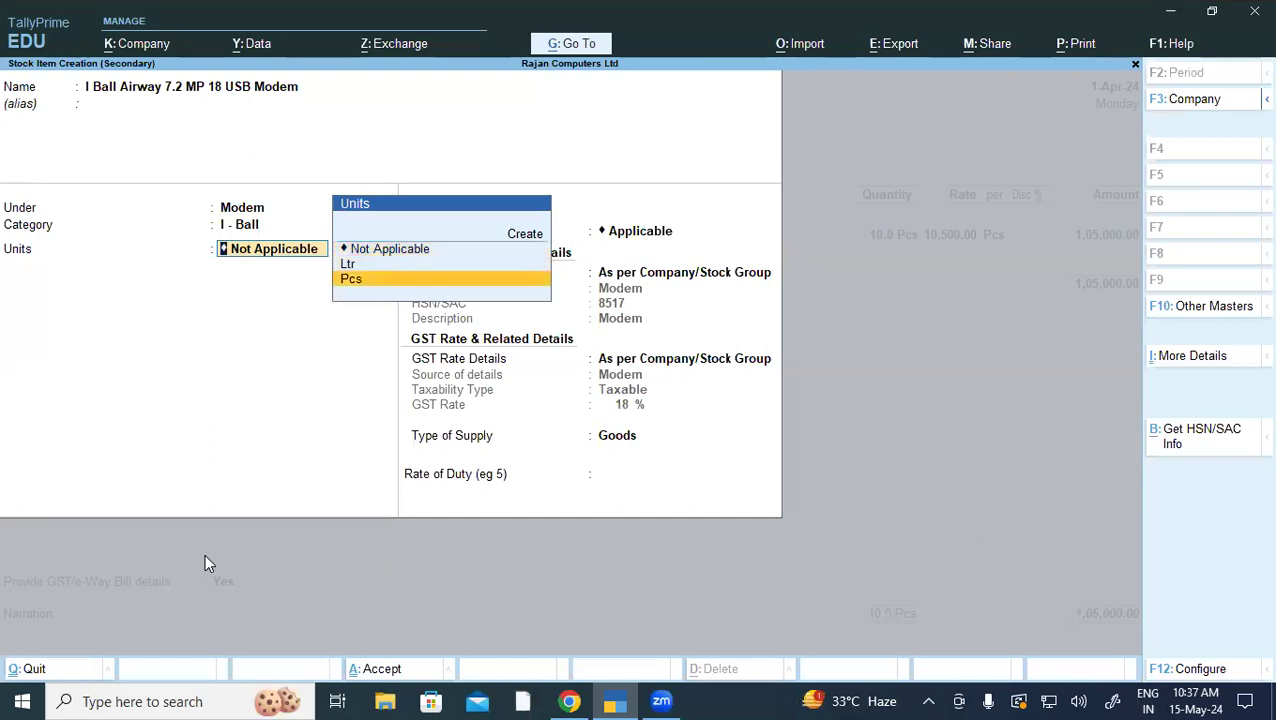
{"action": "key", "text": "Return"}
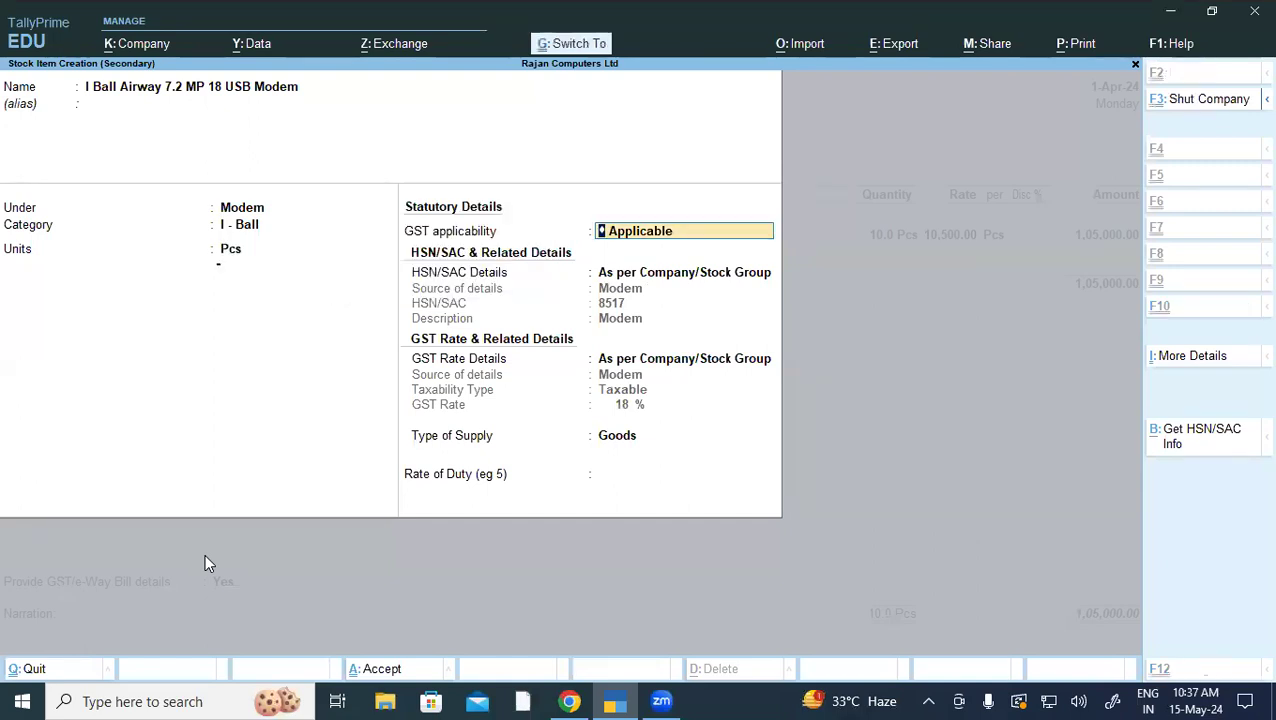
{"action": "key", "text": "ctrl+a"}
Step: Leave the modem's description blank and allocate 1 Pcs to the Warehouse with no rate, as a free item
{"action": "key", "text": "Return"}
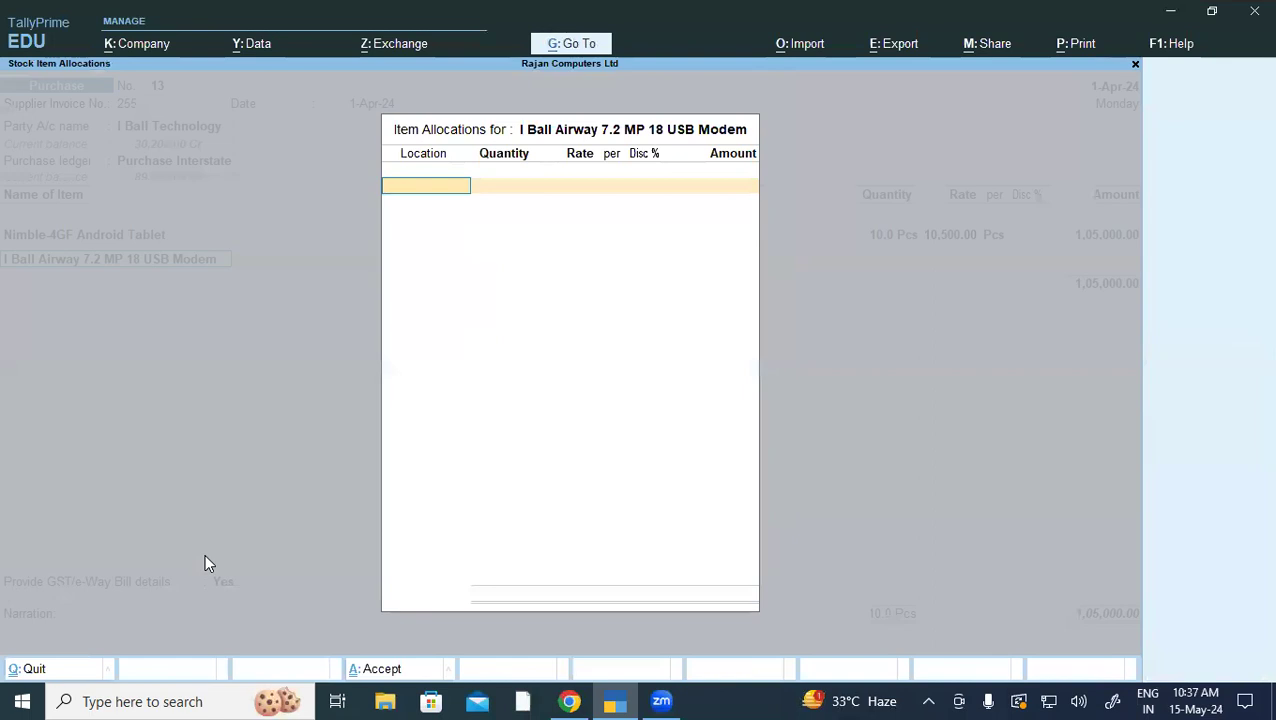
{"action": "key", "text": "Down"}
{"action": "key", "text": "Return"}
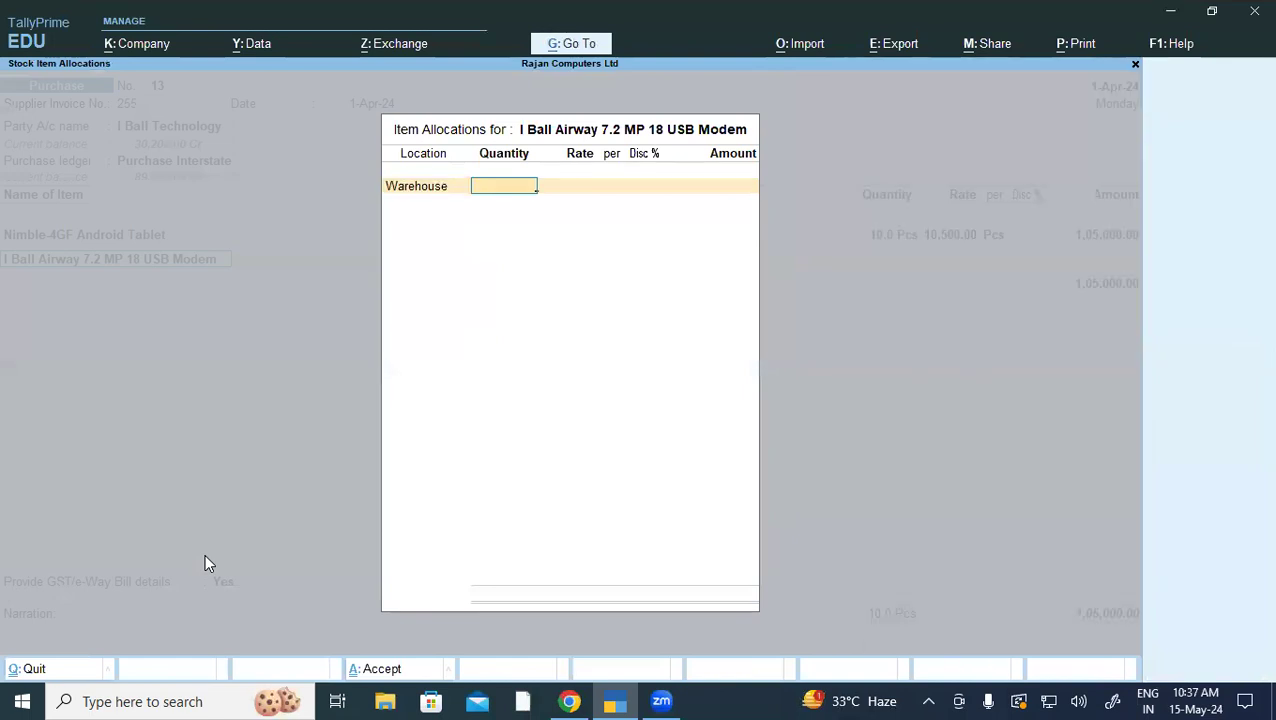
{"action": "type", "text": "1"}
{"action": "key", "text": "Return"}
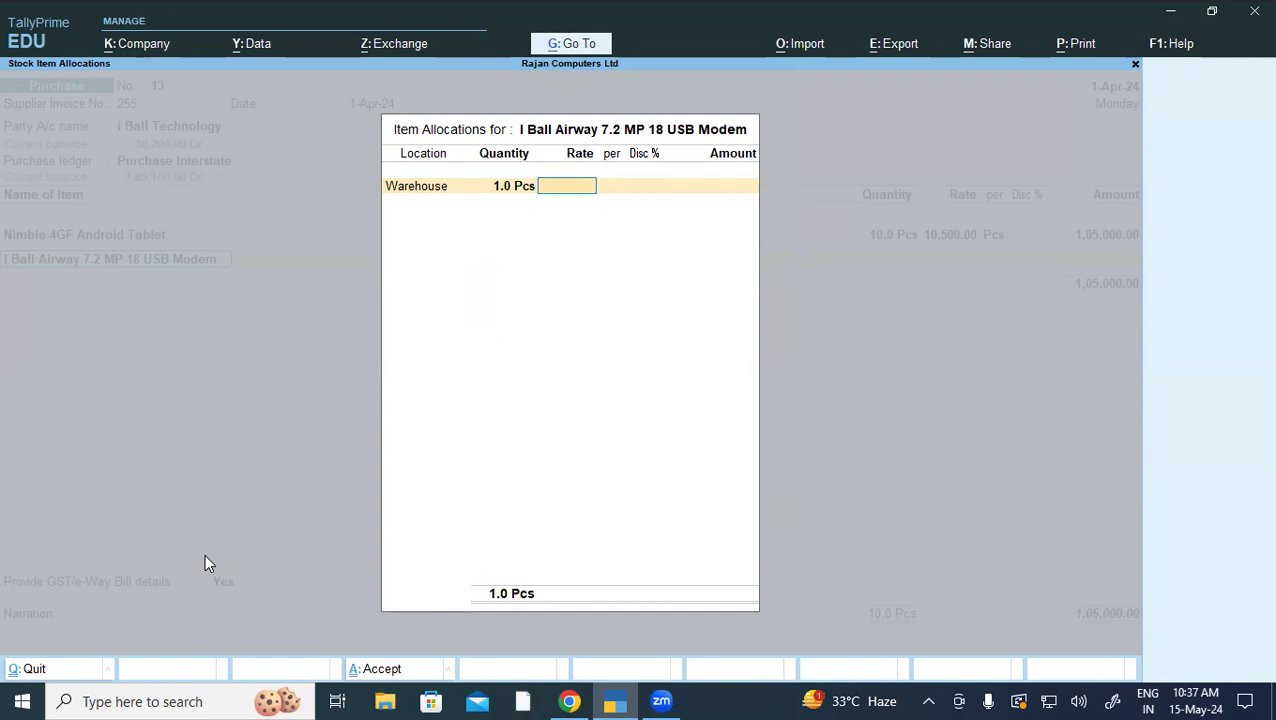
{"action": "key", "text": "Return"}
{"action": "key", "text": "Return"}
{"action": "key", "text": "Return"}
{"action": "key", "text": "Return"}
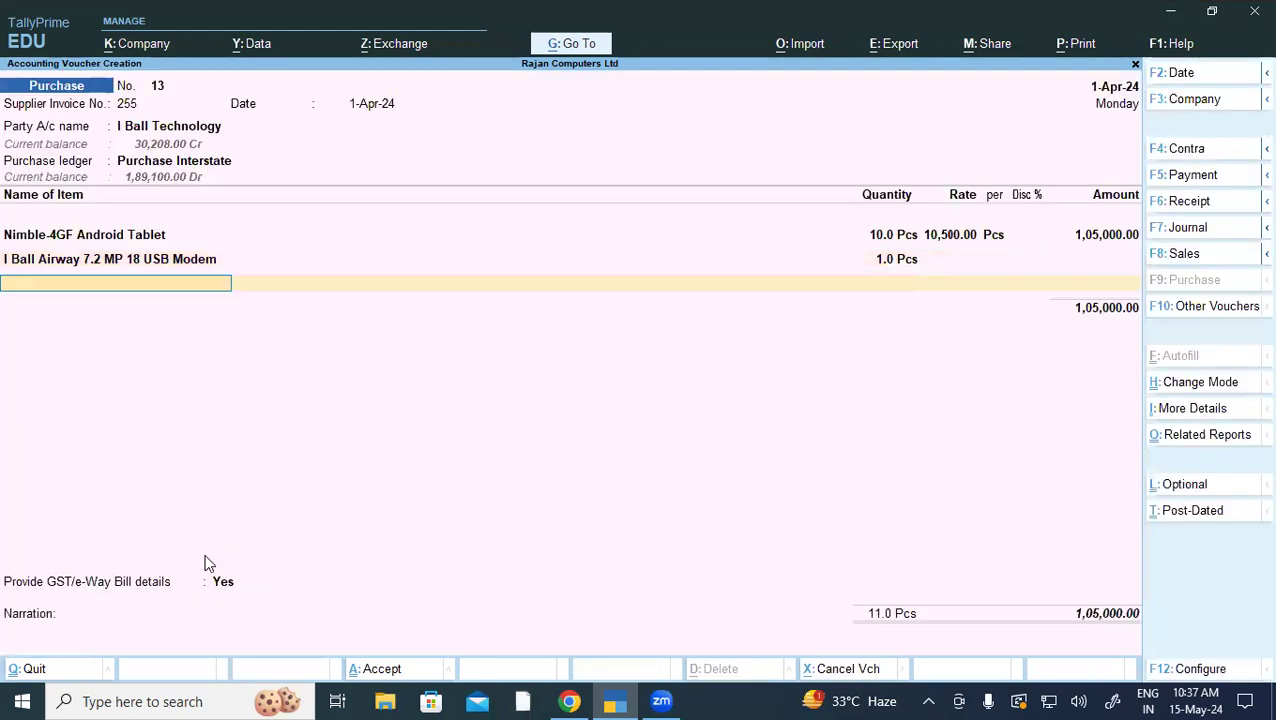
Step: End the item list, add the IGST ledger with its calculated tax, and save the purchase voucher
{"action": "key", "text": "Return"}
{"action": "type", "text": "Ce"}
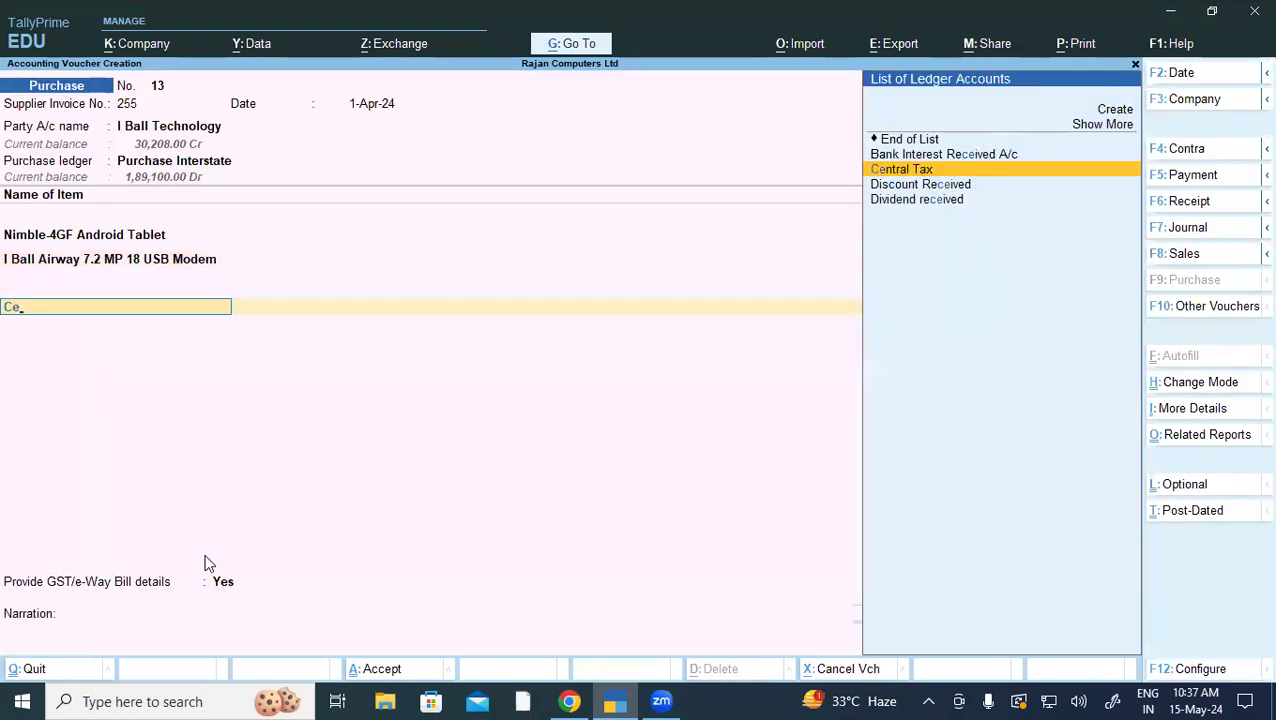
{"action": "key", "text": "Return"}
{"action": "key", "text": "BackSpace"}
{"action": "key", "text": "Down"}
{"action": "key", "text": "Down"}
{"action": "key", "text": "Down"}
{"action": "key", "text": "Down"}
{"action": "key", "text": "Down"}
{"action": "key", "text": "Down"}
{"action": "key", "text": "Return"}
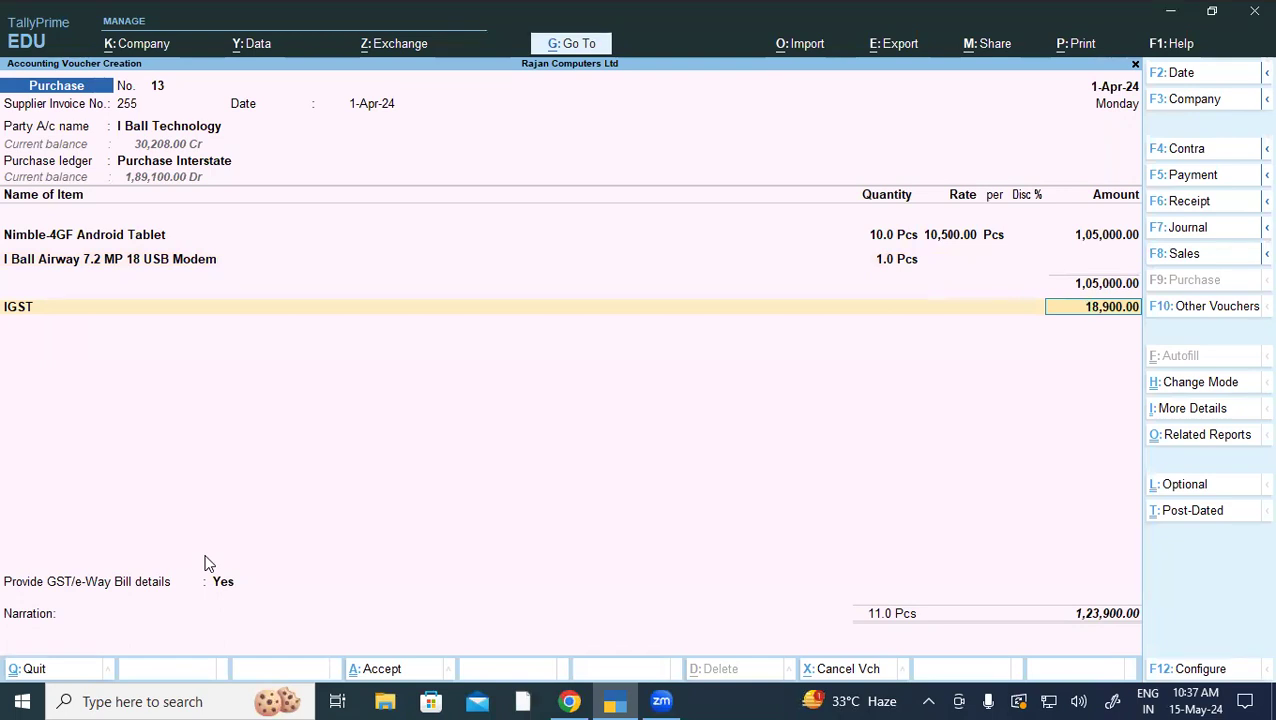
{"action": "key", "text": "ctrl"}
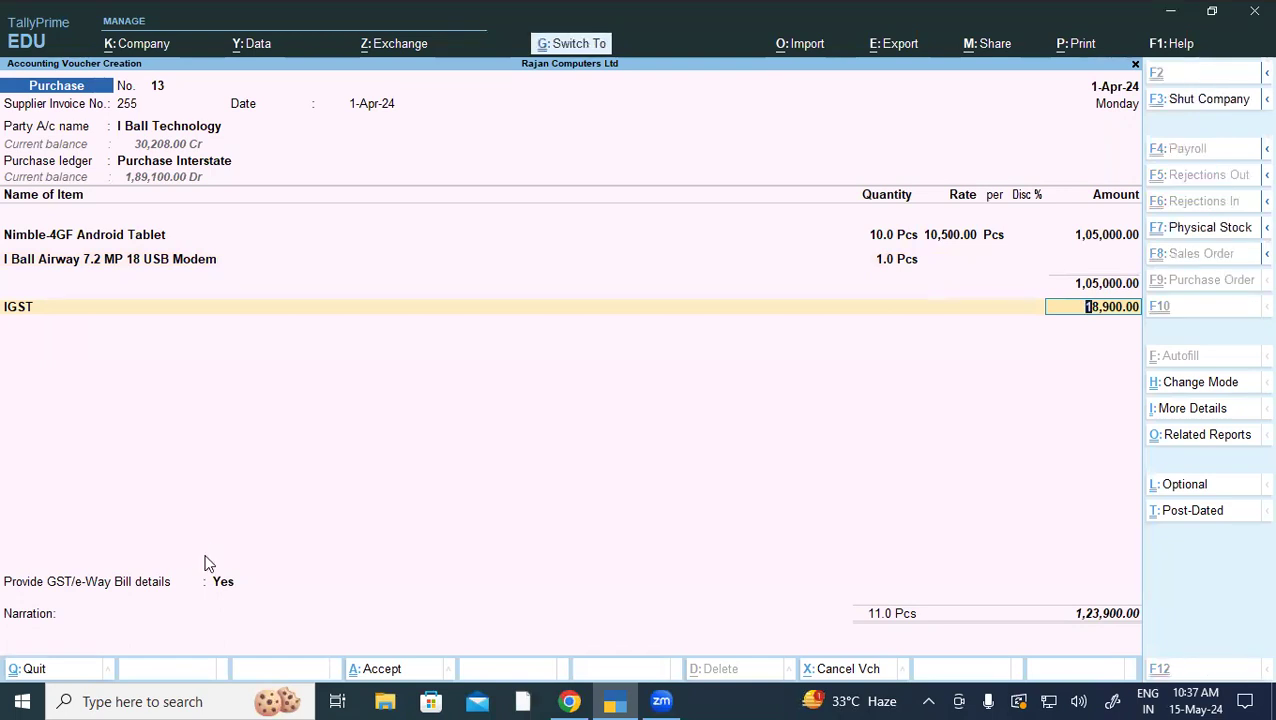
{"action": "key", "text": "ctrl+a"}
Step: Switch to the PDF in Chrome and examine the purchase details of exercise 14
{"action": "key", "text": "alt+Tab"}
{"action": "scroll", "coordinate": [207, 557], "scroll_direction": "down", "scroll_amount": 5}
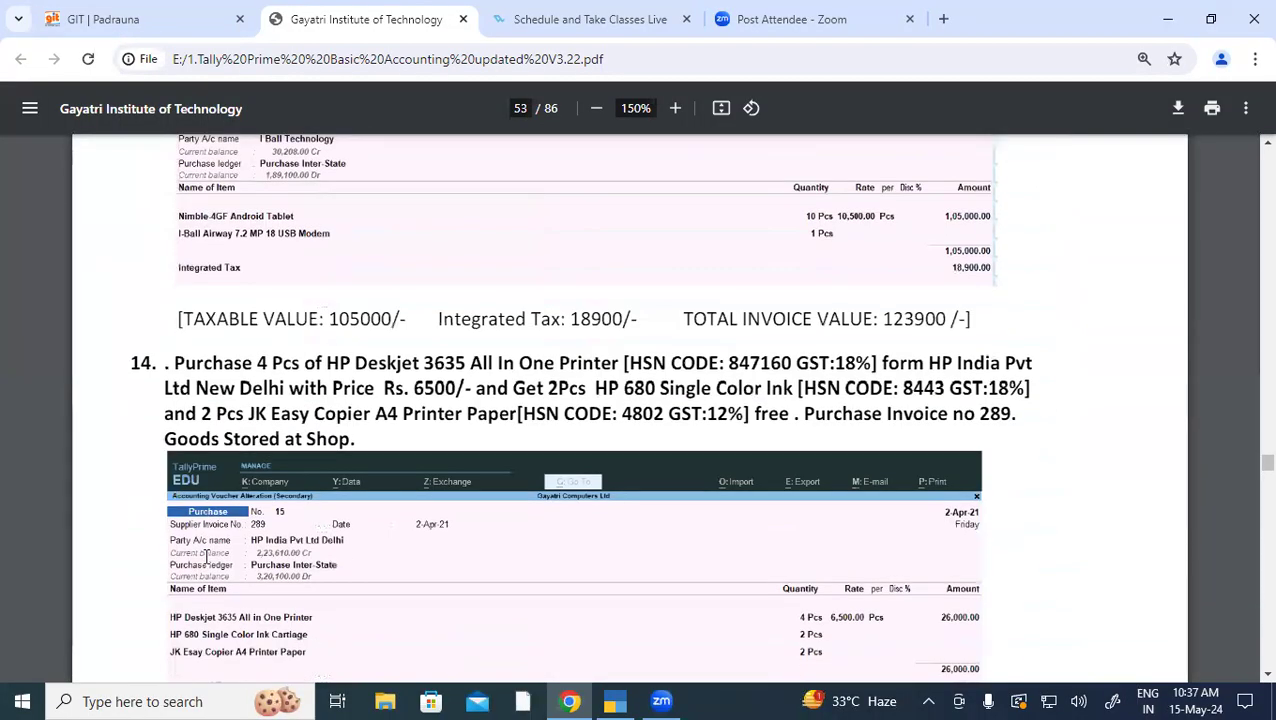
{"action": "scroll", "coordinate": [207, 557], "scroll_direction": "down", "scroll_amount": 1}
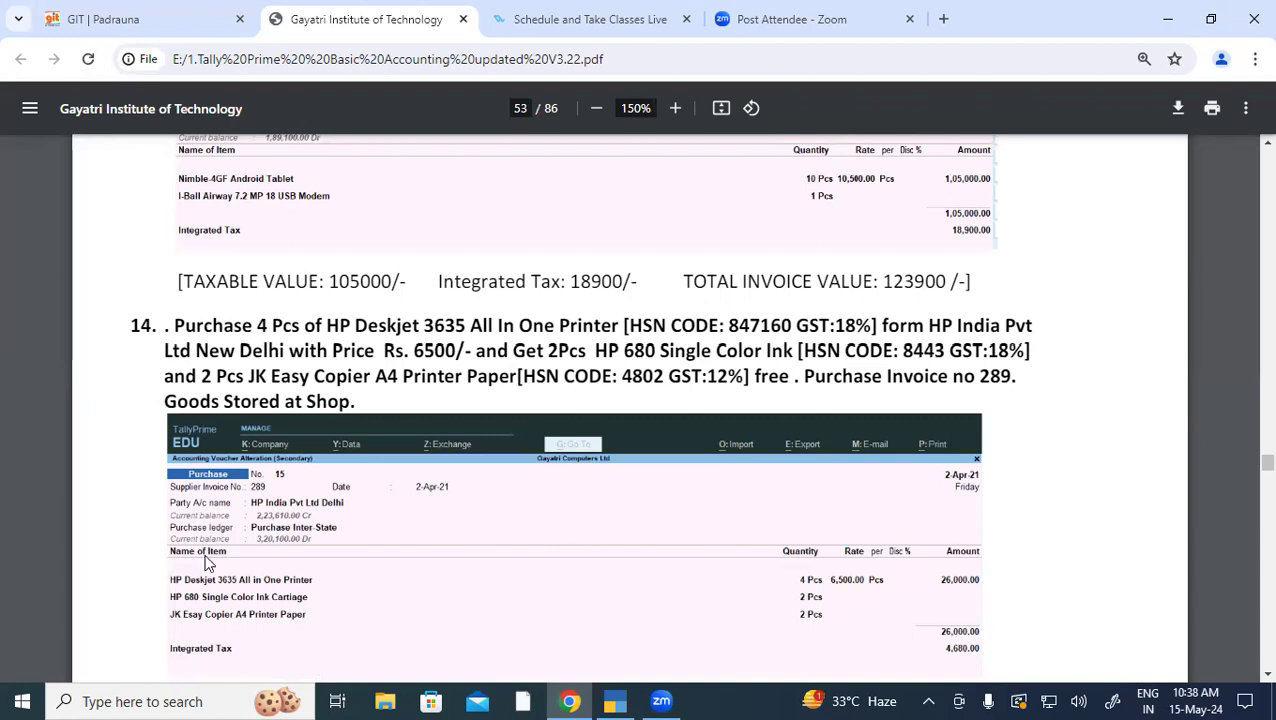
Step: Recheck exercise 14 in the PDF against the blank purchase voucher, and return to TallyPrime
{"action": "key", "text": "alt+Tab"}
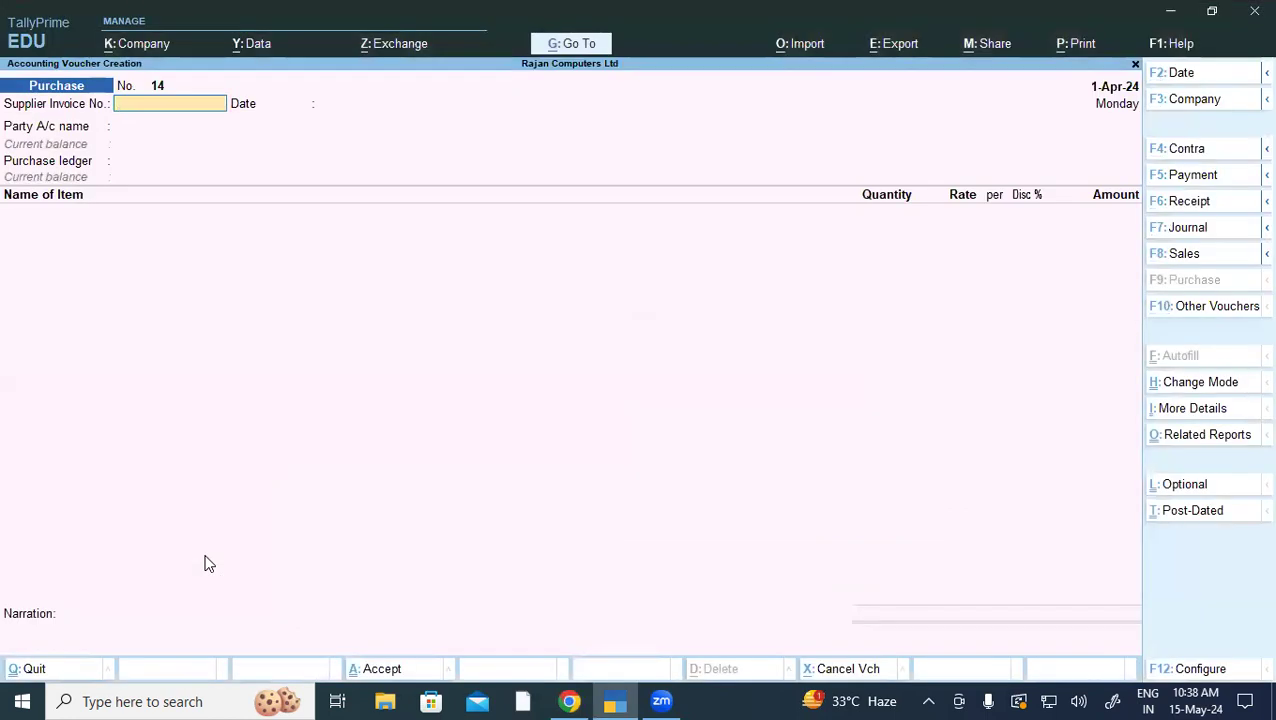
{"action": "key", "text": "alt+Tab"}
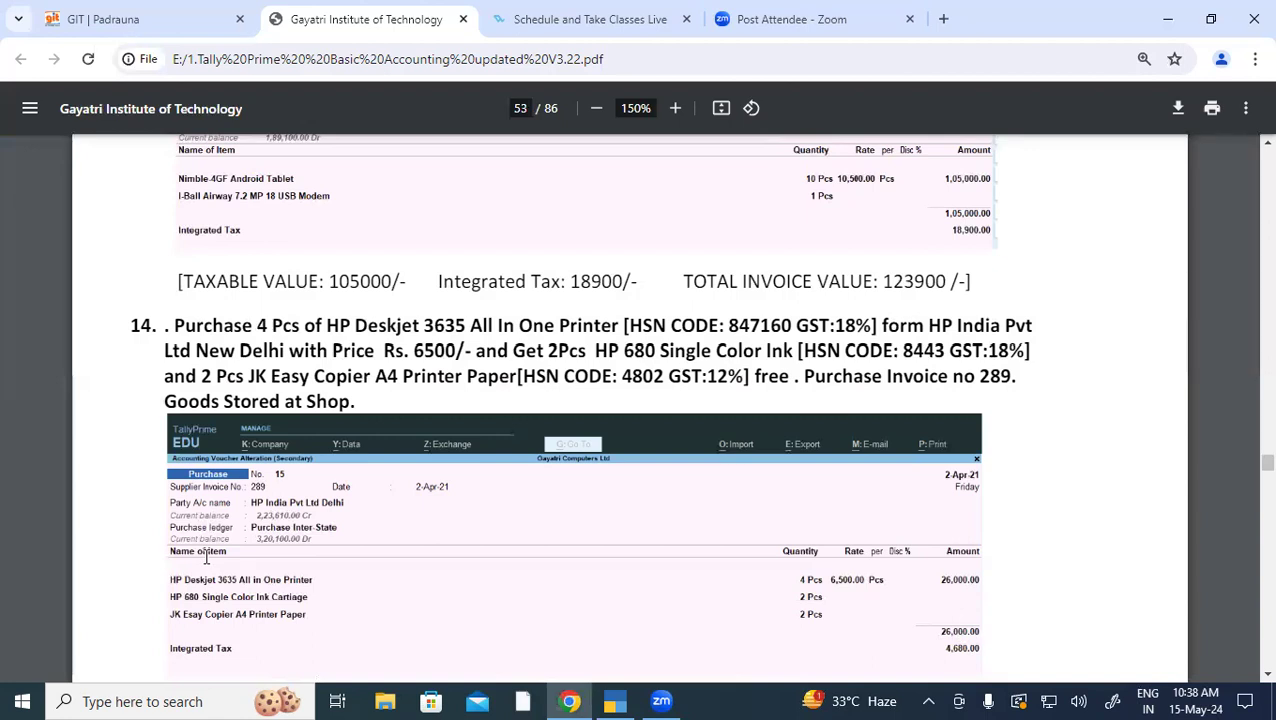
{"action": "key", "text": "alt+Tab"}
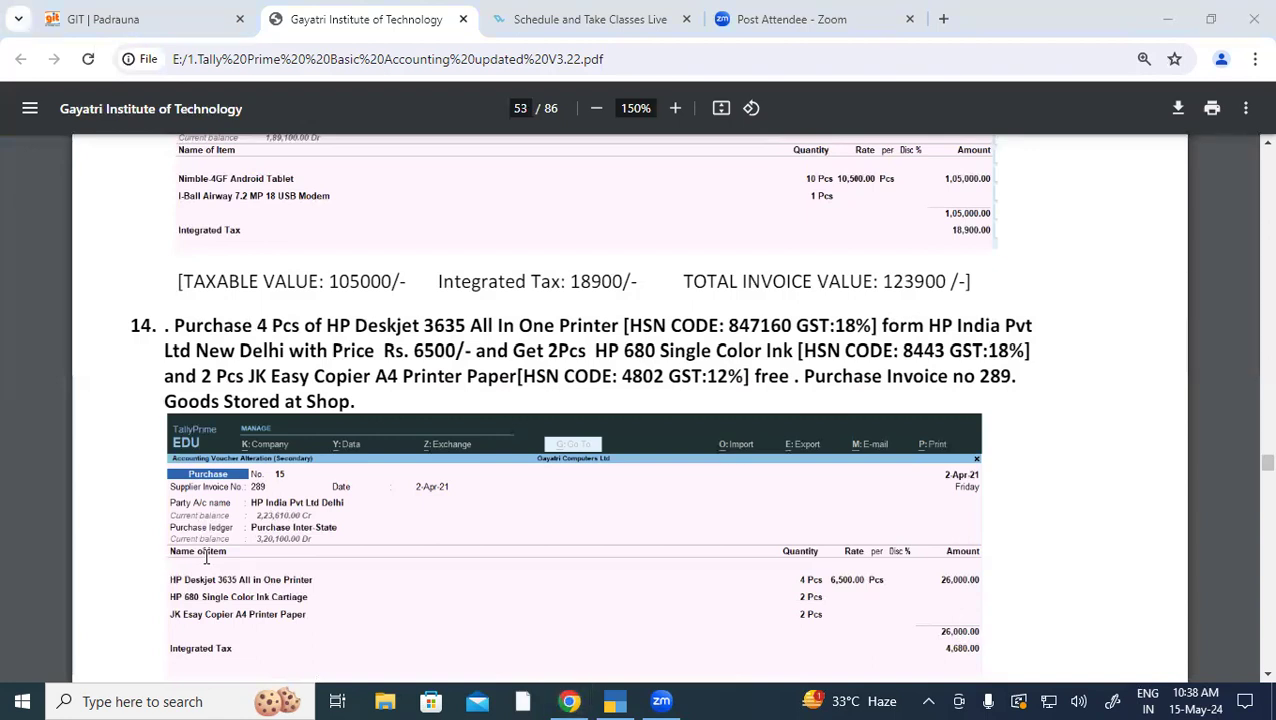
{"action": "key", "text": "alt+Tab"}
Step: Leave the supplier invoice number blank, choose HP India Pvt Ltd Delhi as the party, and use the Purchase Interstate ledger
{"action": "key", "text": "Return"}
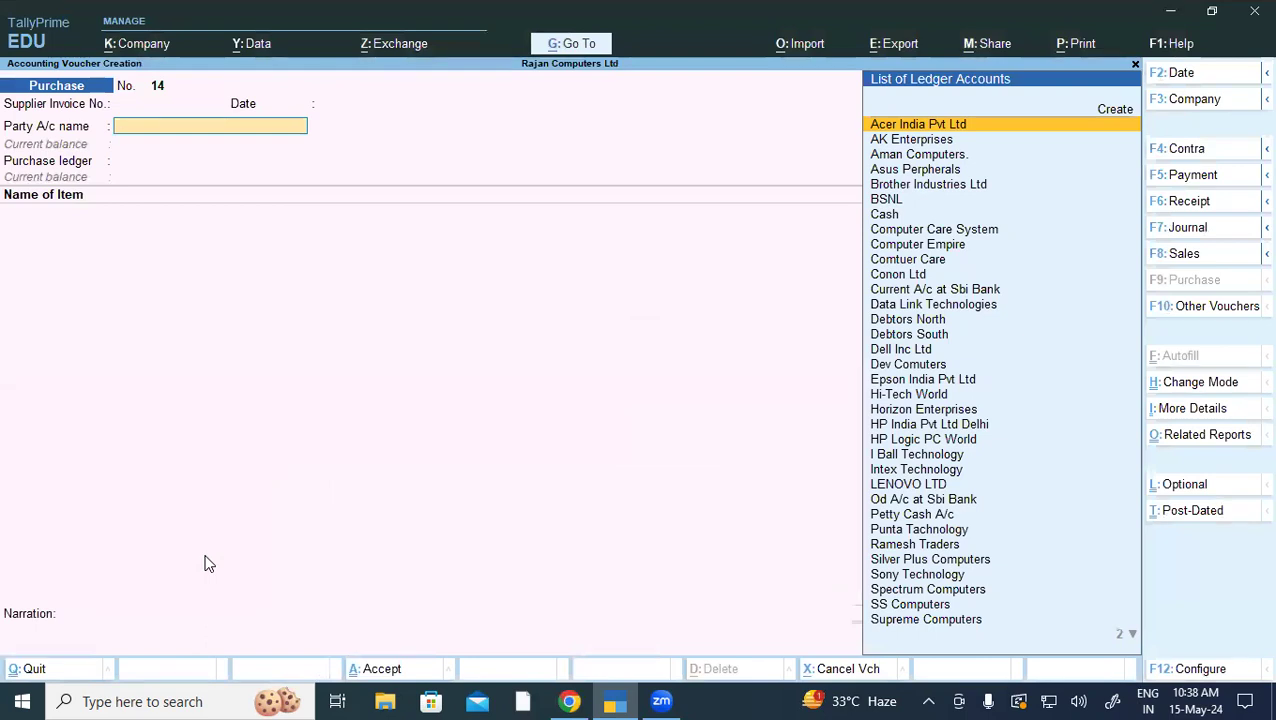
{"action": "type", "text": "H"}
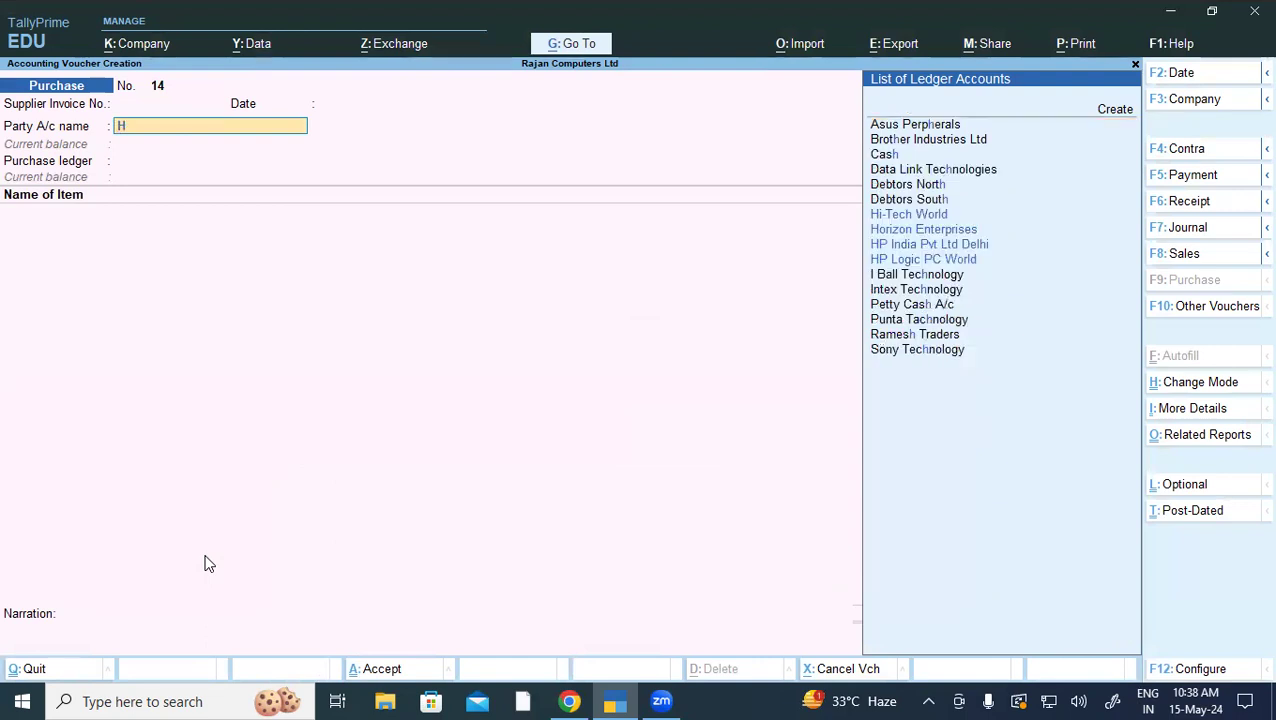
{"action": "type", "text": "p"}
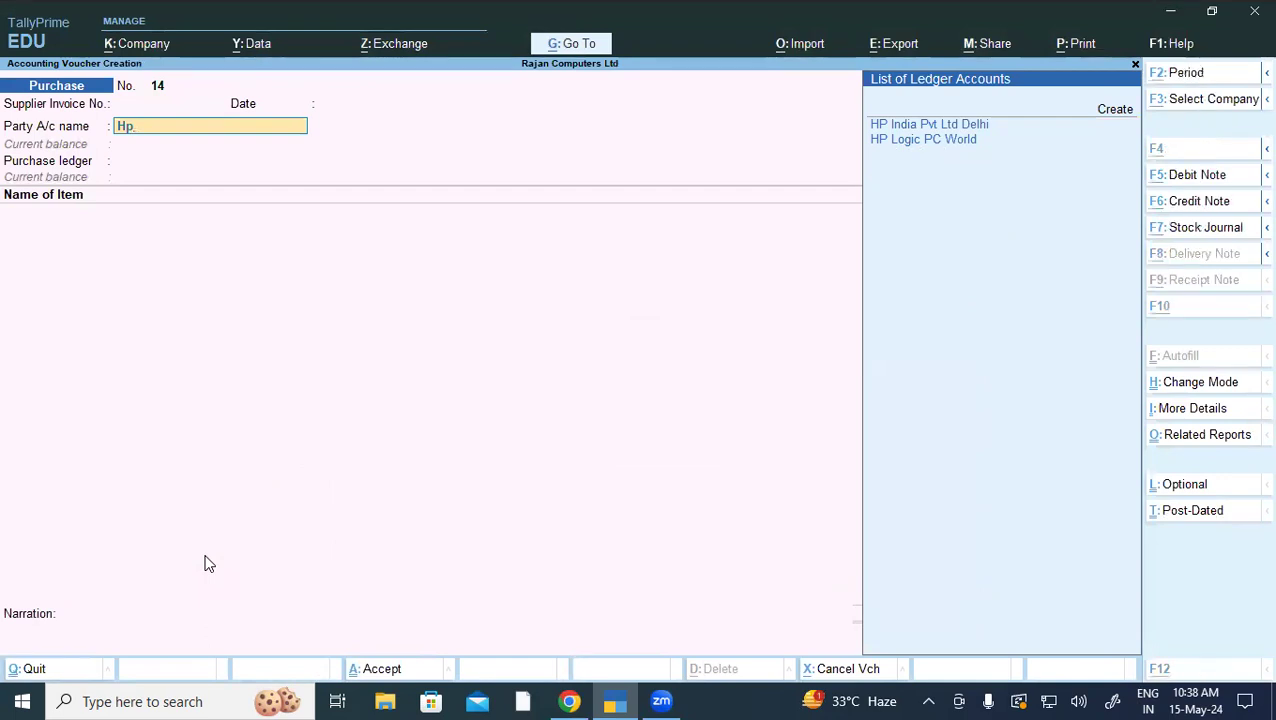
{"action": "key", "text": "alt+Tab"}
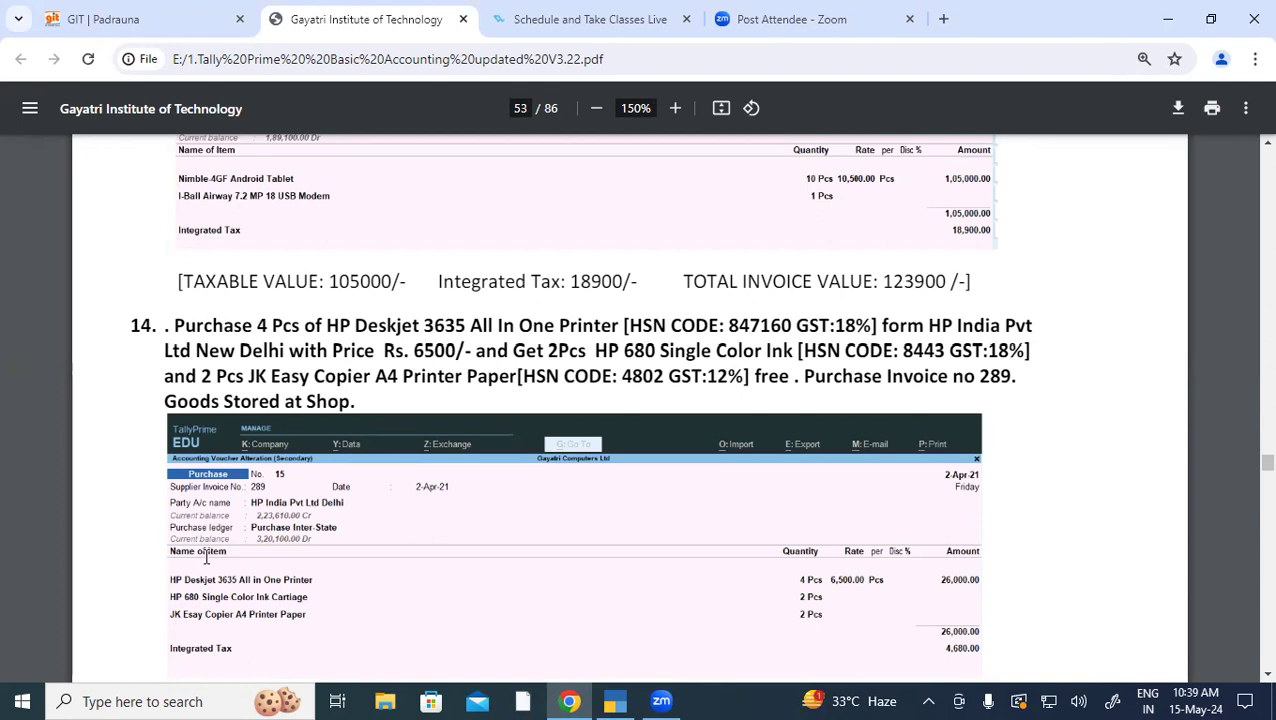
{"action": "key", "text": "alt+Tab"}
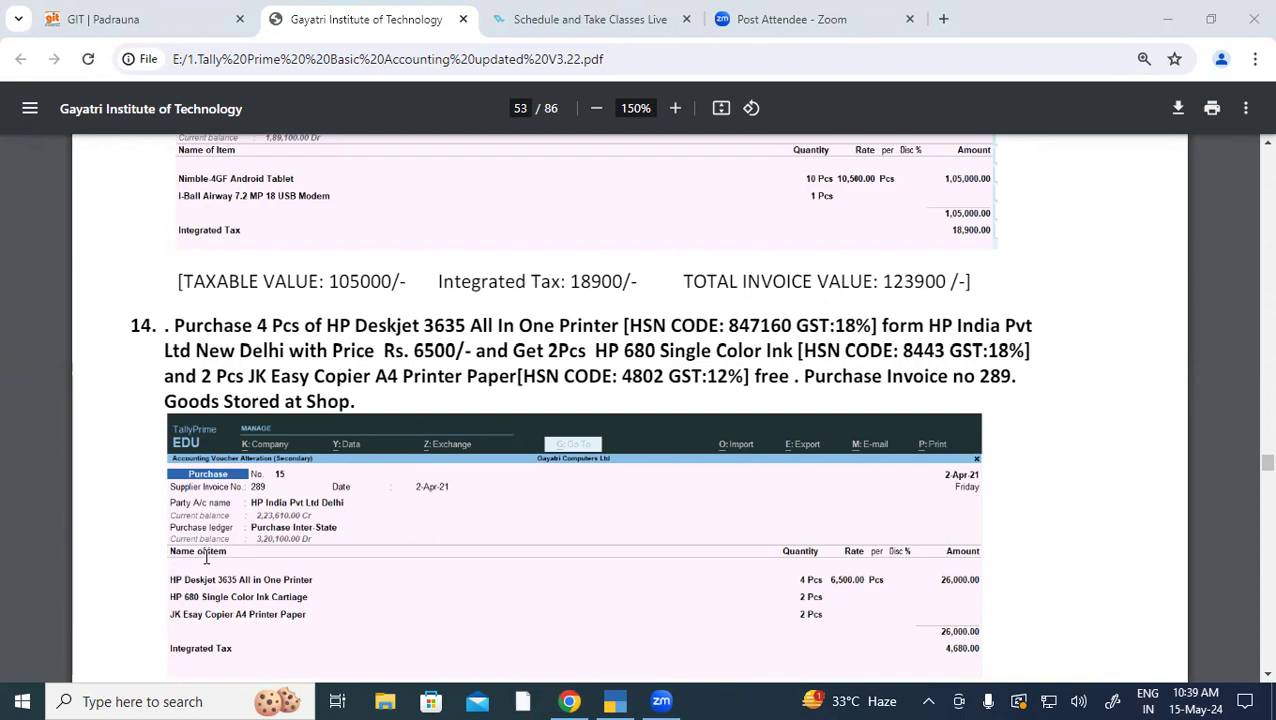
{"action": "key", "text": "alt+Tab"}
{"action": "key", "text": "Tab"}
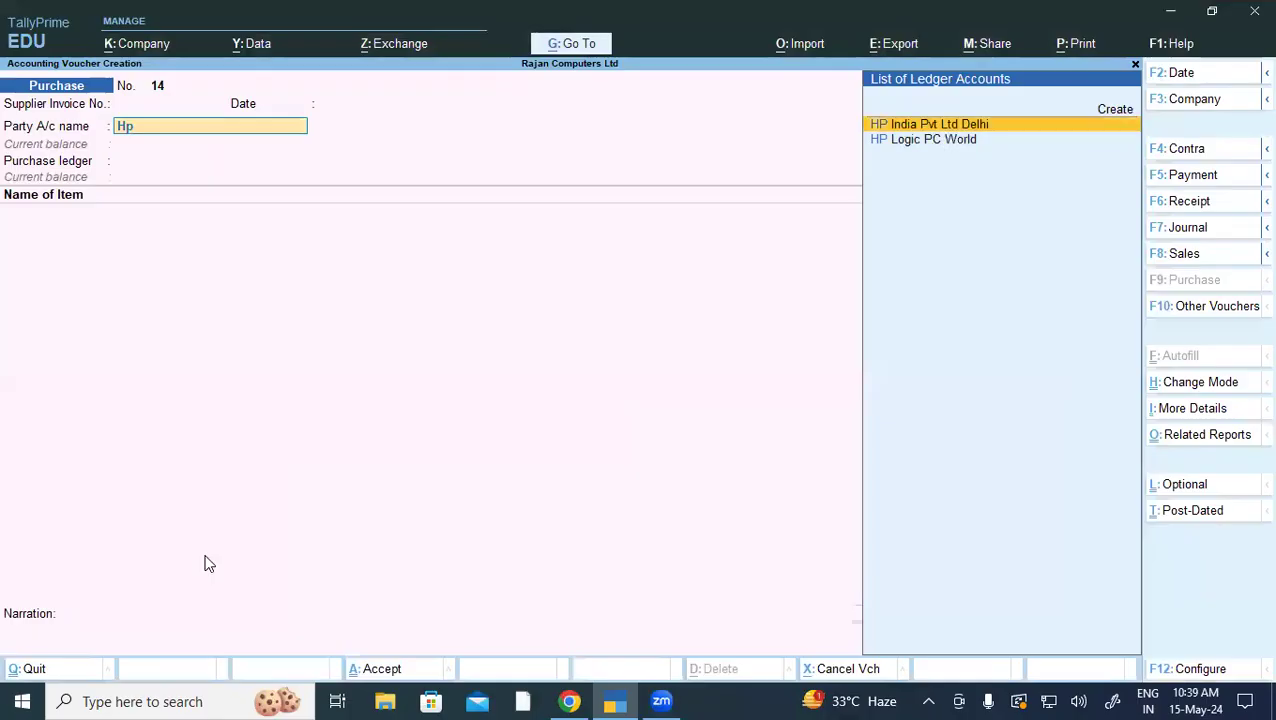
{"action": "key", "text": "Return"}
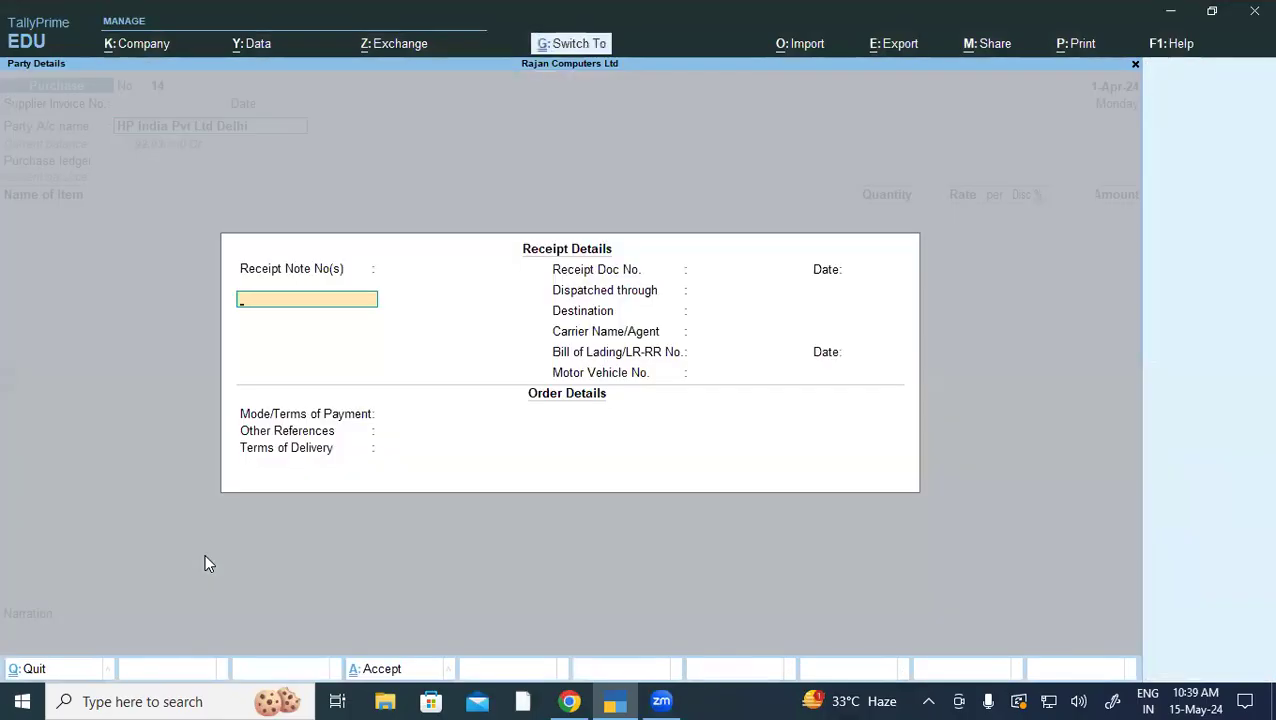
{"action": "key", "text": "BackSpace"}
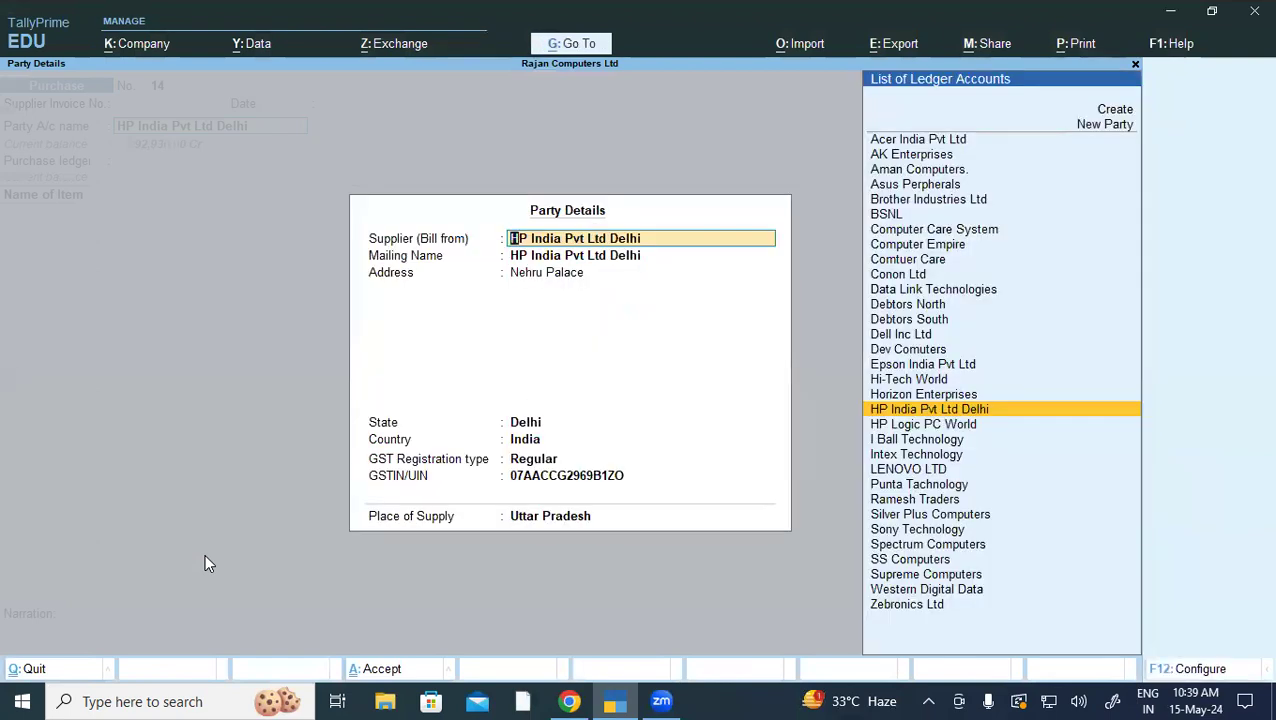
{"action": "key", "text": "ctrl+a"}
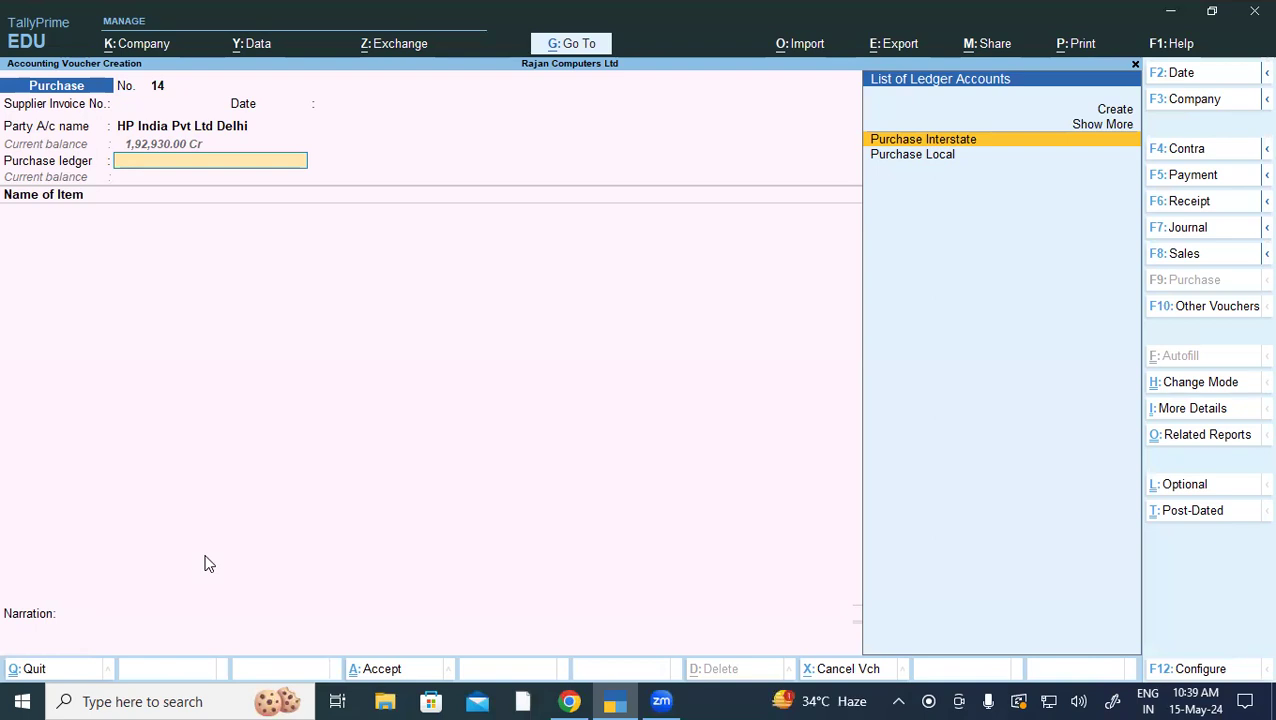
{"action": "key", "text": "Return"}
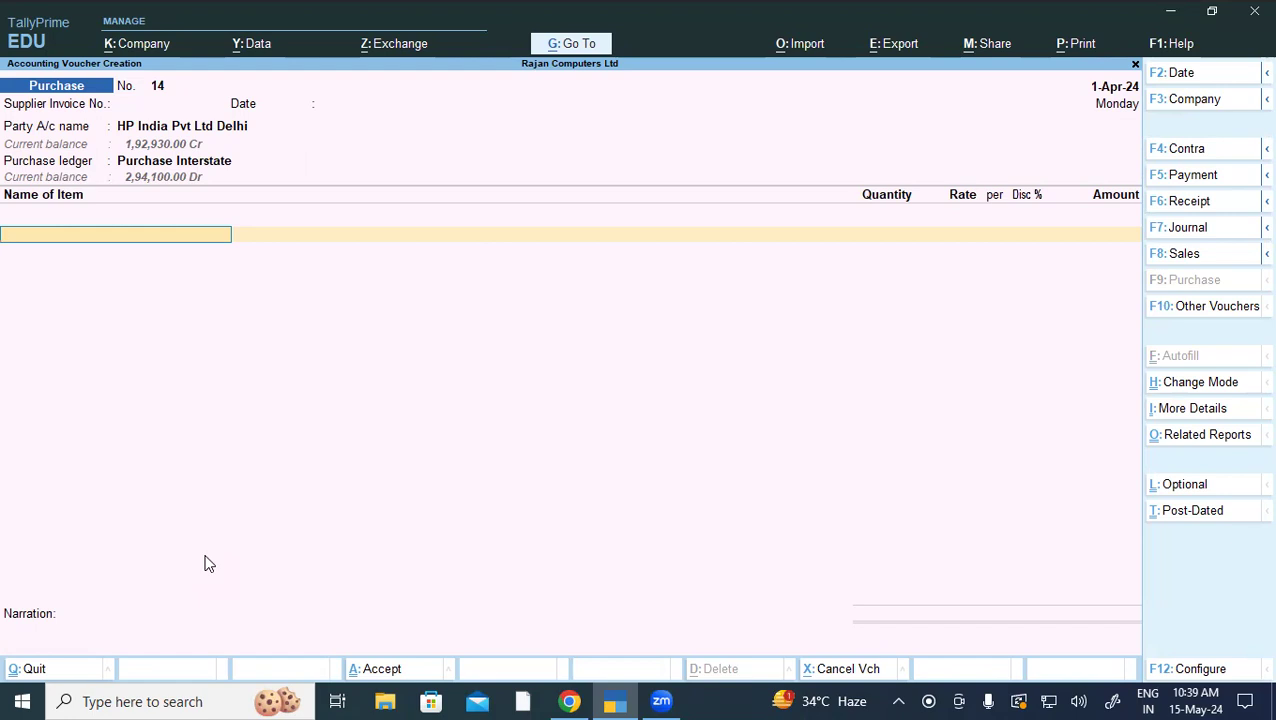
Step: Add the HP Deskjet 3635 All In One Printer item without a description and set its location to Warehouse
{"action": "type", "text": "Hp"}
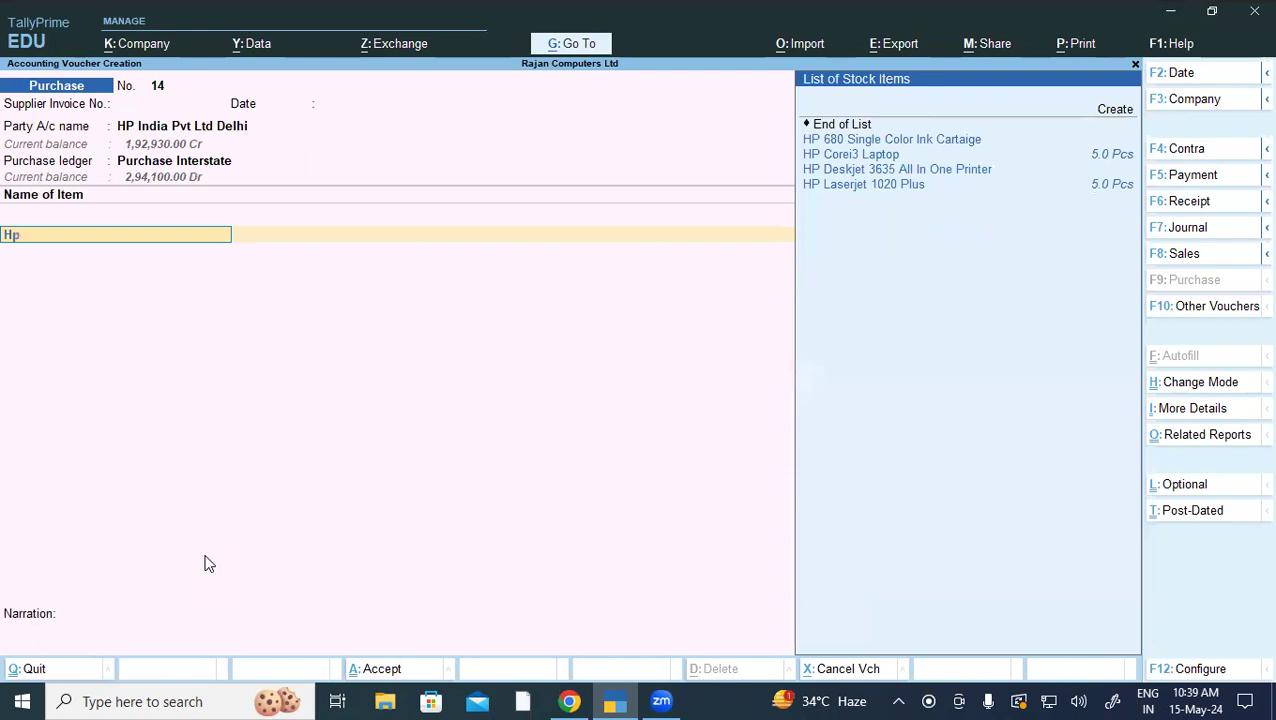
{"action": "key", "text": "Down"}
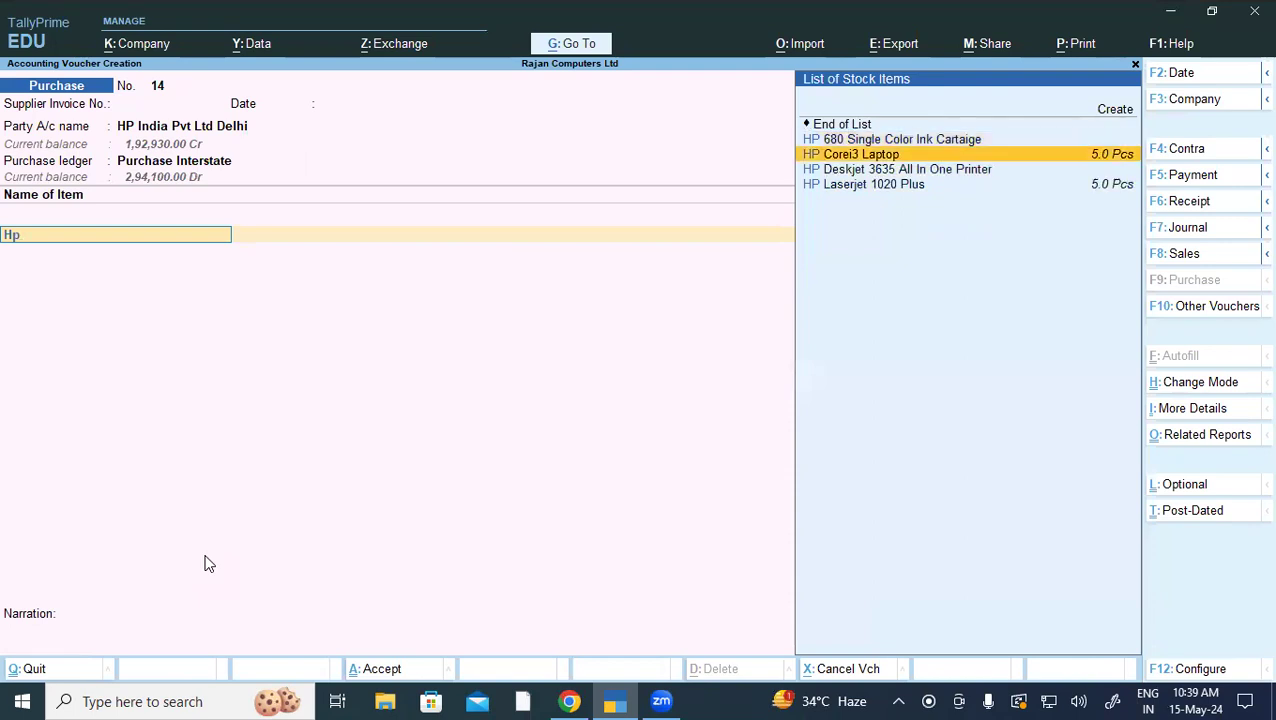
{"action": "key", "text": "Down"}
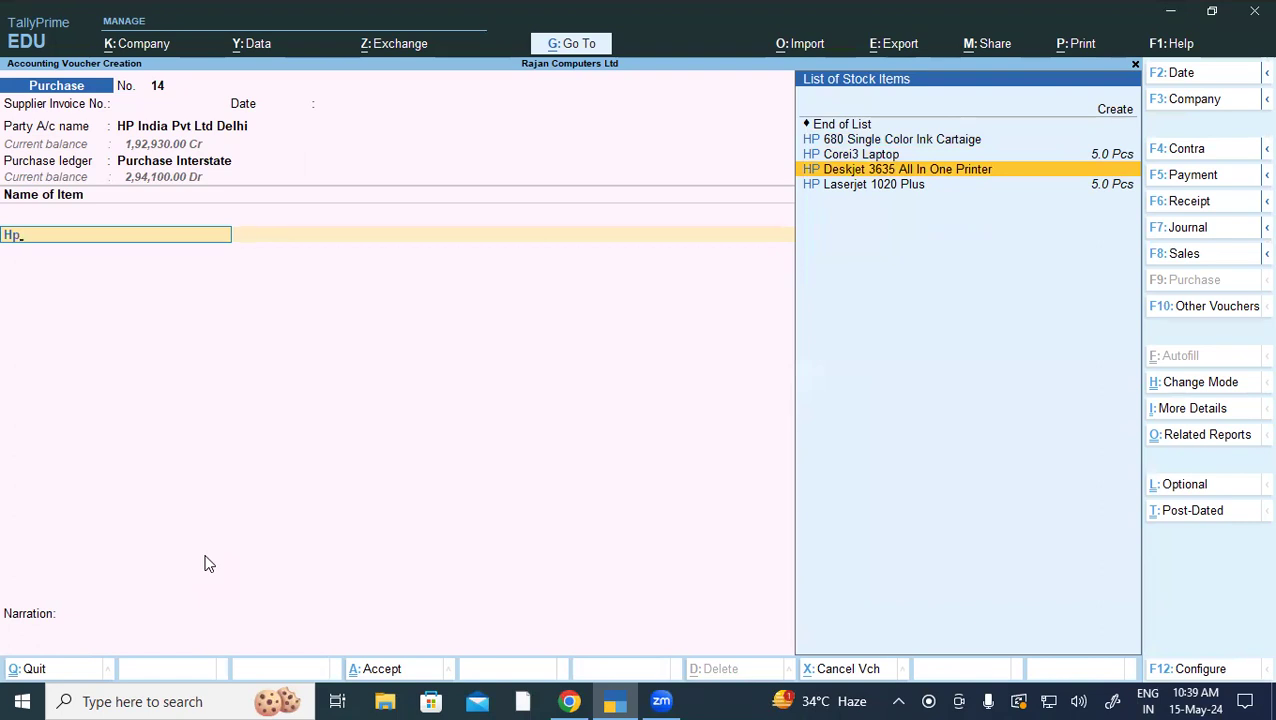
{"action": "key", "text": "Return"}
{"action": "key", "text": "Return"}
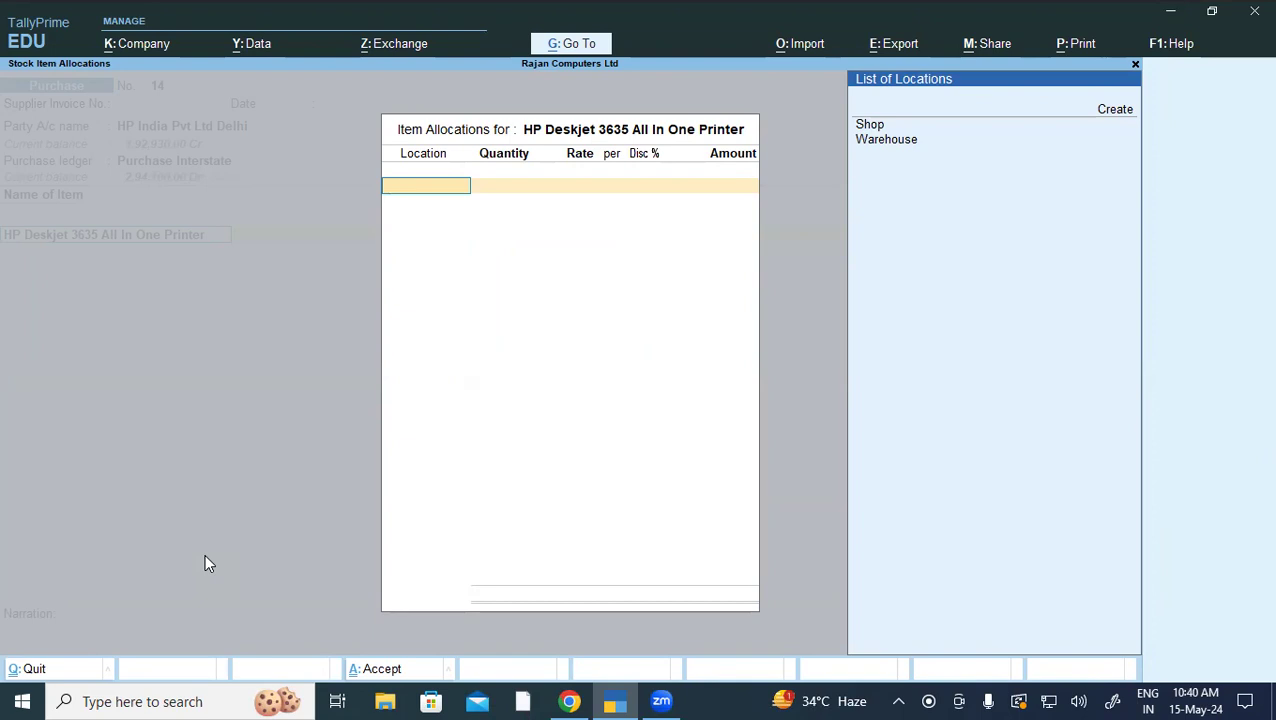
{"action": "key", "text": "Down"}
{"action": "key", "text": "Down"}
{"action": "key", "text": "Return"}
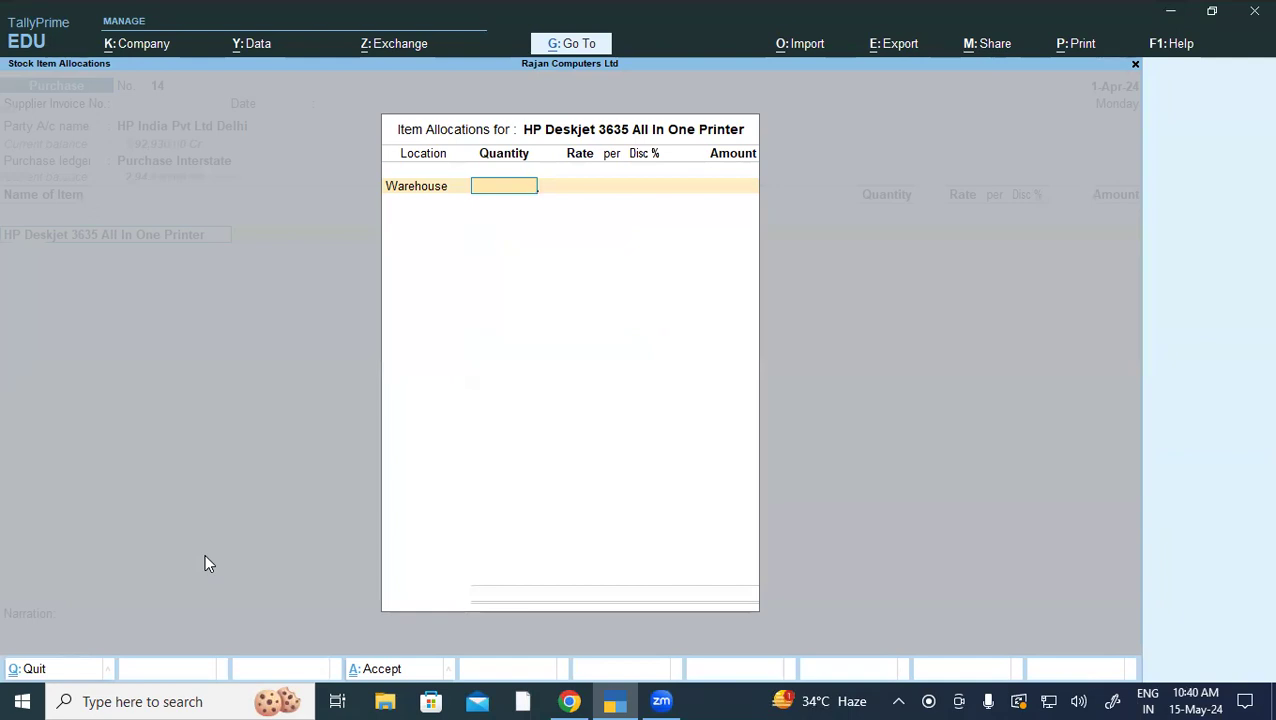
Step: Change the printer's location to Shop, enter 2 Pcs at a rate of 6500, and discard the unsaved voucher
{"action": "key", "text": "BackSpace"}
{"action": "key", "text": "Up"}
{"action": "key", "text": "Return"}
{"action": "type", "text": "2"}
{"action": "key", "text": "Return"}
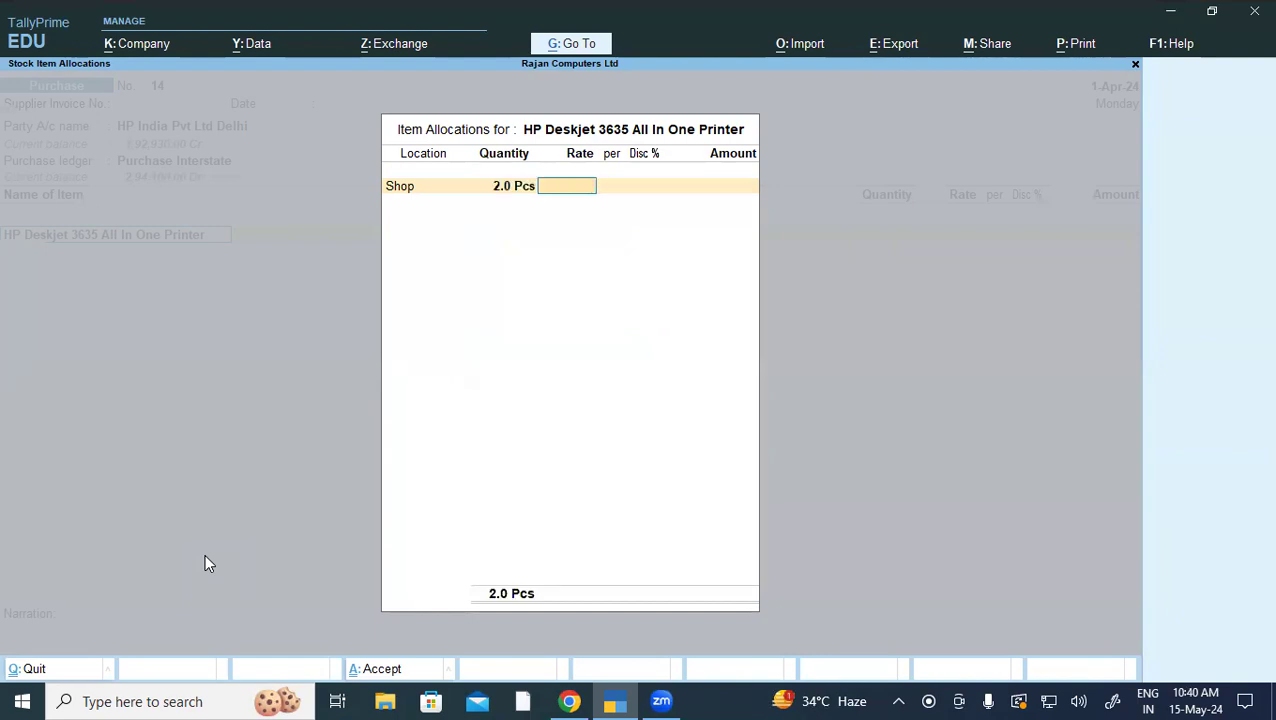
{"action": "type", "text": "65000"}
{"action": "key", "text": "BackSpace"}
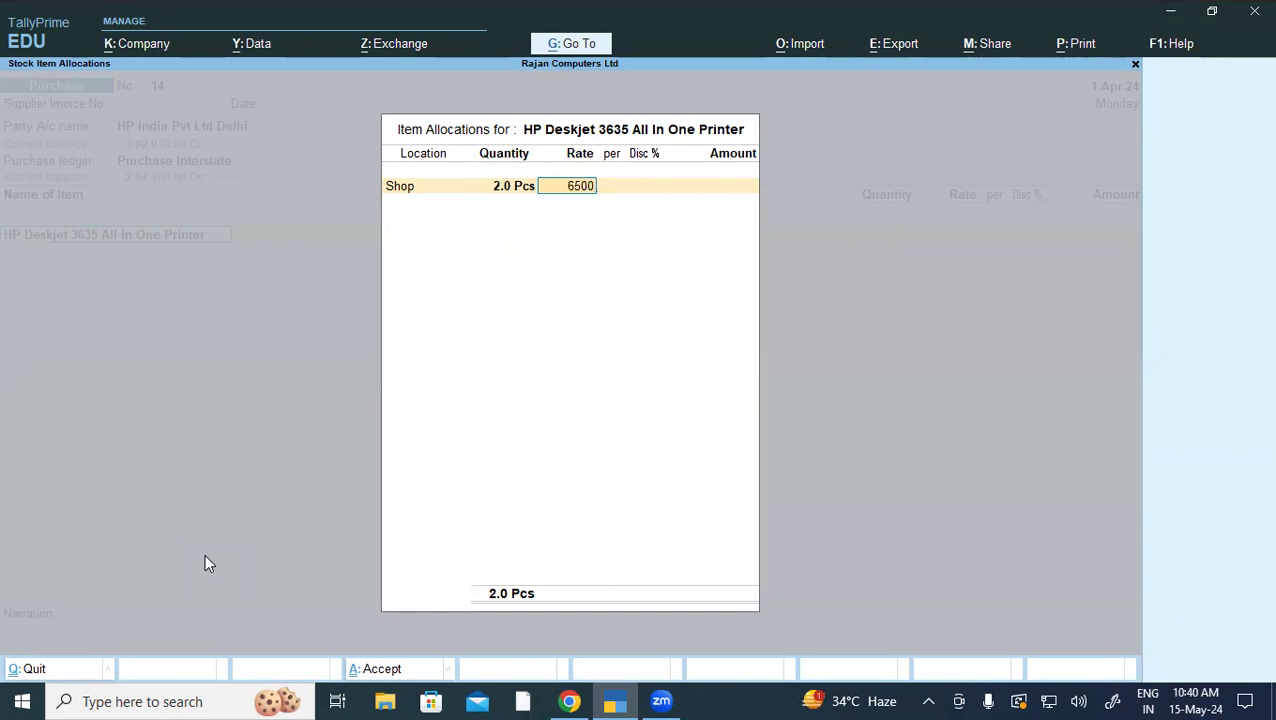
{"action": "key", "text": "Return"}
{"action": "key", "text": "Return"}
{"action": "key", "text": "Return"}
{"action": "key", "text": "Return"}
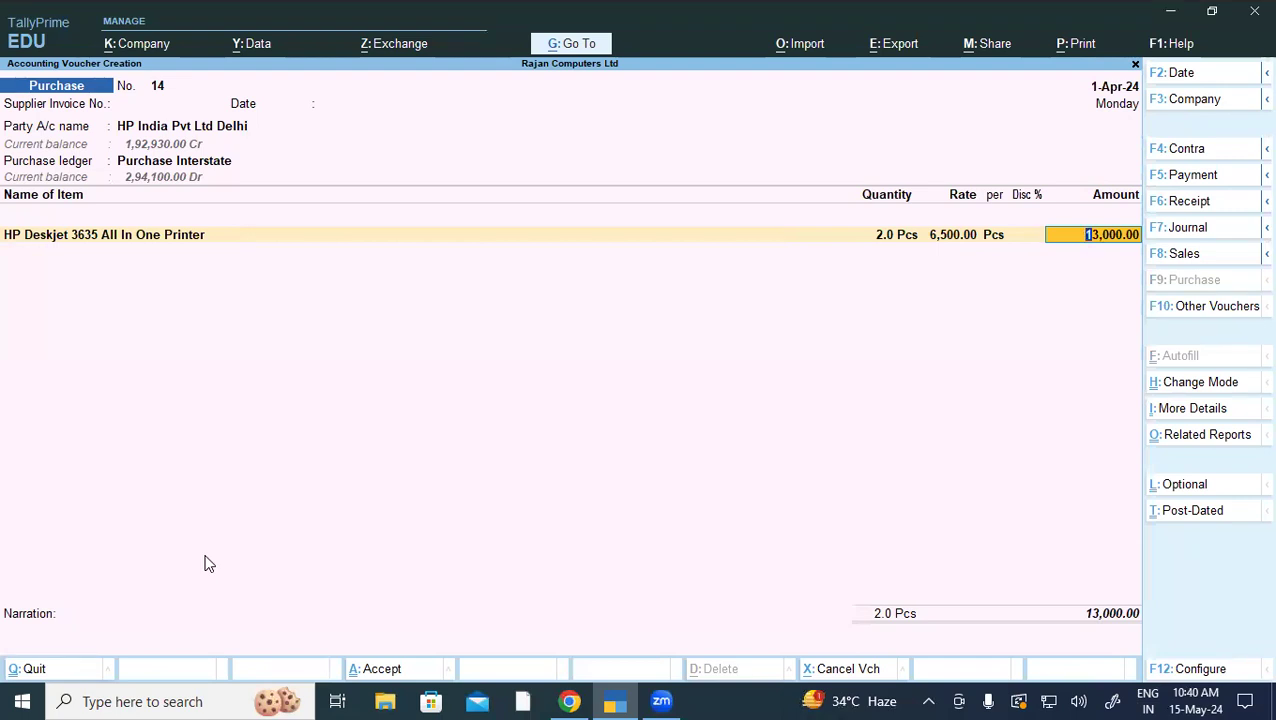
{"action": "key", "text": "Return"}
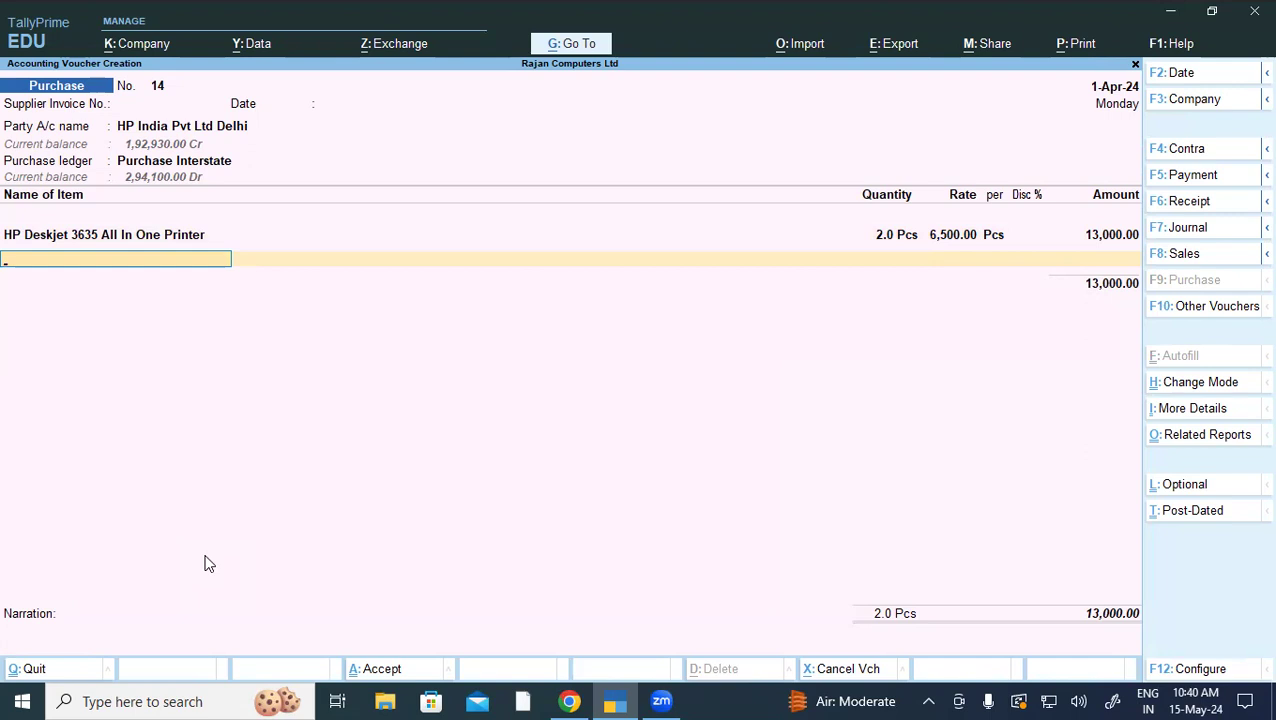
{"action": "key", "text": "Escape"}
{"action": "key", "text": "Return"}
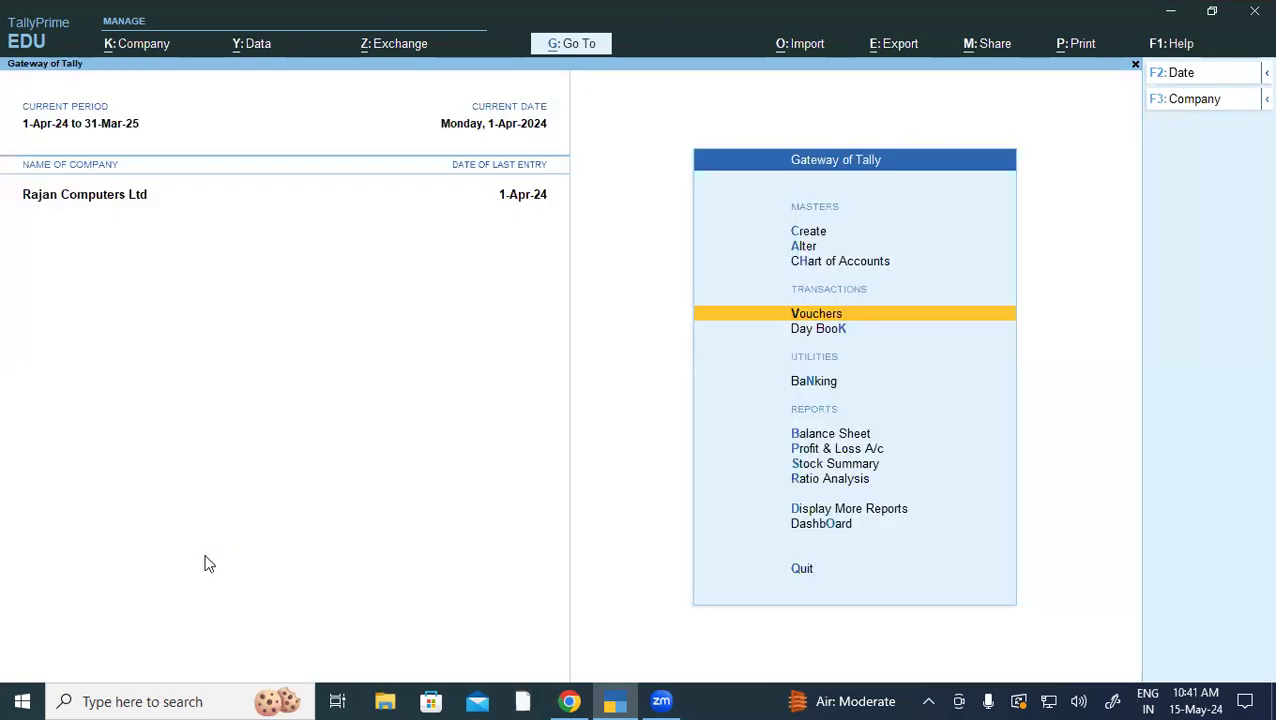
Step: Open a new purchase voucher and enter supplier invoice number 289 dated 1-Apr-24
{"action": "key", "text": "Return"}
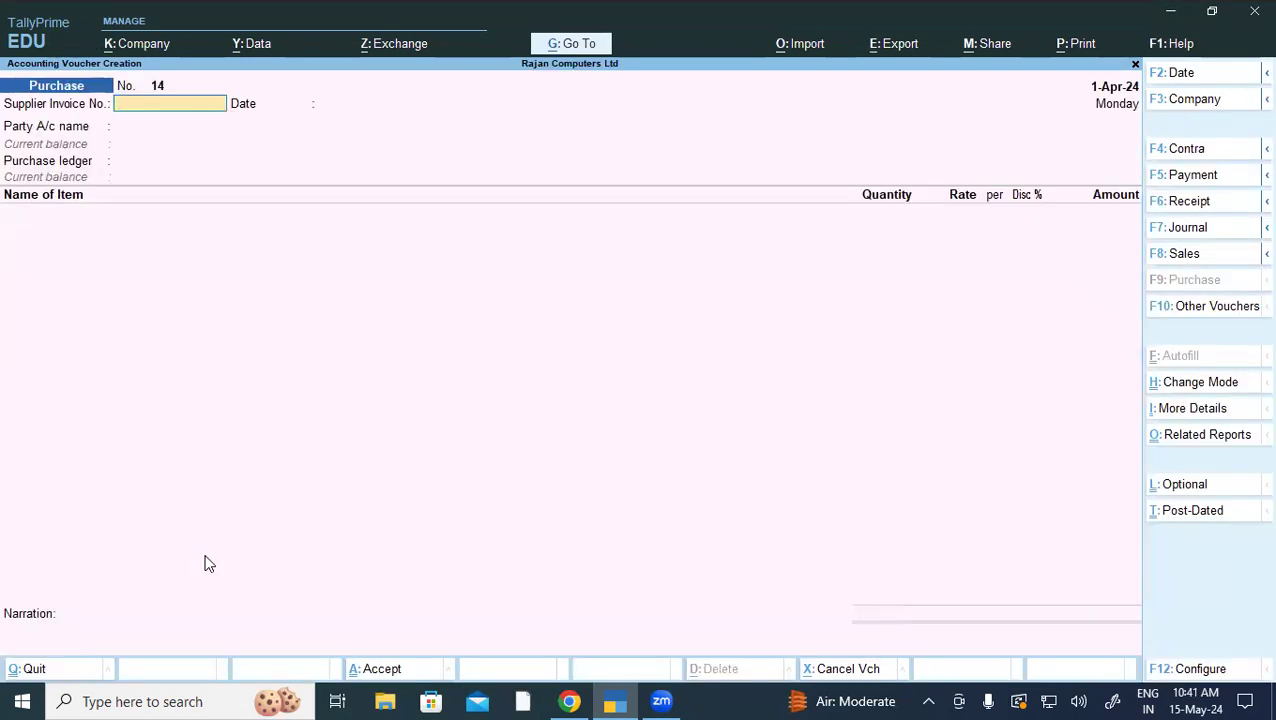
{"action": "type", "text": "289"}
{"action": "key", "text": "Return"}
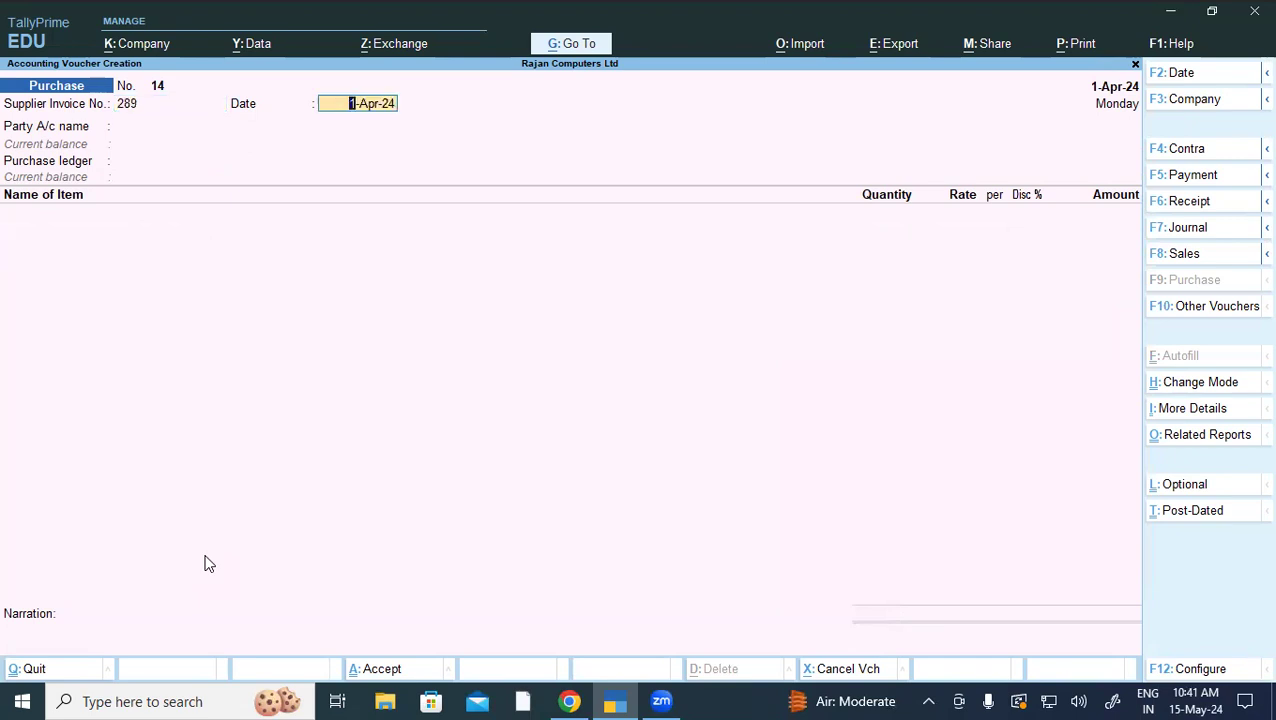
{"action": "key", "text": "Return"}
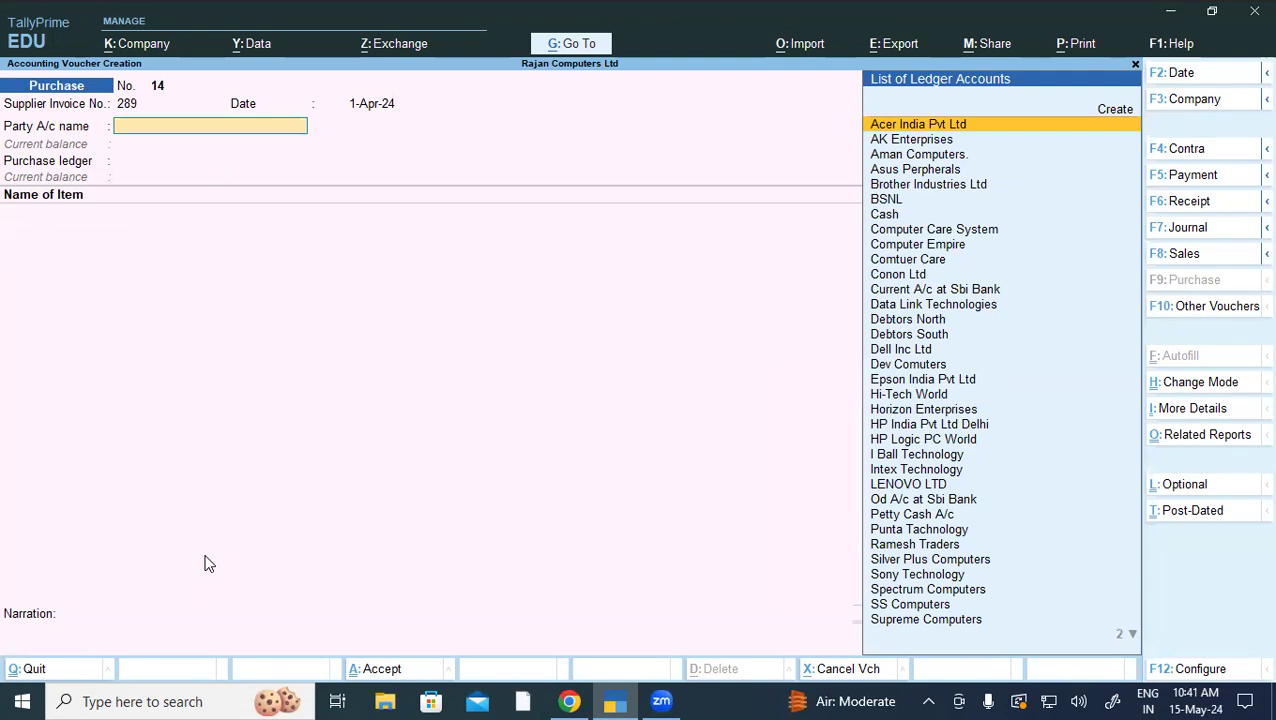
Step: Choose HP India Pvt Ltd Delhi as the party, accept its party details, and select the Purchase Interstate ledger
{"action": "type", "text": "P"}
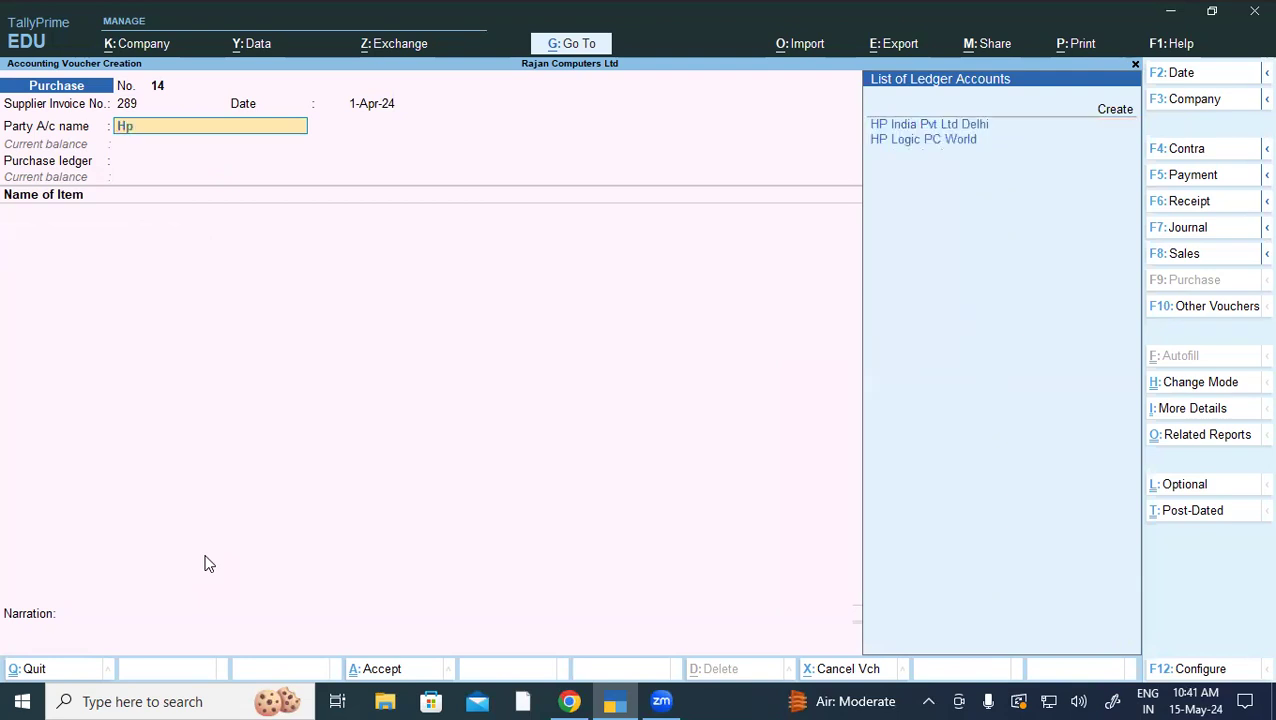
{"action": "key", "text": "Return"}
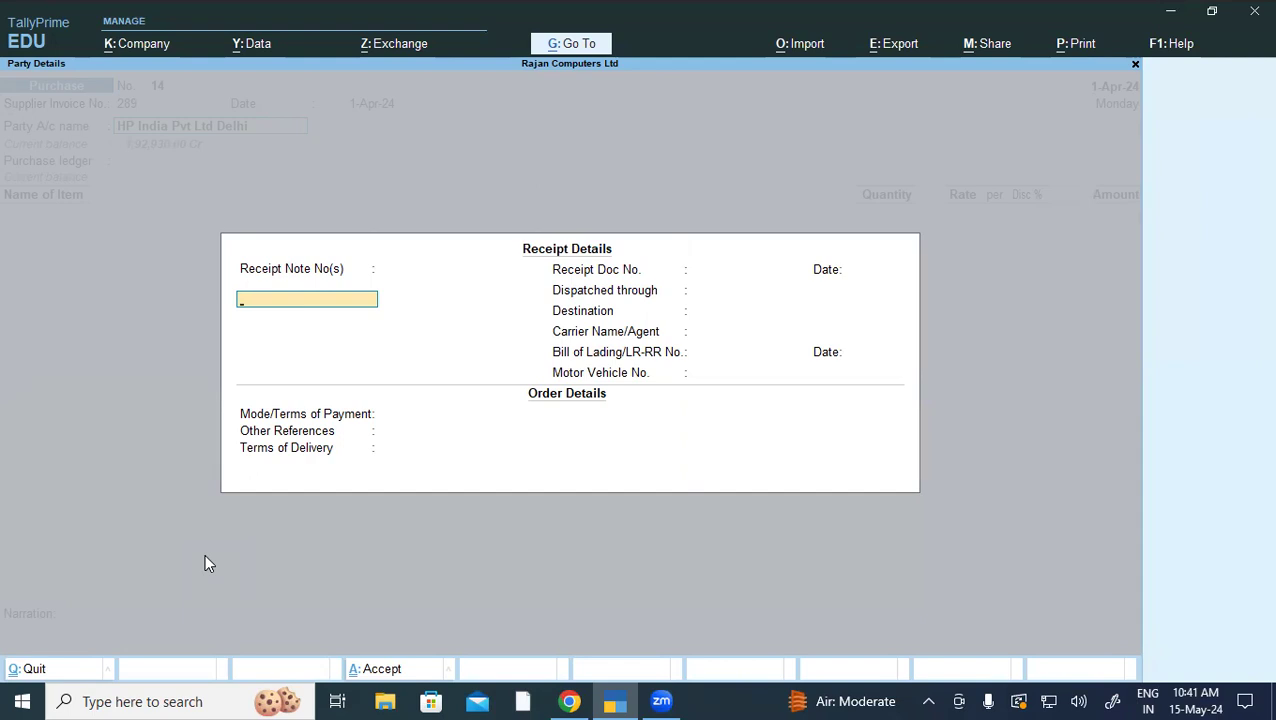
{"action": "key", "text": "Escape"}
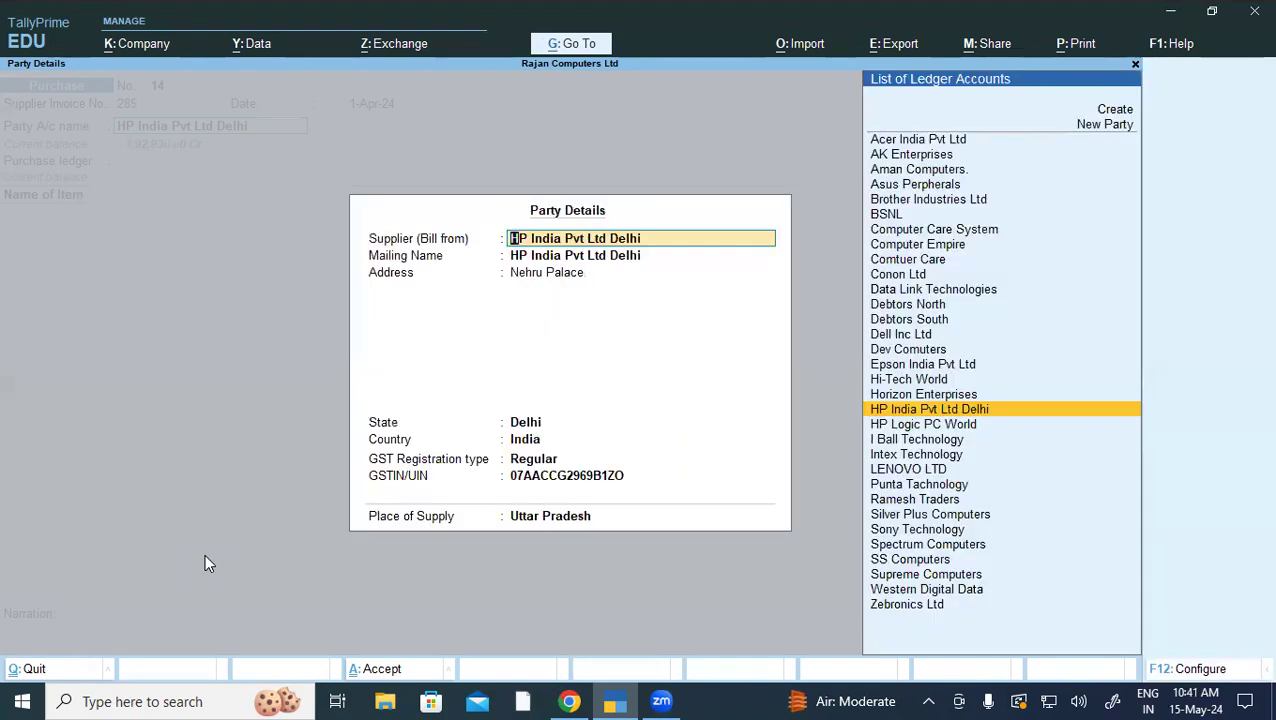
{"action": "key", "text": "ctrl+a"}
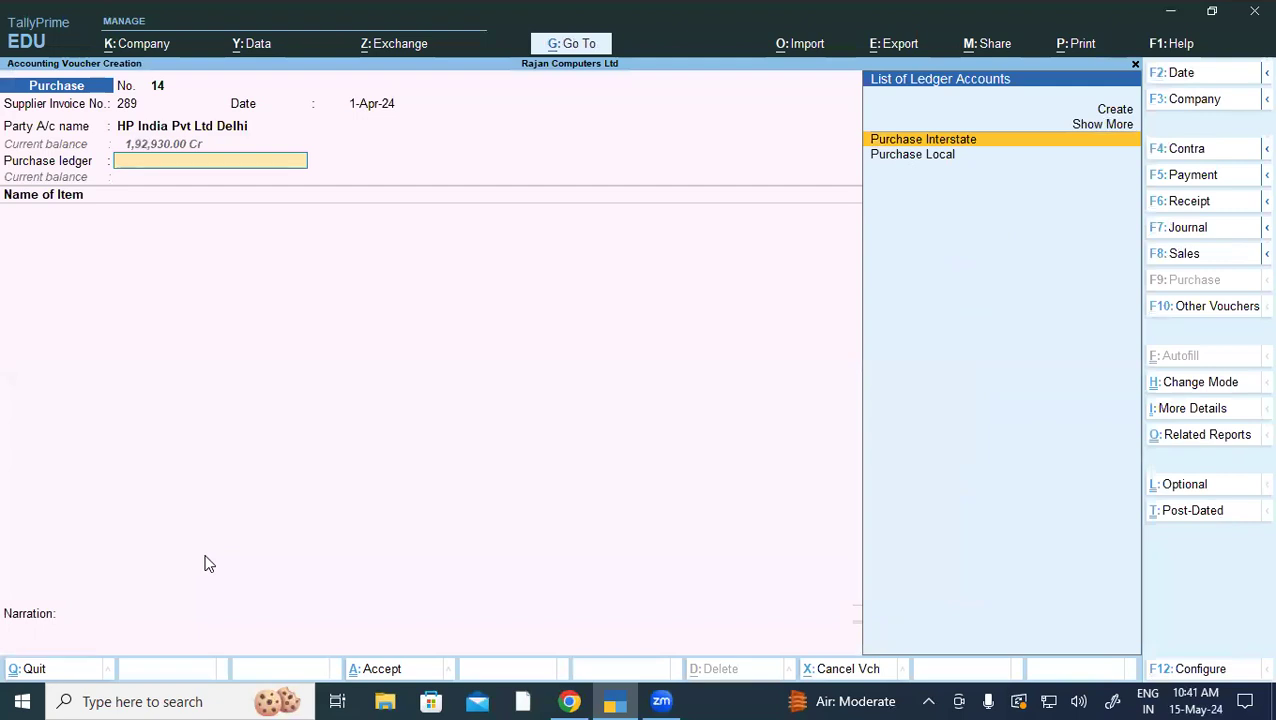
{"action": "key", "text": "Return"}
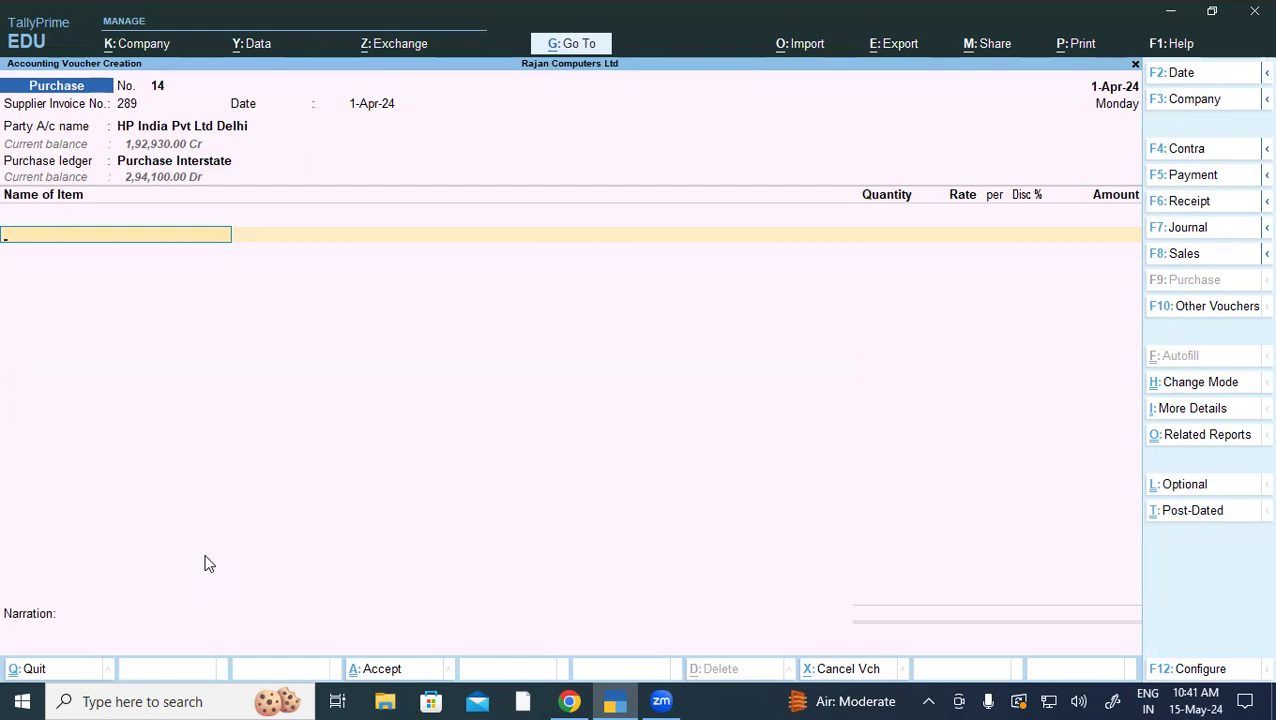
Step: Add the HP Deskjet 3635 All In One Printer as the first item, without a description
{"action": "type", "text": "Hp"}
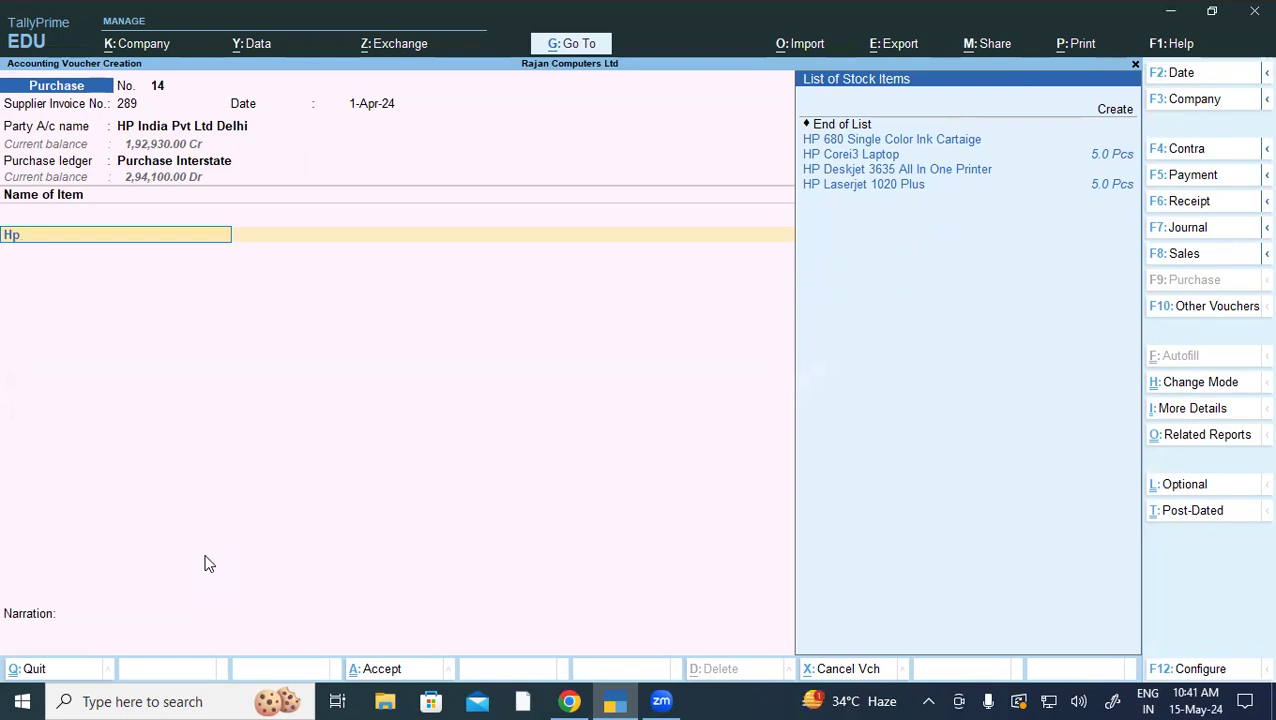
{"action": "key", "text": "Down"}
{"action": "key", "text": "Down"}
{"action": "key", "text": "Down"}
{"action": "key", "text": "Return"}
{"action": "key", "text": "Return"}
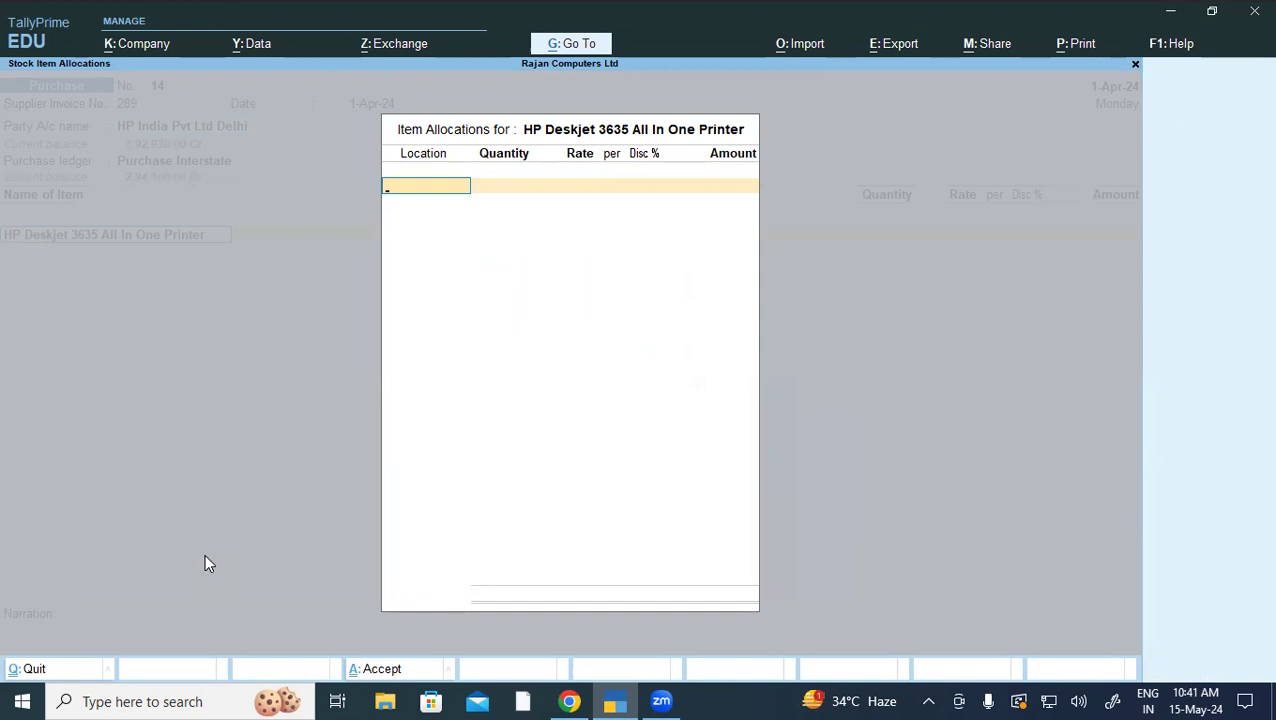
Step: Allocate 4 Pcs of the Deskjet printer to the Shop location at a rate of 6500 per piece
{"action": "key", "text": "Down"}
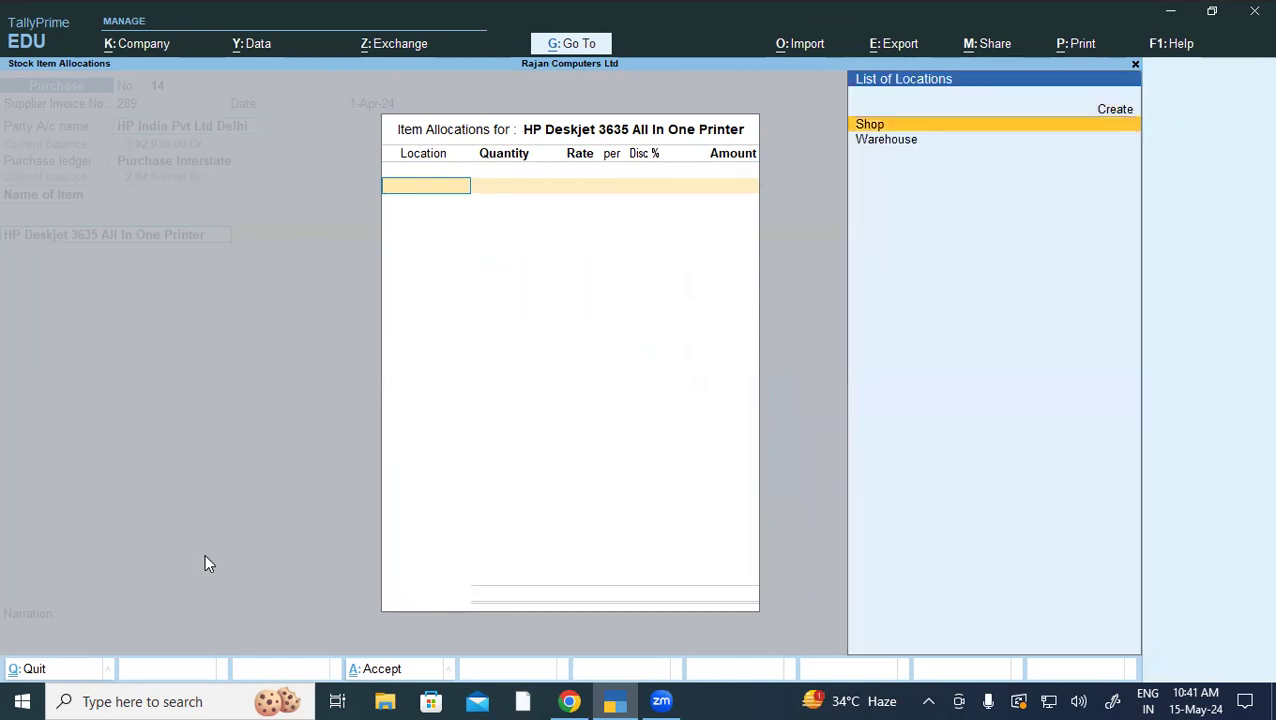
{"action": "key", "text": "Return"}
{"action": "type", "text": "4"}
{"action": "key", "text": "Return"}
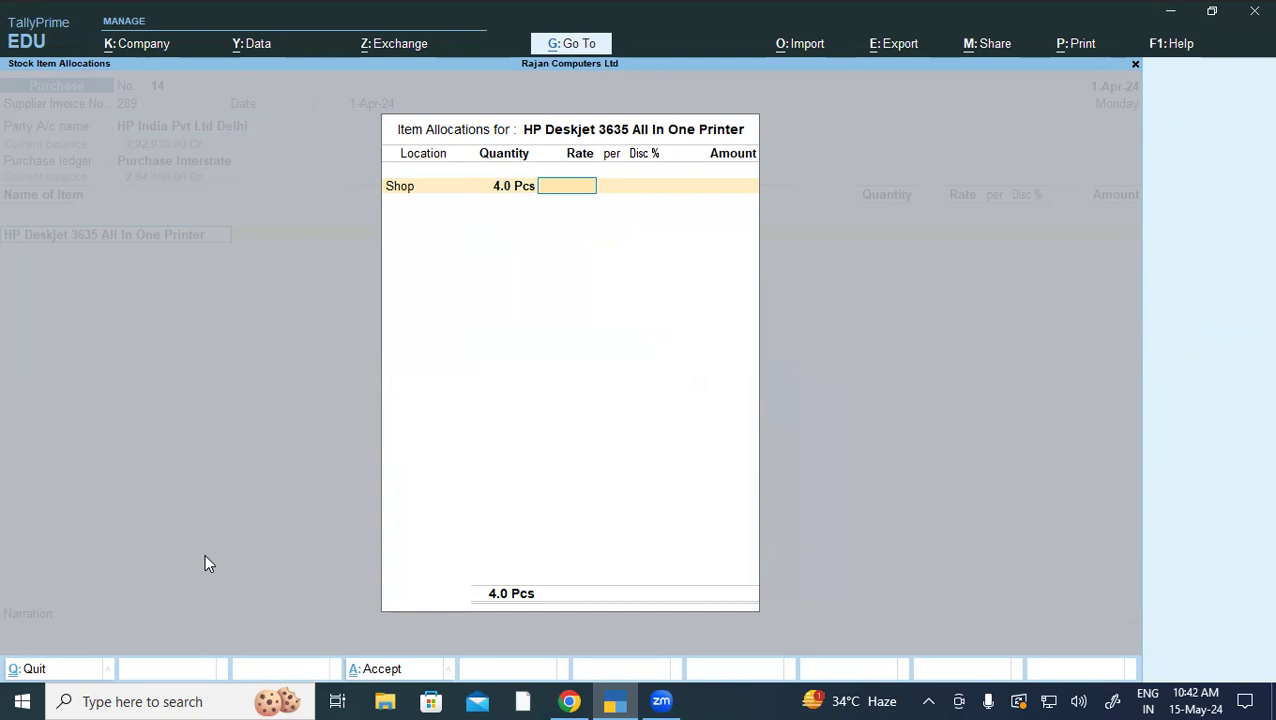
{"action": "type", "text": "6500"}
{"action": "key", "text": "Return"}
{"action": "key", "text": "Return"}
{"action": "key", "text": "Return"}
{"action": "key", "text": "Return"}
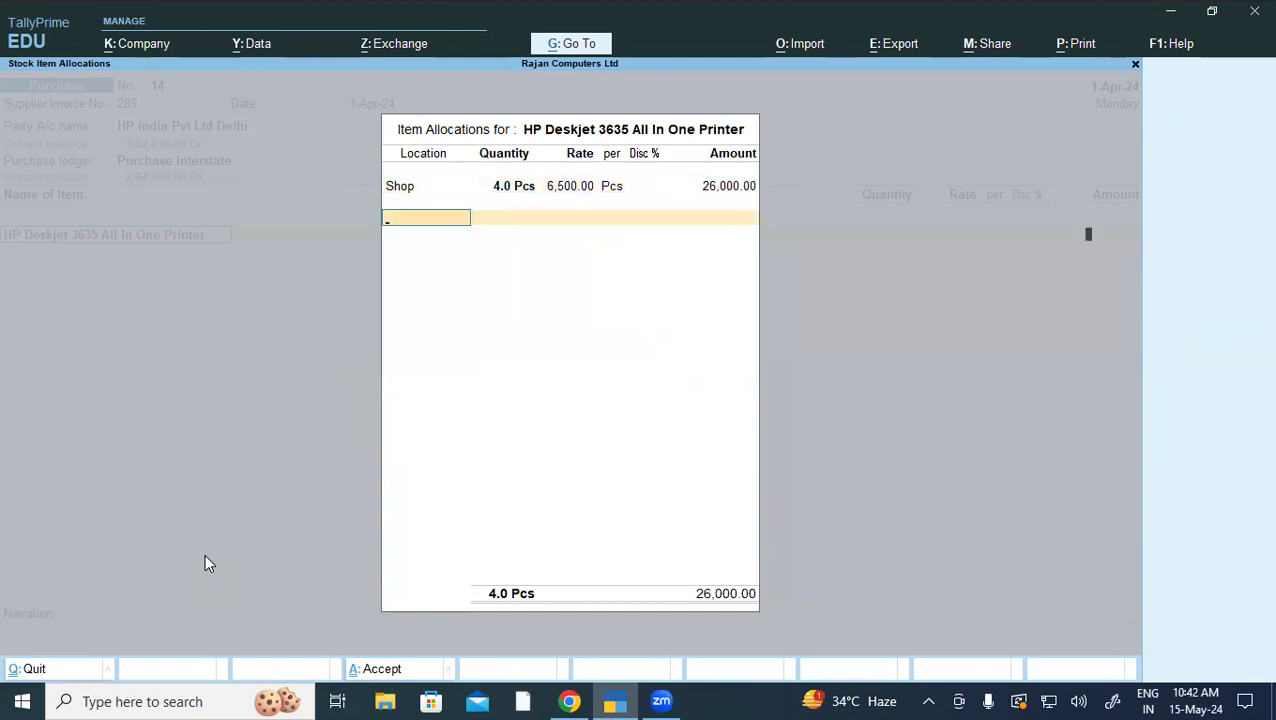
{"action": "key", "text": "Return"}
{"action": "key", "text": "Return"}
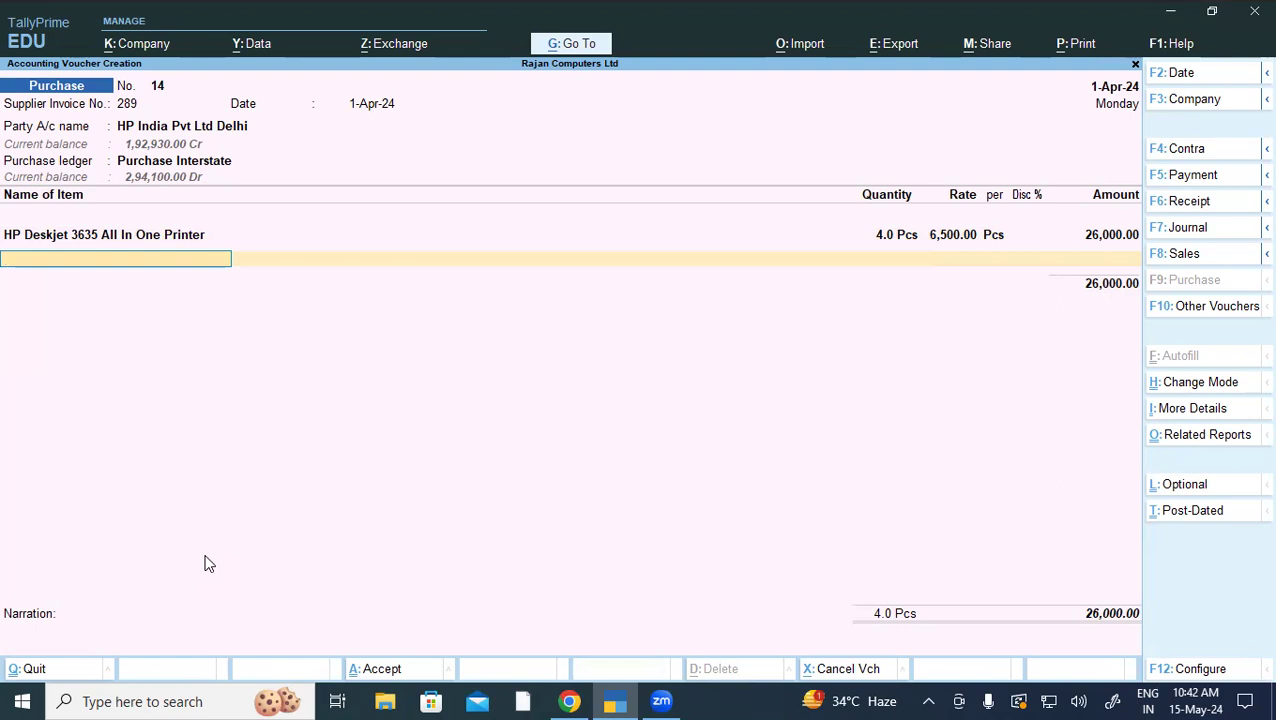
Step: Add the HP 680 Single Color Ink Cartaige as the second item, without a description
{"action": "key", "text": "ctrl+a"}
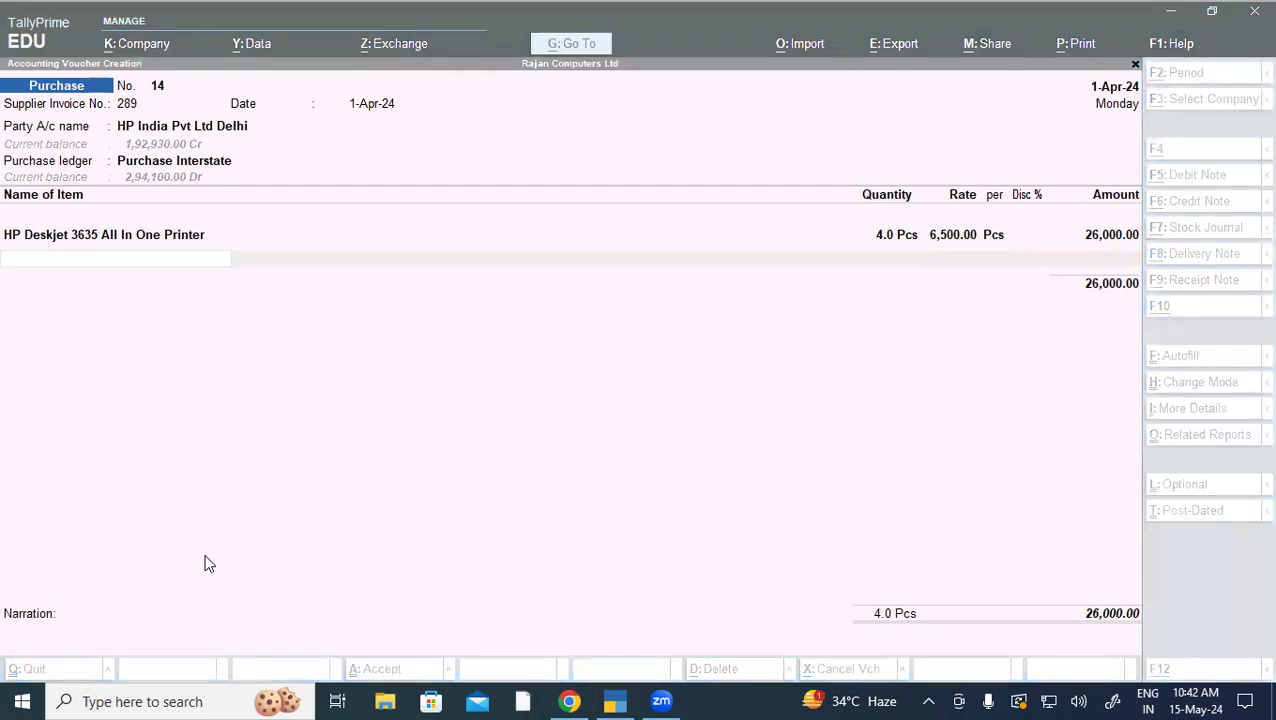
{"action": "type", "text": "Hp"}
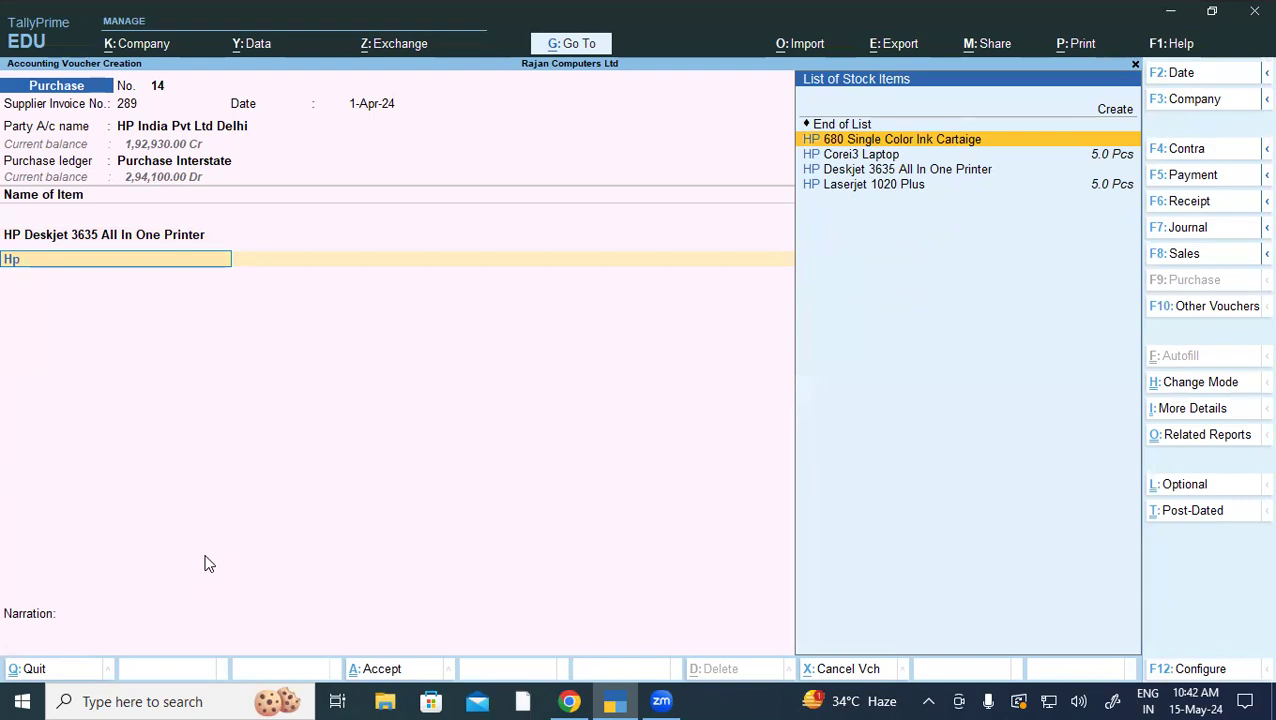
{"action": "key", "text": "Return"}
{"action": "key", "text": "Return"}
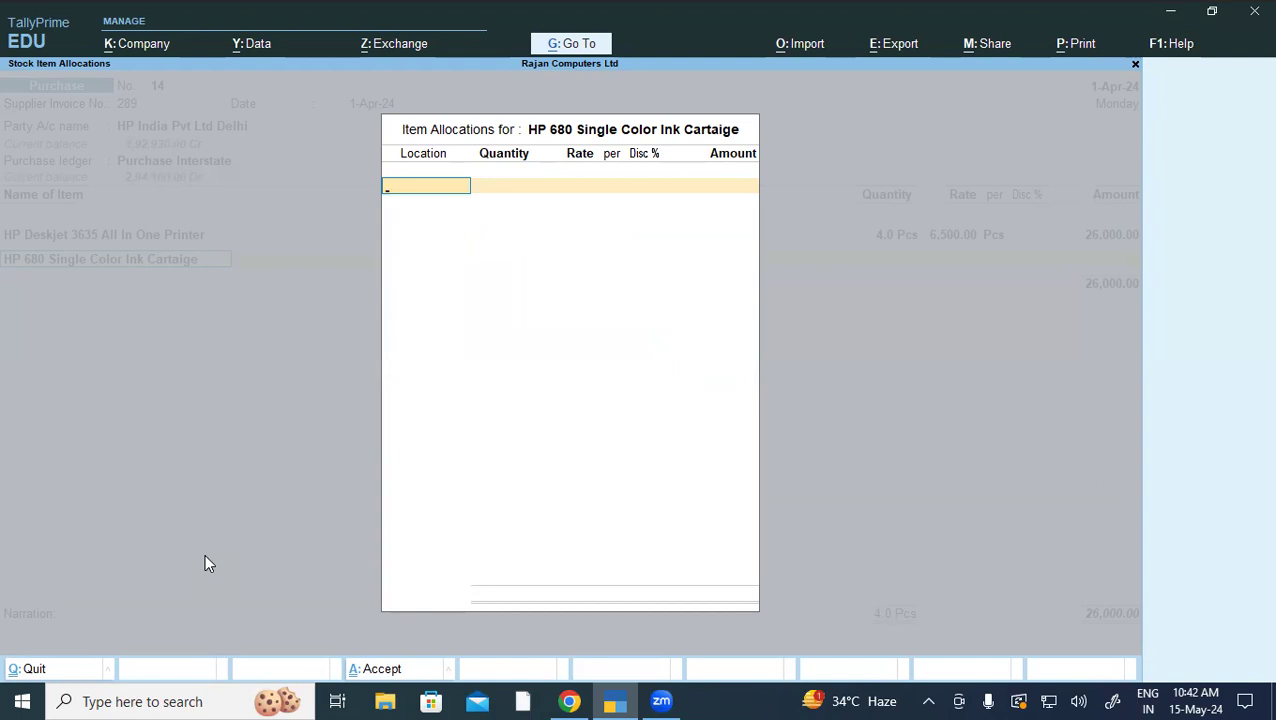
Step: Allocate 2 Pcs of the ink cartridge to the Shop location as free goods, leaving the rate and amount blank
{"action": "key", "text": "Down"}
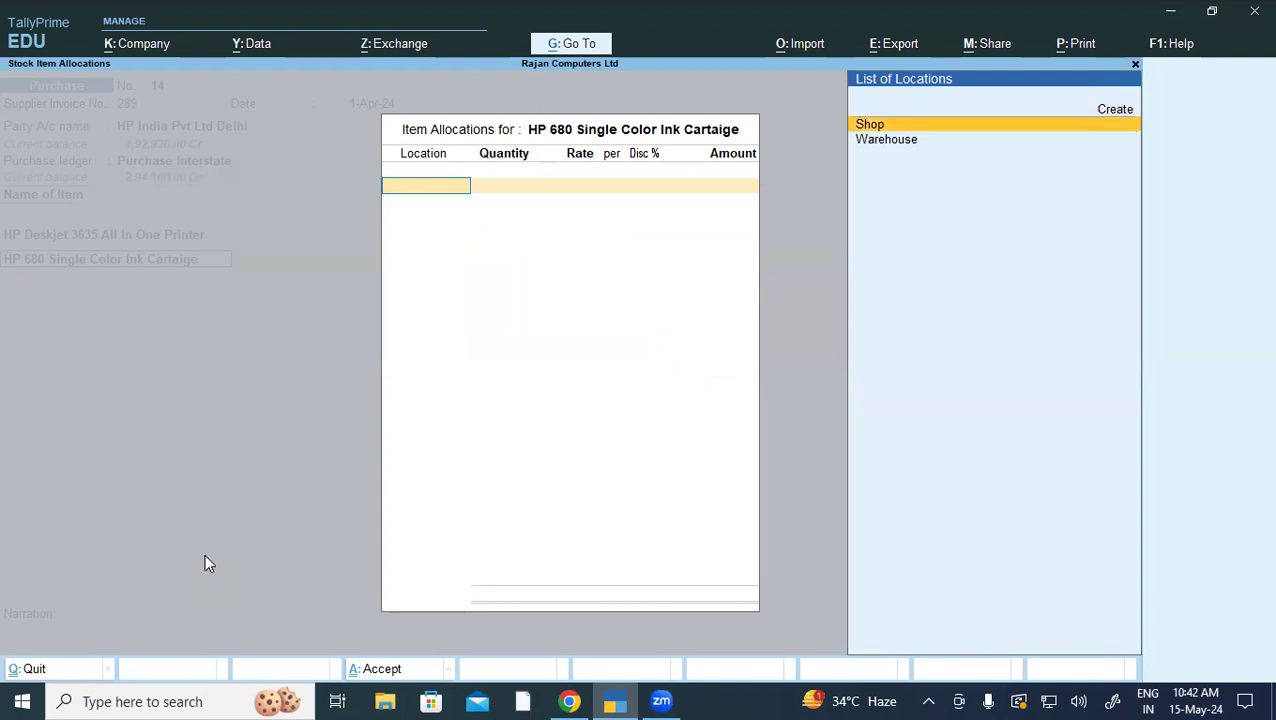
{"action": "key", "text": "Return"}
{"action": "type", "text": "2"}
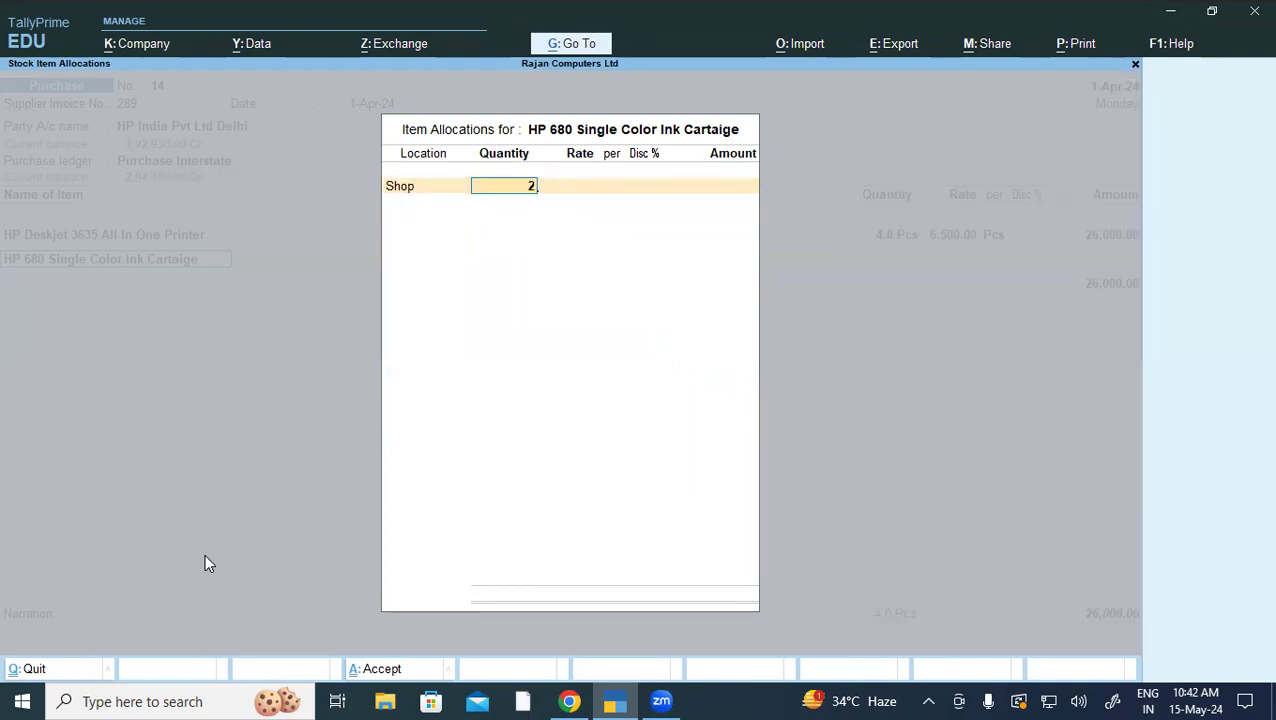
{"action": "key", "text": "Return"}
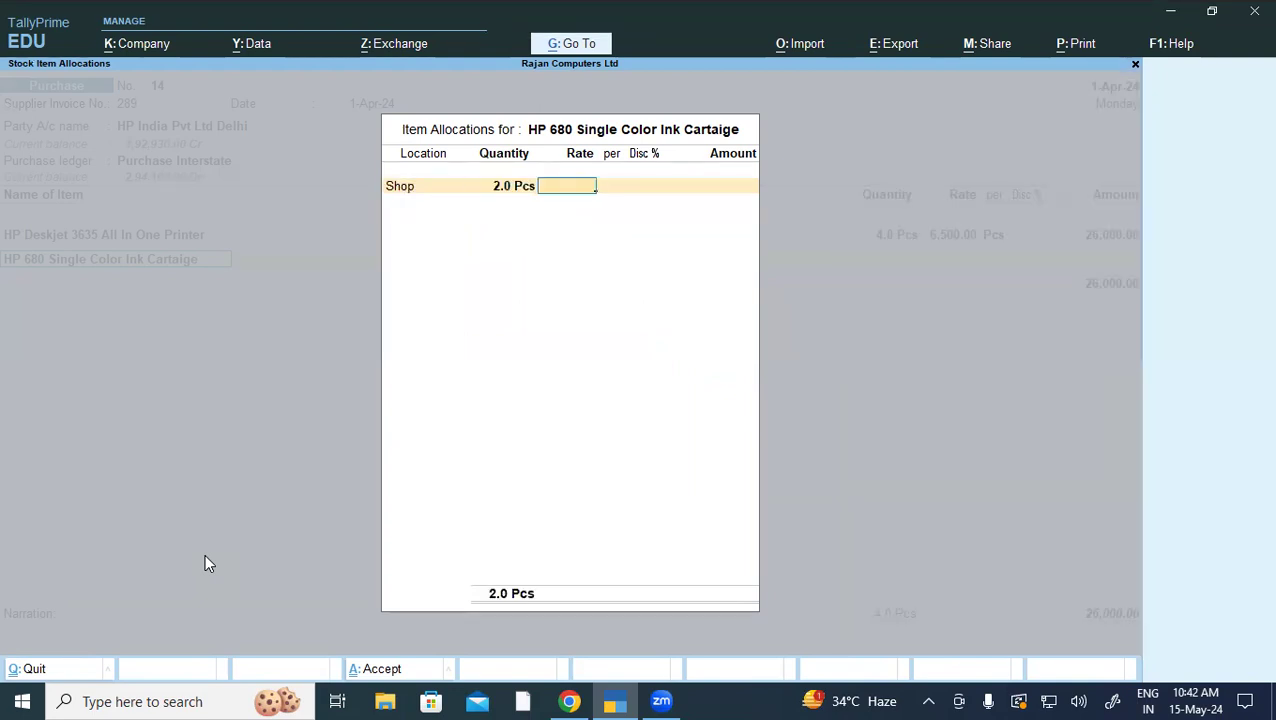
{"action": "key", "text": "Return"}
{"action": "key", "text": "Return"}
{"action": "key", "text": "Return"}
{"action": "key", "text": "Return"}
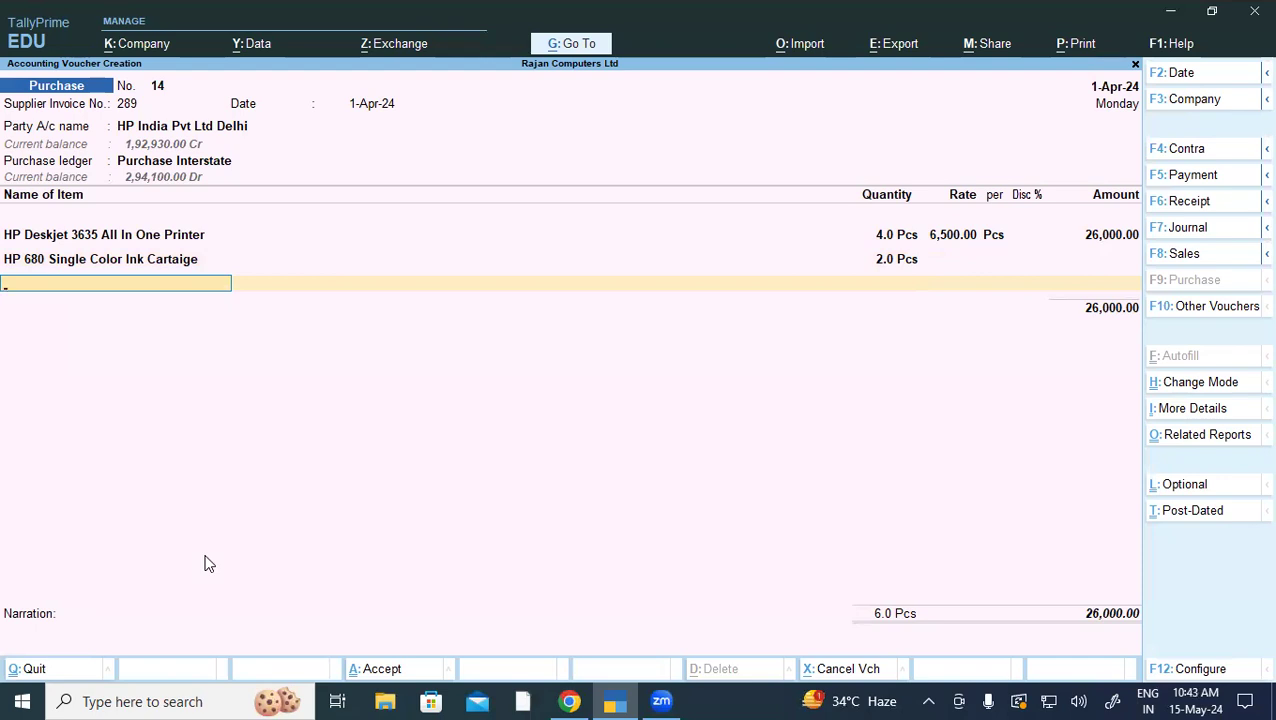
{"action": "type", "text": "A"}
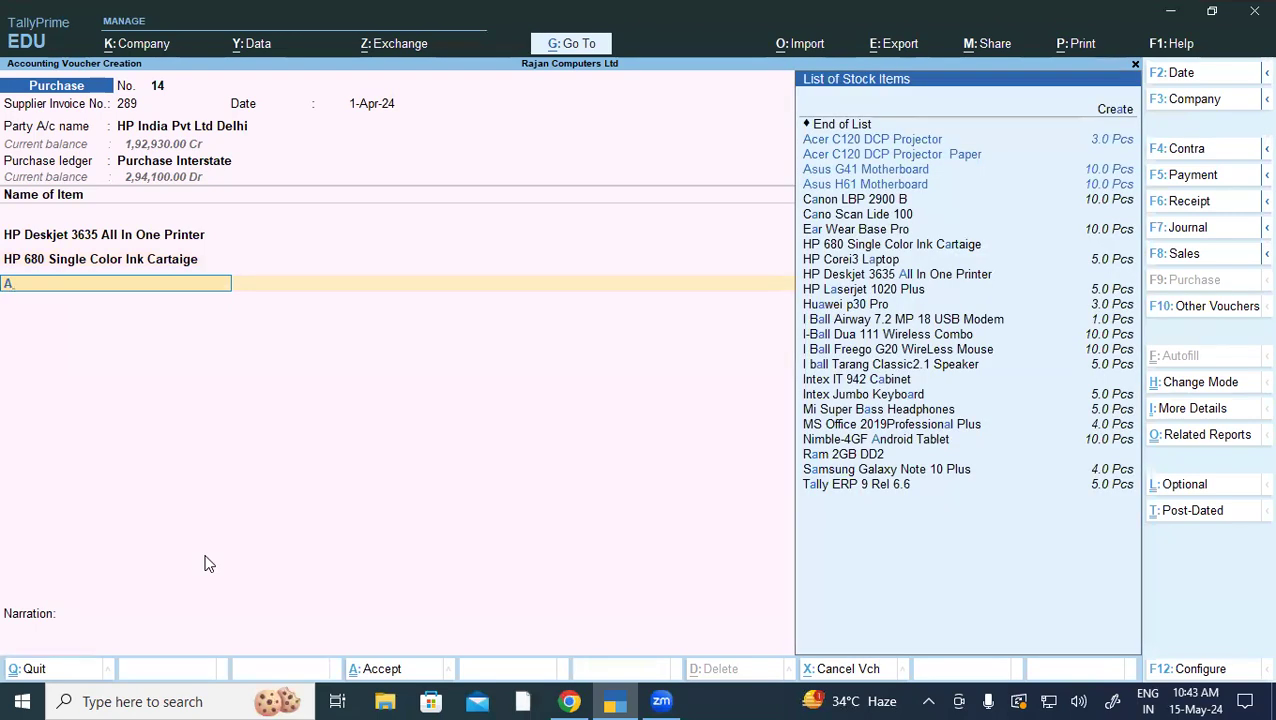
{"action": "key", "text": "Return"}
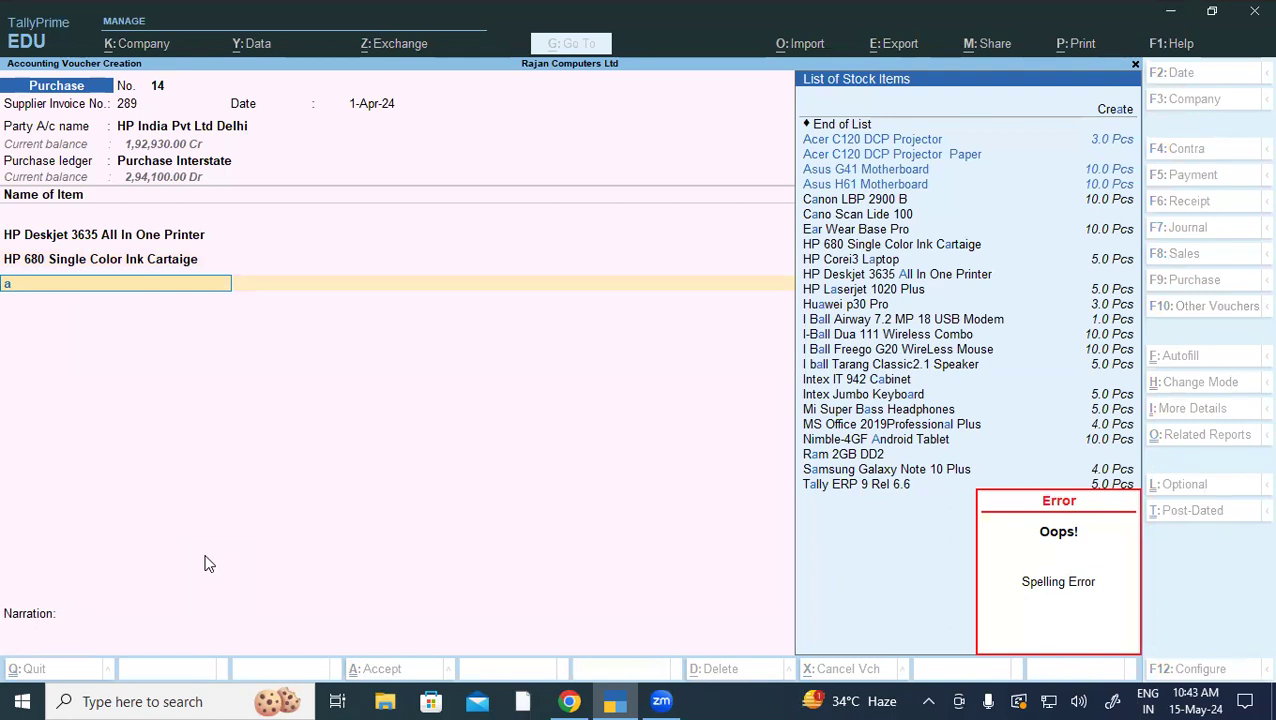
{"action": "key", "text": "BackSpace"}
{"action": "type", "text": "j"}
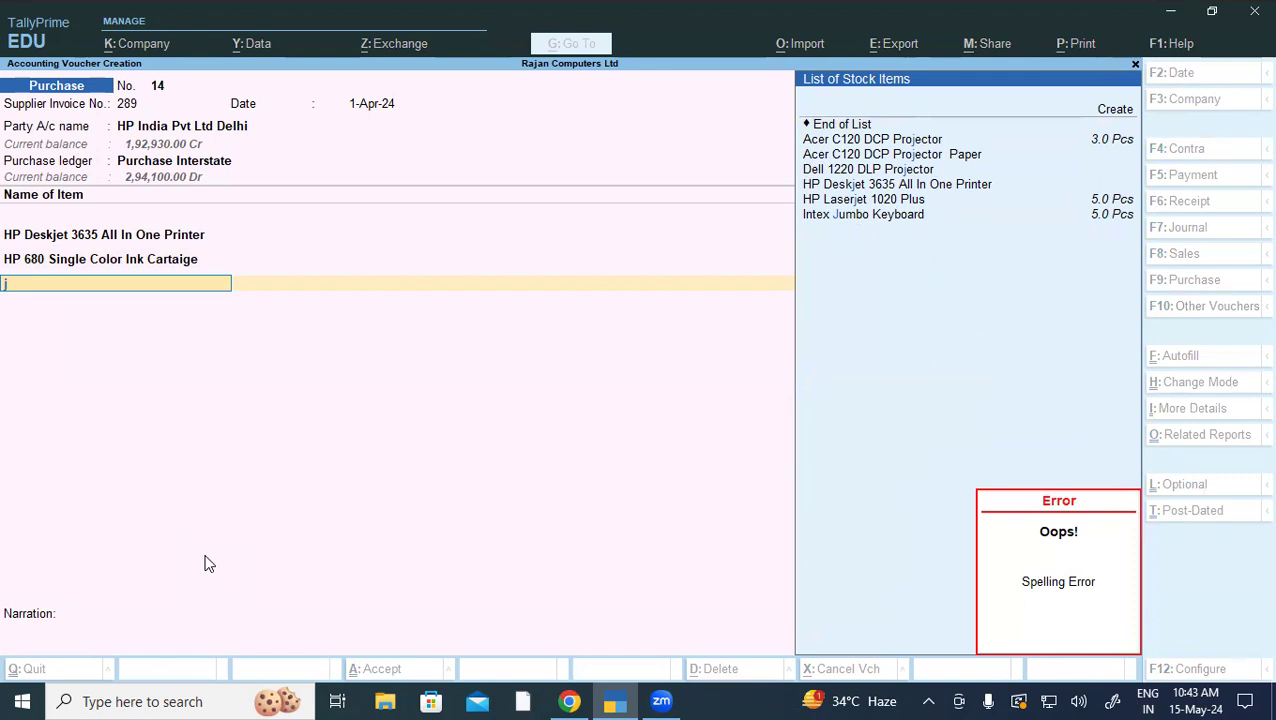
Step: Start creating a new stock item, switch to the PDF in Chrome, and copy exercise 14's JK Easy Copier A4 Printer Paper name
{"action": "key", "text": "alt+c"}
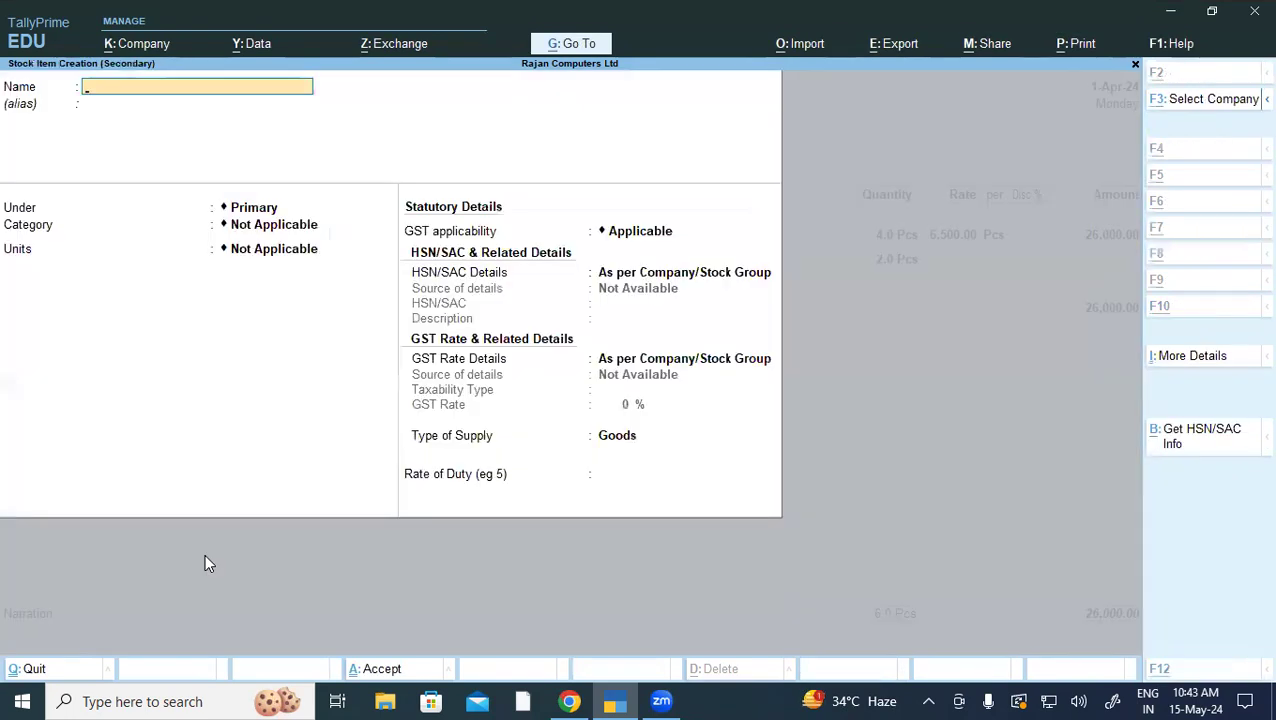
{"action": "key", "text": "alt+Tab"}
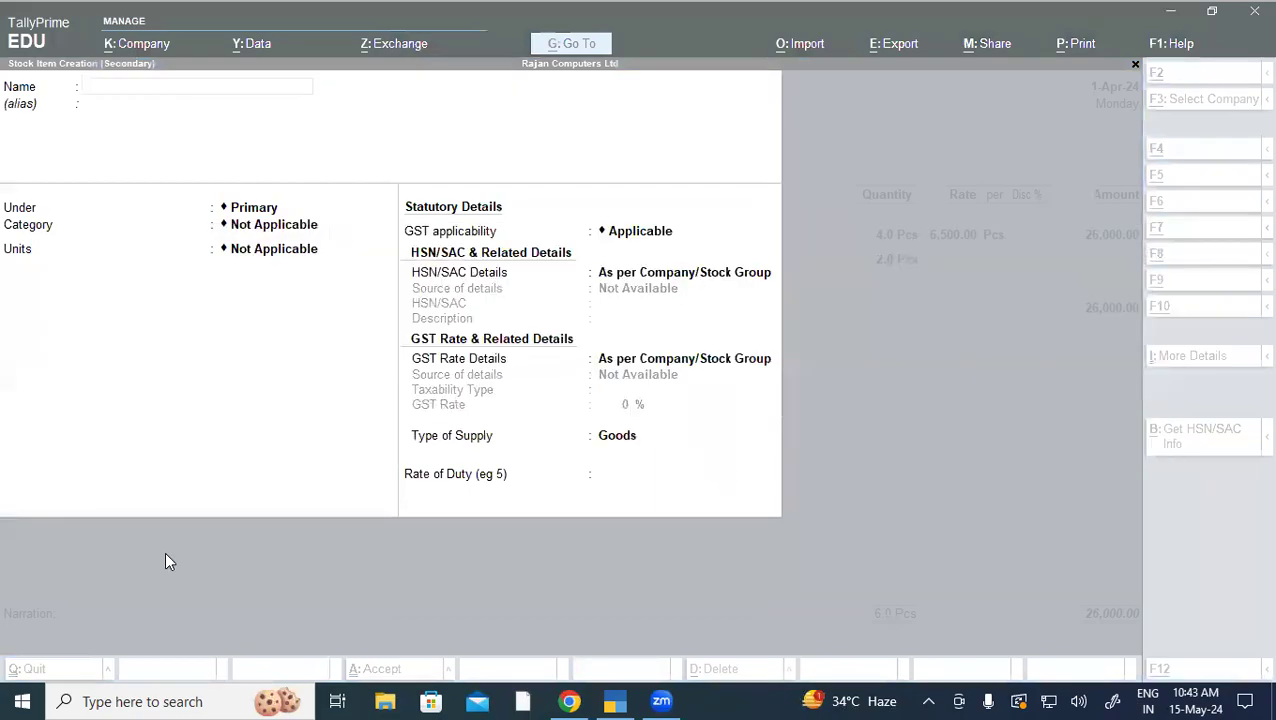
{"action": "key", "text": "alt+Tab"}
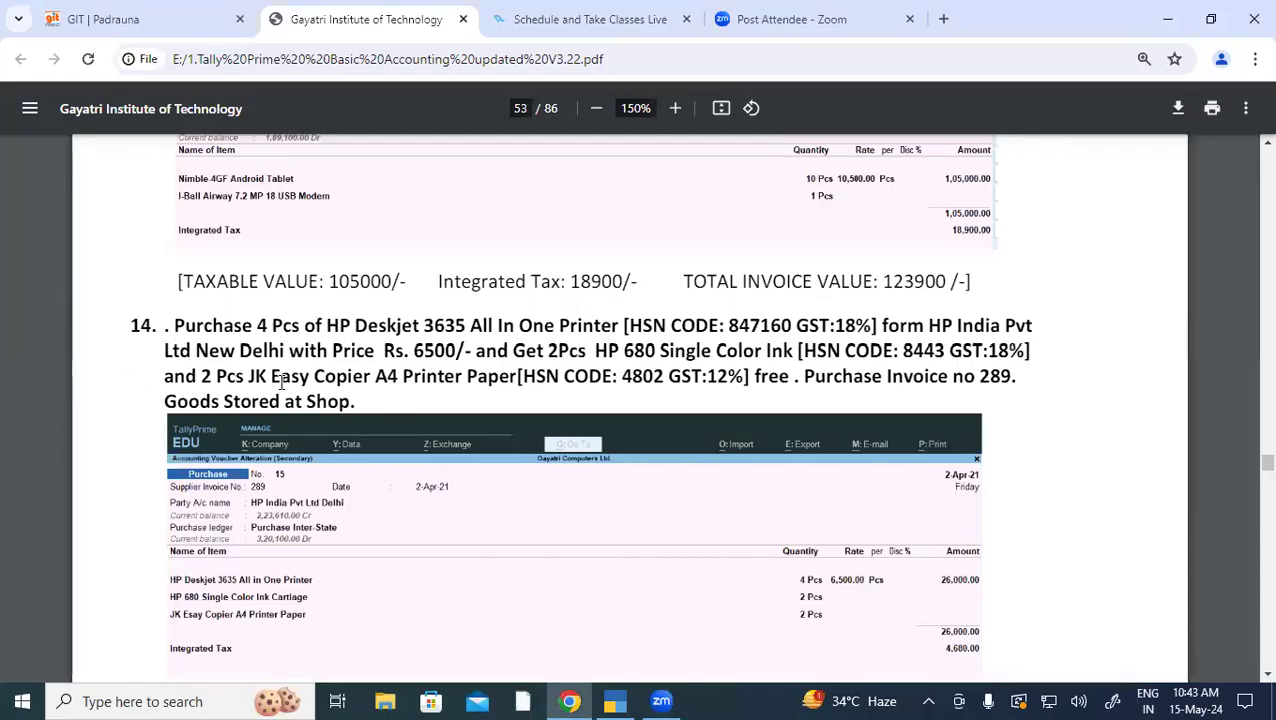
{"action": "left_click_drag", "start_coordinate": [249, 378], "coordinate": [513, 380]}
{"action": "left_click", "coordinate": [333, 389]}
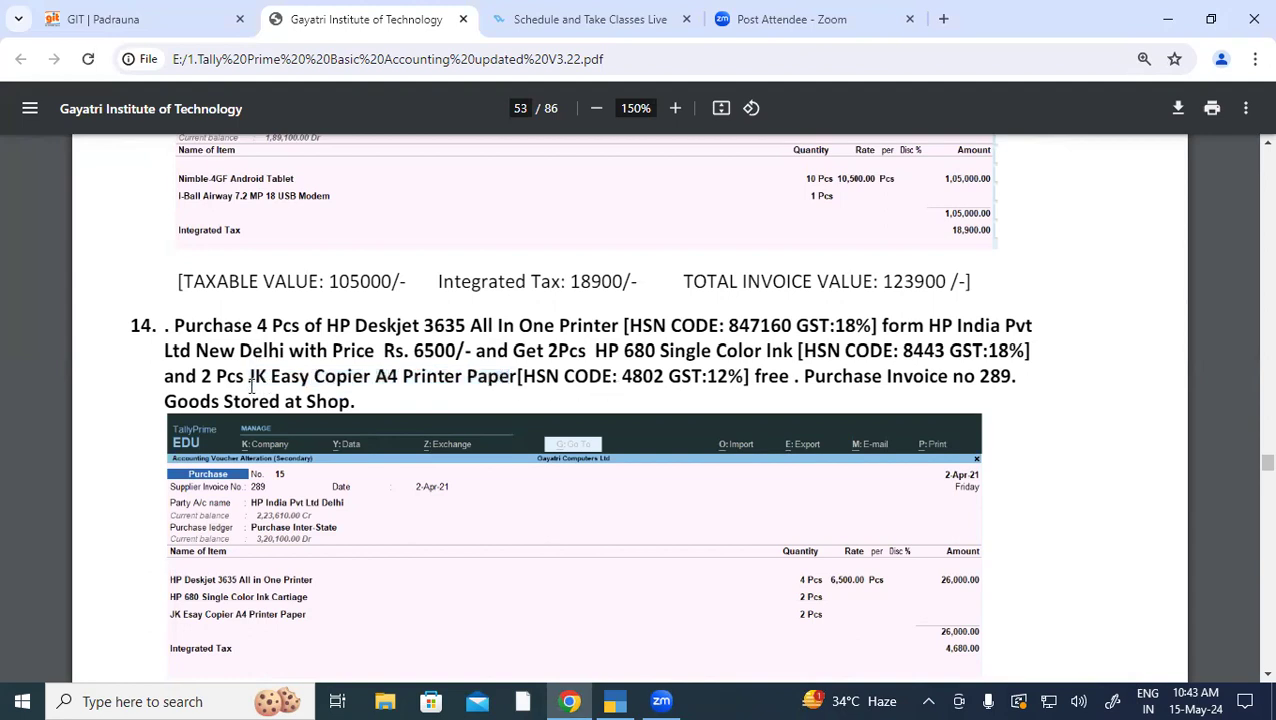
{"action": "left_click_drag", "start_coordinate": [249, 380], "coordinate": [515, 379]}
{"action": "key", "text": "ctrl+c"}
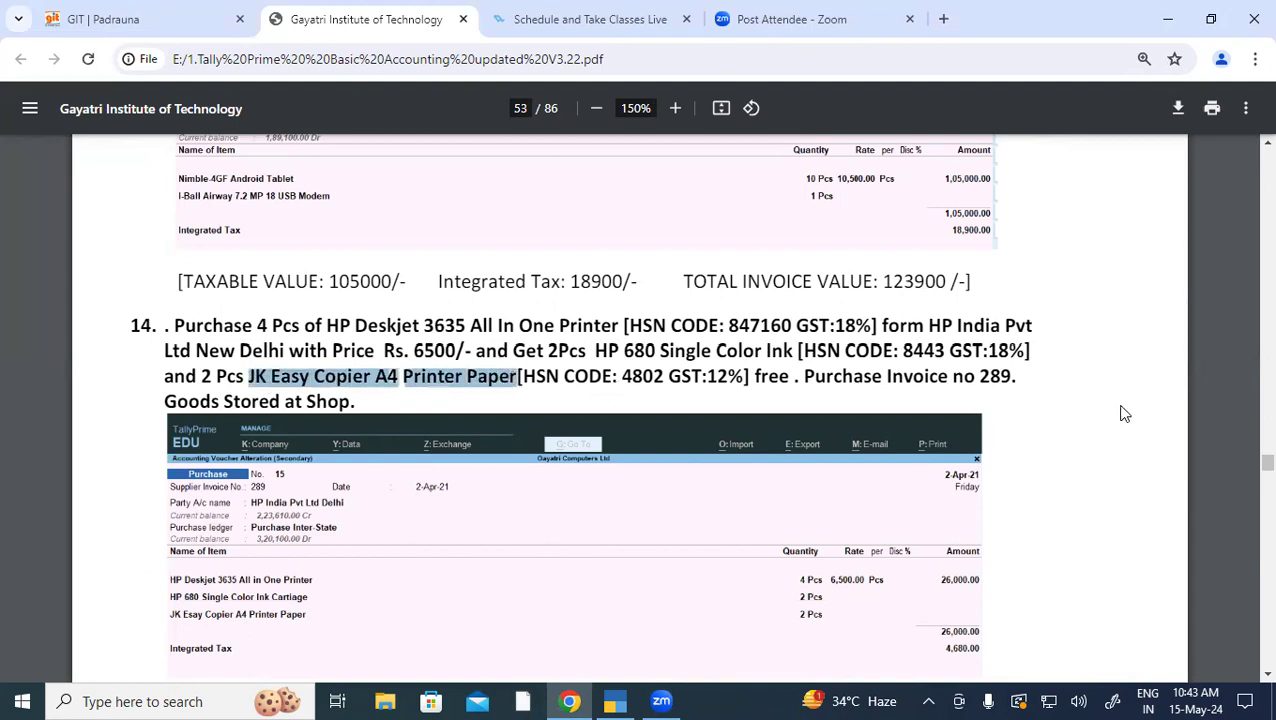
Step: Return to TallyPrime and name the new stock item JK Easy Copier A4 Printer Paper, leaving the alias blank
{"action": "key", "text": "alt+Tab"}
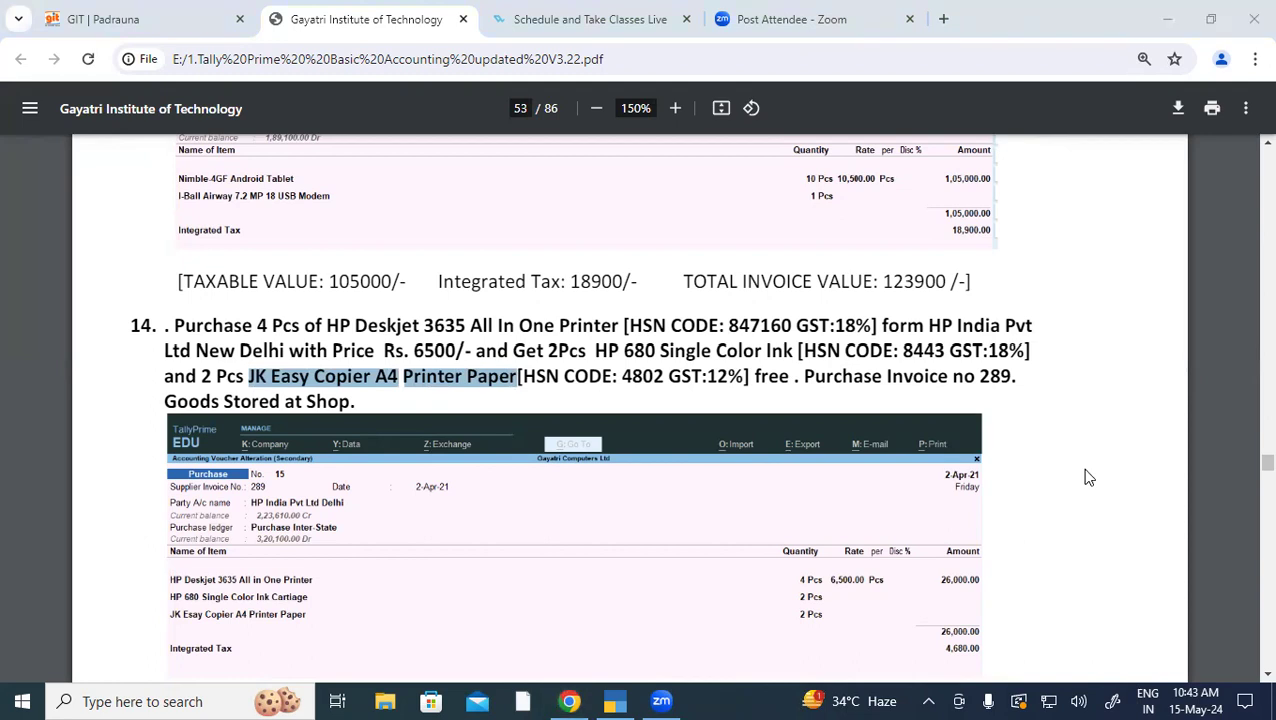
{"action": "key", "text": "alt+Tab"}
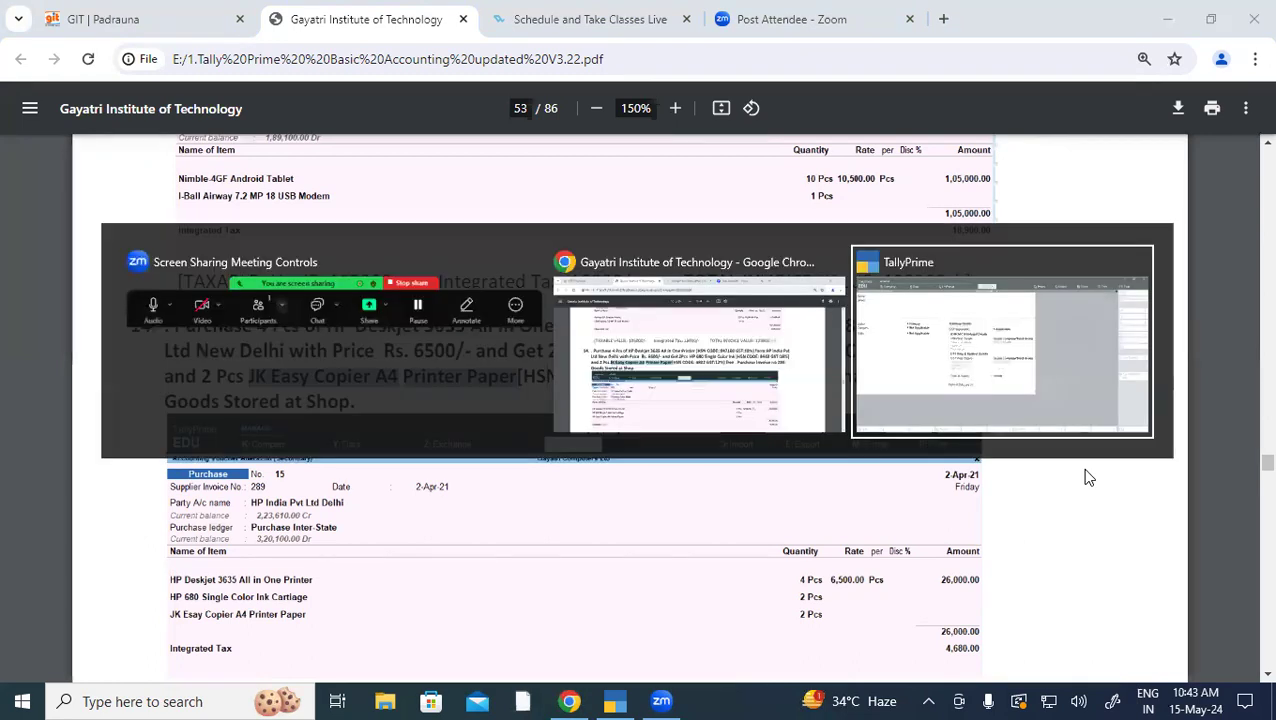
{"action": "key", "text": "ctrl+v"}
{"action": "key", "text": "Return"}
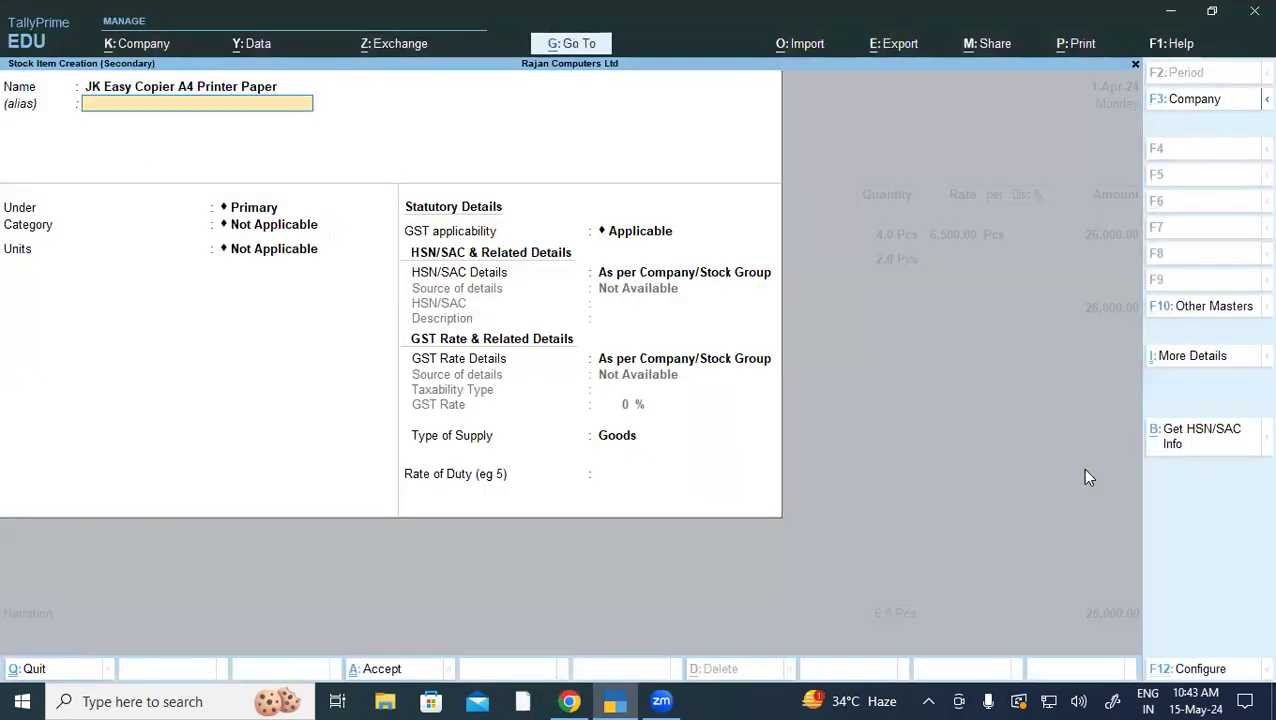
{"action": "key", "text": "Return"}
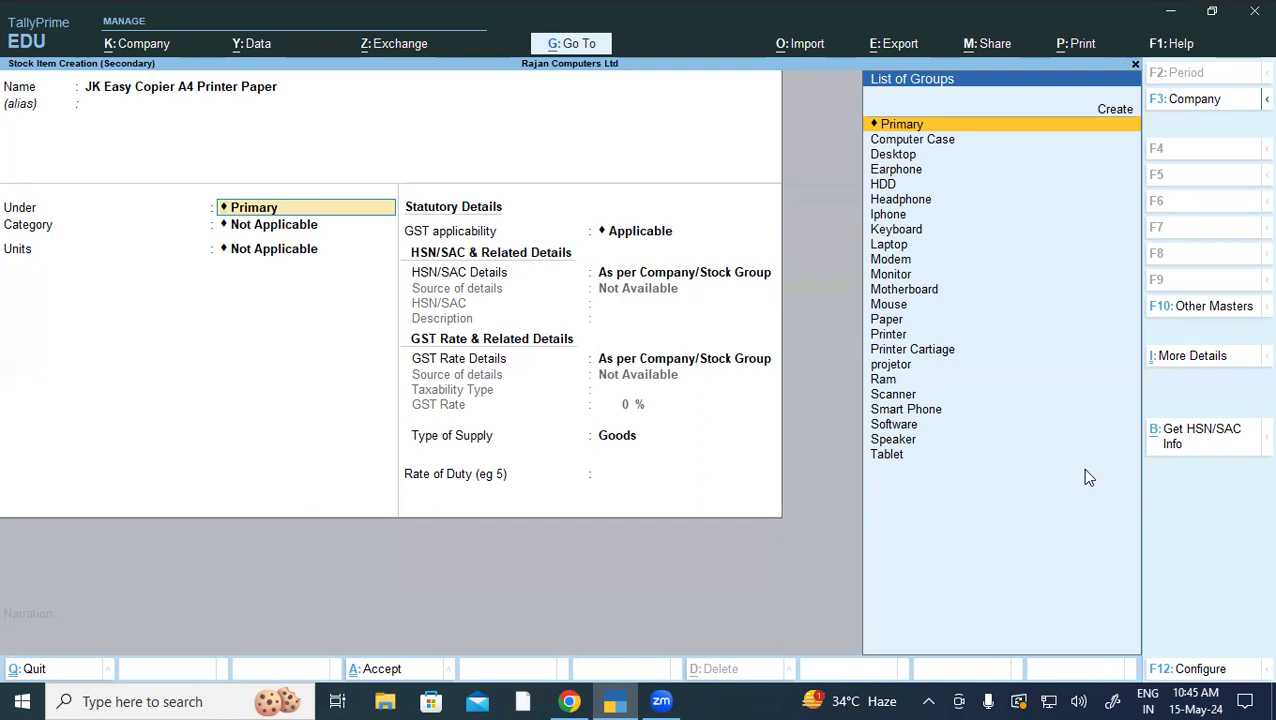
Step: Place the new stock item under the Paper group, assign it the JK category, and accept Pcs as its unit
{"action": "type", "text": "Pa"}
{"action": "key", "text": "Return"}
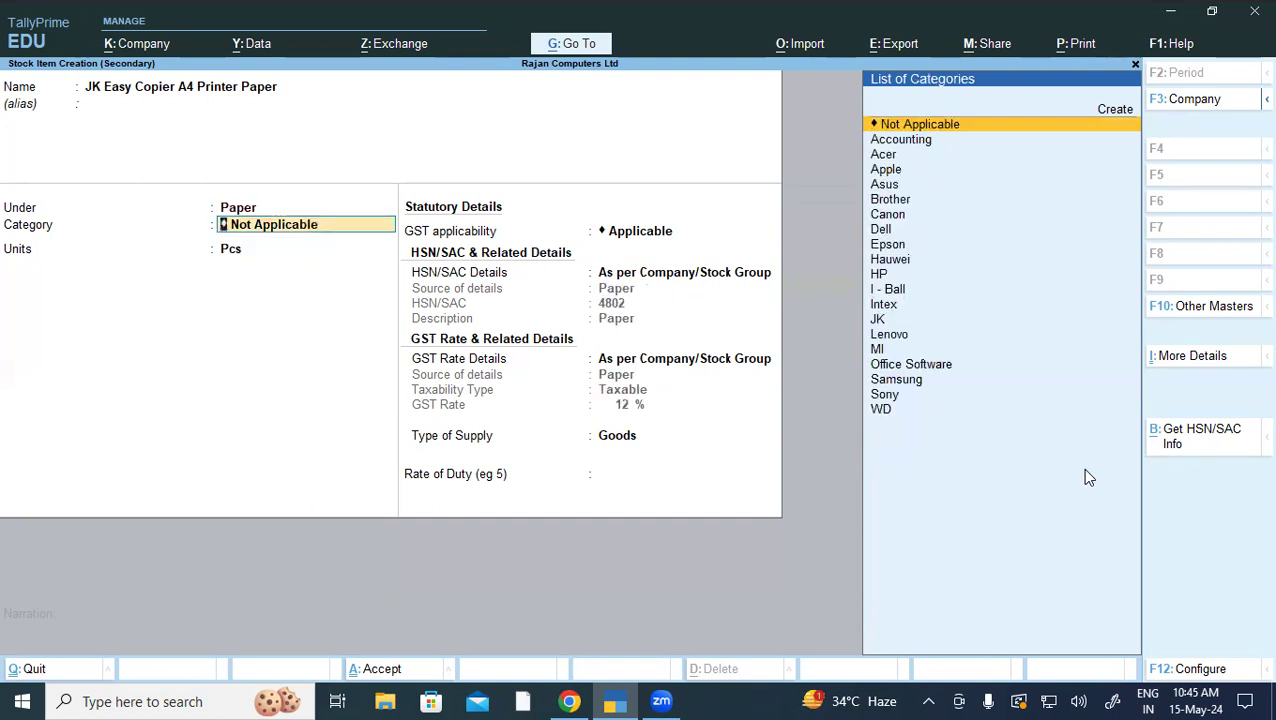
{"action": "key", "text": "Down"}
{"action": "key", "text": "Down"}
{"action": "key", "text": "Down"}
{"action": "key", "text": "Down"}
{"action": "key", "text": "Down"}
{"action": "key", "text": "Down"}
{"action": "key", "text": "Down"}
{"action": "key", "text": "Down"}
{"action": "key", "text": "Down"}
{"action": "key", "text": "Down"}
{"action": "key", "text": "Down"}
{"action": "key", "text": "Down"}
{"action": "key", "text": "Down"}
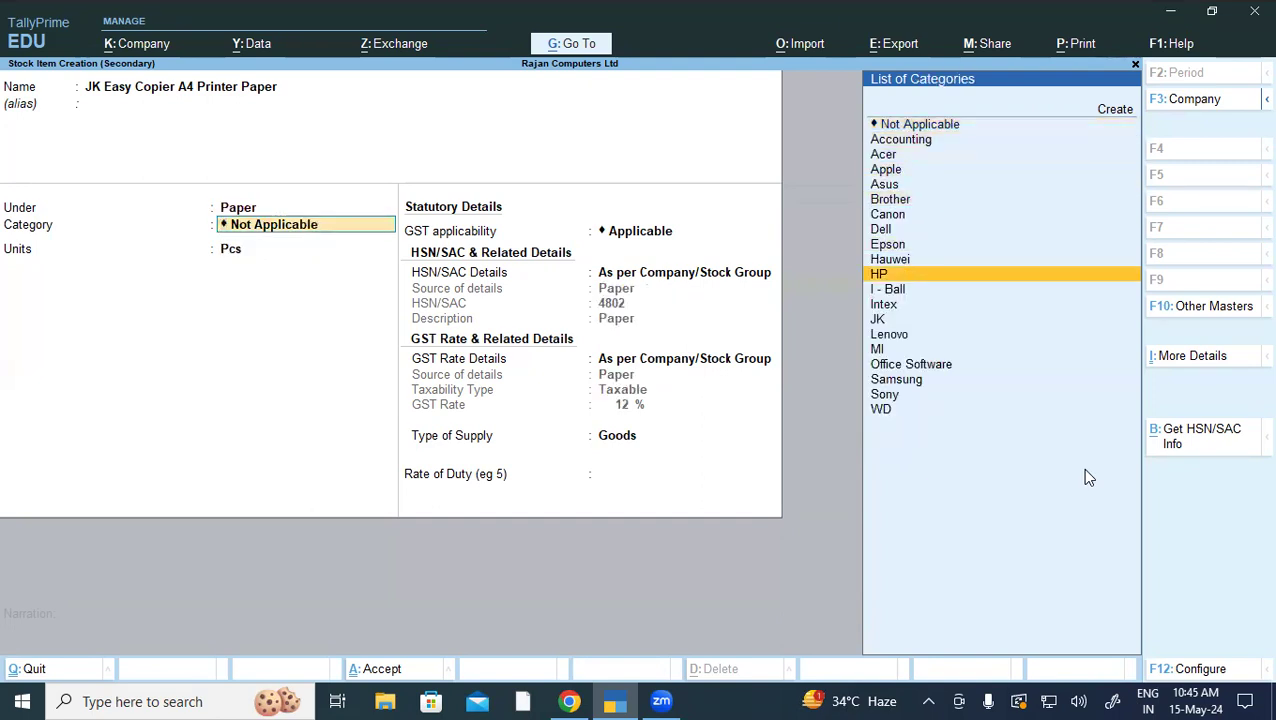
{"action": "key", "text": "Return"}
{"action": "key", "text": "Return"}
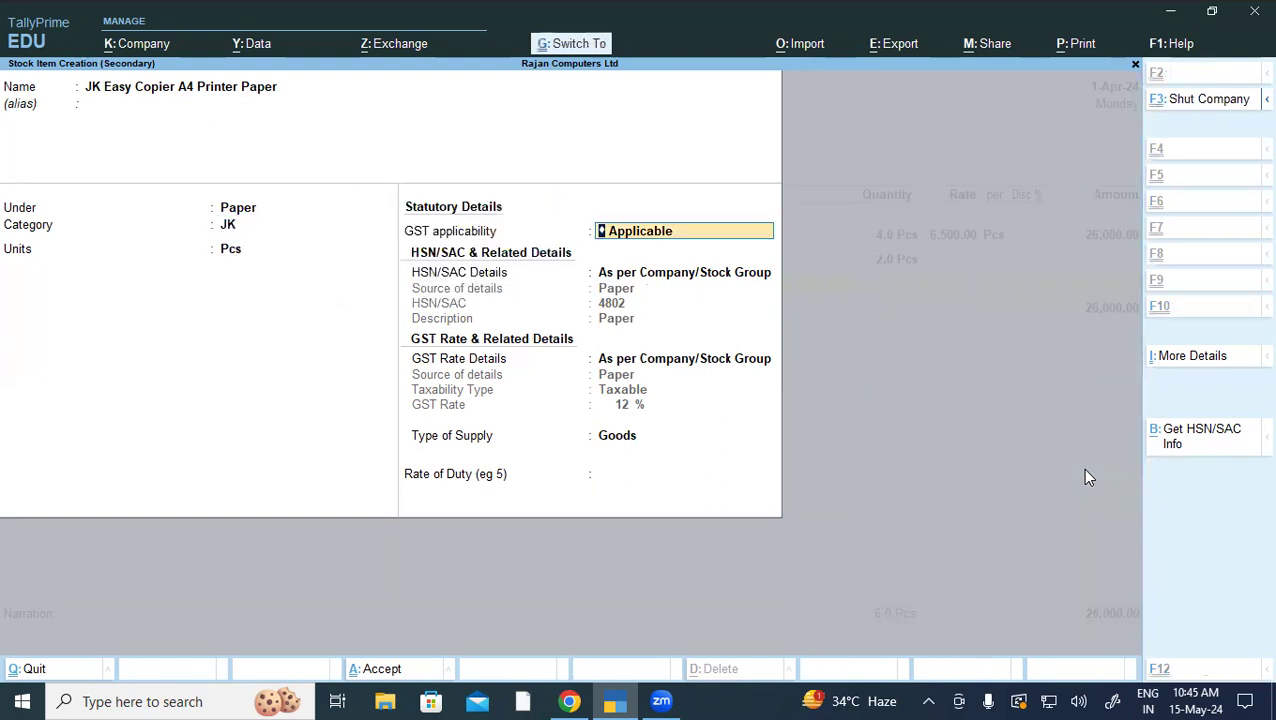
Step: Save the JK paper stock item with its inherited GST details and leave its voucher description blank
{"action": "key", "text": "ctrl+a"}
{"action": "key", "text": "Return"}
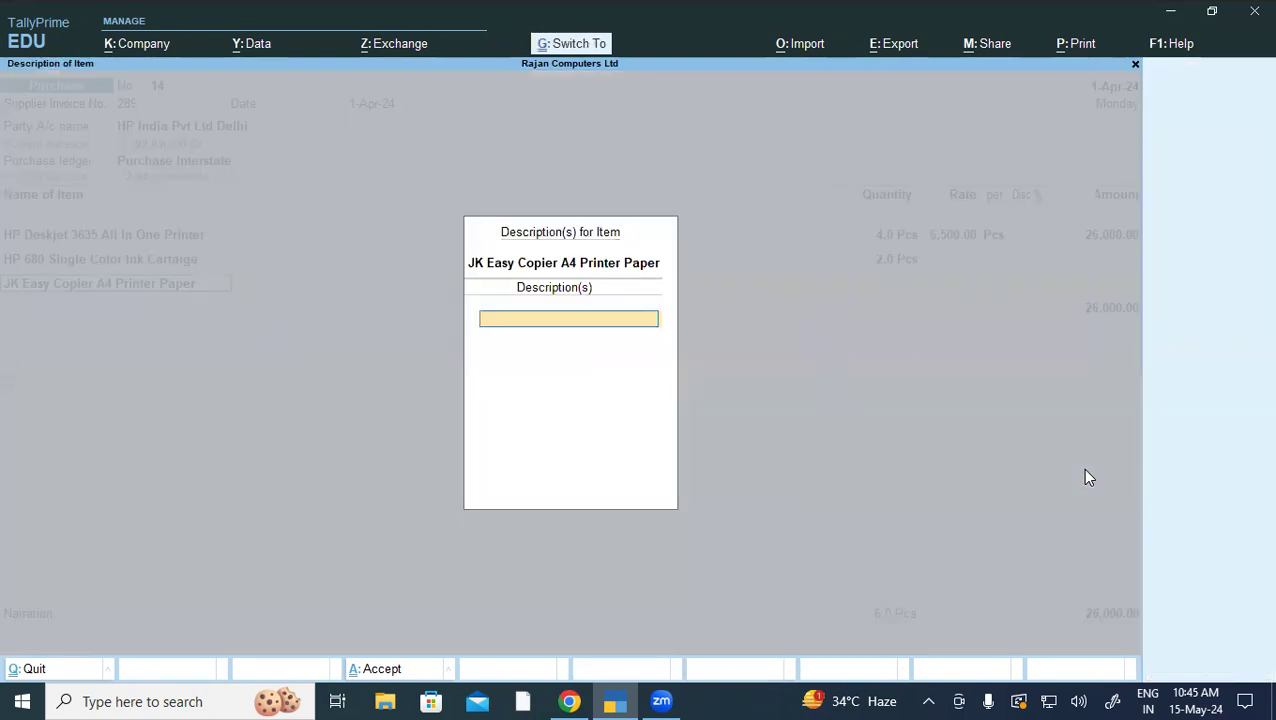
{"action": "key", "text": "Return"}
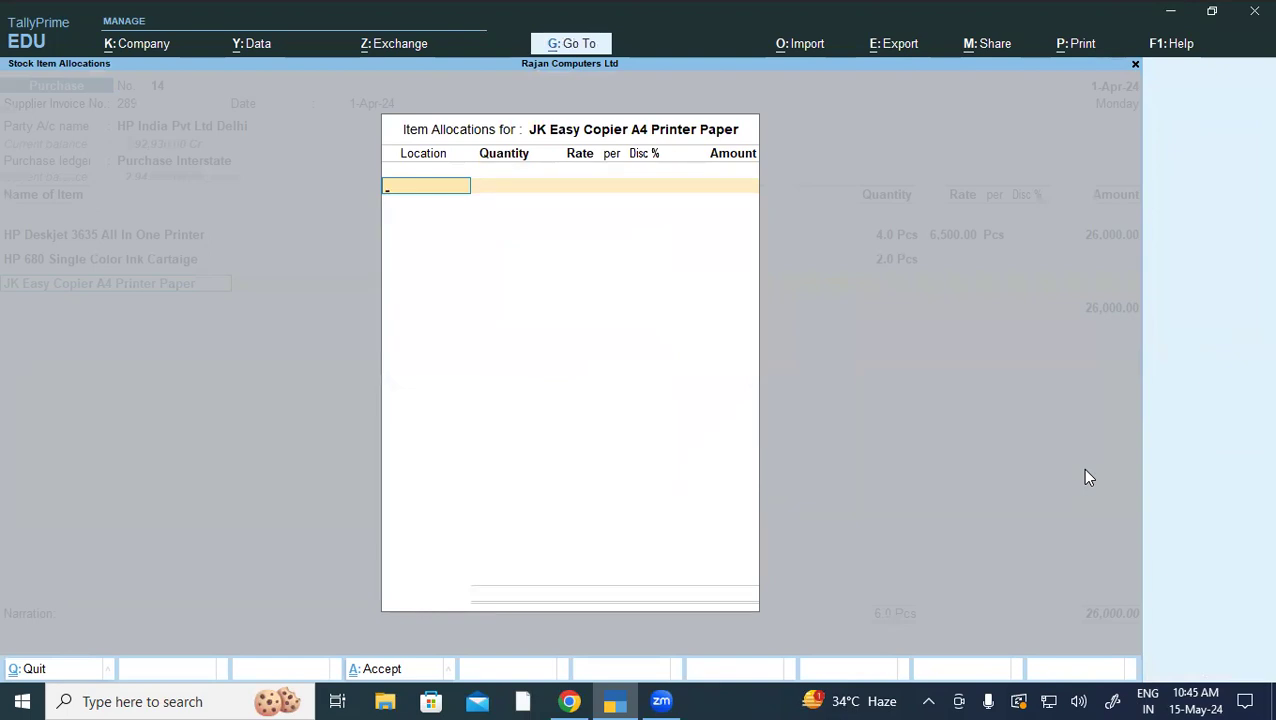
Step: Allocate 2 Pcs of the JK paper to the Shop location as free goods, leaving the rate and amount blank
{"action": "key", "text": "Down"}
{"action": "key", "text": "Down"}
{"action": "key", "text": "Down"}
{"action": "key", "text": "Return"}
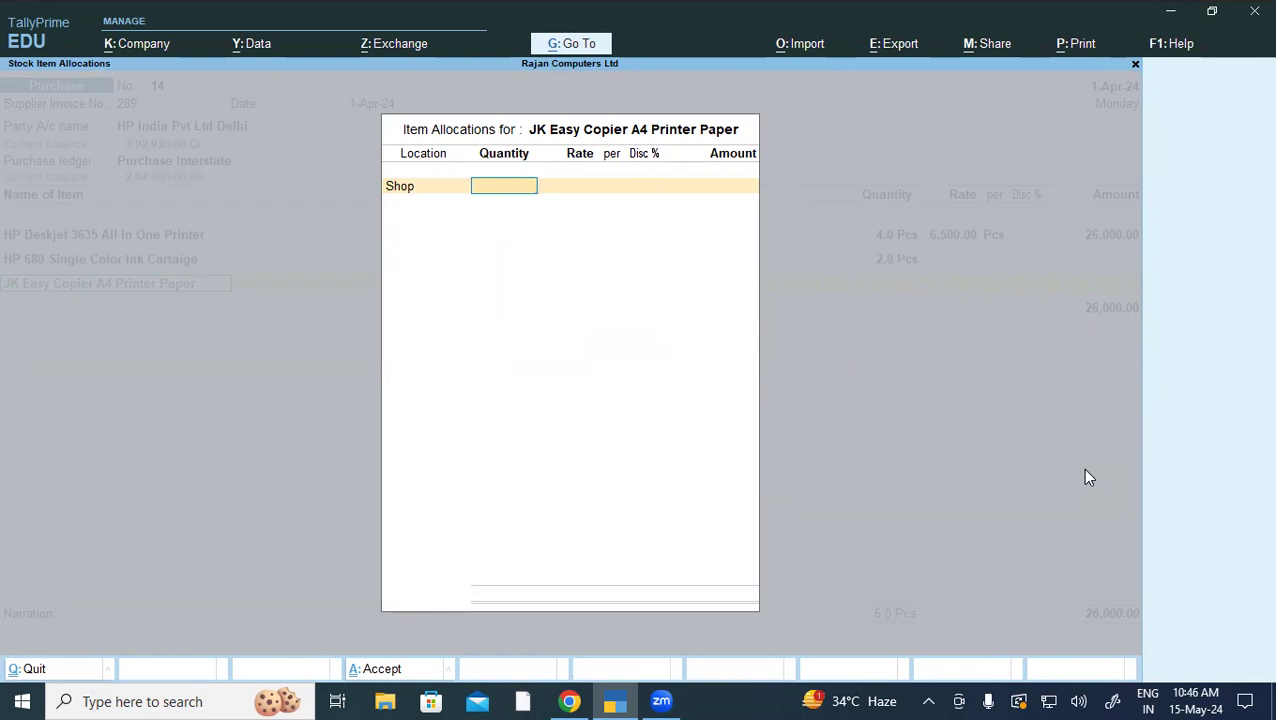
{"action": "type", "text": "2"}
{"action": "key", "text": "Return"}
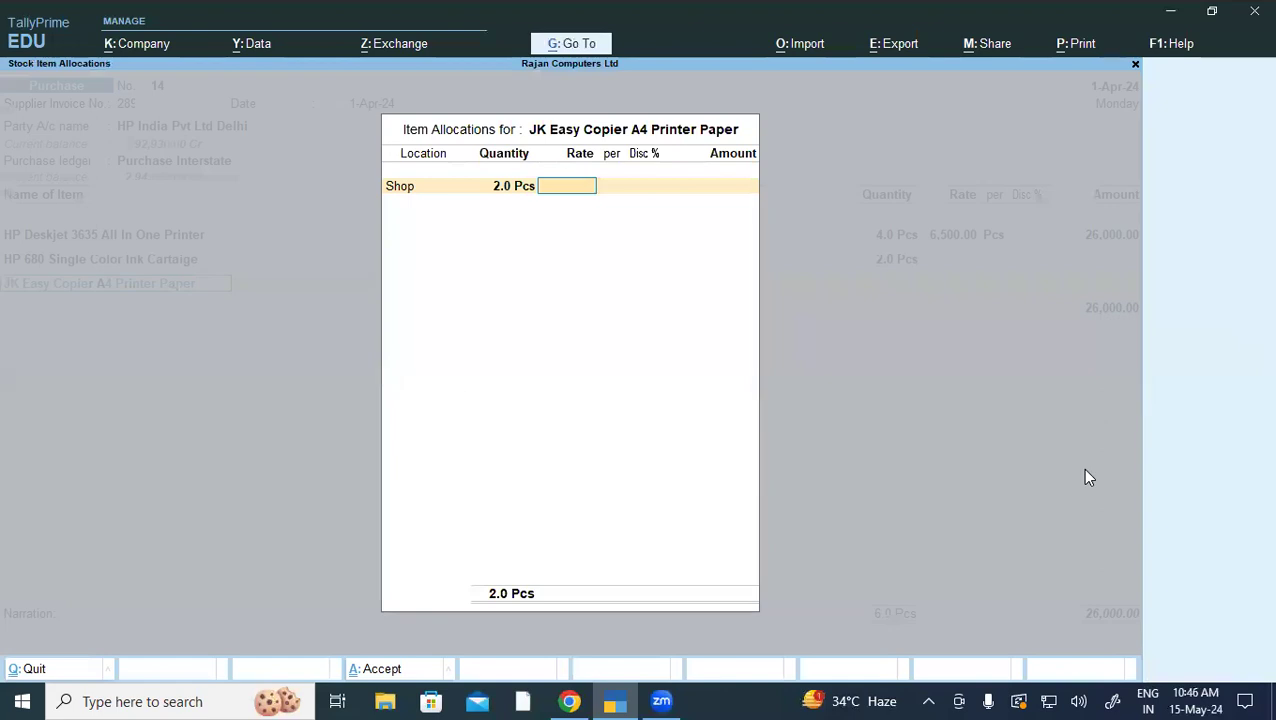
{"action": "key", "text": "Return"}
{"action": "key", "text": "Return"}
{"action": "key", "text": "Return"}
{"action": "key", "text": "Return"}
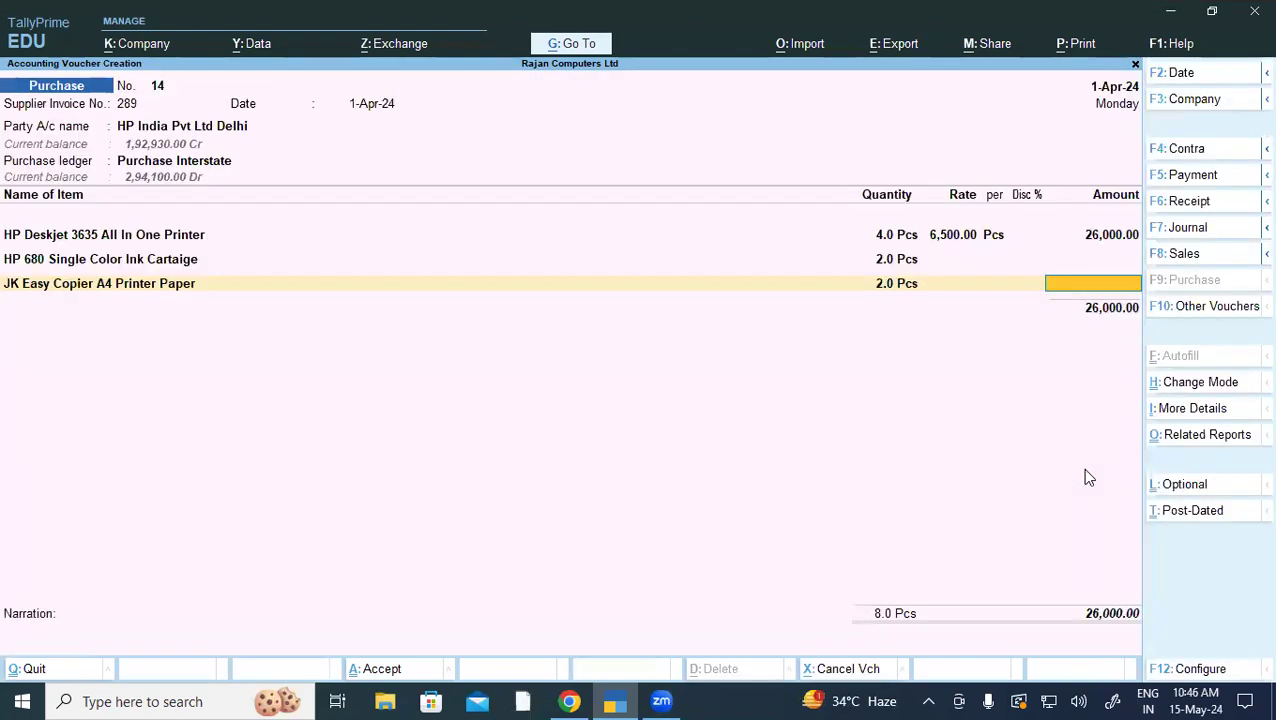
{"action": "key", "text": "Return"}
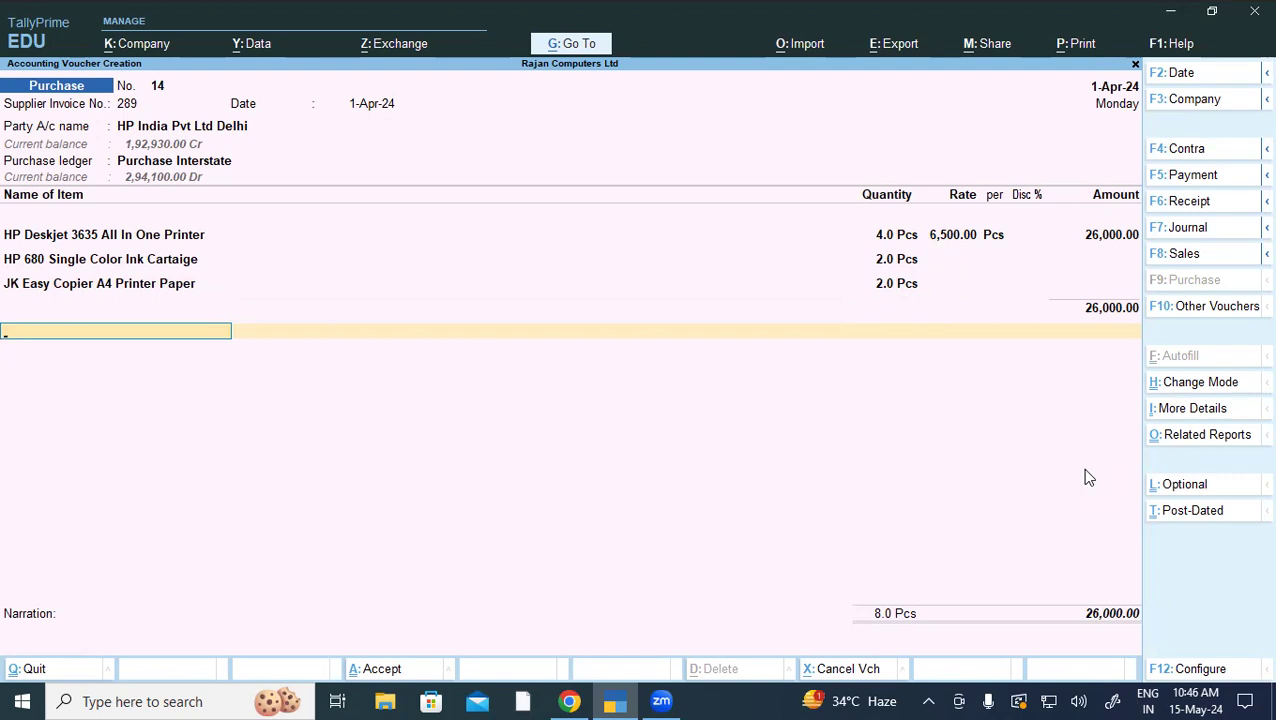
Step: Add the IGST ledger below the item lines of the HP India purchase voucher
{"action": "type", "text": "ig"}
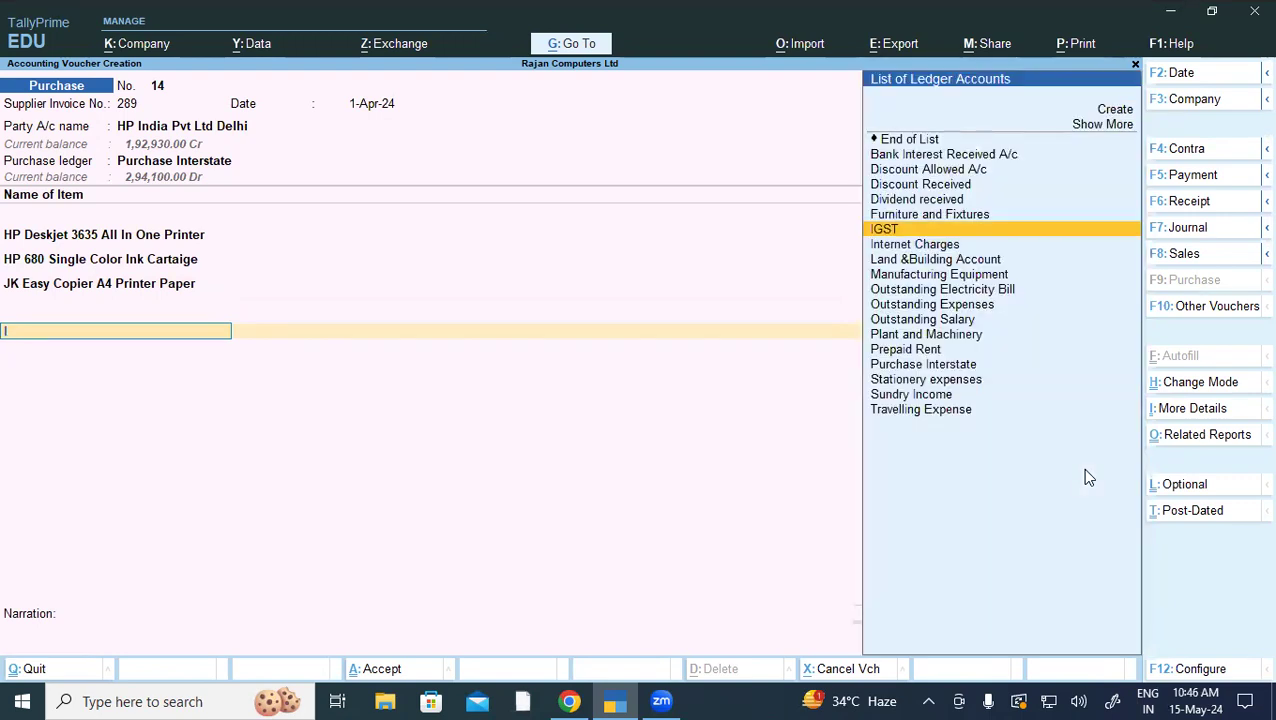
{"action": "key", "text": "Return"}
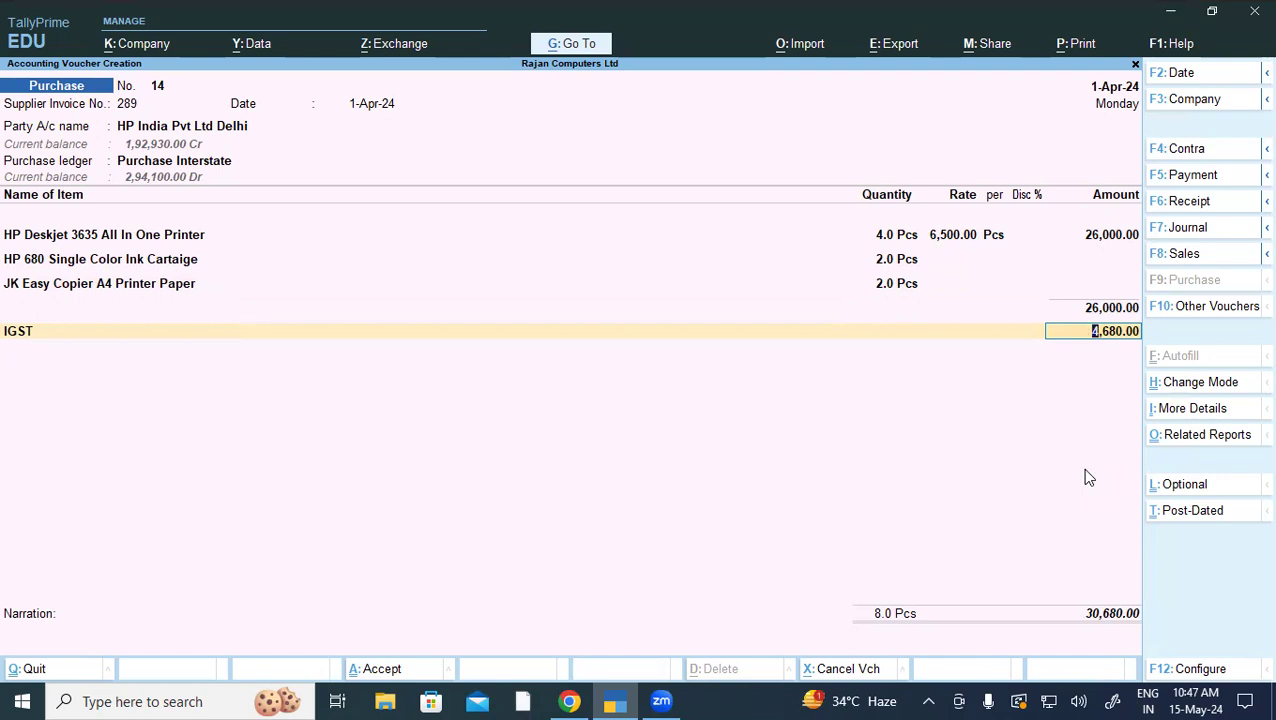
{"action": "key", "text": "ctrl"}
Step: Switch to the PDF in Chrome and review exercise 14's HP Deskjet quantity, HSN code, supplier and price
{"action": "key", "text": "alt+Tab"}
{"action": "left_click", "coordinate": [982, 265]}
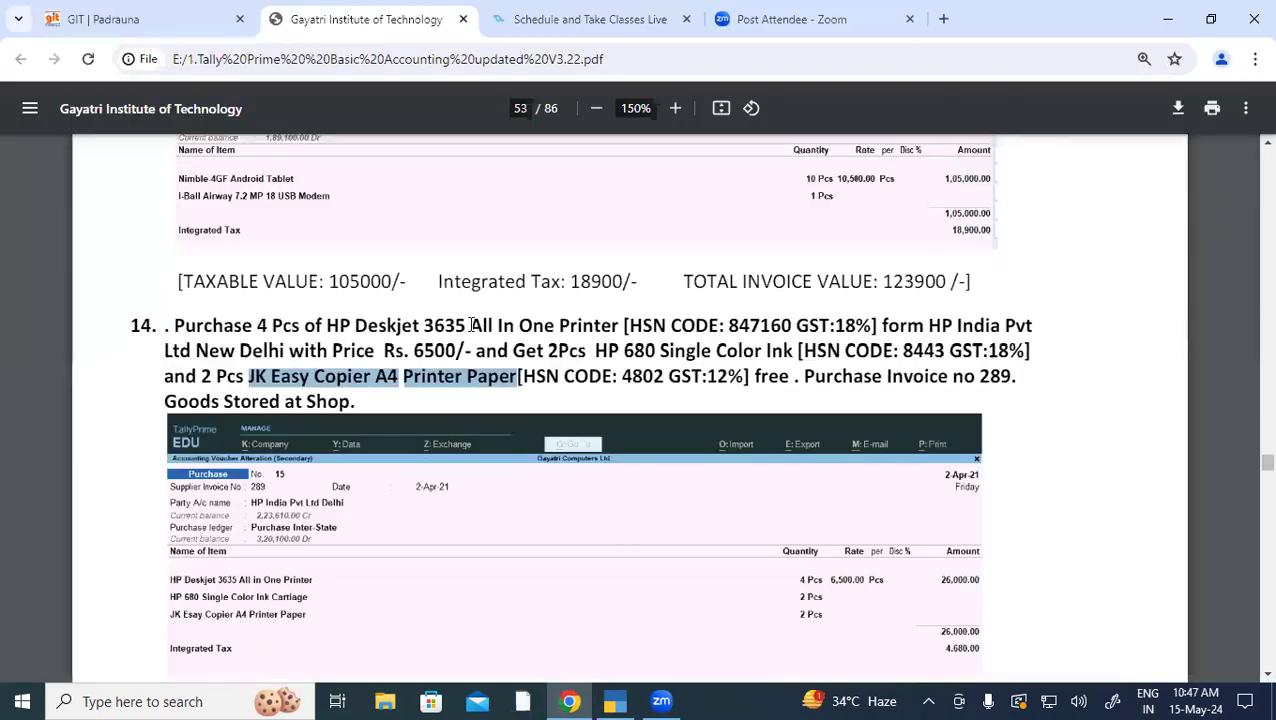
{"action": "left_click_drag", "start_coordinate": [184, 326], "coordinate": [613, 325]}
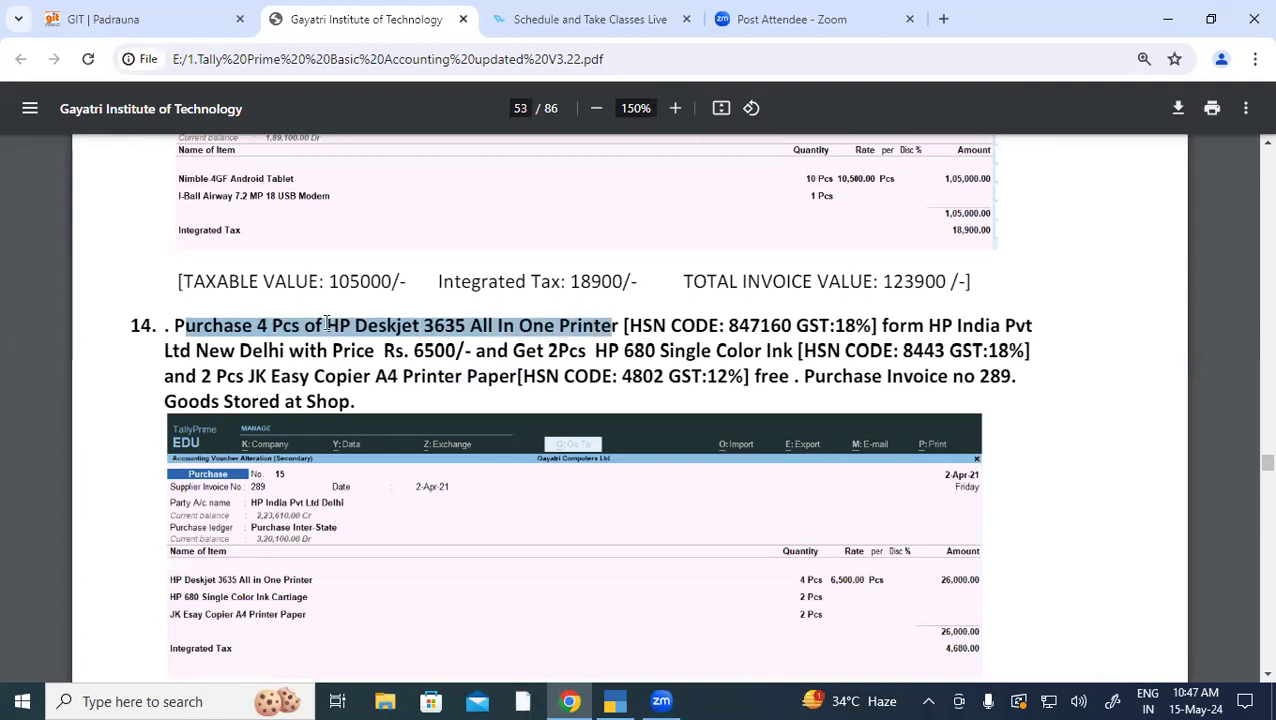
{"action": "left_click_drag", "start_coordinate": [326, 326], "coordinate": [420, 328]}
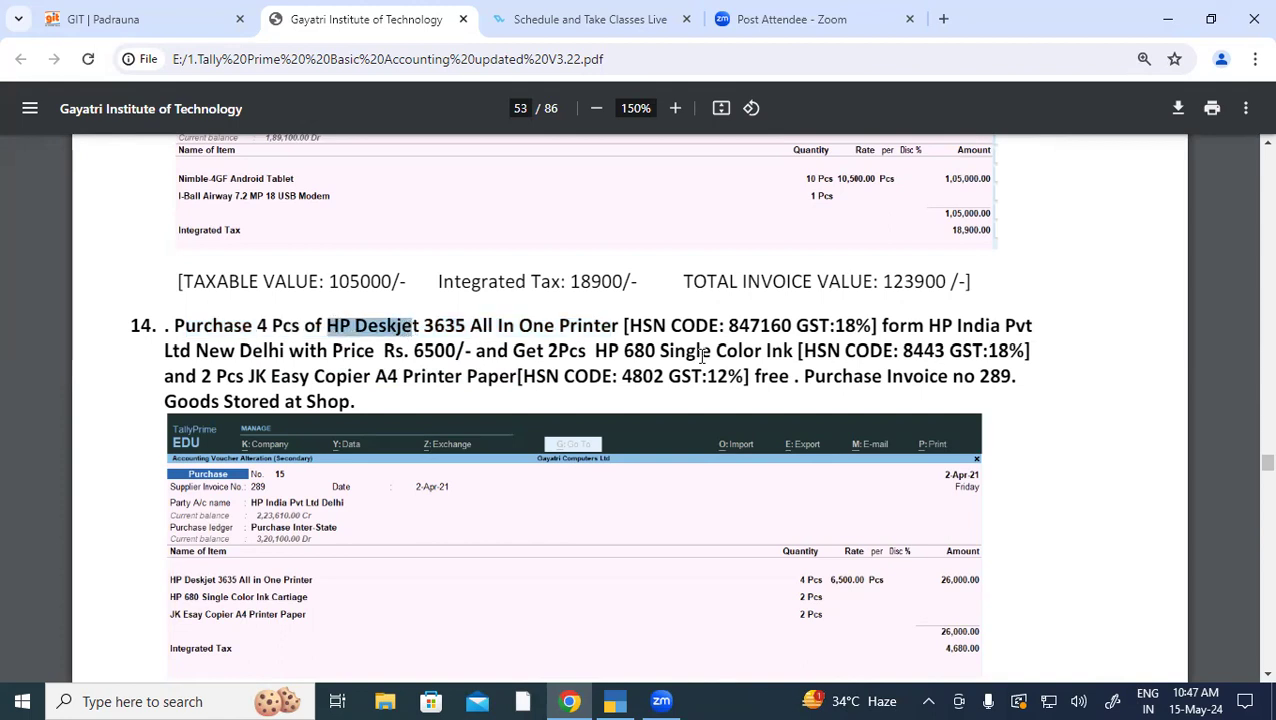
{"action": "left_click_drag", "start_coordinate": [634, 326], "coordinate": [277, 353]}
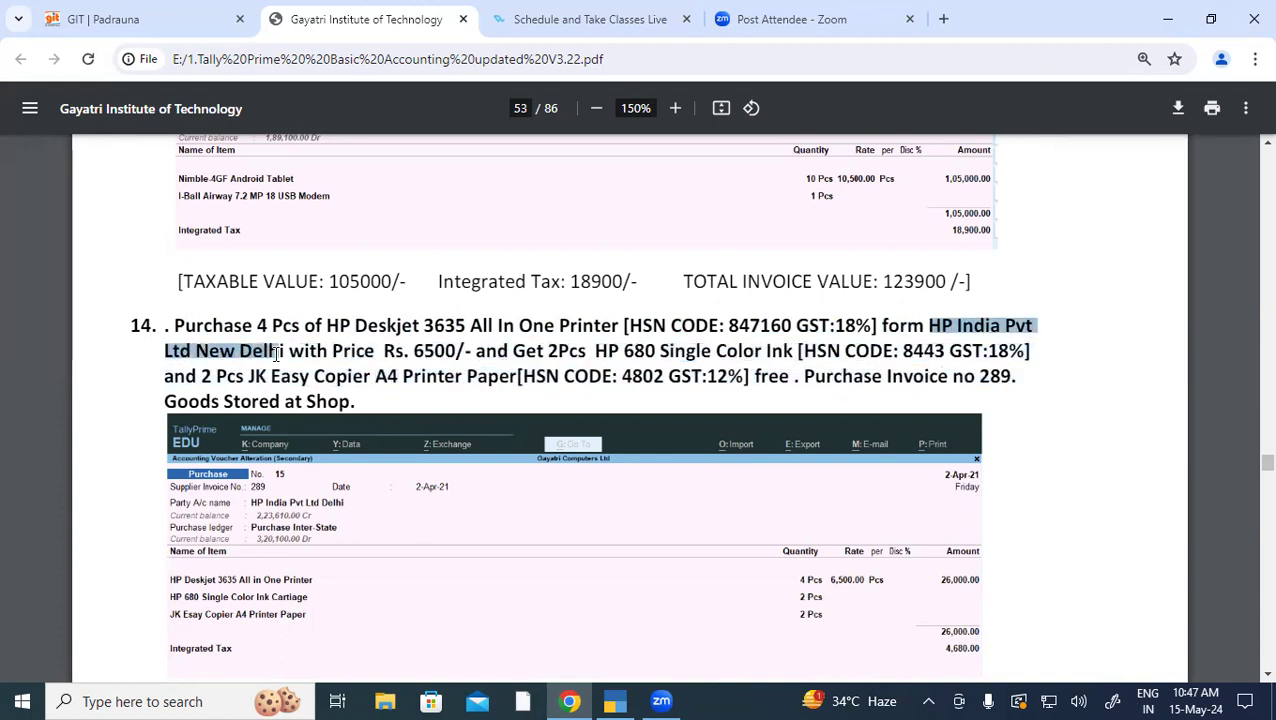
{"action": "left_click_drag", "start_coordinate": [277, 353], "coordinate": [285, 353]}
{"action": "left_click_drag", "start_coordinate": [414, 352], "coordinate": [446, 354]}
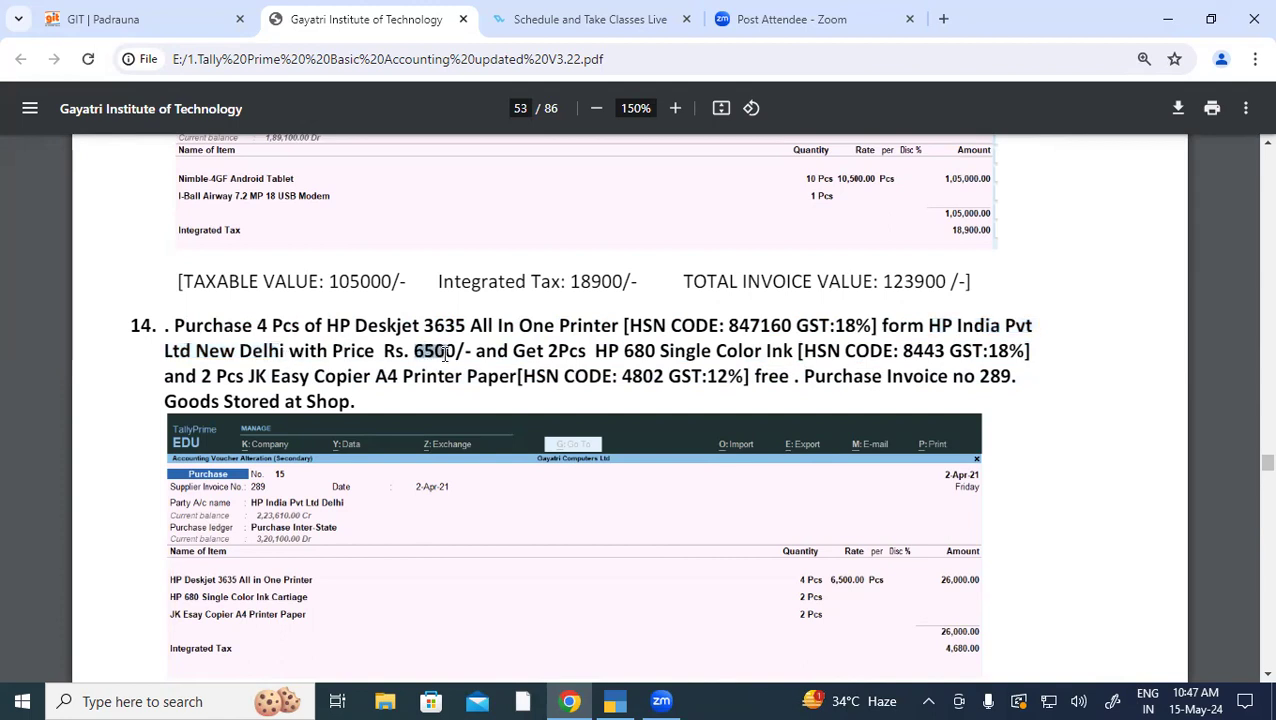
{"action": "left_click_drag", "start_coordinate": [318, 350], "coordinate": [426, 330]}
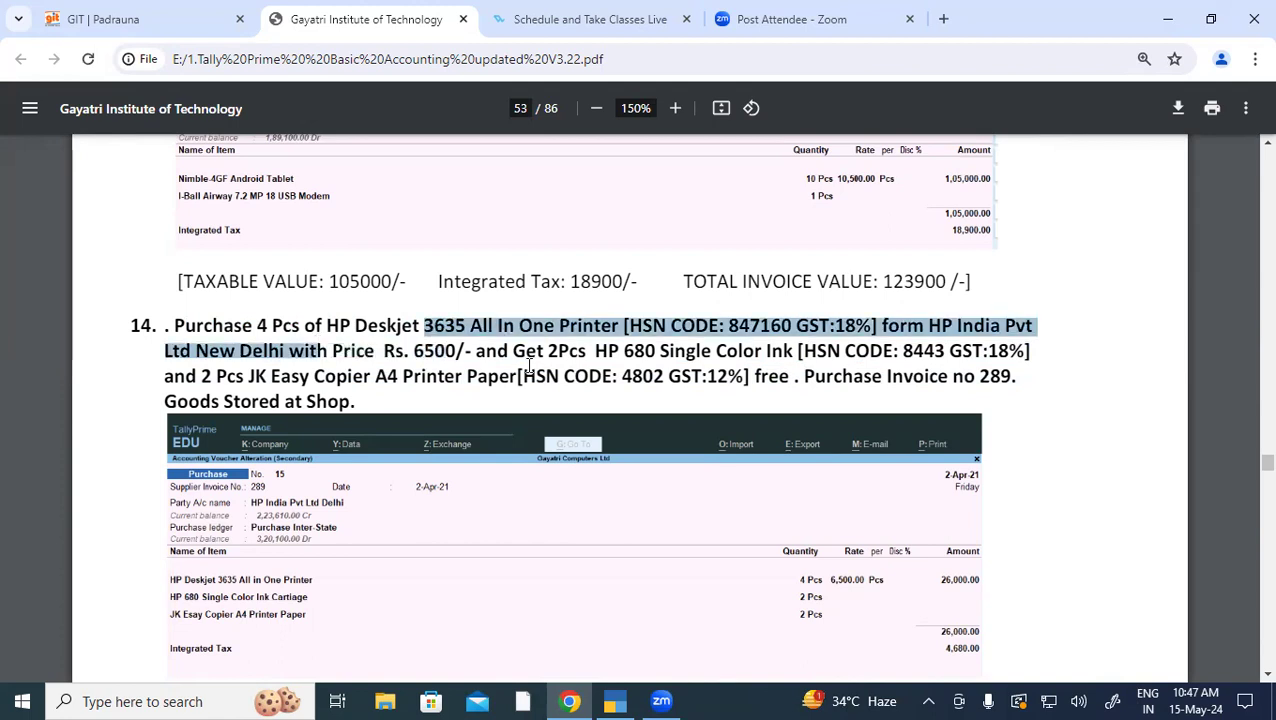
{"action": "left_click", "coordinate": [514, 358]}
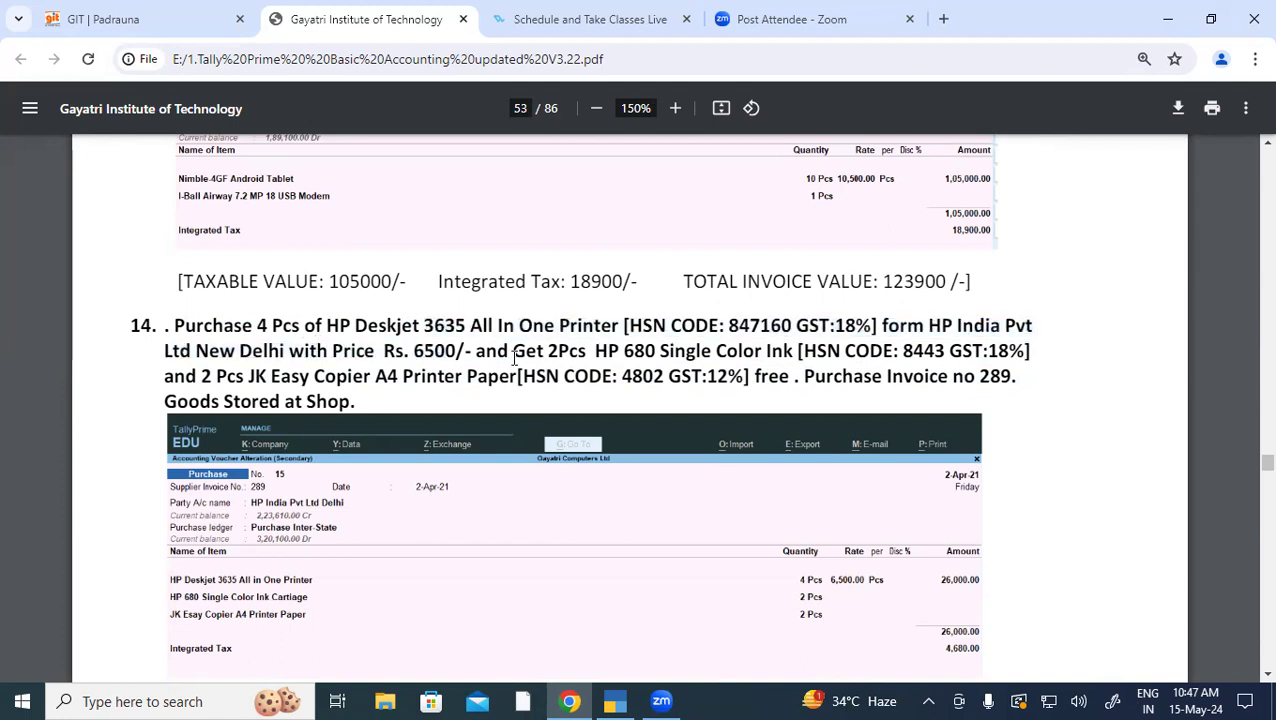
Step: Review exercise 14's free HP 680 ink and JK paper details, purchase invoice number and storage location
{"action": "left_click_drag", "start_coordinate": [513, 355], "coordinate": [797, 352]}
{"action": "left_click", "coordinate": [592, 351]}
{"action": "left_click_drag", "start_coordinate": [513, 352], "coordinate": [932, 352]}
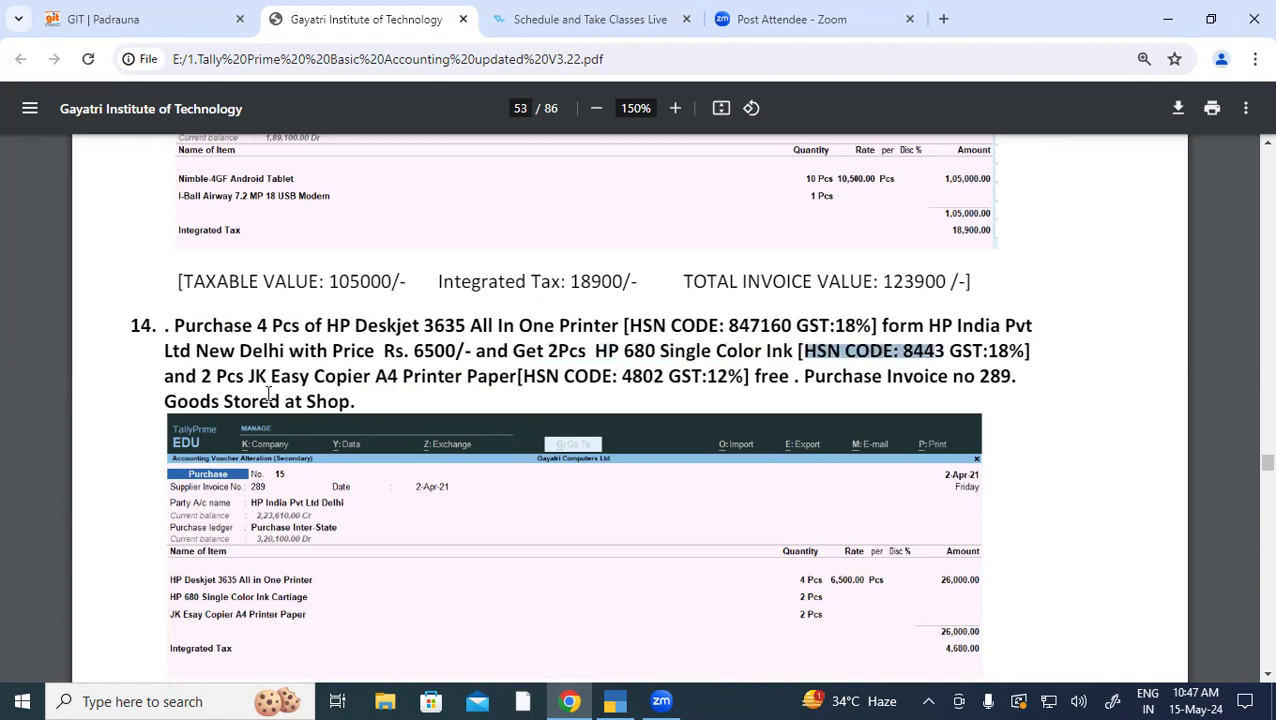
{"action": "left_click_drag", "start_coordinate": [201, 377], "coordinate": [508, 376]}
{"action": "left_click", "coordinate": [508, 376]}
{"action": "left_click_drag", "start_coordinate": [621, 376], "coordinate": [728, 377]}
{"action": "double_click", "coordinate": [728, 377]}
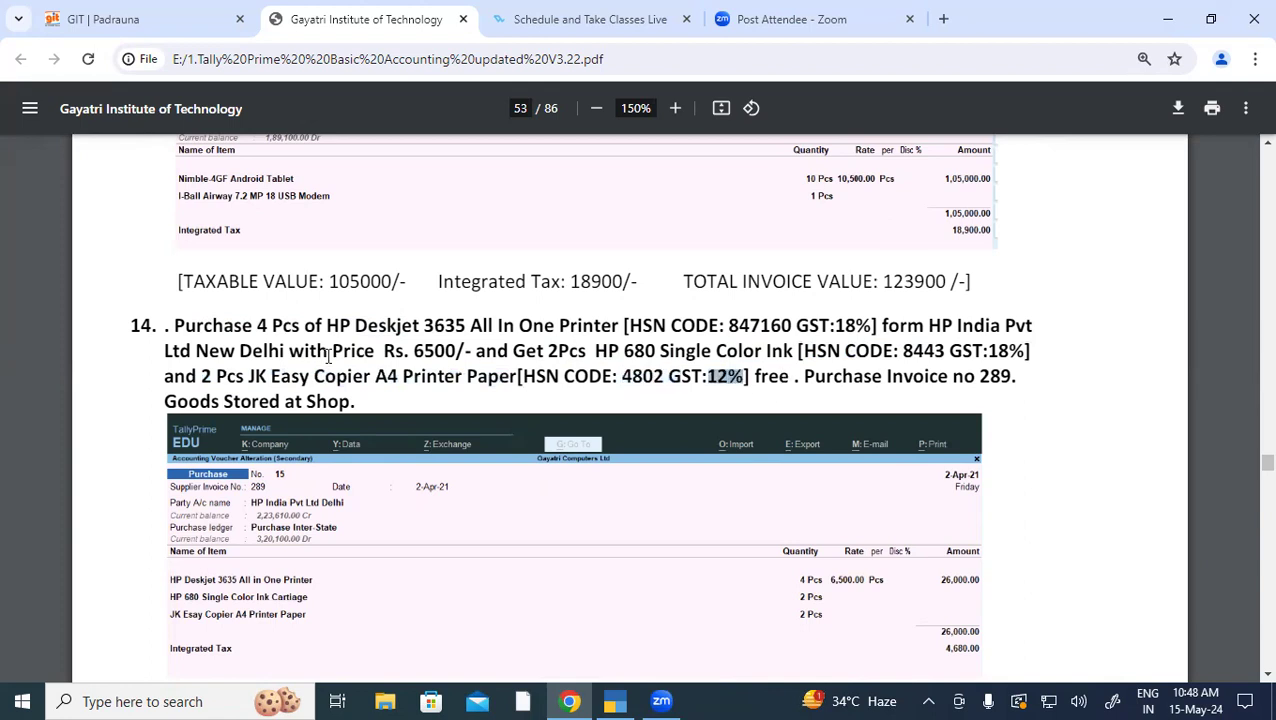
{"action": "double_click", "coordinate": [772, 376]}
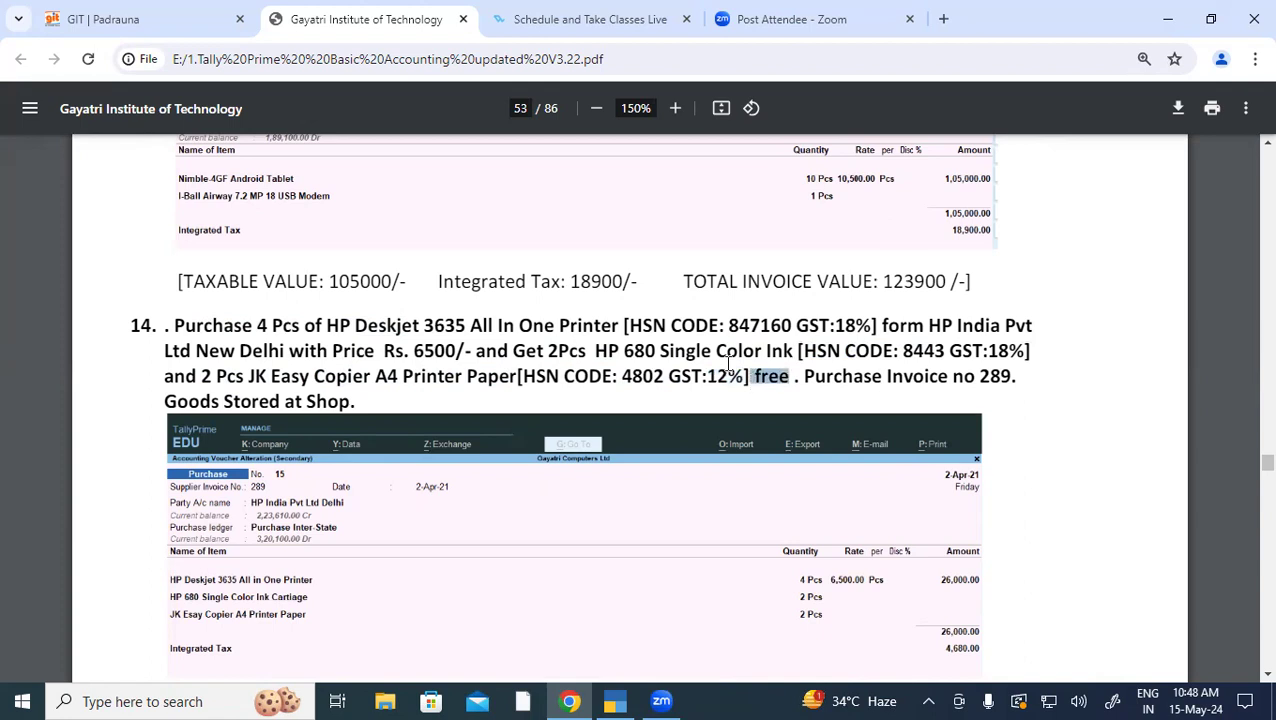
{"action": "left_click_drag", "start_coordinate": [588, 352], "coordinate": [487, 352]}
{"action": "left_click_drag", "start_coordinate": [228, 378], "coordinate": [487, 378]}
{"action": "double_click", "coordinate": [765, 377]}
{"action": "left_click_drag", "start_coordinate": [815, 378], "coordinate": [1026, 380]}
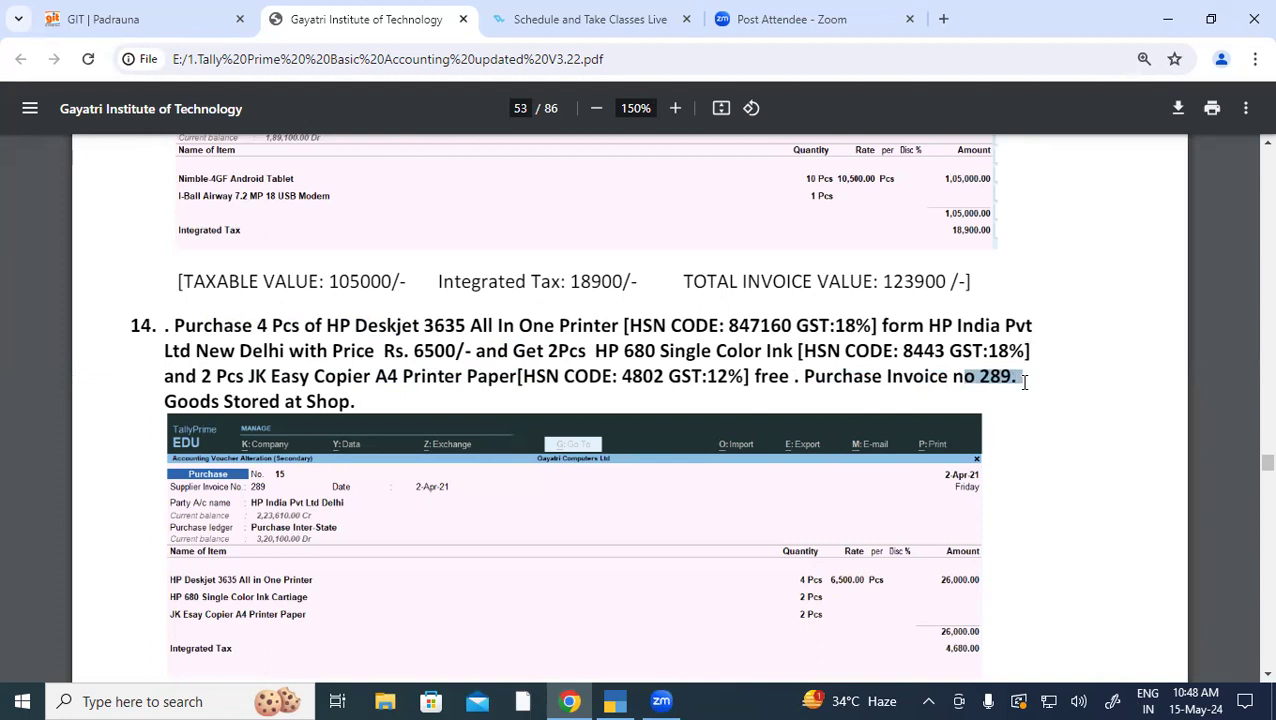
{"action": "left_click_drag", "start_coordinate": [165, 401], "coordinate": [390, 403]}
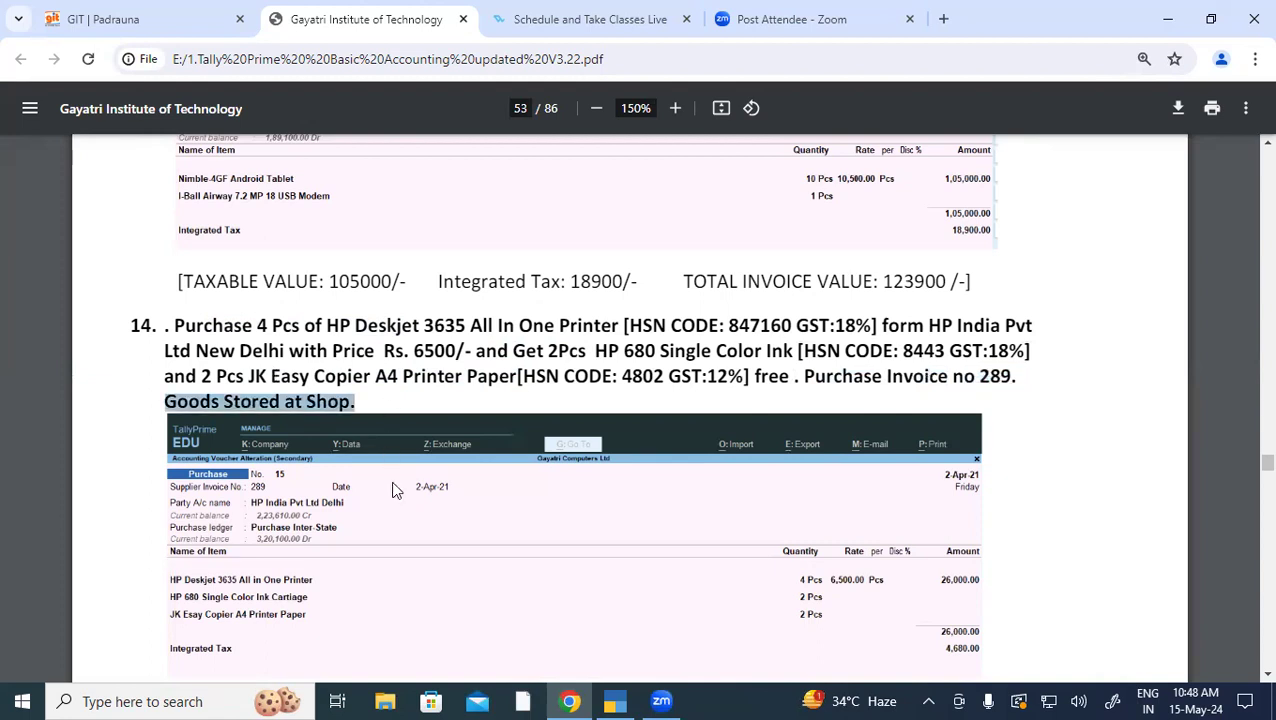
Step: Return to TallyPrime and recheck the voucher's supplier invoice number, date, party and receipt details
{"action": "key", "text": "alt+Tab"}
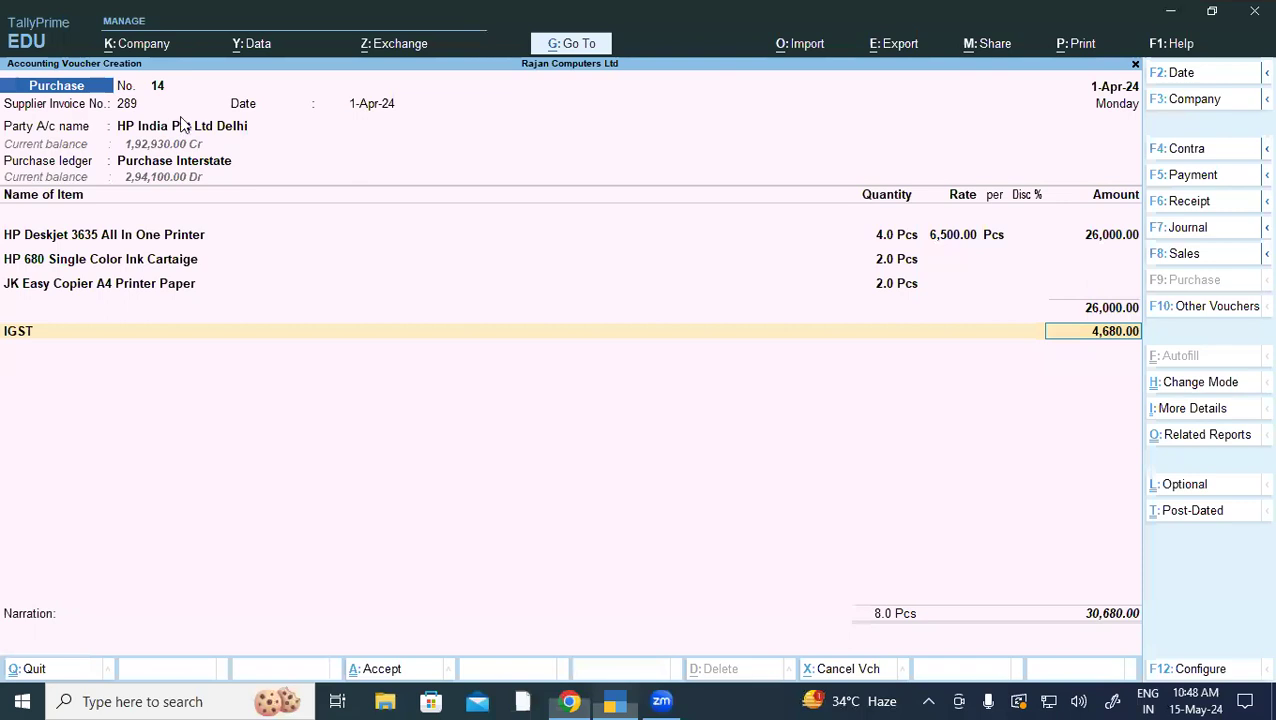
{"action": "left_click", "coordinate": [123, 106]}
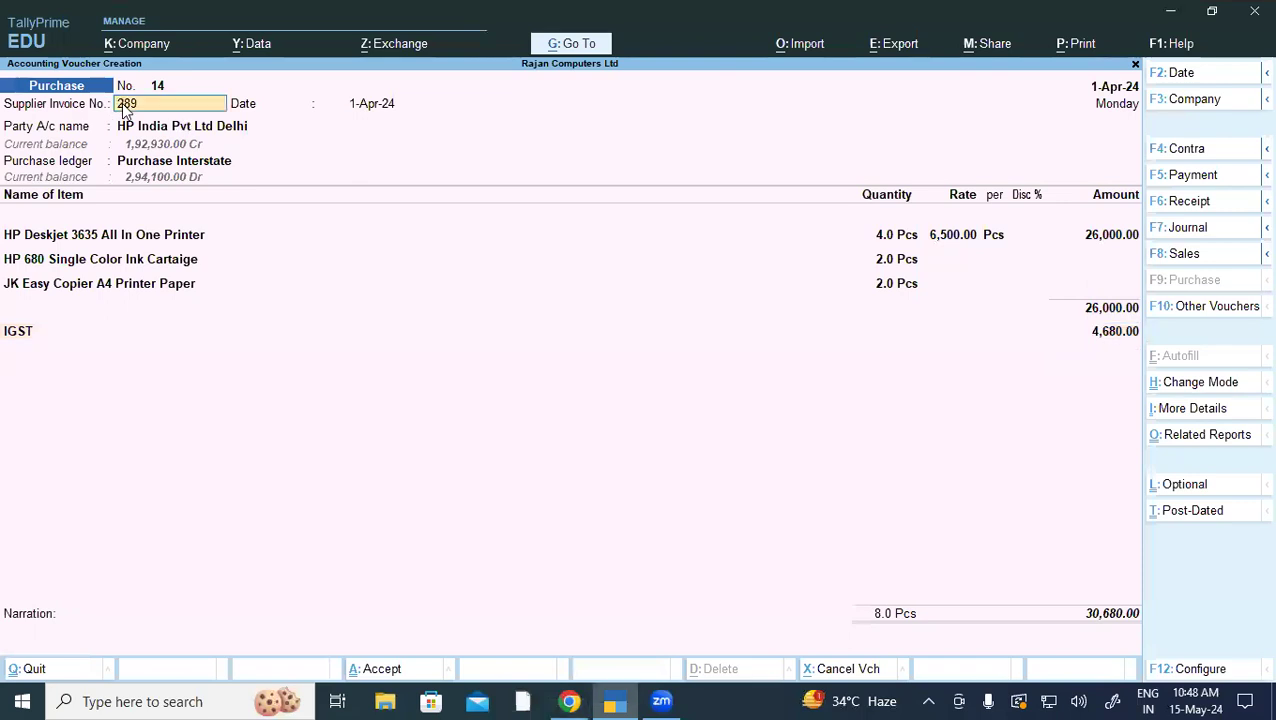
{"action": "key", "text": "Return"}
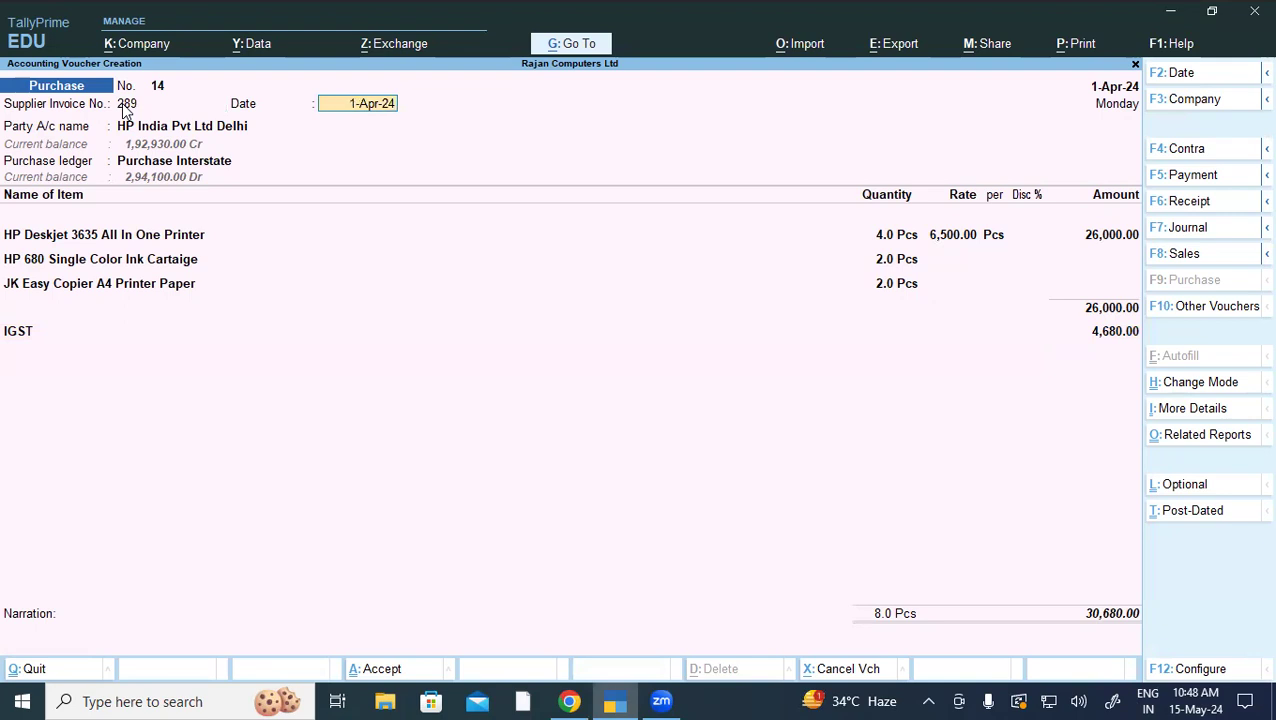
{"action": "key", "text": "Return"}
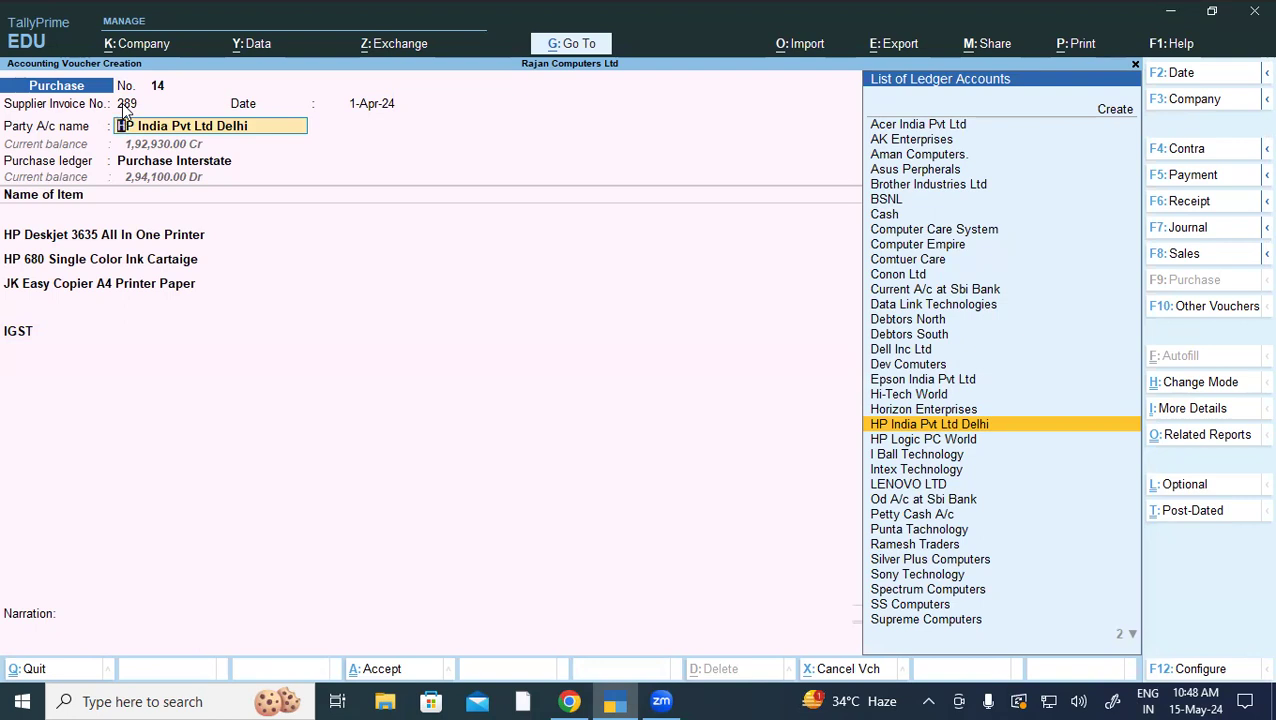
{"action": "key", "text": "Return"}
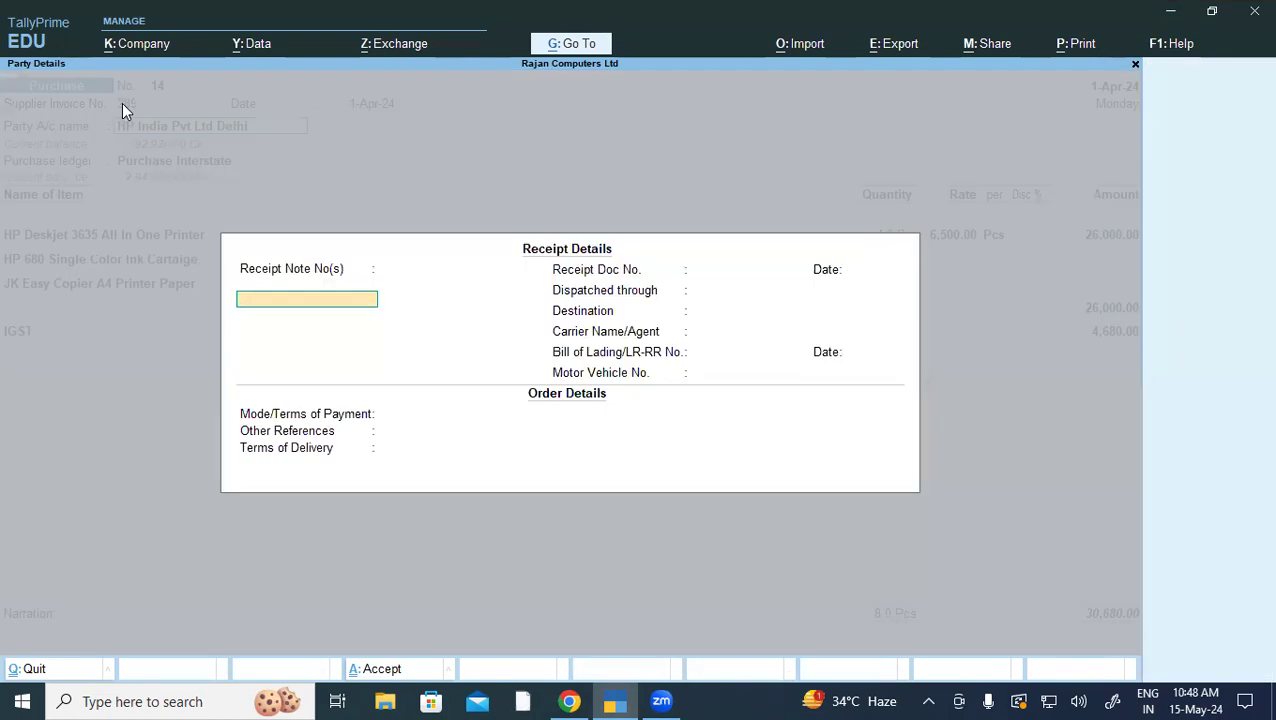
{"action": "key", "text": "Return"}
{"action": "key", "text": "Return"}
{"action": "key", "text": "Return"}
{"action": "key", "text": "Return"}
{"action": "key", "text": "Return"}
{"action": "key", "text": "Return"}
{"action": "key", "text": "Return"}
{"action": "key", "text": "Return"}
{"action": "key", "text": "Return"}
{"action": "key", "text": "Return"}
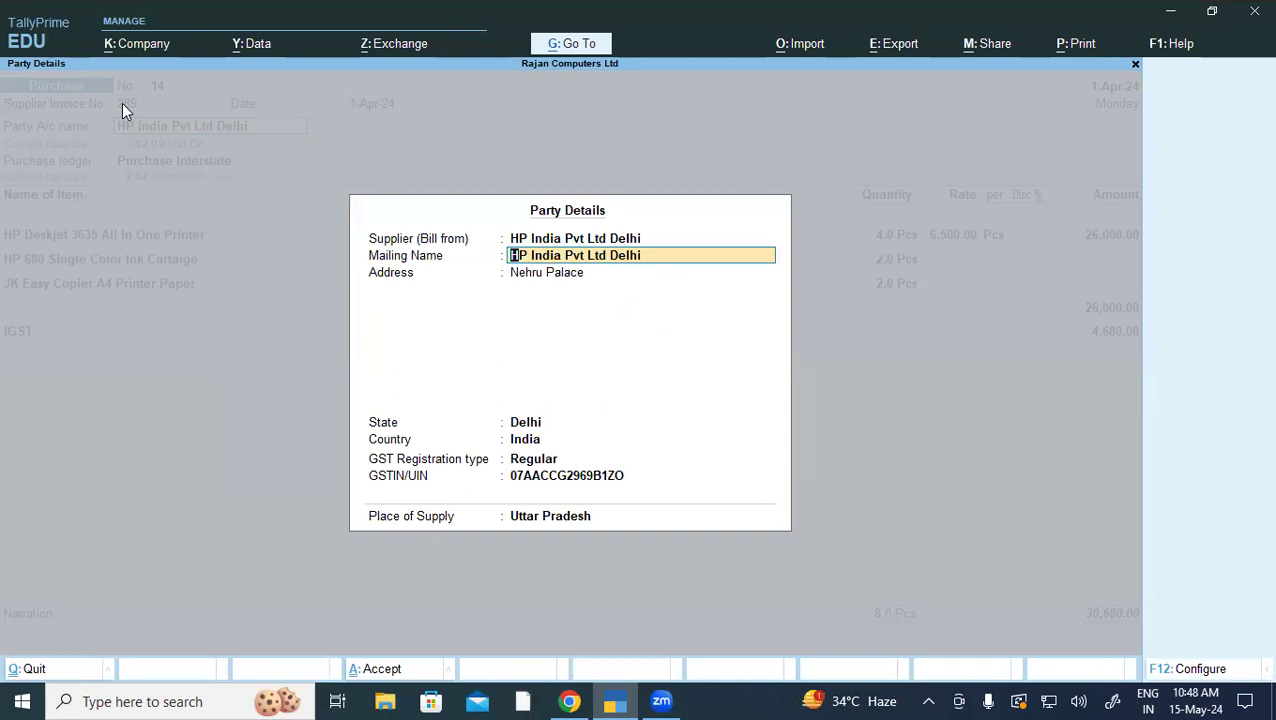
Step: Recheck the supplier's party details and the Purchase Interstate ledger in the voucher
{"action": "key", "text": "Return"}
{"action": "key", "text": "Return"}
{"action": "key", "text": "Return"}
{"action": "key", "text": "Return"}
{"action": "key", "text": "Return"}
{"action": "key", "text": "Return"}
{"action": "key", "text": "Return"}
{"action": "key", "text": "Return"}
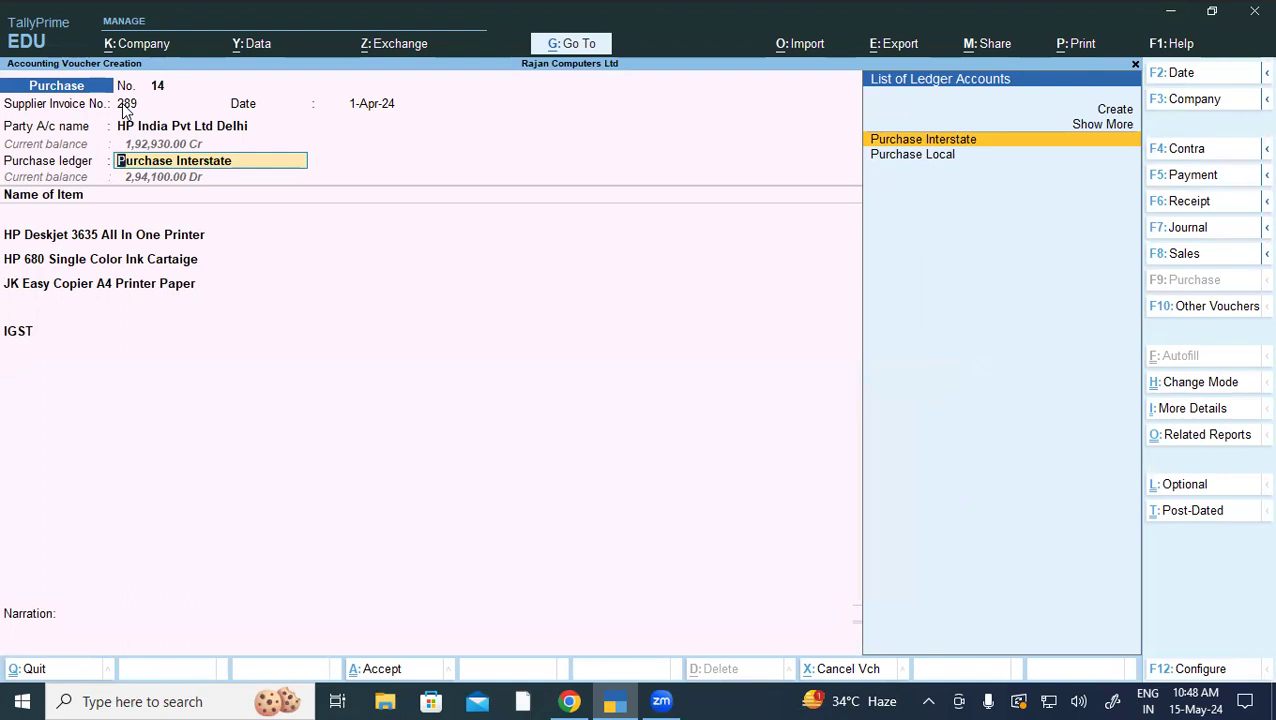
{"action": "key", "text": "Return"}
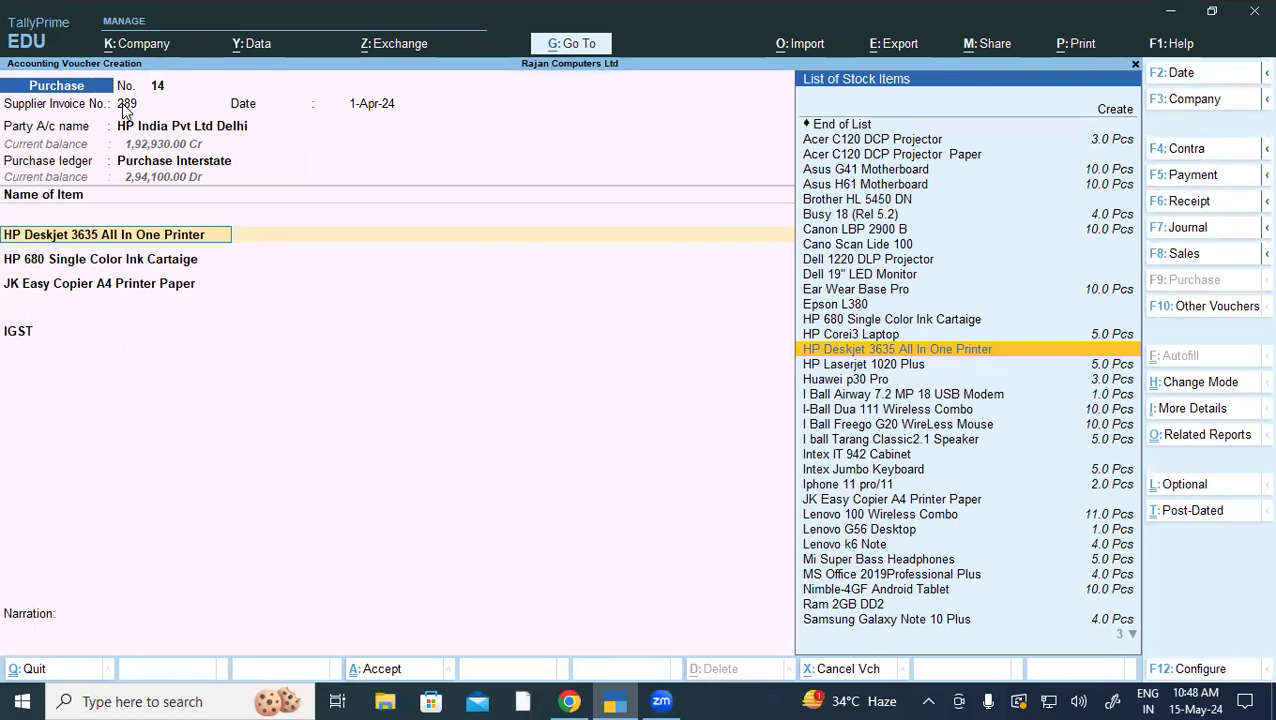
Step: Recheck the HP Deskjet 3635 printer's blank description and its Shop allocation, including quantity, rate and amount
{"action": "key", "text": "Return"}
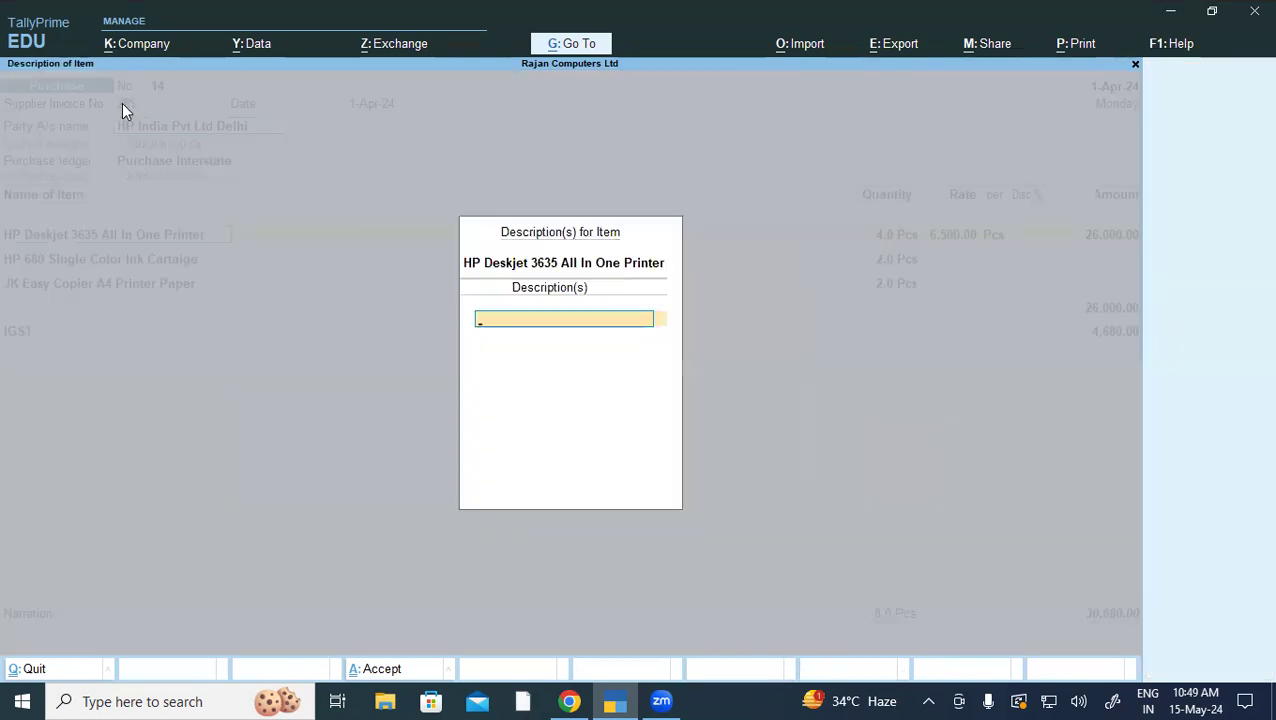
{"action": "key", "text": "Return"}
{"action": "key", "text": "Return"}
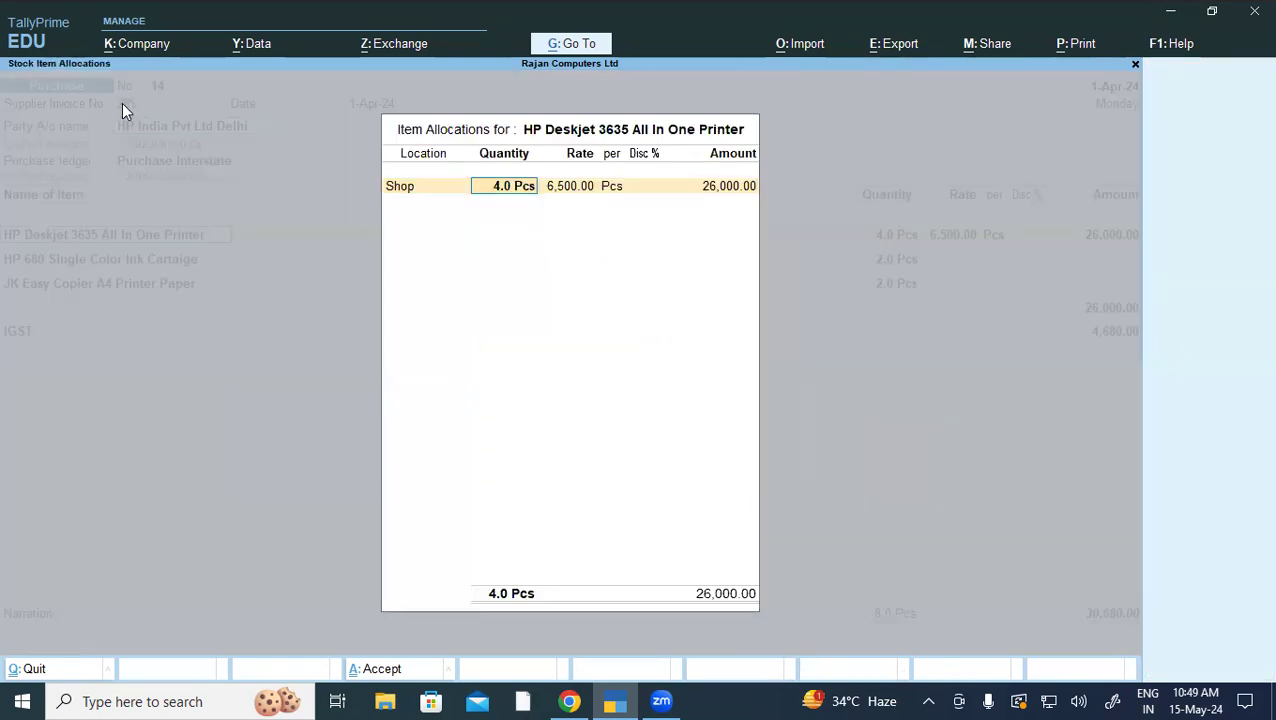
{"action": "key", "text": "Return"}
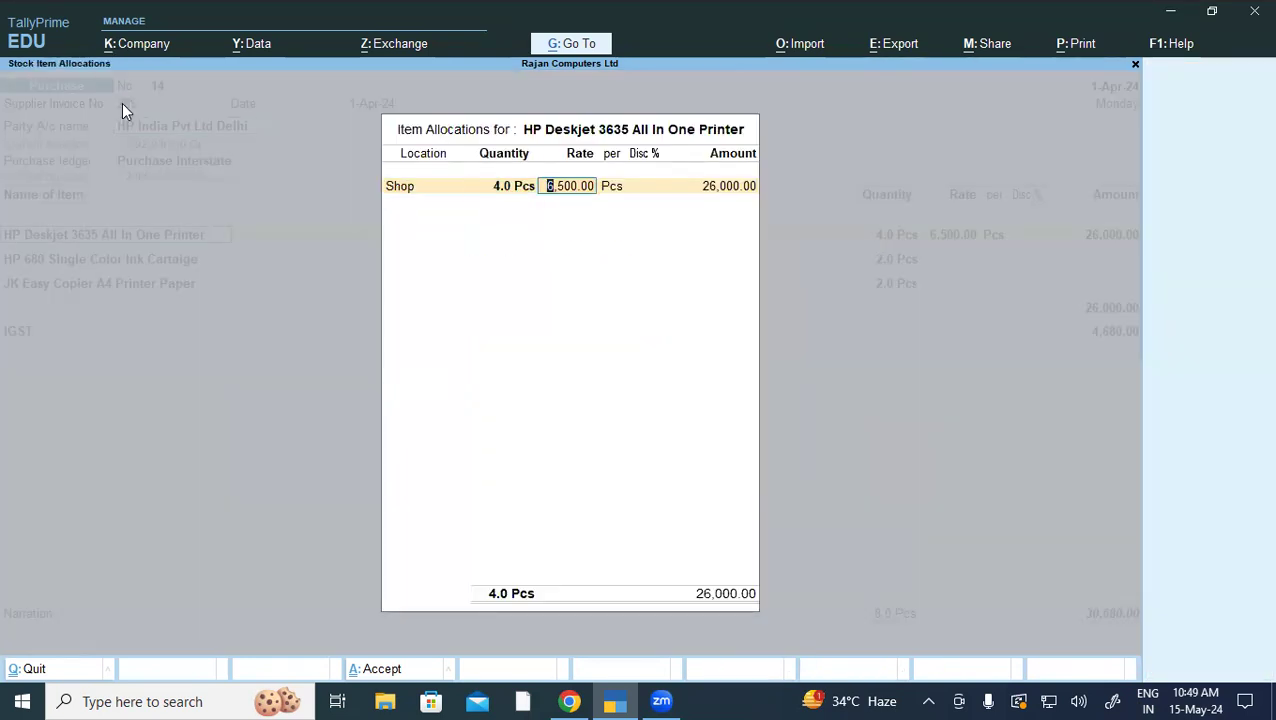
{"action": "key", "text": "Return"}
{"action": "key", "text": "Return"}
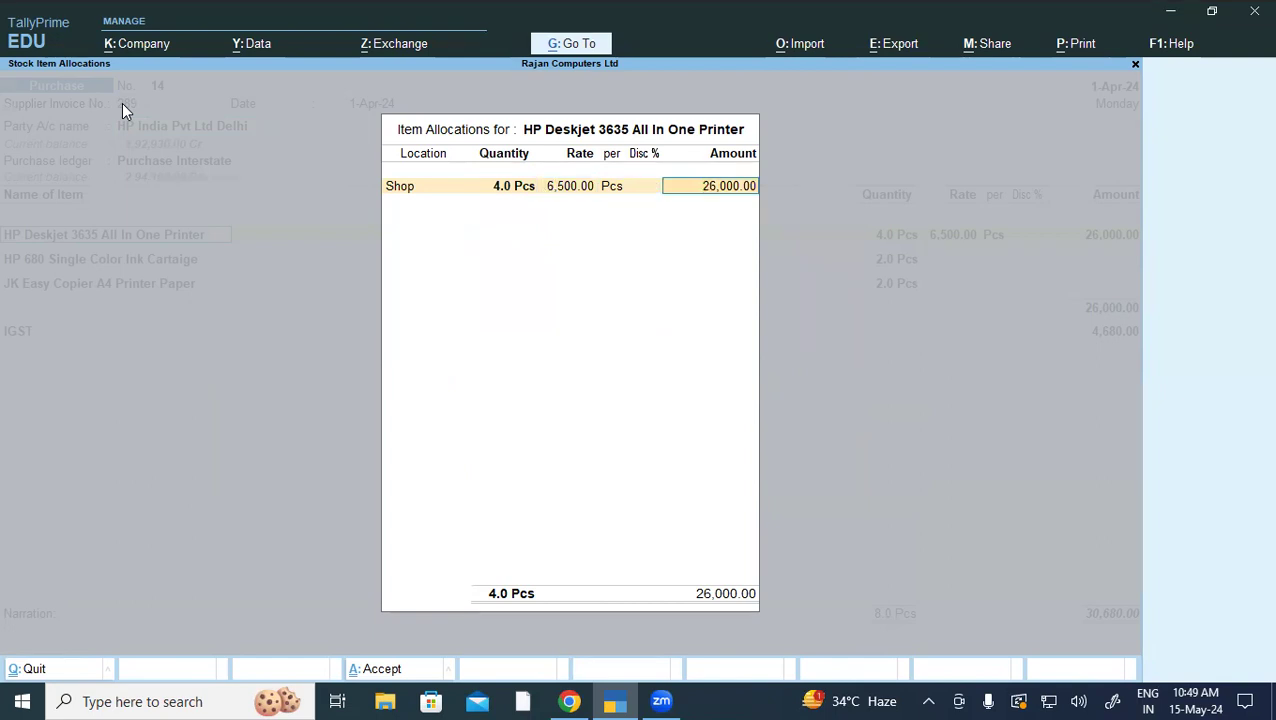
{"action": "key", "text": "Return"}
{"action": "key", "text": "Return"}
{"action": "key", "text": "Return"}
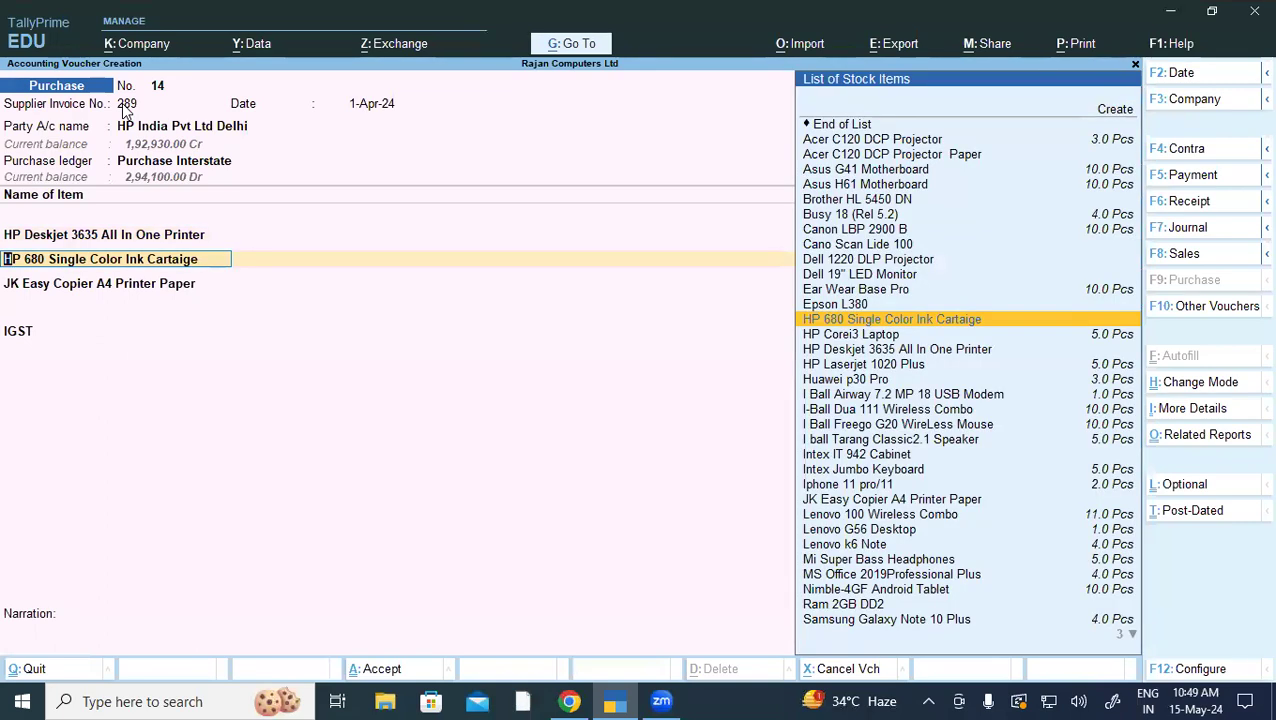
Step: Recheck the free HP 680 ink's Shop allocation, keeping its rate and amount blank
{"action": "key", "text": "Return"}
{"action": "key", "text": "Return"}
{"action": "key", "text": "Return"}
{"action": "key", "text": "Return"}
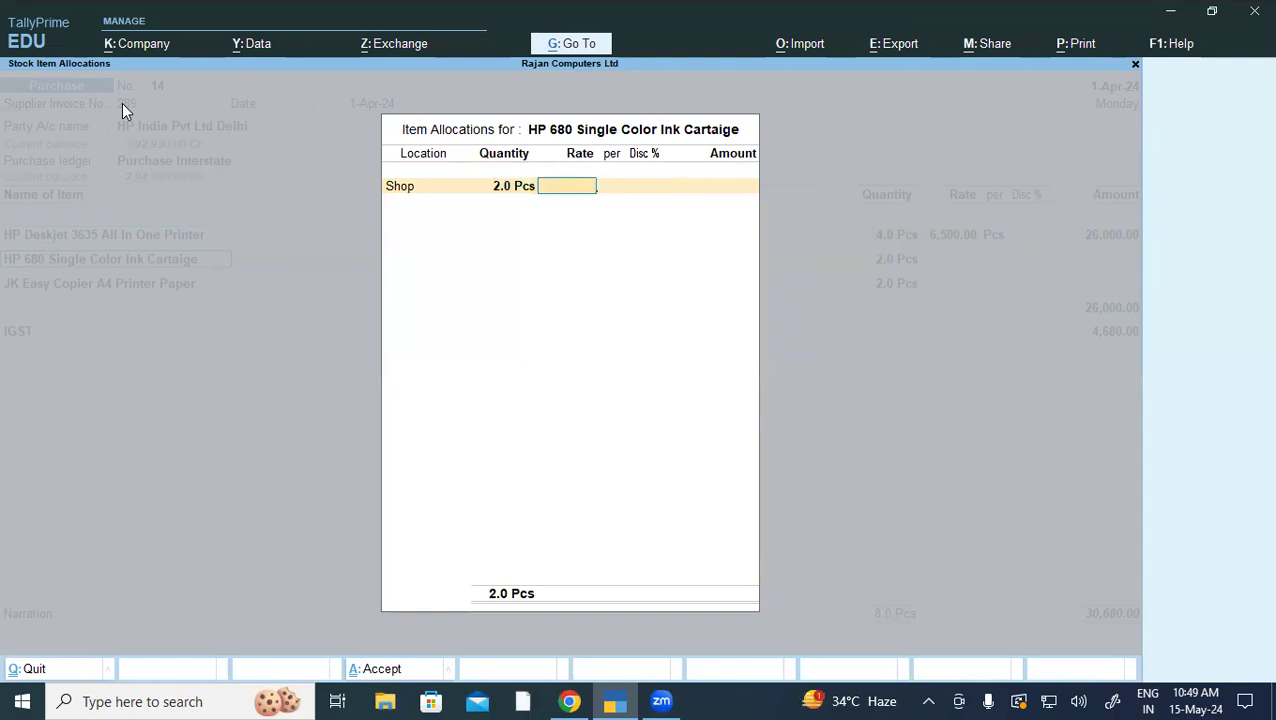
{"action": "key", "text": "Return"}
{"action": "key", "text": "Return"}
{"action": "key", "text": "Return"}
{"action": "key", "text": "Return"}
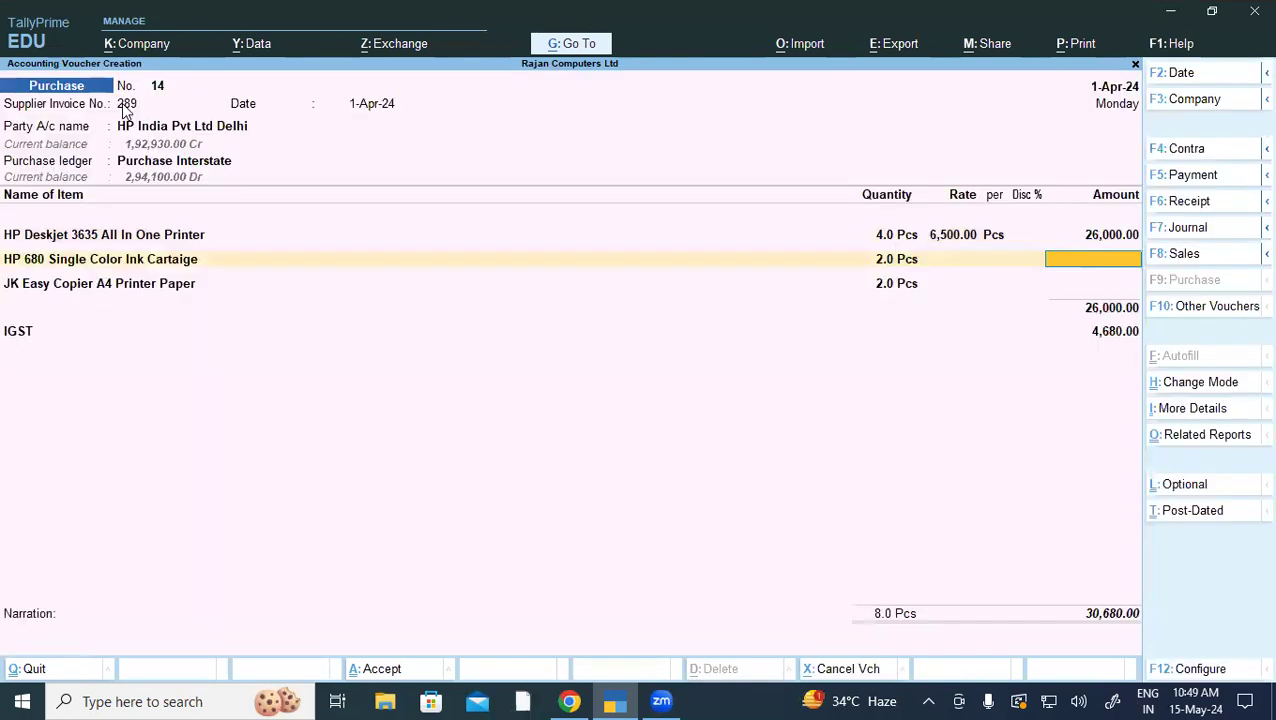
{"action": "key", "text": "Return"}
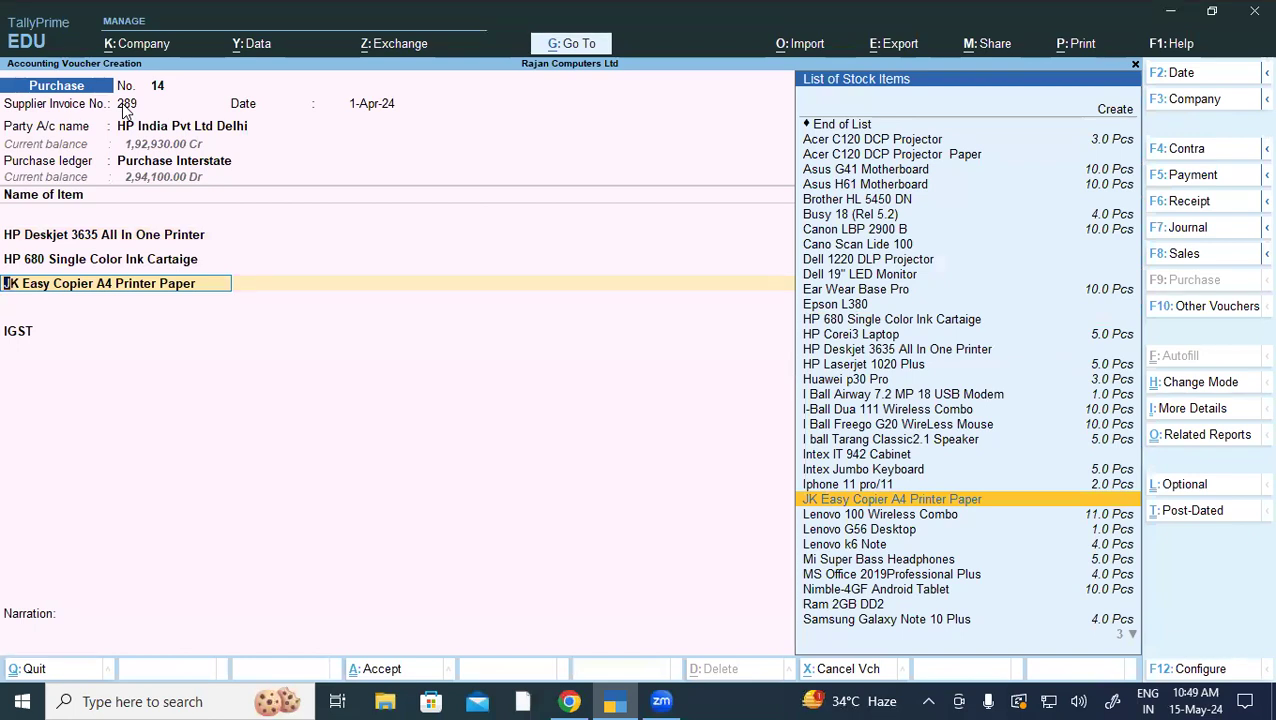
Step: Recheck the free JK Easy Copier paper's Shop allocation, keeping its rate and amount blank
{"action": "key", "text": "Return"}
{"action": "key", "text": "Return"}
{"action": "key", "text": "Return"}
{"action": "key", "text": "Return"}
{"action": "key", "text": "Return"}
{"action": "key", "text": "Return"}
{"action": "key", "text": "Return"}
{"action": "key", "text": "Return"}
{"action": "key", "text": "Return"}
Step: Accept the IGST line and save the purchase voucher for supplier invoice 289
{"action": "key", "text": "Return"}
{"action": "key", "text": "Return"}
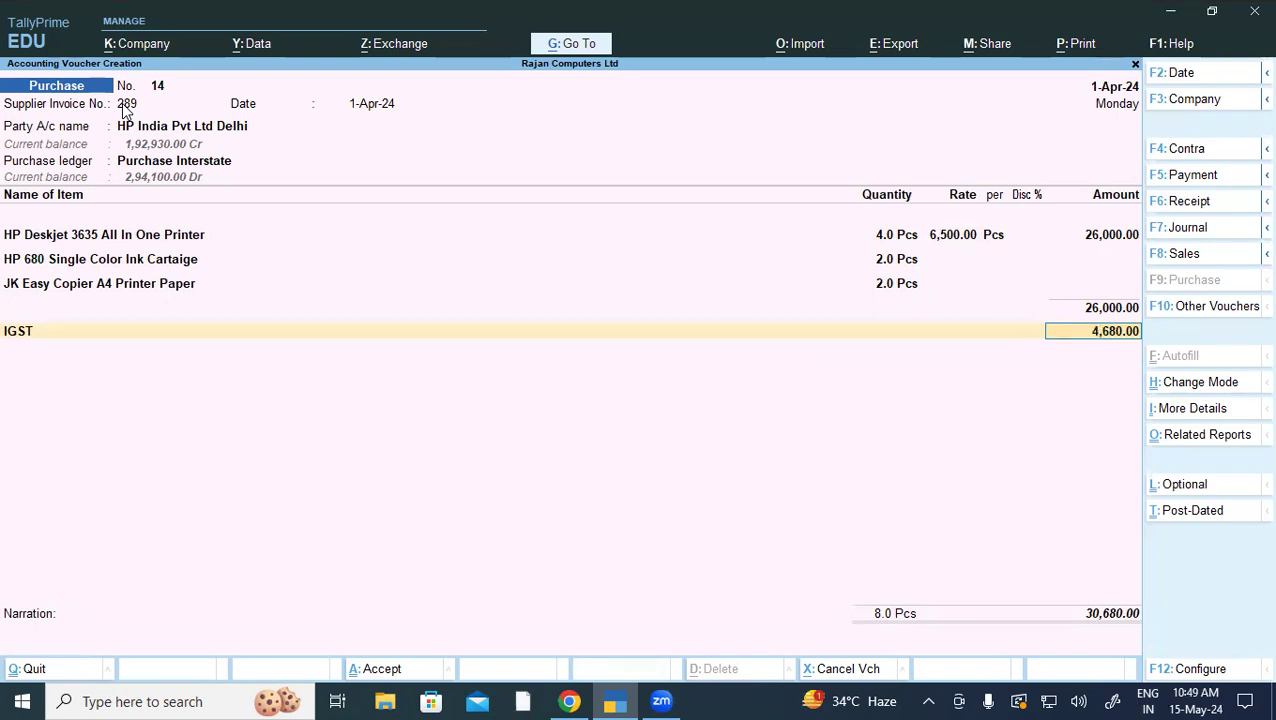
{"action": "key", "text": "ctrl"}
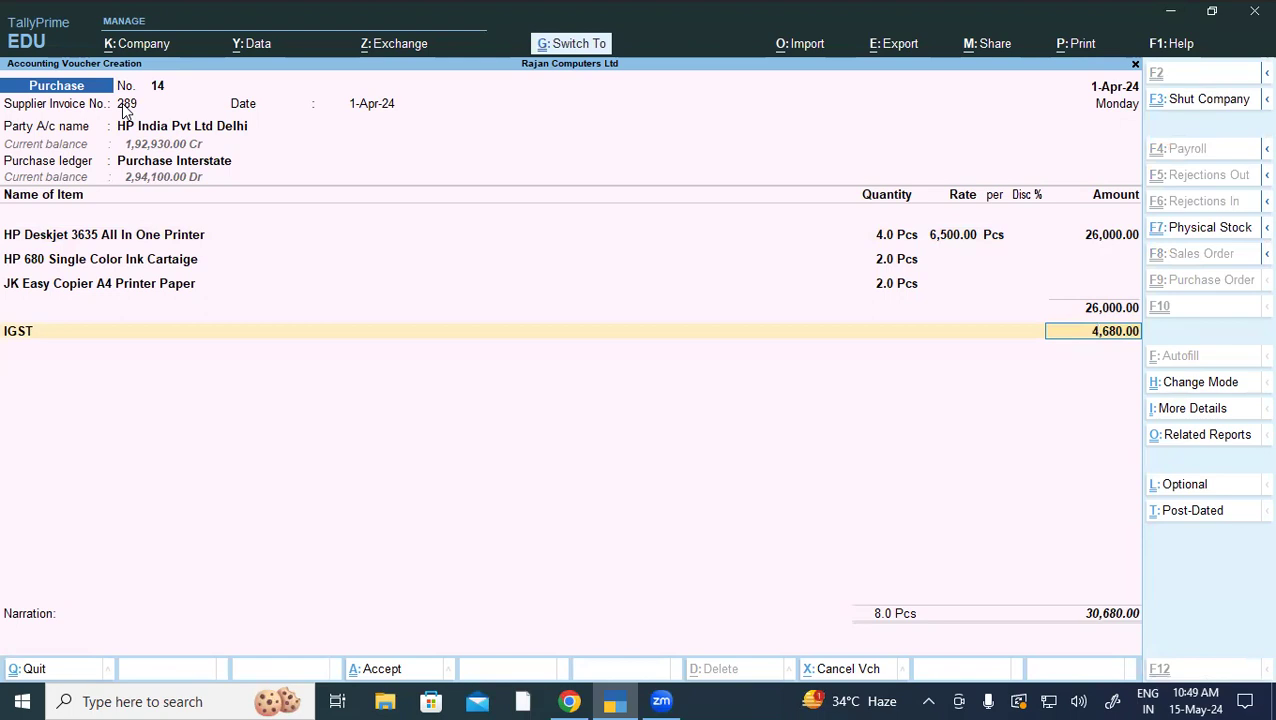
{"action": "key", "text": "ctrl+a"}
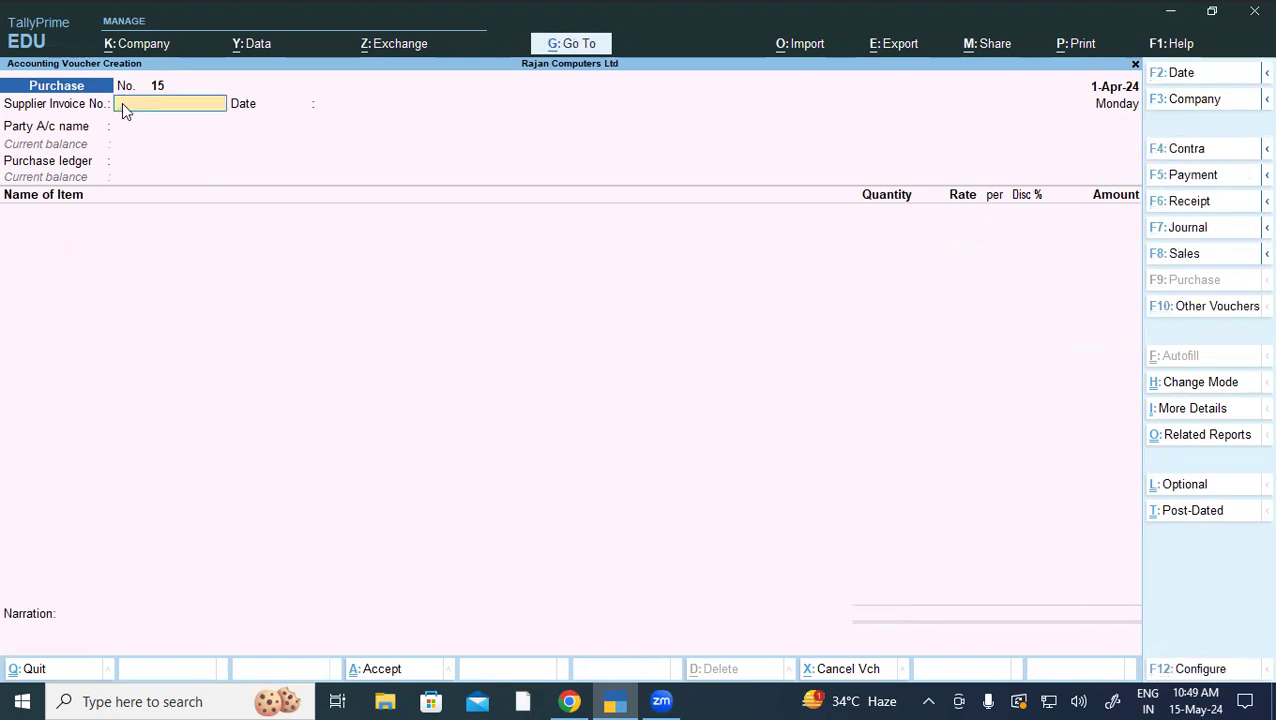
Step: Switch to the PDF in Chrome and examine the Add Description For Stock Items section after exercise 14
{"action": "key", "text": "alt+Tab"}
{"action": "scroll", "coordinate": [376, 402], "scroll_direction": "down", "scroll_amount": 5}
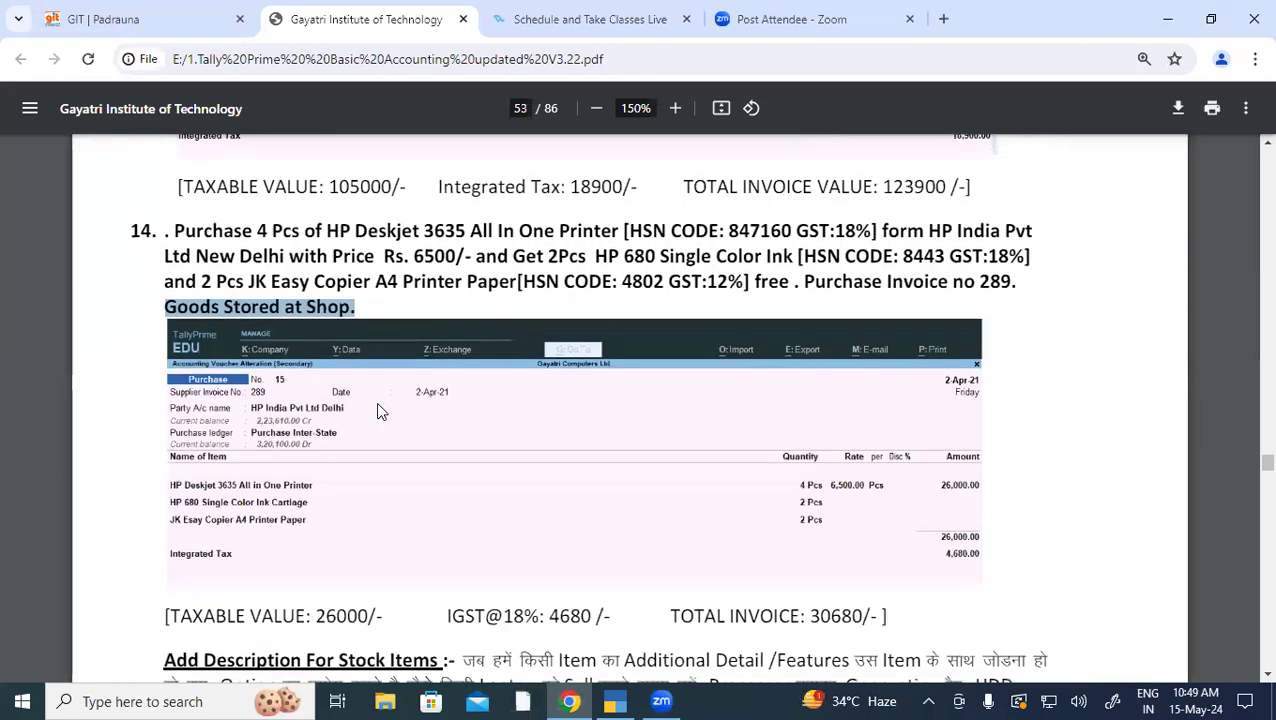
{"action": "scroll", "coordinate": [376, 402], "scroll_direction": "down", "scroll_amount": 1}
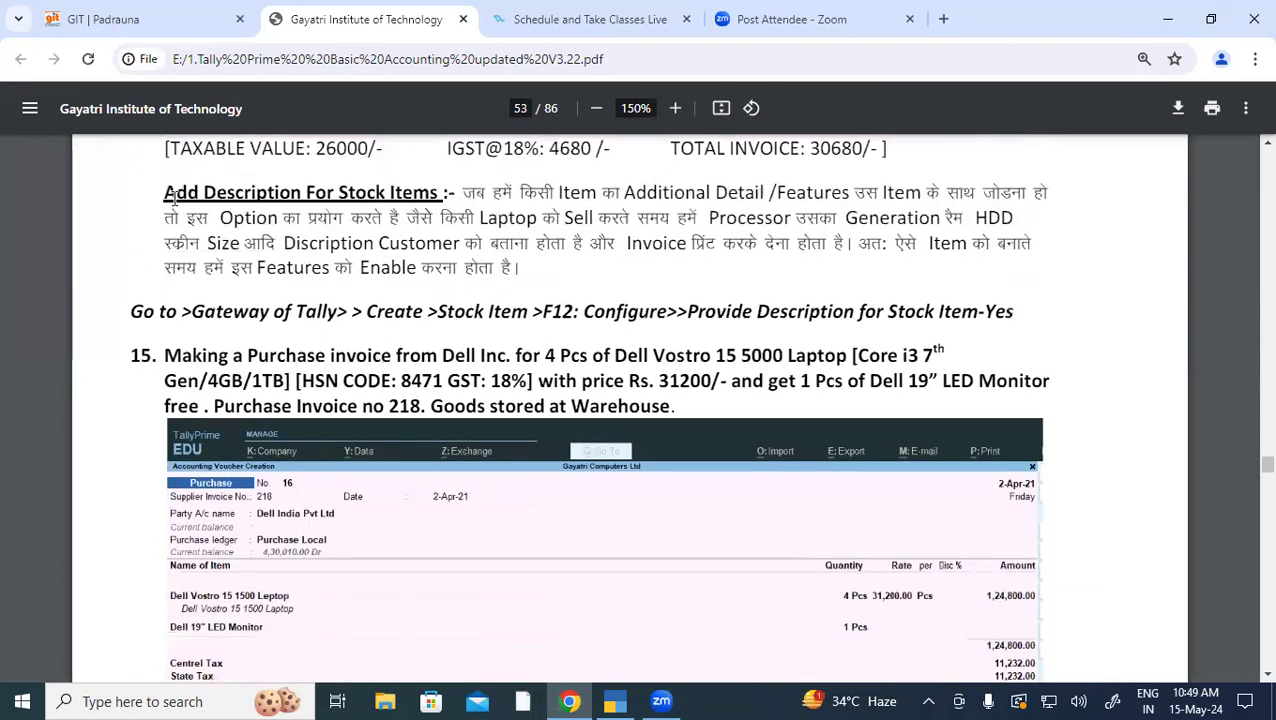
{"action": "left_click_drag", "start_coordinate": [166, 194], "coordinate": [437, 192]}
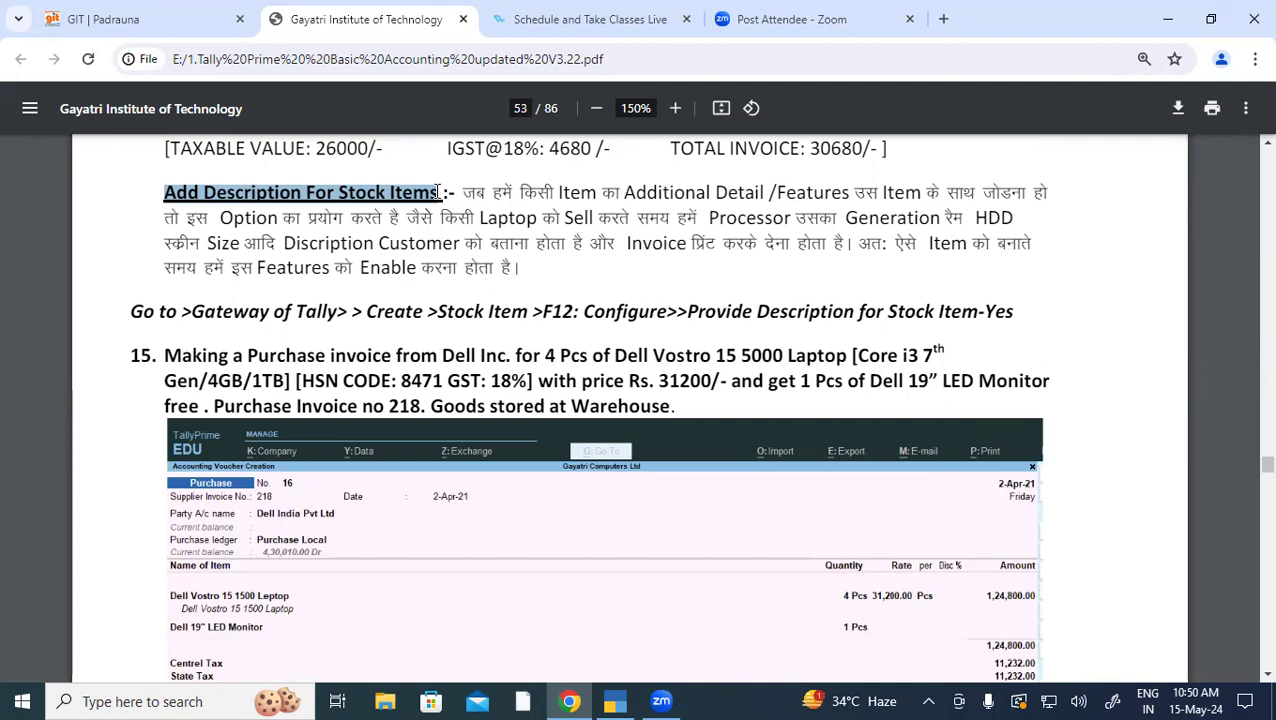
{"action": "scroll", "coordinate": [525, 215], "scroll_direction": "up", "scroll_amount": 3}
{"action": "scroll", "coordinate": [441, 418], "scroll_direction": "up", "scroll_amount": 5}
{"action": "scroll", "coordinate": [441, 418], "scroll_direction": "down", "scroll_amount": 6}
{"action": "left_click_drag", "start_coordinate": [162, 286], "coordinate": [463, 285]}
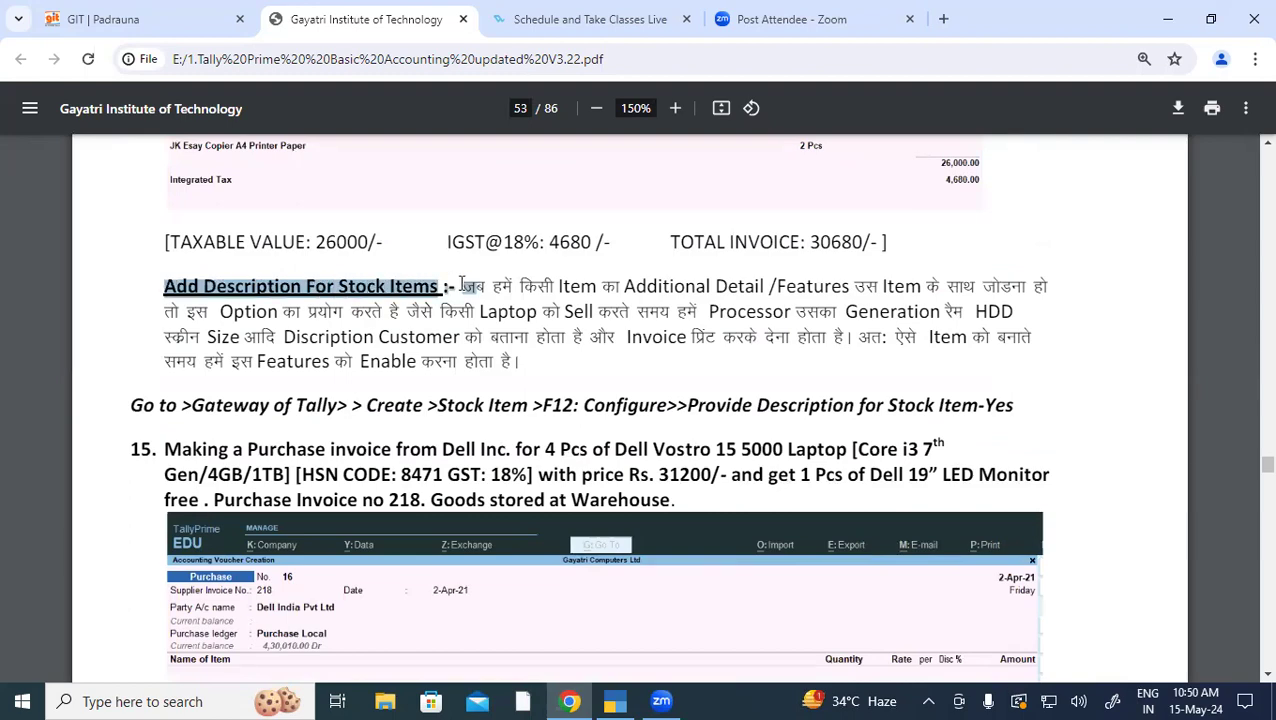
Step: Examine the PDF section on separate actual and billed quantity columns and exercise 16 below it
{"action": "scroll", "coordinate": [463, 285], "scroll_direction": "down", "scroll_amount": 10}
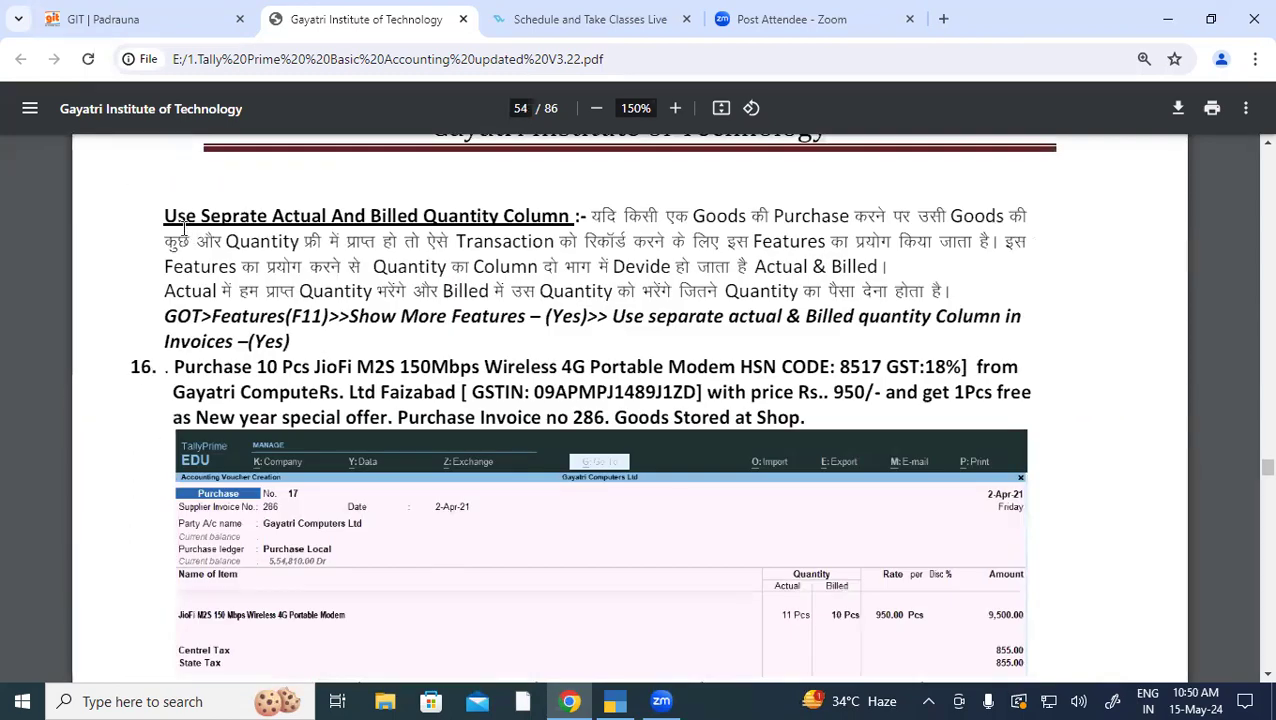
{"action": "left_click_drag", "start_coordinate": [164, 216], "coordinate": [555, 208]}
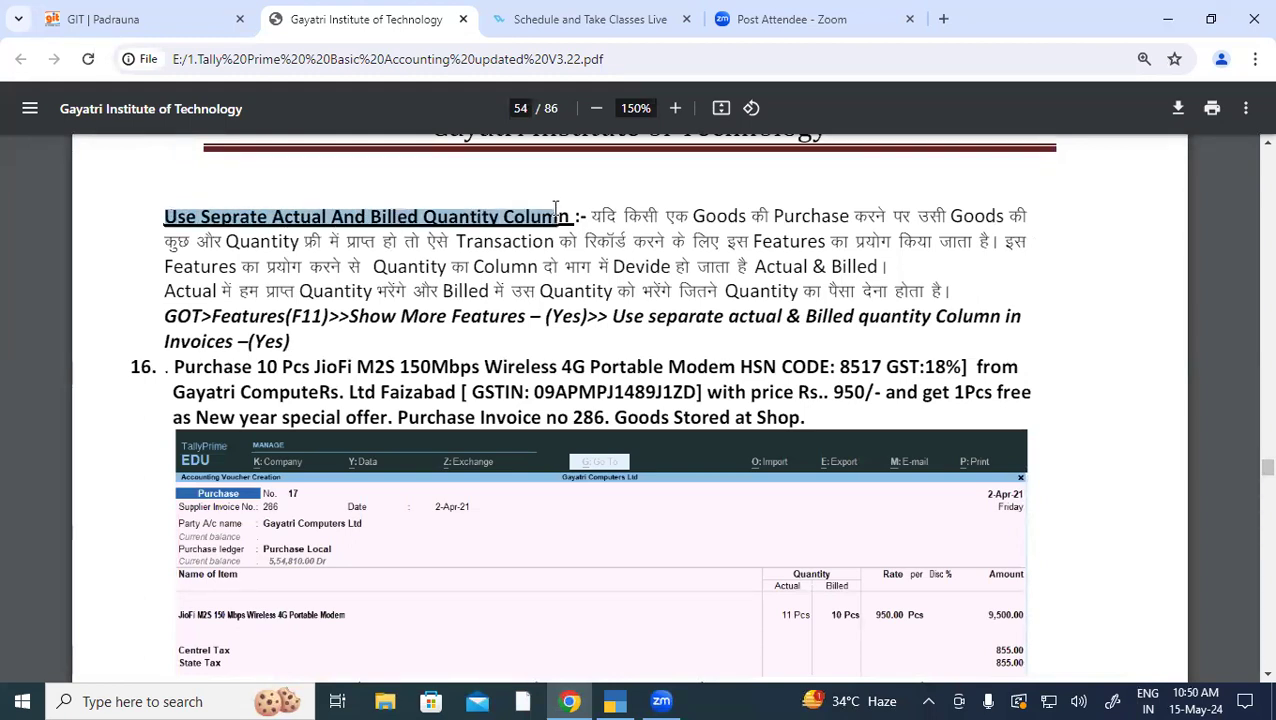
{"action": "scroll", "coordinate": [900, 603], "scroll_direction": "down", "scroll_amount": 2}
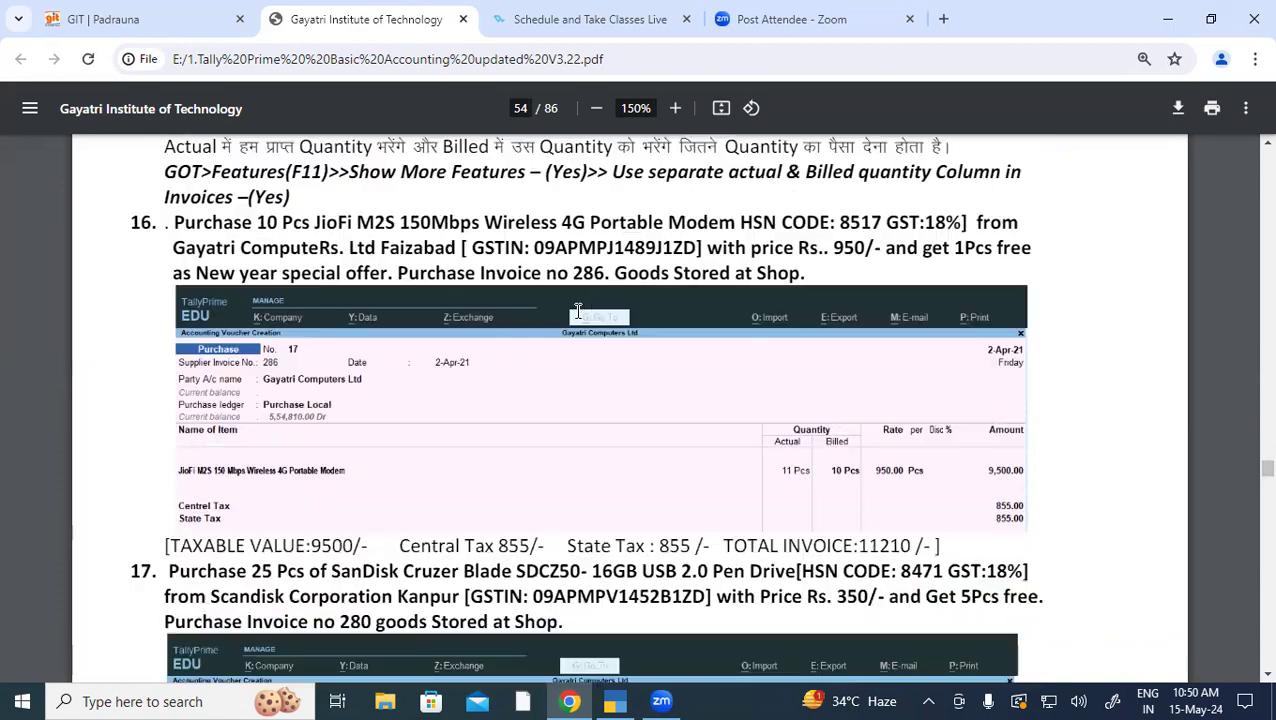